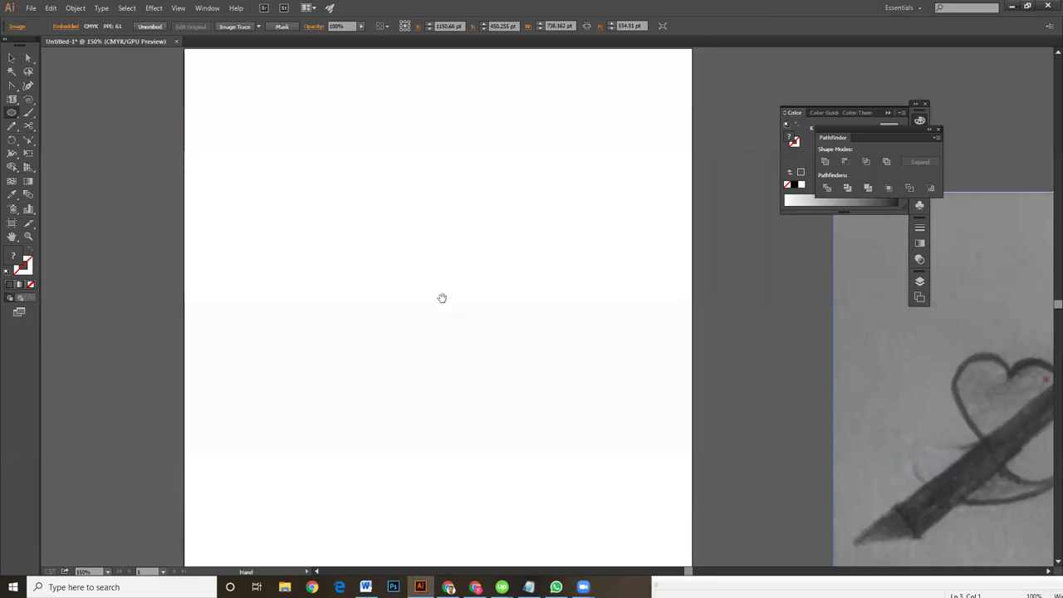
- Draw a circle on the left of the artboard with the Ellipse tool
click(445, 439)
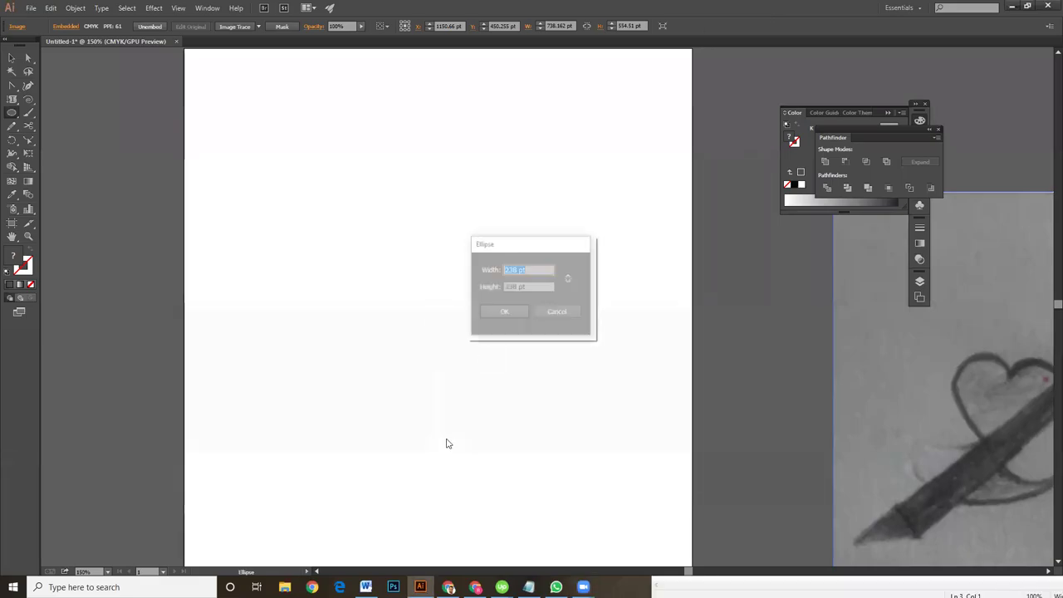
click(568, 311)
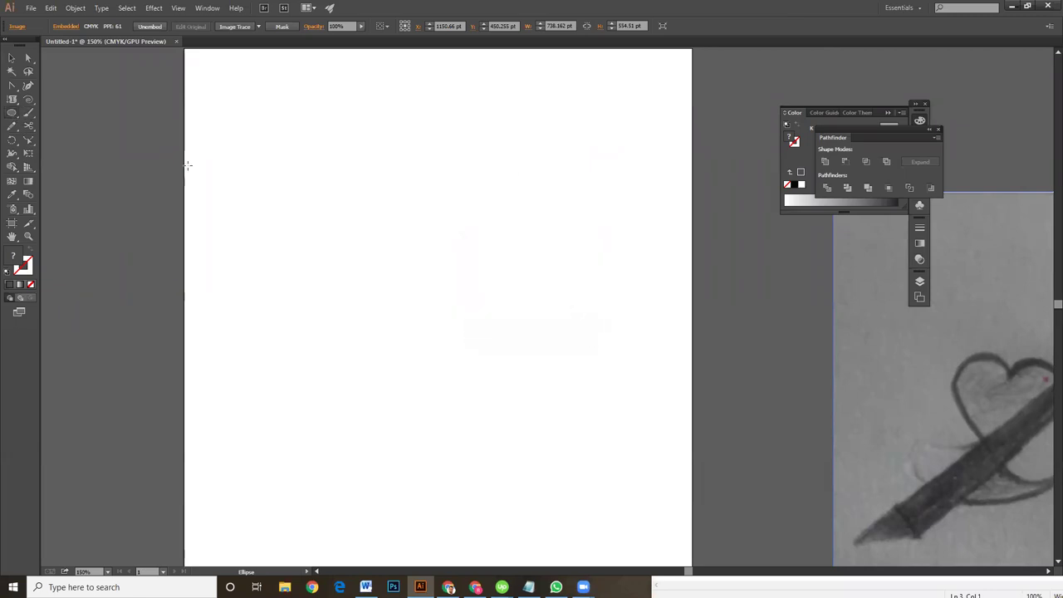
drag(302, 179, 398, 329)
key(v)
key(Delete)
key(ctrl+z)
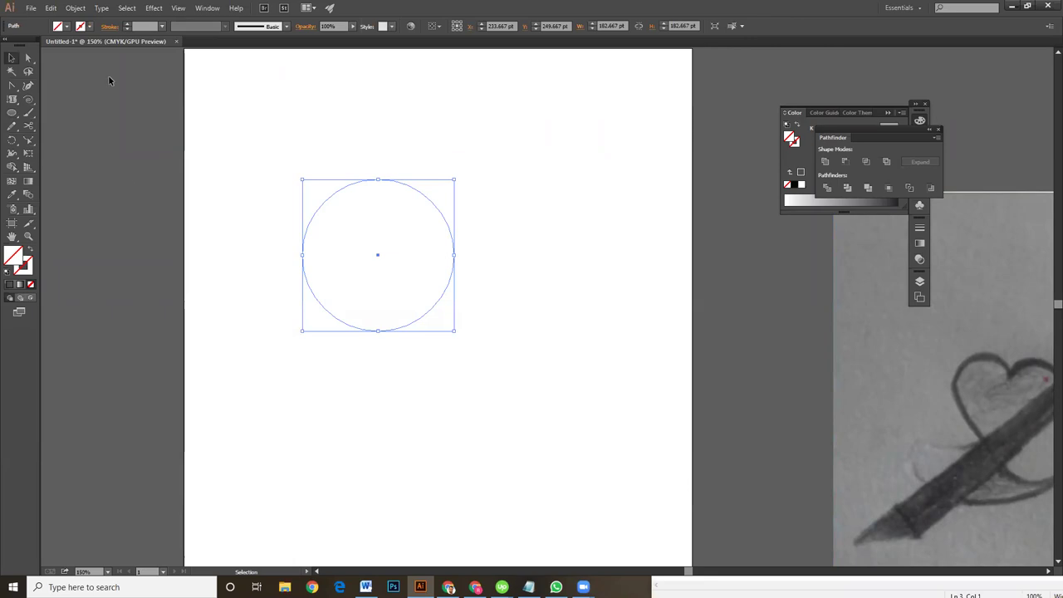
- Give the circle no fill and a 3 pt black outline, then reselect it
click(127, 25)
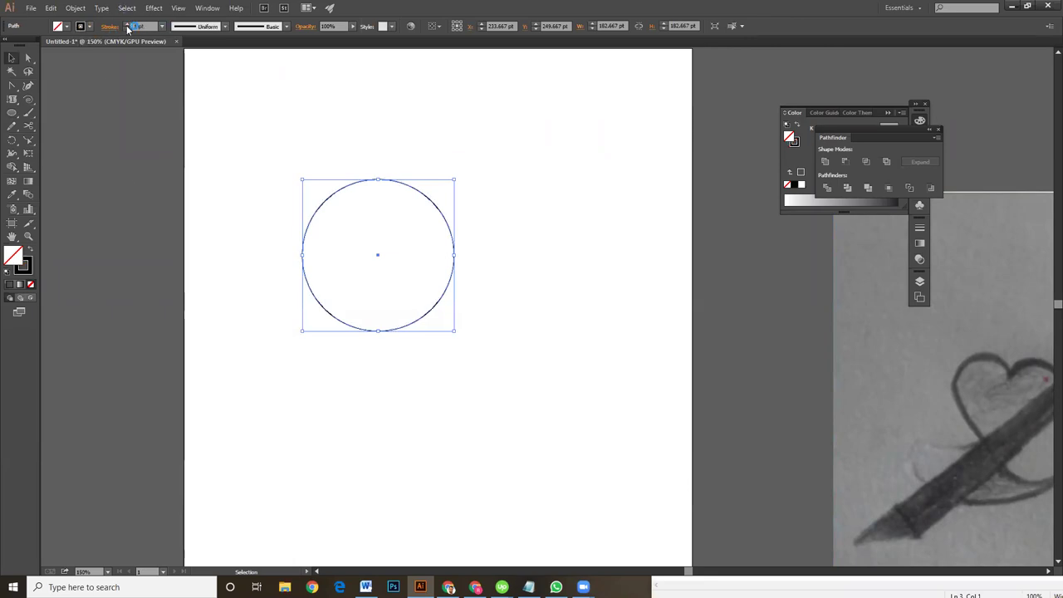
click(127, 24)
click(632, 277)
mouse_move(271, 147)
mouse_down()
mouse_move(512, 361)
mouse_move(510, 351)
mouse_move(591, 410)
mouse_up()
key(ctrl+shift+b)
key(ctrl+plus)
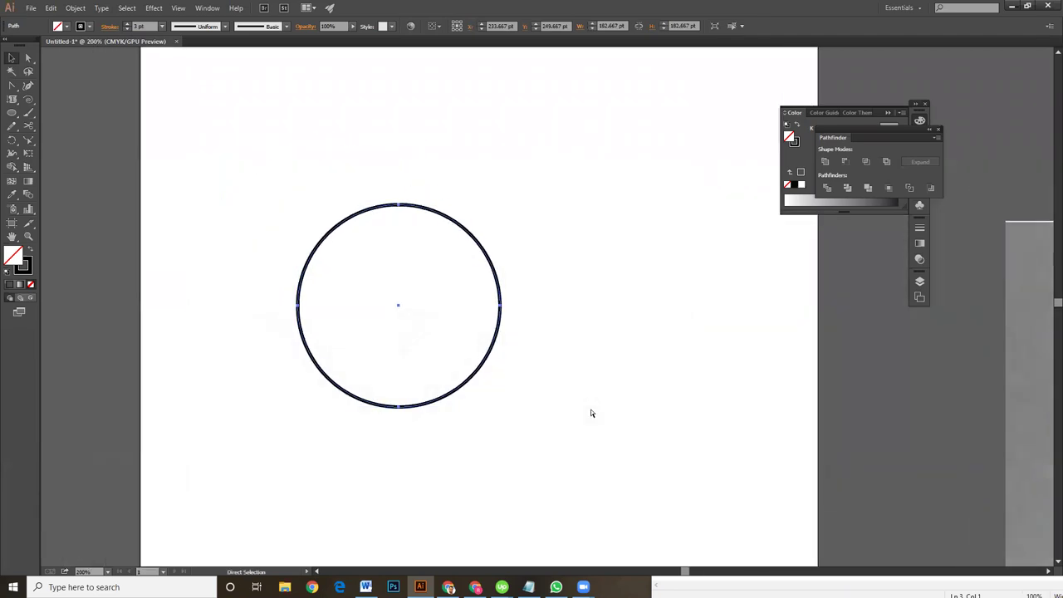
key(ctrl+minus)
key(v)
click(545, 285)
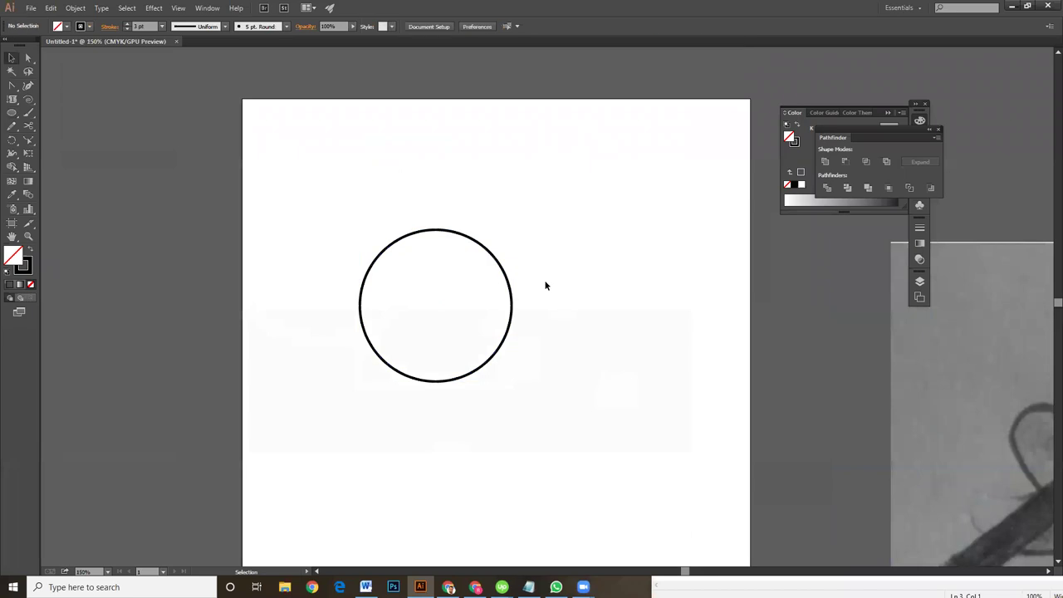
click(504, 276)
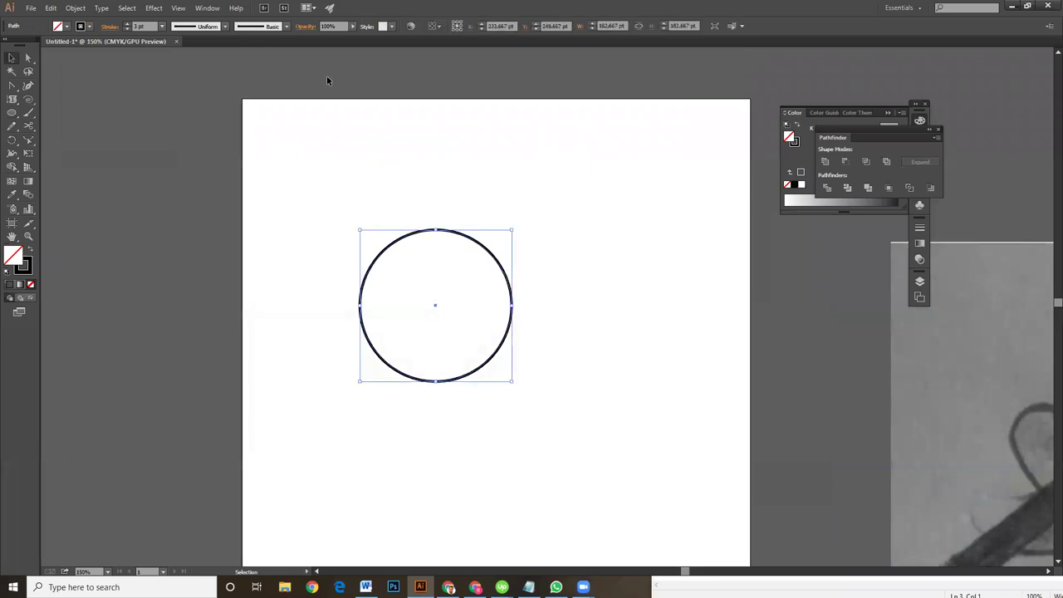
- Make a uniform 85% Scale copy of the circle, centred inside the original
click(15, 145)
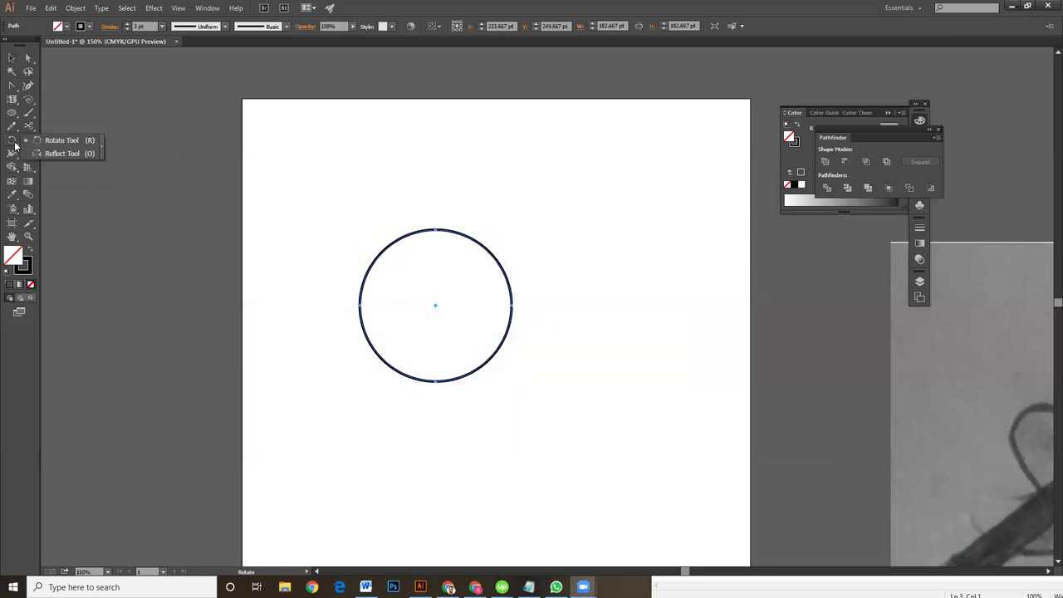
drag(27, 139, 62, 141)
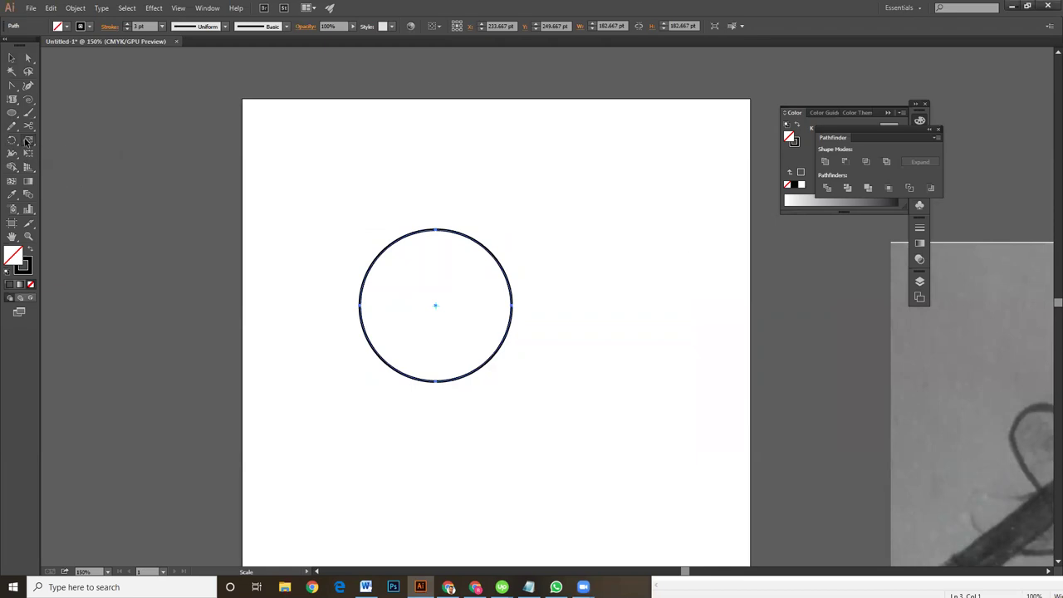
double_click(26, 141)
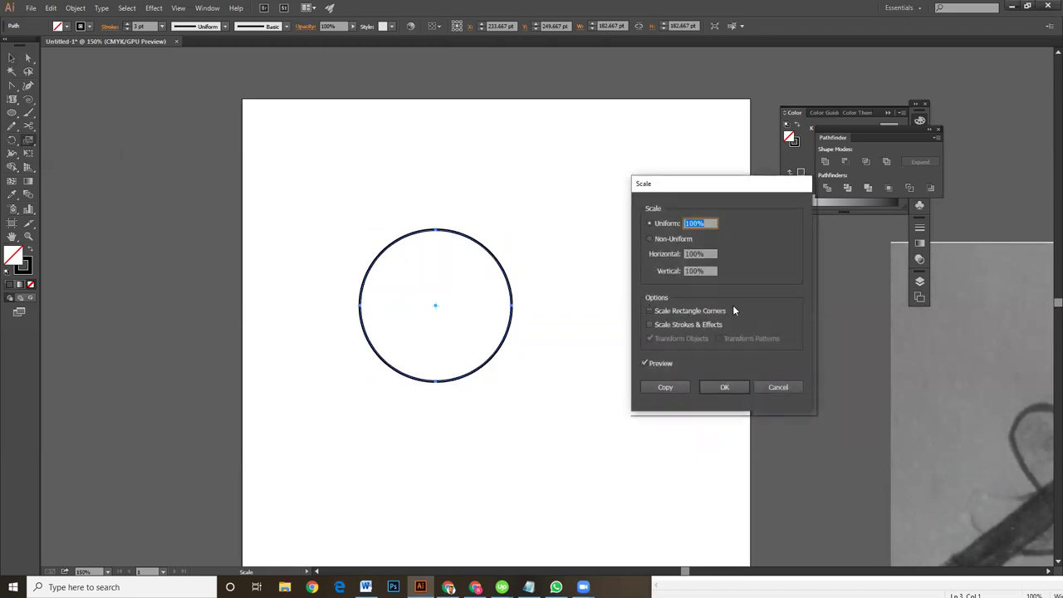
text(85)
click(666, 386)
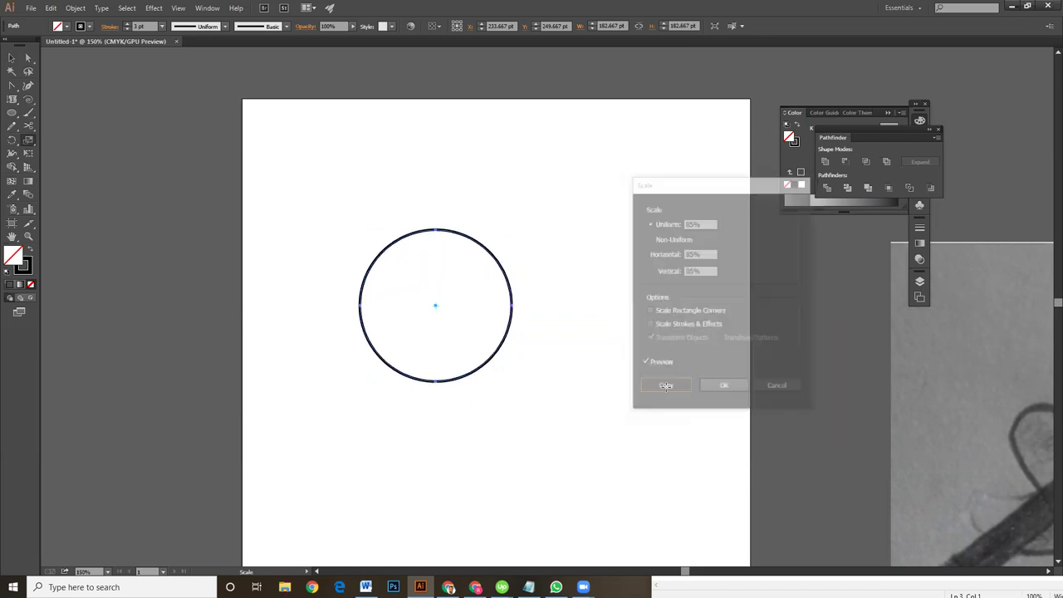
key(v)
click(513, 290)
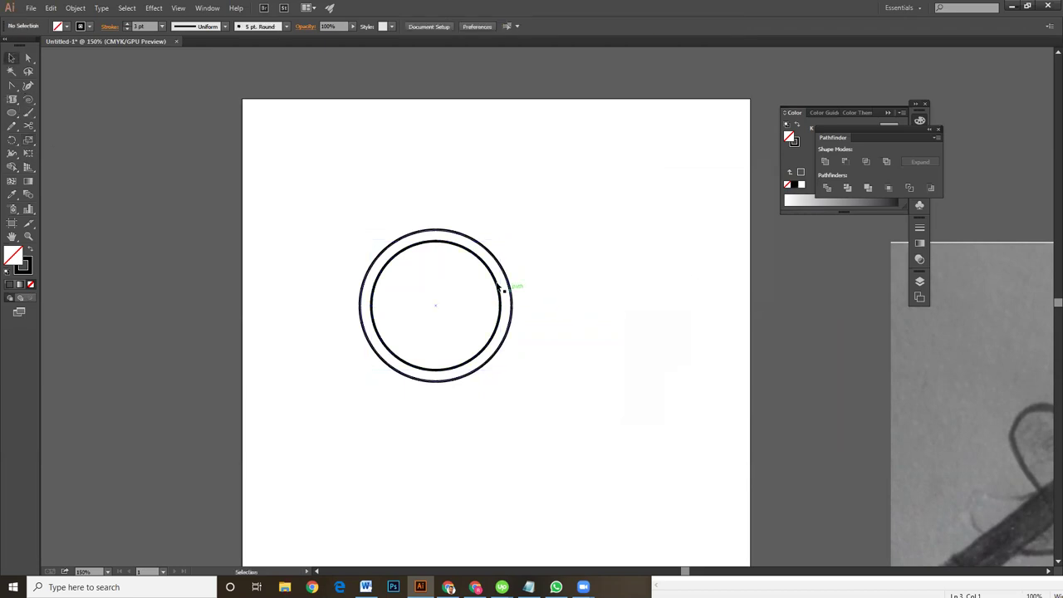
- Fill the inner circle with solid magenta
click(30, 250)
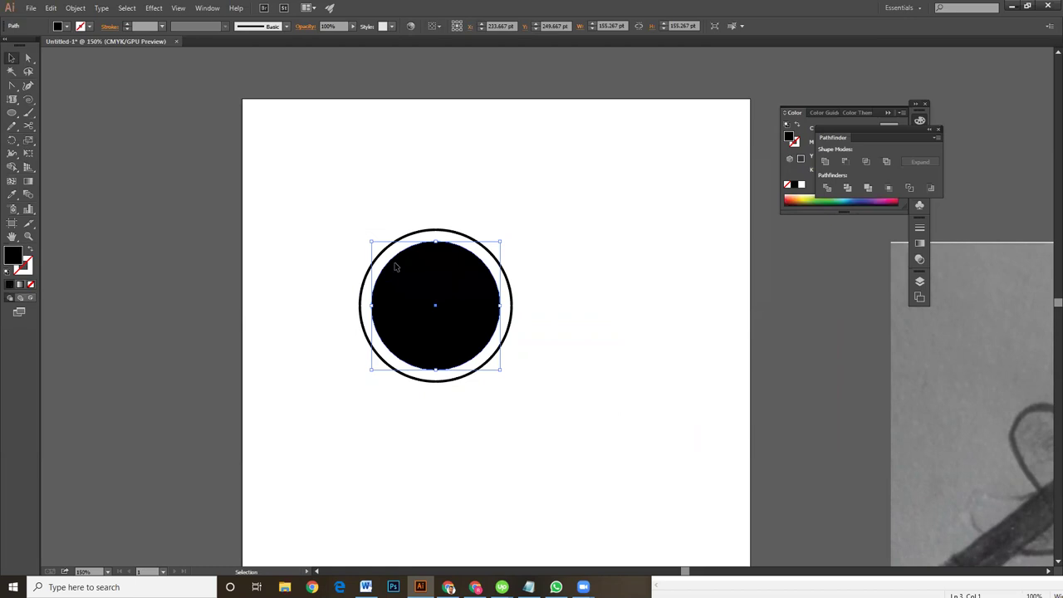
click(796, 113)
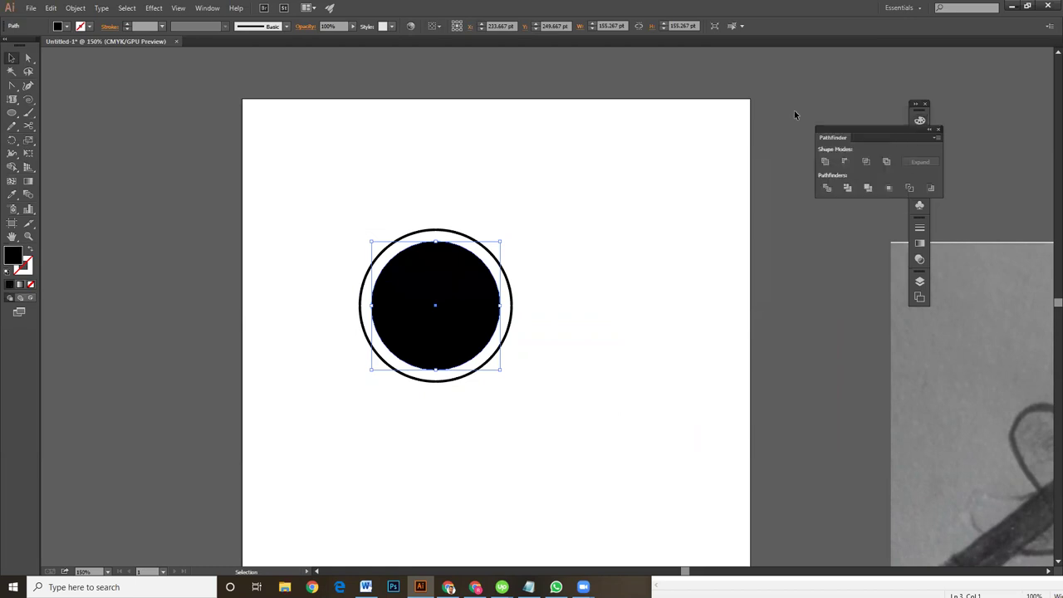
click(919, 121)
mouse_move(875, 170)
mouse_down()
mouse_move(821, 171)
mouse_move(859, 156)
mouse_up()
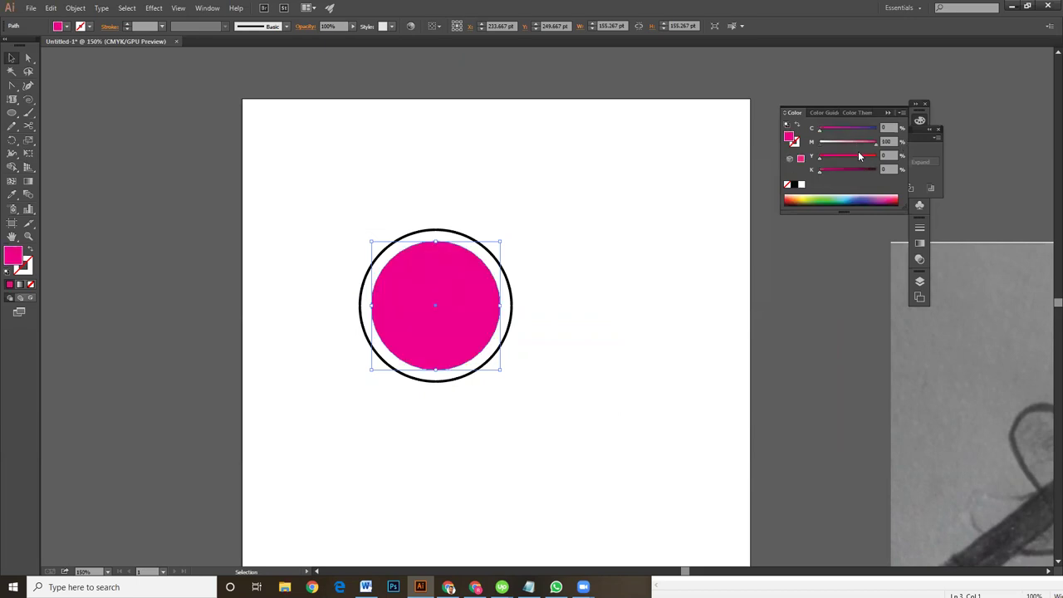
click(673, 265)
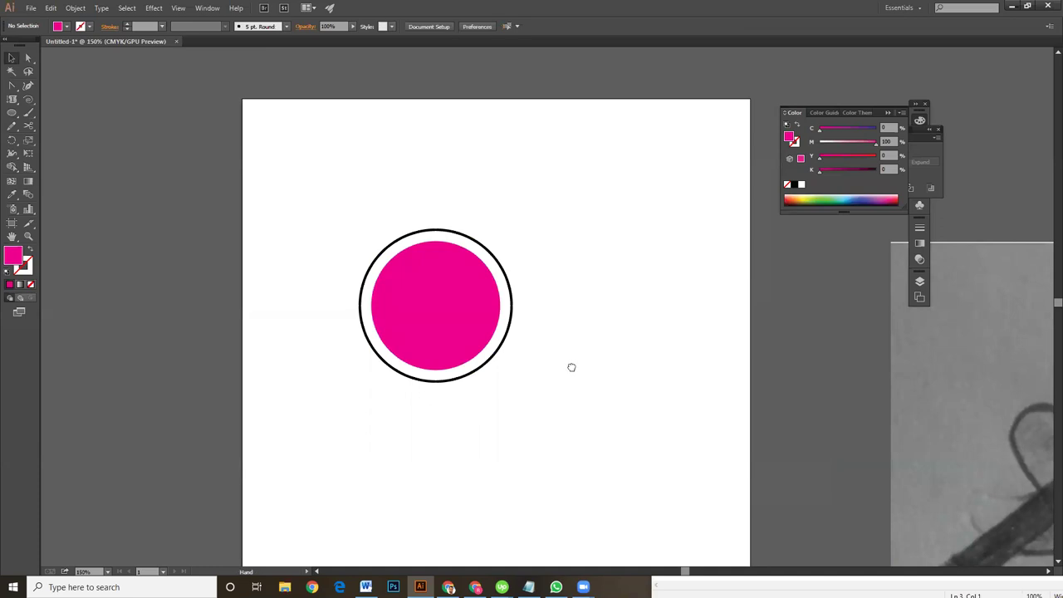
- Give the outer ring a 4 pt dark gray (K 89) stroke
click(506, 254)
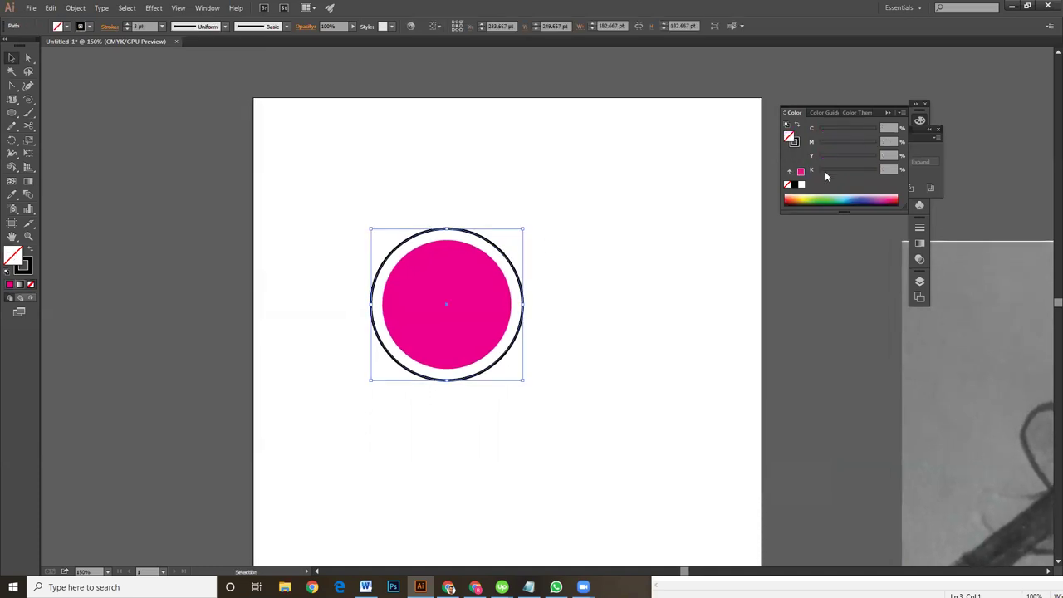
click(127, 23)
click(481, 172)
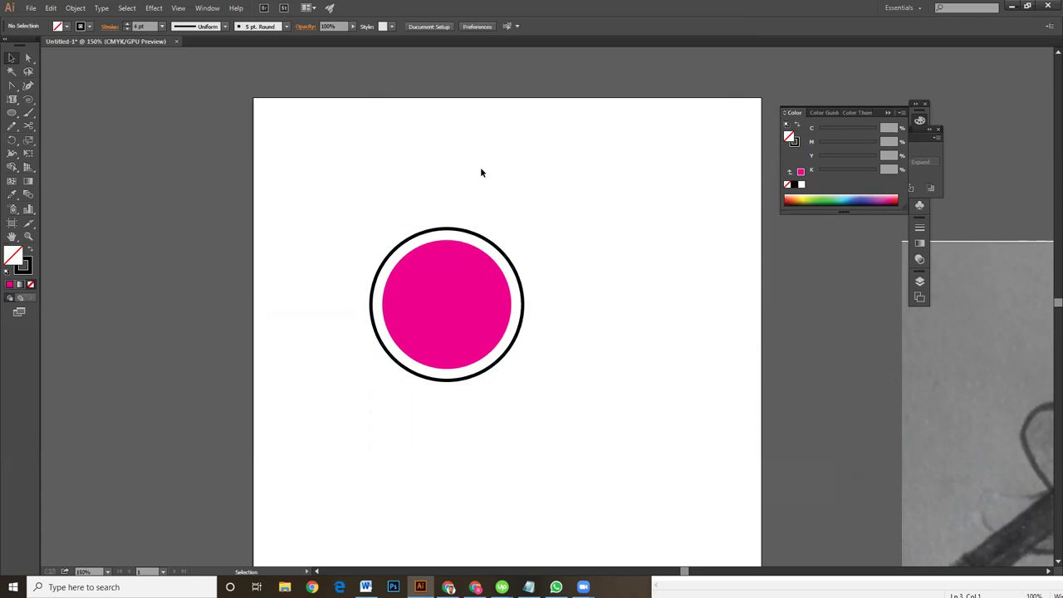
click(507, 259)
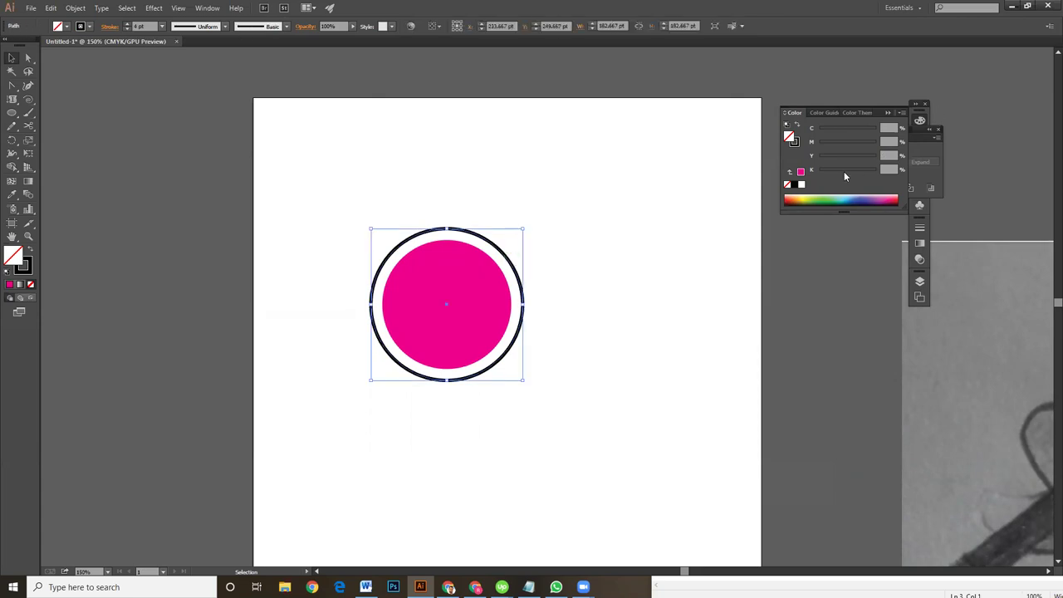
click(794, 143)
click(870, 171)
click(651, 244)
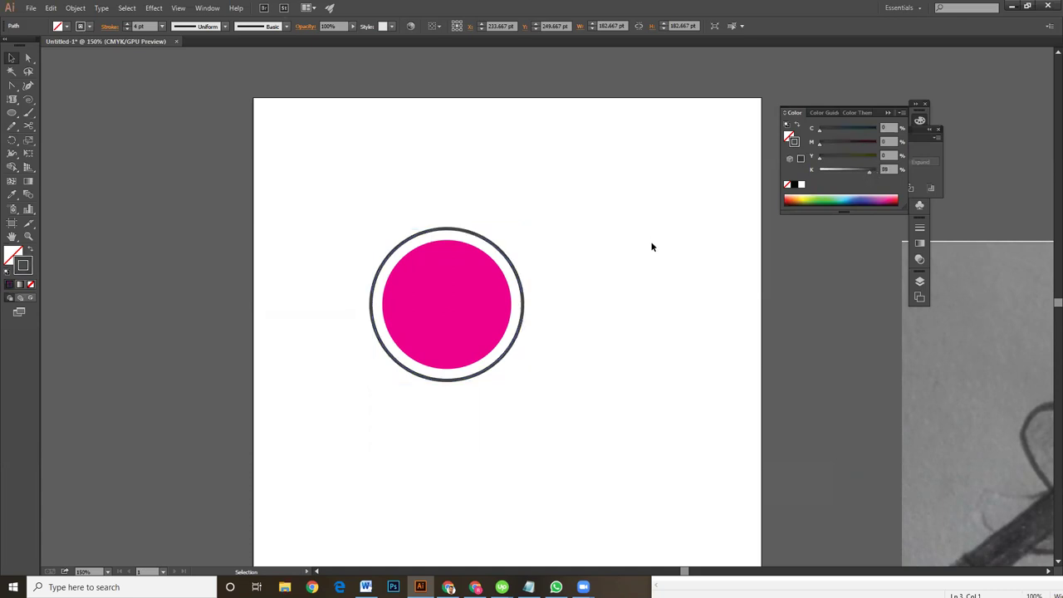
click(521, 295)
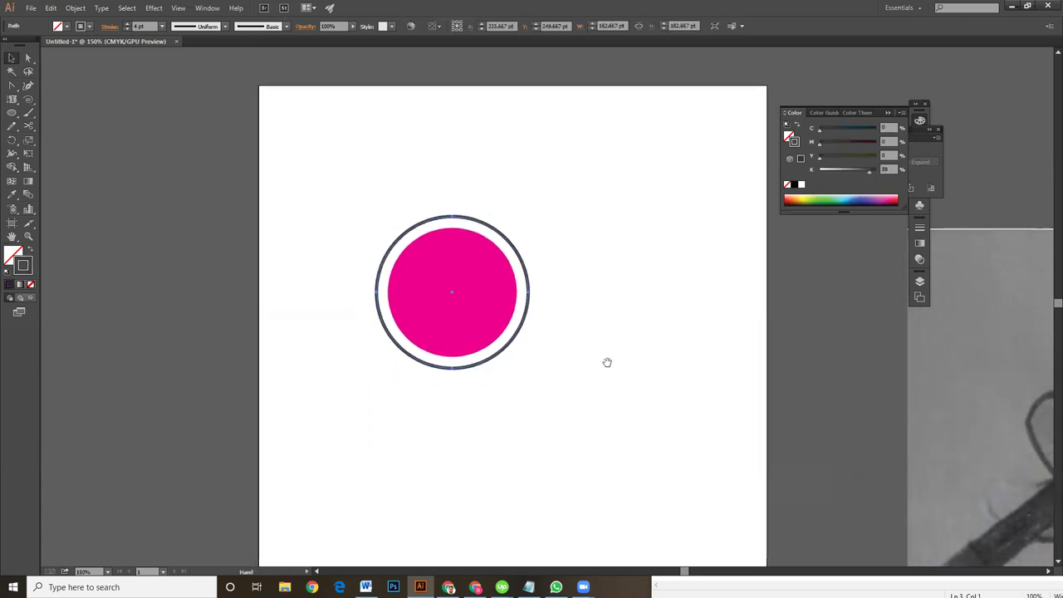
click(920, 228)
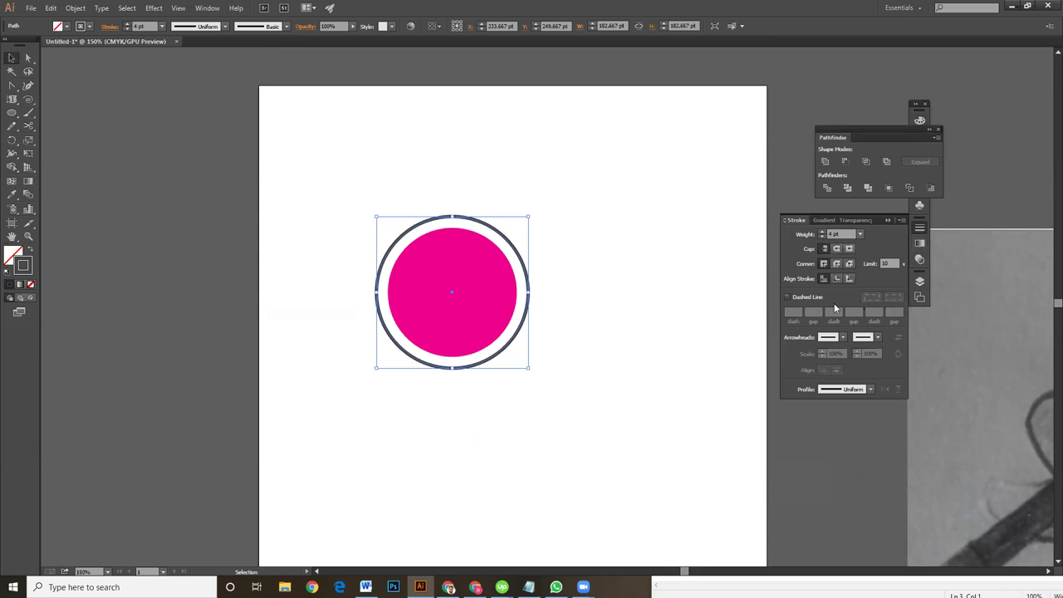
- Turn the outer ring's stroke into a dashed line
click(210, 8)
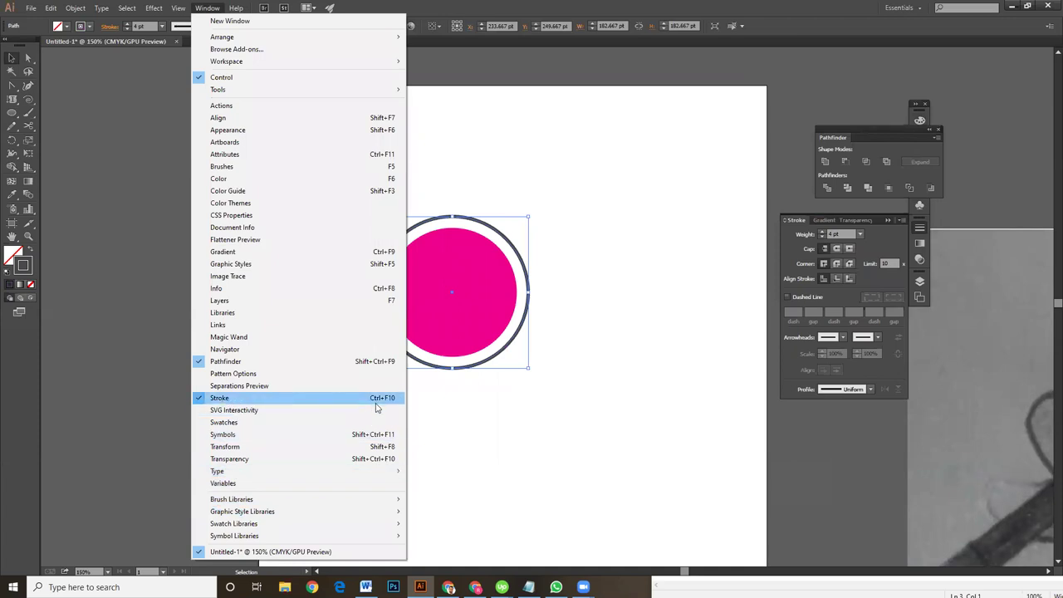
click(813, 5)
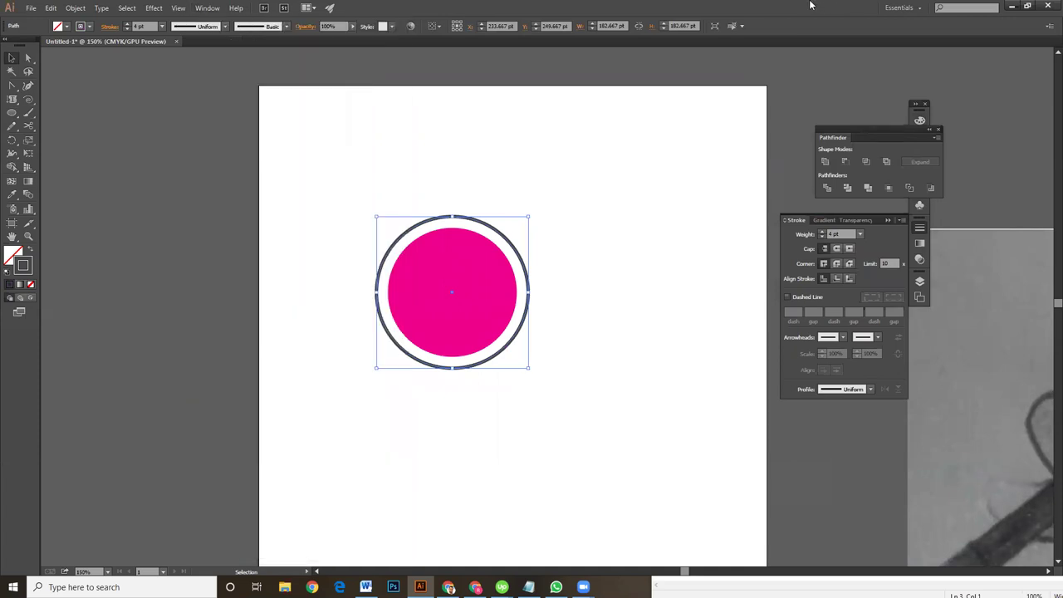
click(787, 297)
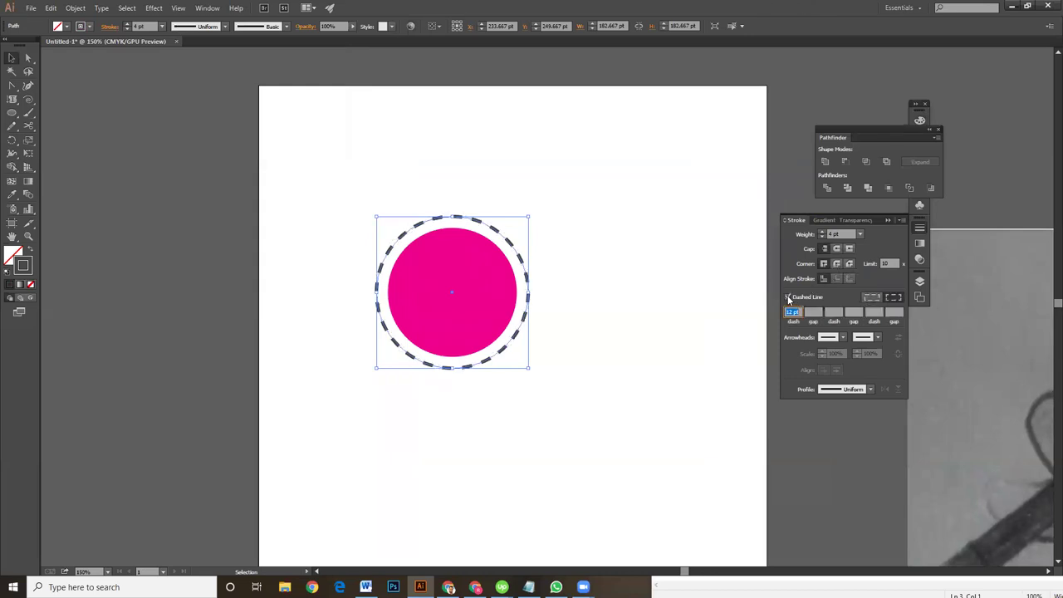
click(793, 310)
double_click(793, 310)
text(10pt)
key(Tab)
- Set the dash length to 5 pt and the ring's stroke weight to 5 pt
double_click(791, 312)
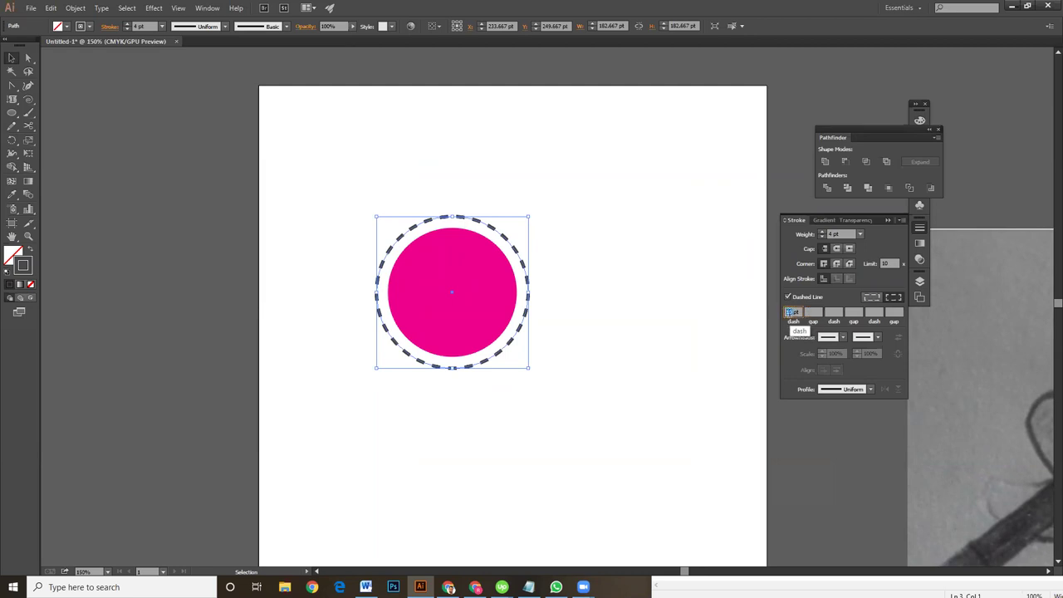
click(813, 313)
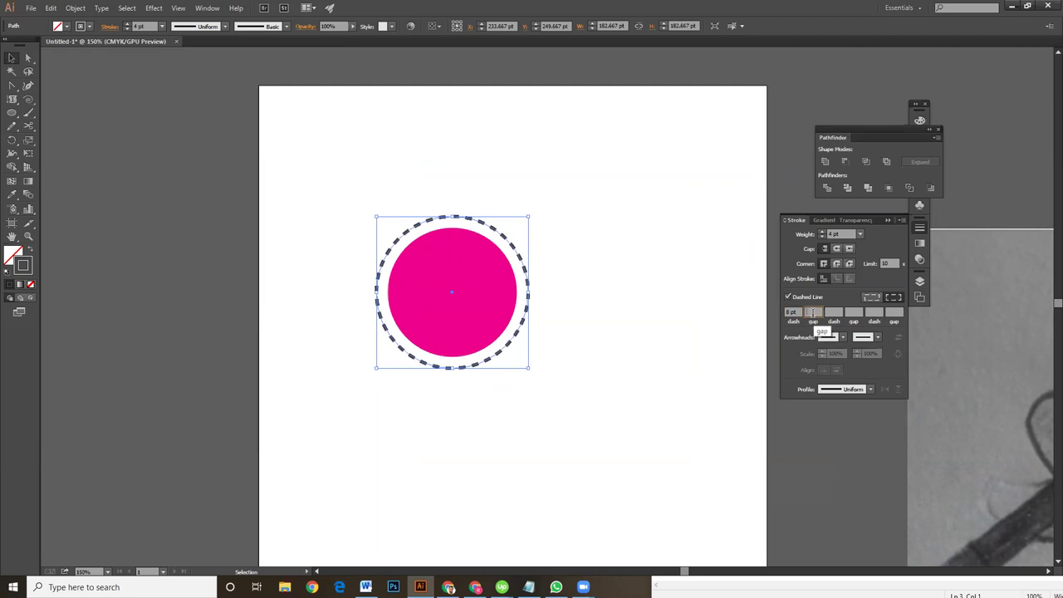
click(790, 312)
click(813, 316)
click(789, 312)
text(5)
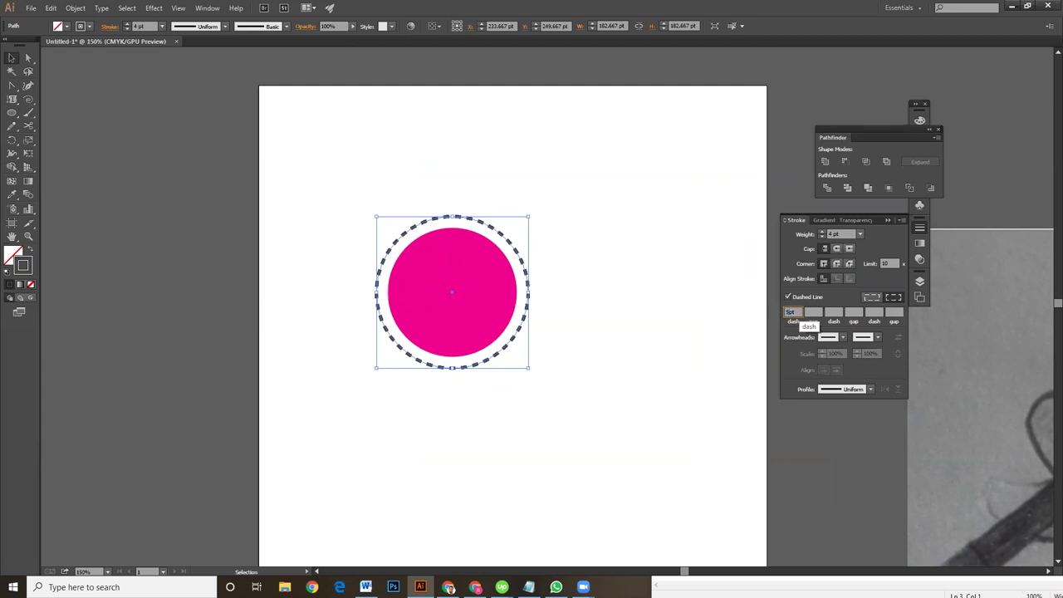
click(809, 312)
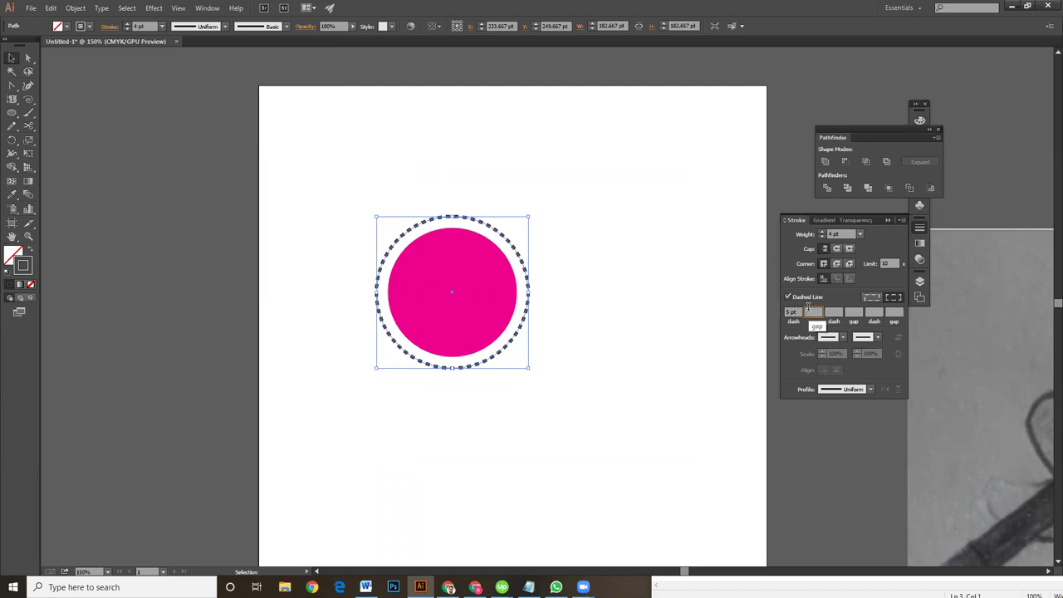
click(127, 25)
click(11, 58)
click(648, 172)
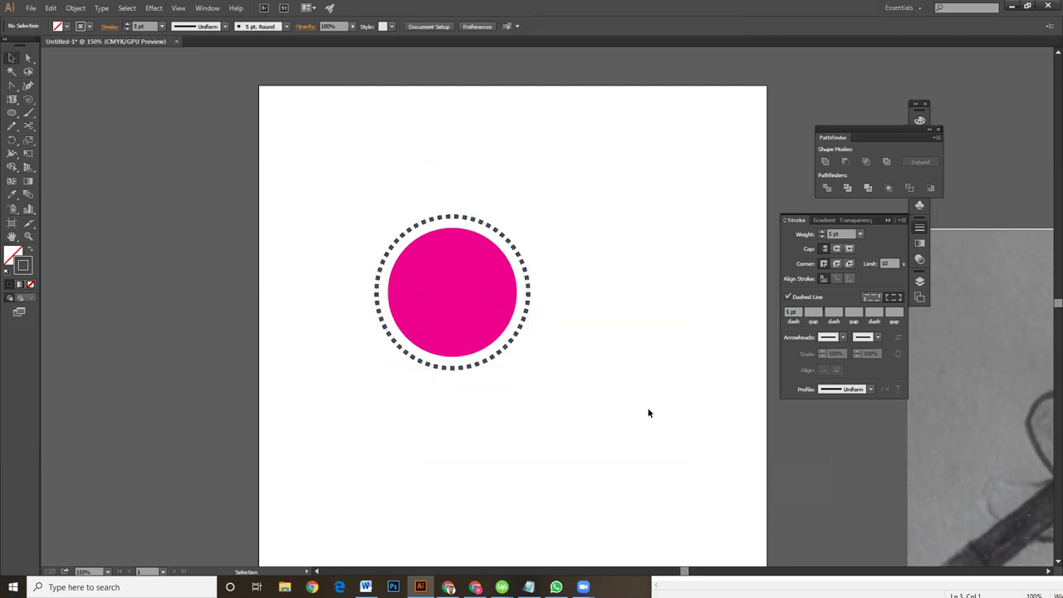
- Draw a tall rounded rectangle below the circle with an 8 pt corner radius
click(518, 329)
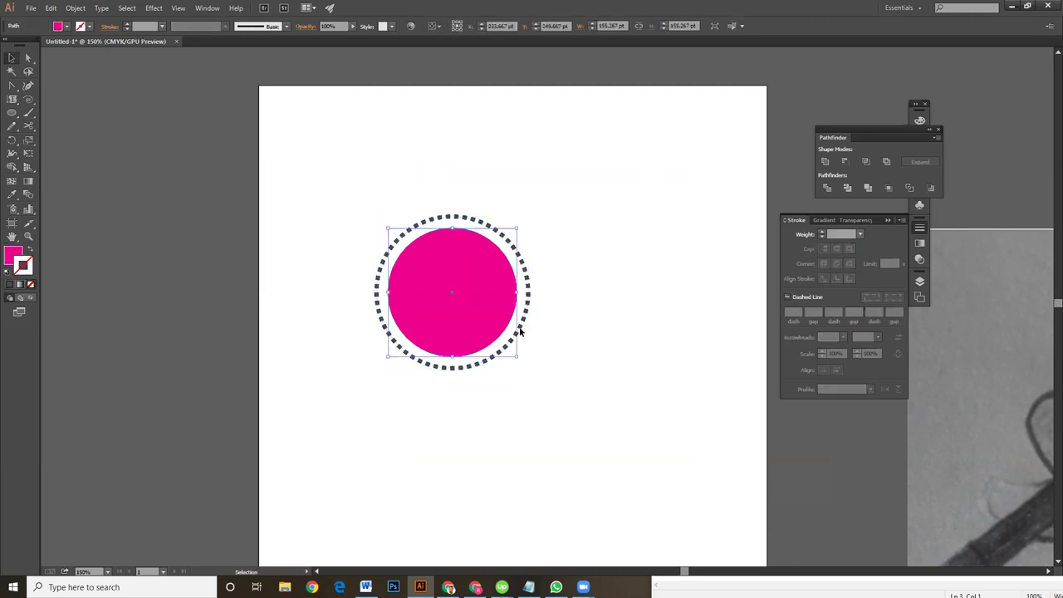
click(606, 396)
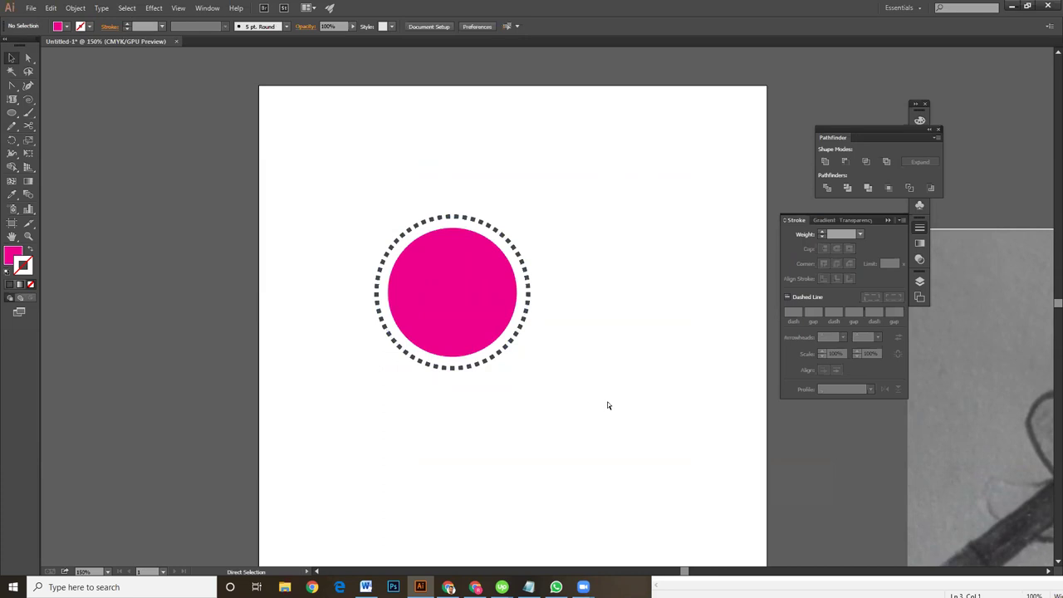
key(ctrl+plus)
drag(617, 420, 636, 417)
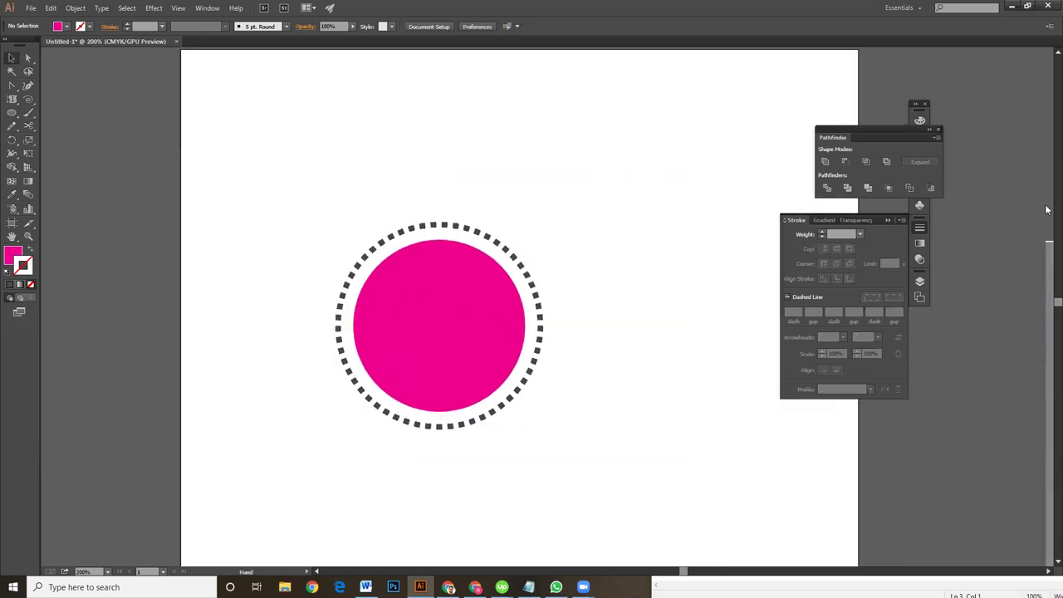
key(ctrl+a)
drag(567, 467, 607, 363)
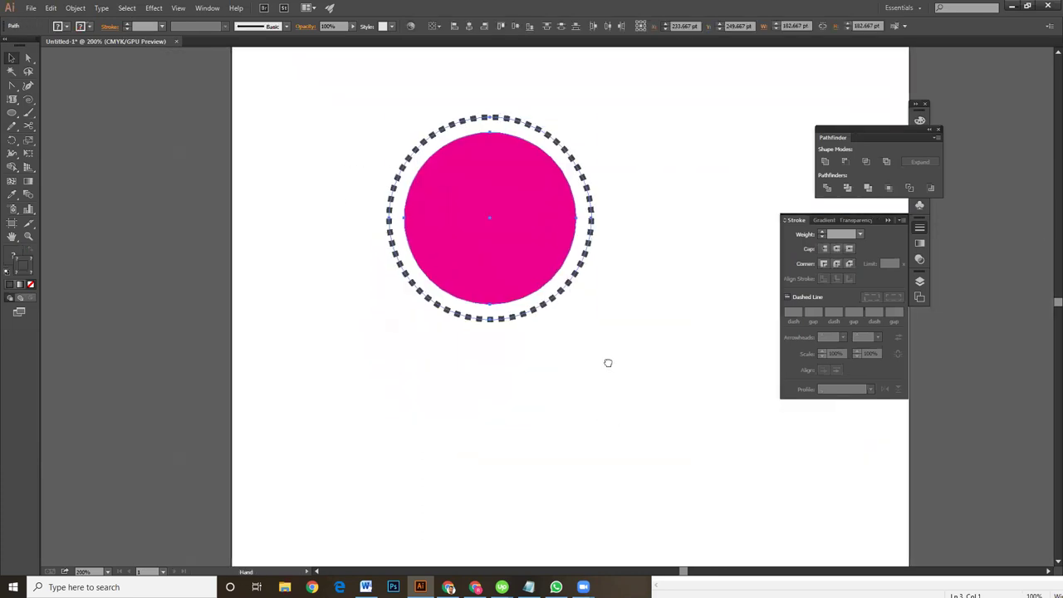
key(ctrl+plus)
key(v)
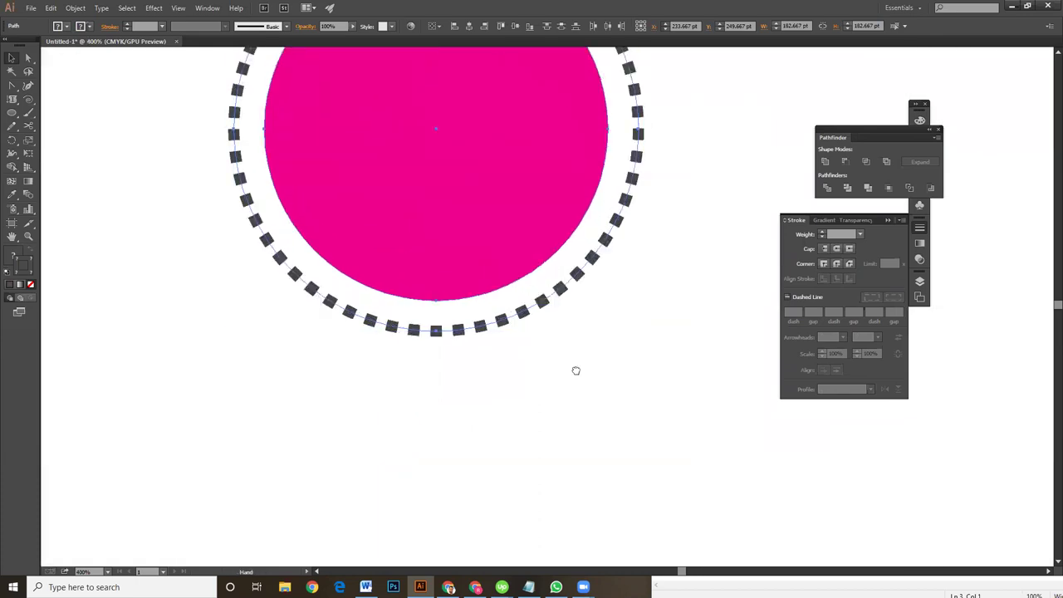
key(ctrl+plus)
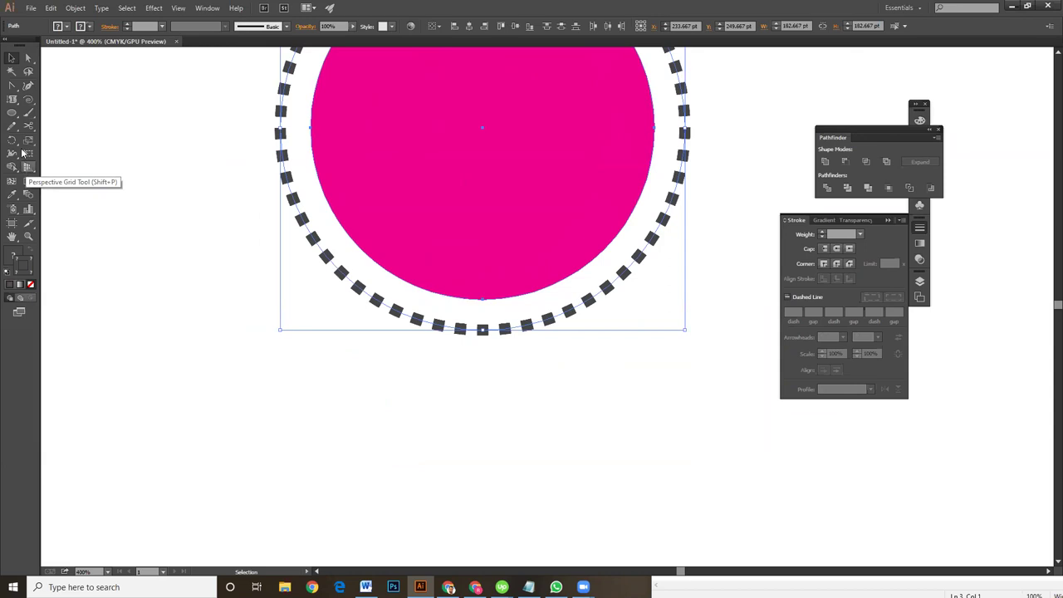
click(13, 115)
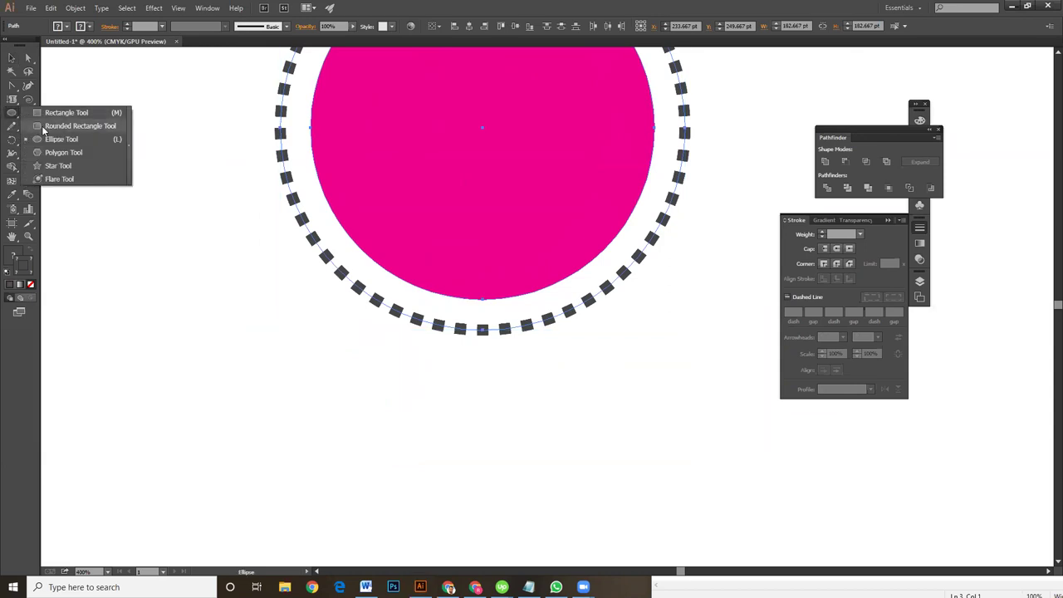
drag(475, 453, 490, 365)
drag(446, 320, 526, 455)
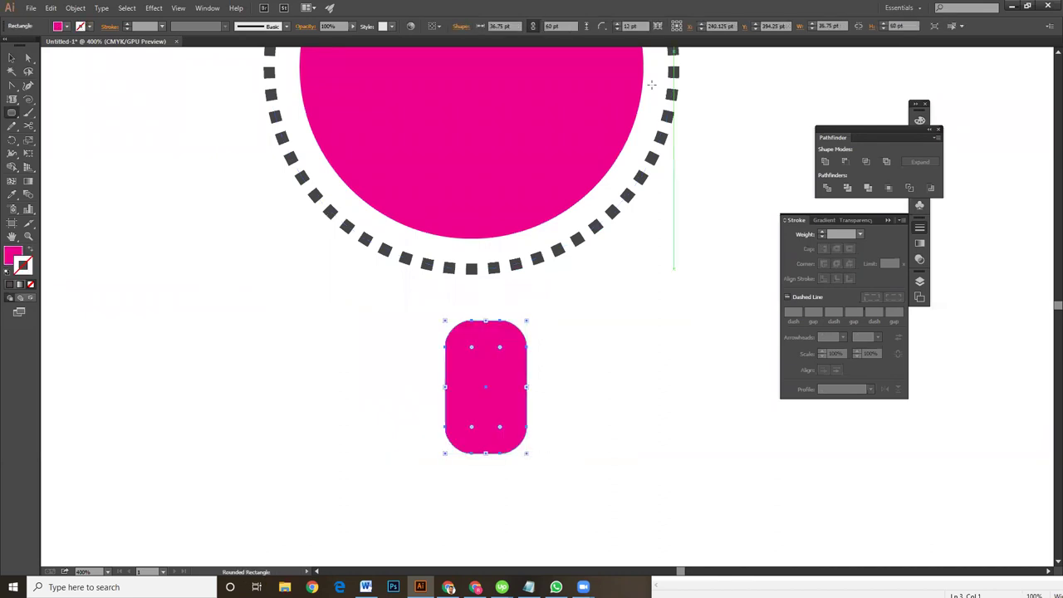
click(617, 29)
key(Down)
key(Down)
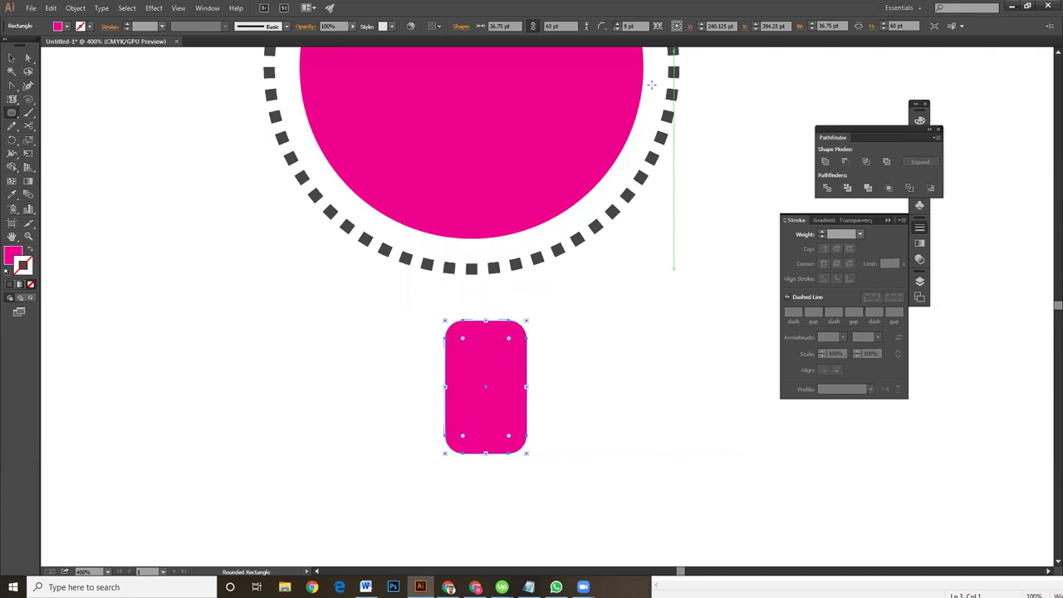
- Move the rounded rectangle up so it sits just under the circle
click(11, 57)
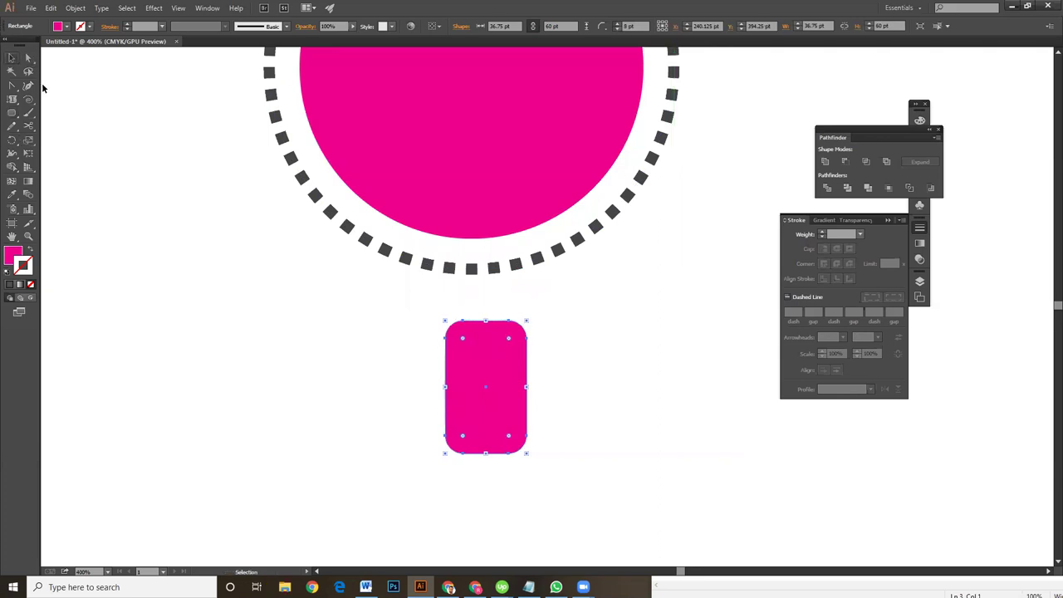
click(572, 417)
key(ctrl+minus)
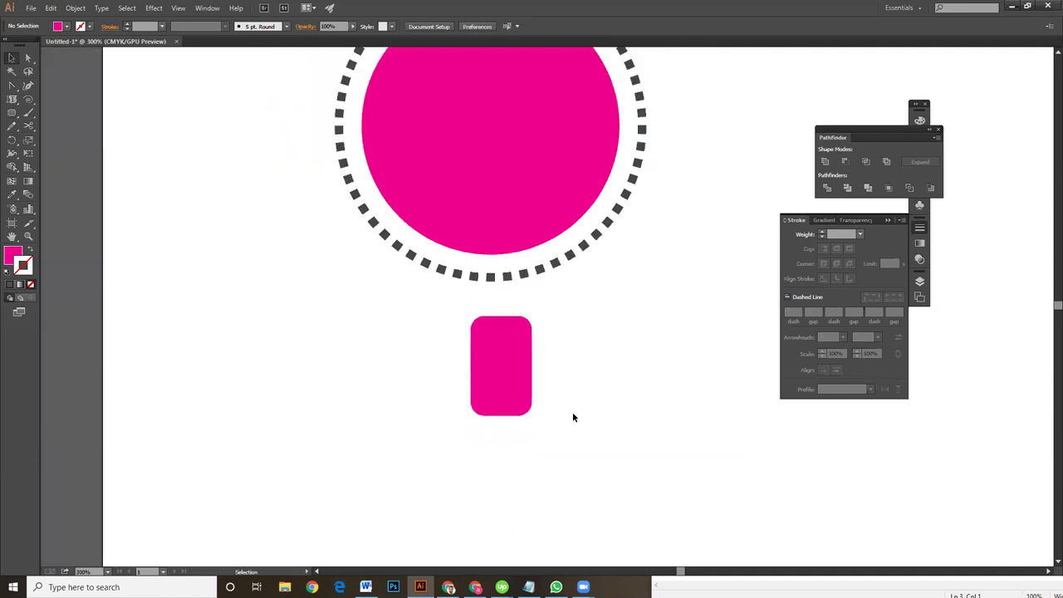
scroll(515, 388, up, 1)
click(515, 392)
mouse_move(516, 391)
mouse_down()
mouse_move(520, 346)
mouse_move(501, 311)
mouse_move(543, 397)
mouse_move(591, 390)
mouse_up()
click(612, 367)
click(500, 335)
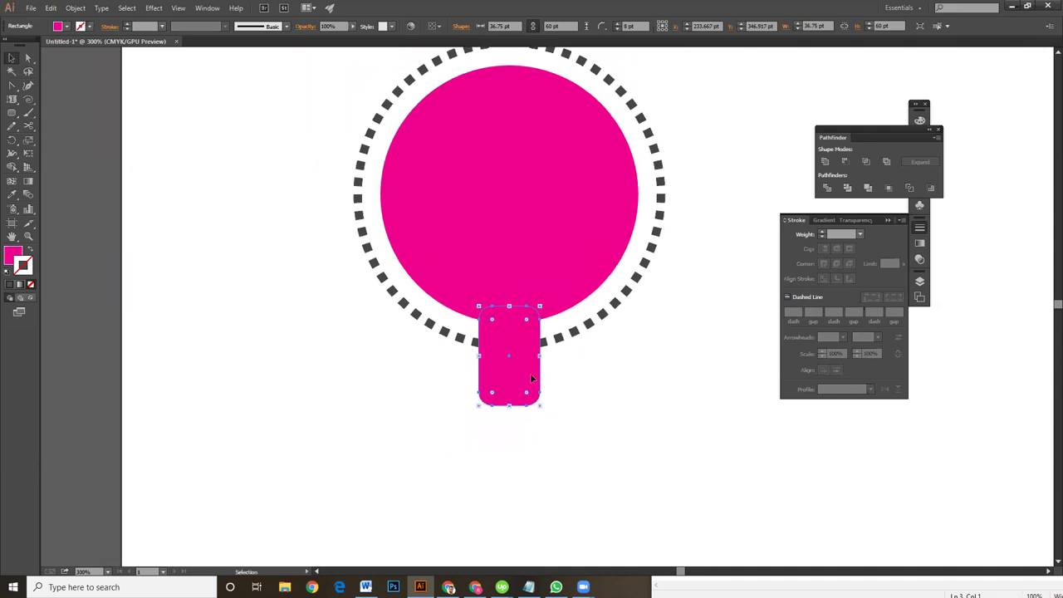
click(575, 389)
- Move the rounded rectangle to the circle's lower right
click(509, 369)
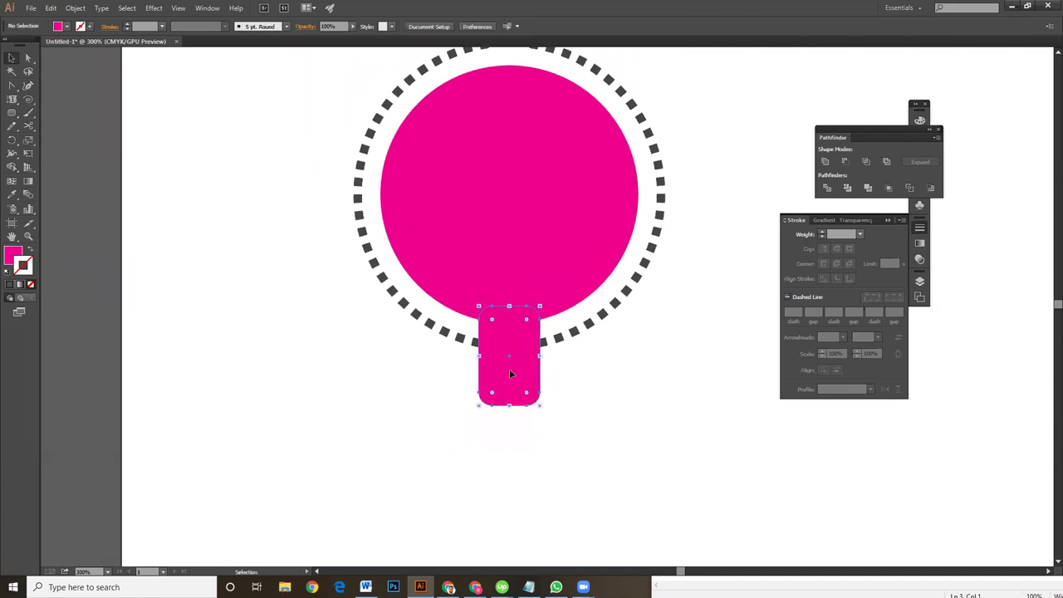
click(560, 374)
click(519, 369)
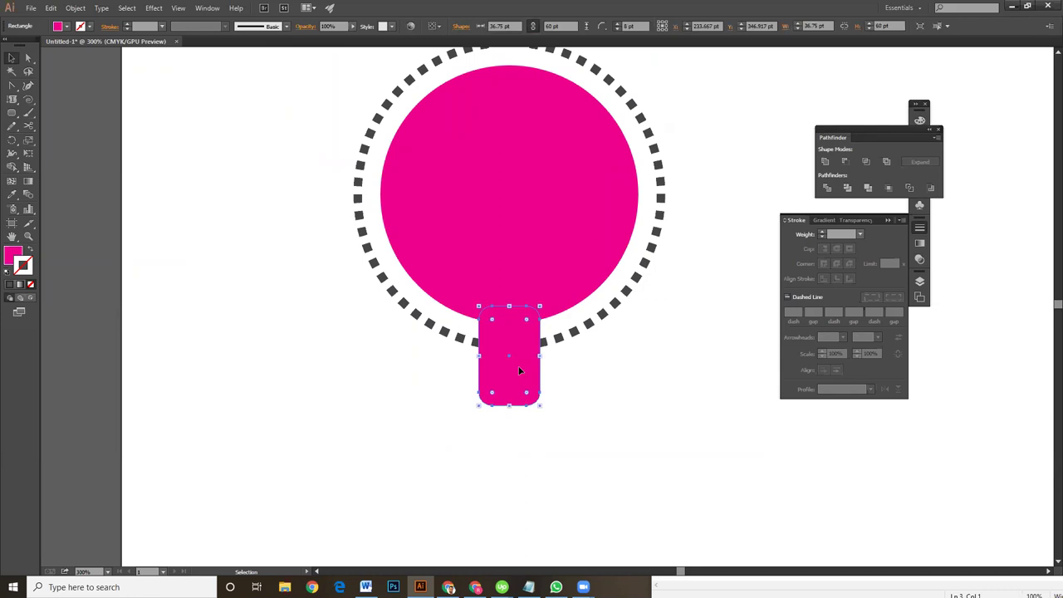
drag(540, 373, 691, 432)
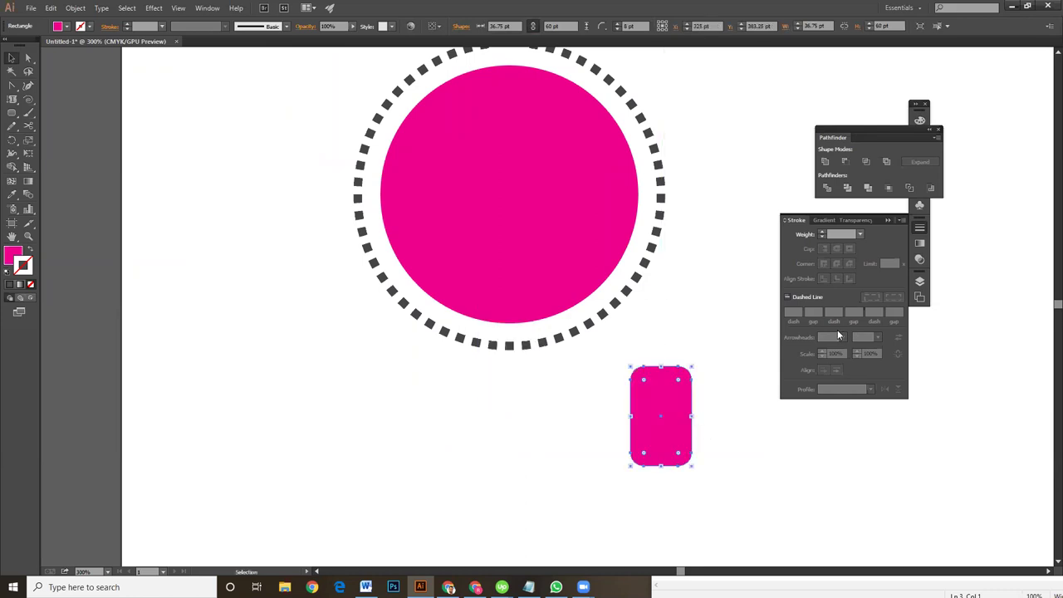
key(ctrl+z)
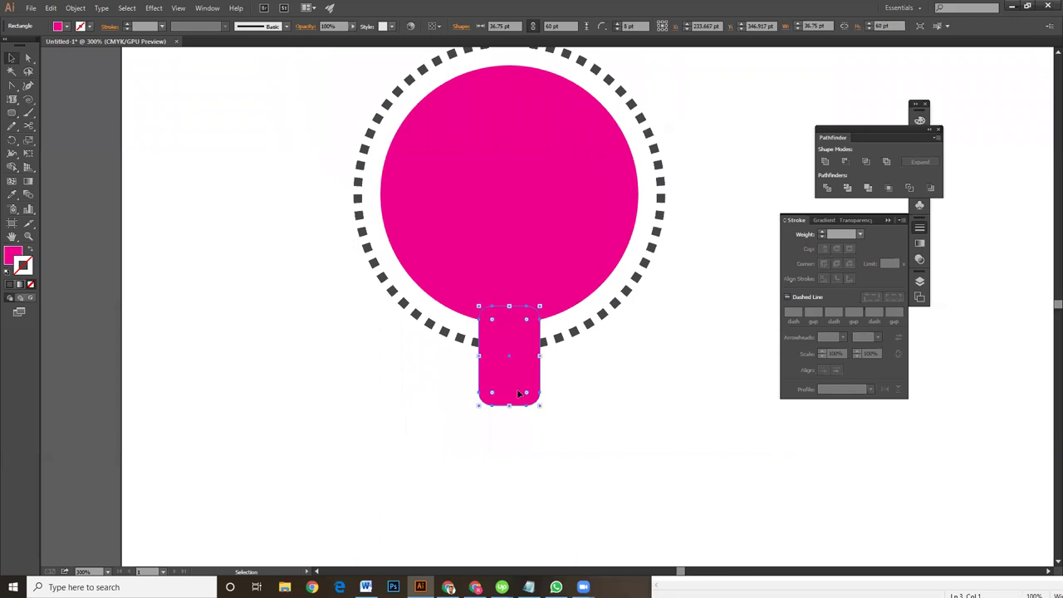
drag(519, 394, 647, 493)
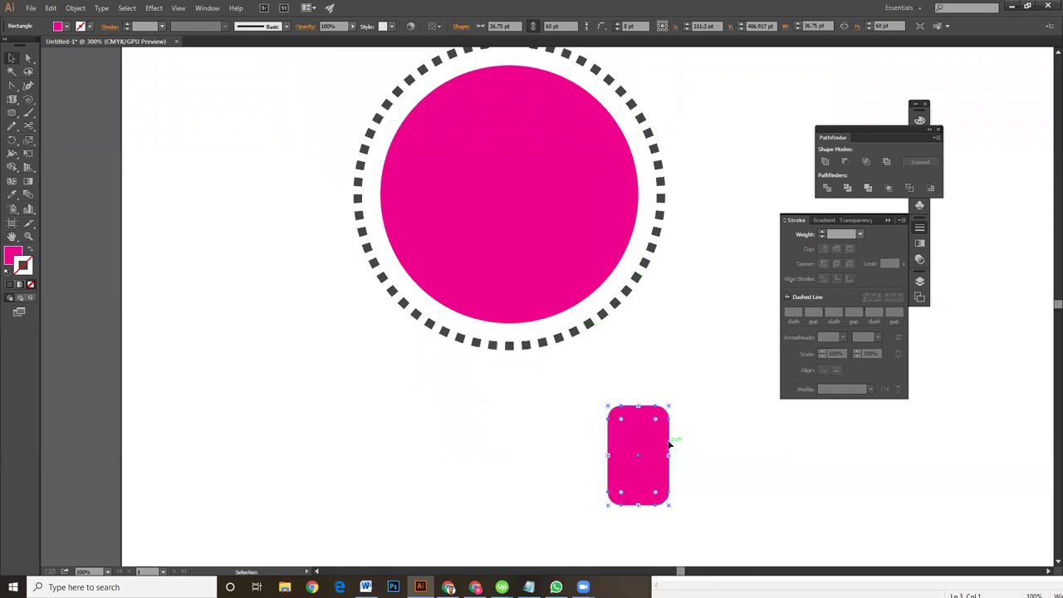
- Make the rectangle an unfilled 3 pt dark outline and draw a small circle to its left
click(638, 276)
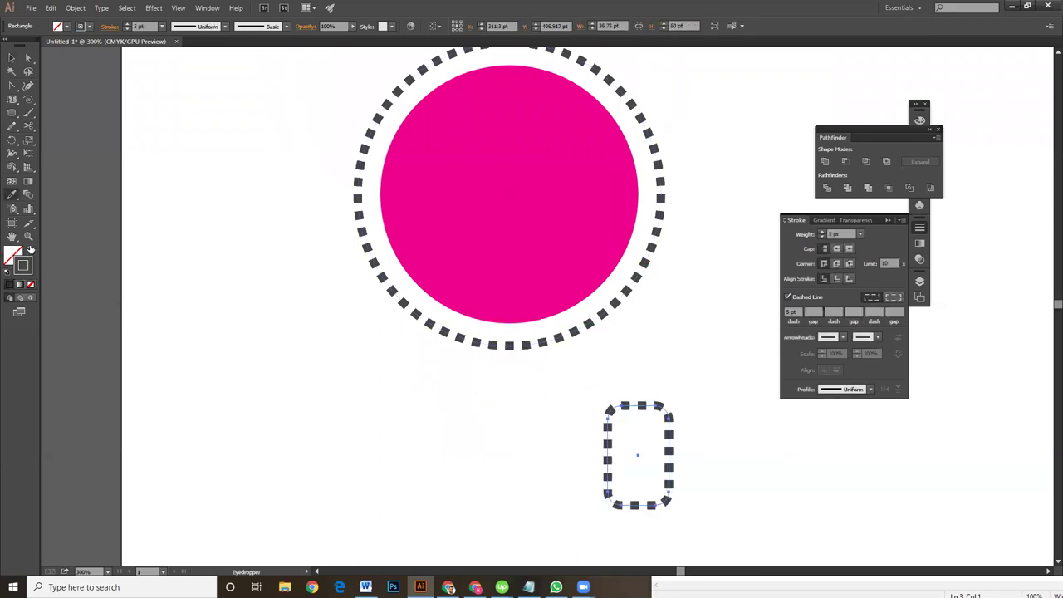
click(30, 251)
click(12, 57)
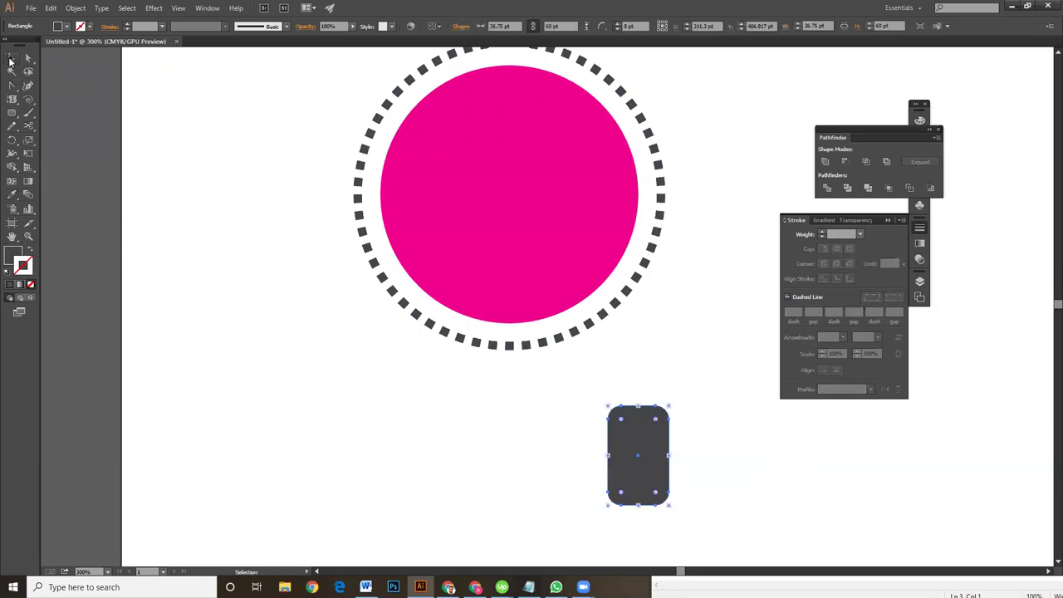
click(699, 438)
click(638, 455)
drag(637, 455, 629, 440)
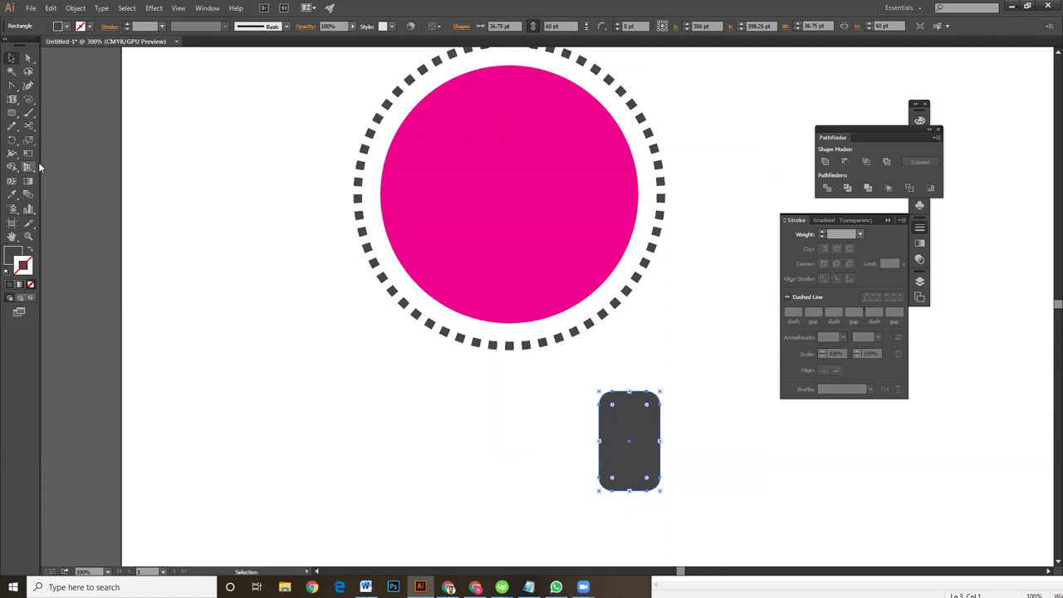
click(30, 251)
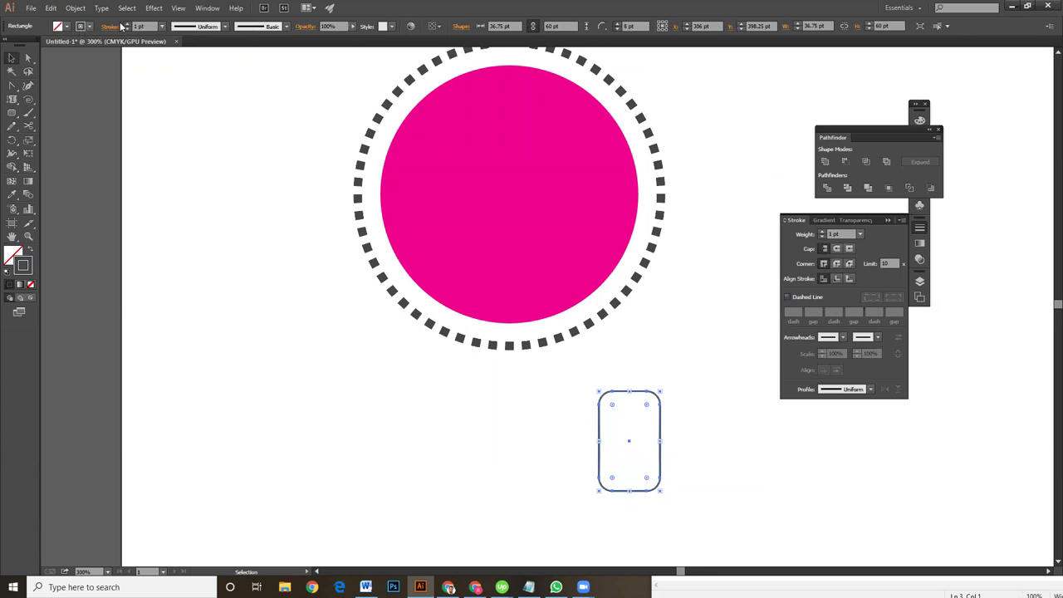
click(126, 25)
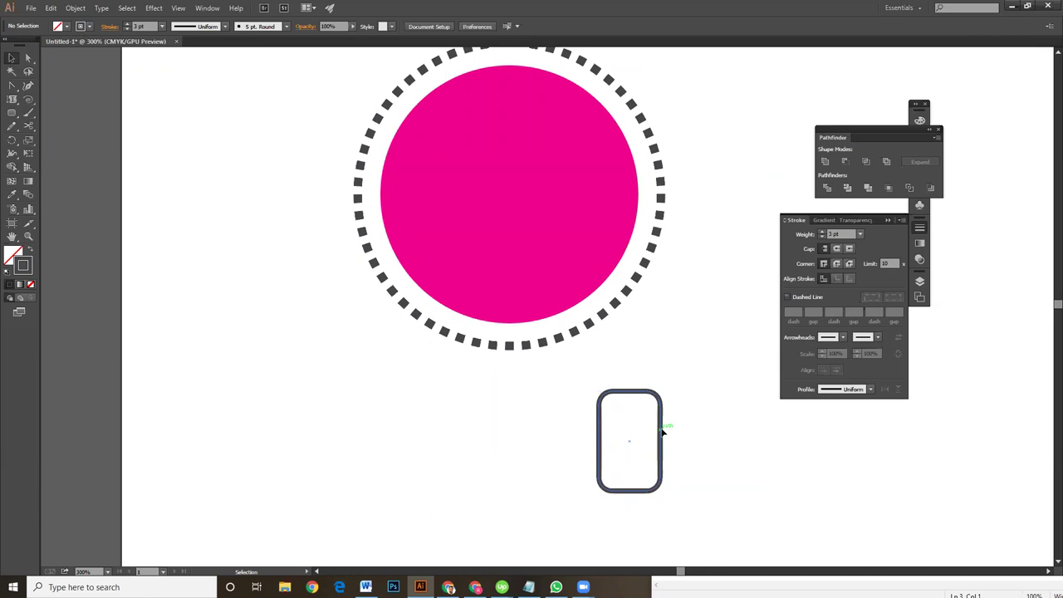
mouse_move(12, 113)
mouse_down()
mouse_move(48, 154)
mouse_move(50, 139)
mouse_up()
drag(426, 413, 441, 428)
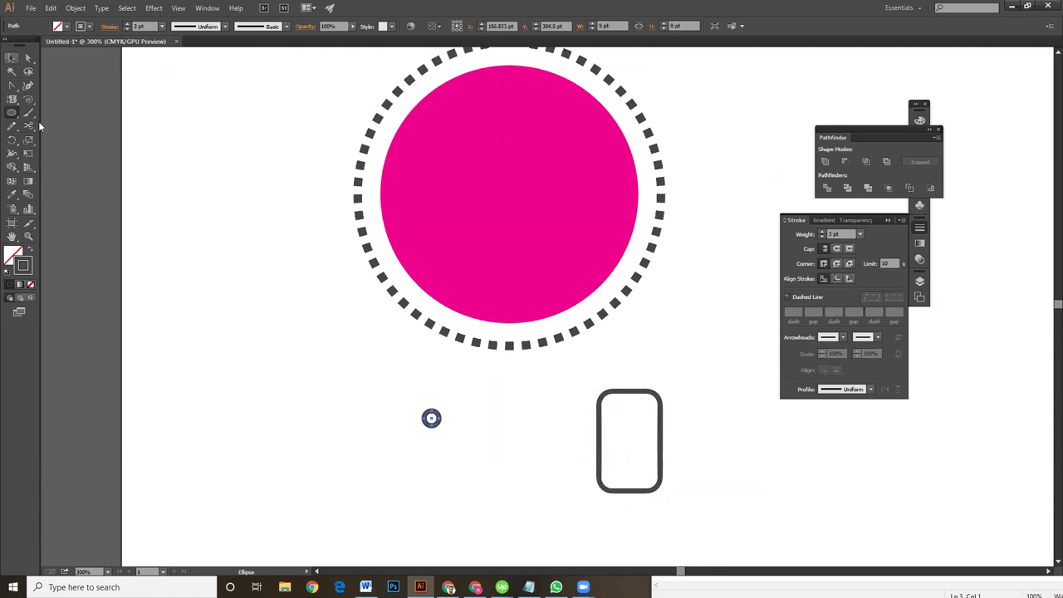
- Give the small circle a dark fill and centre it horizontally inside the rectangle
click(30, 248)
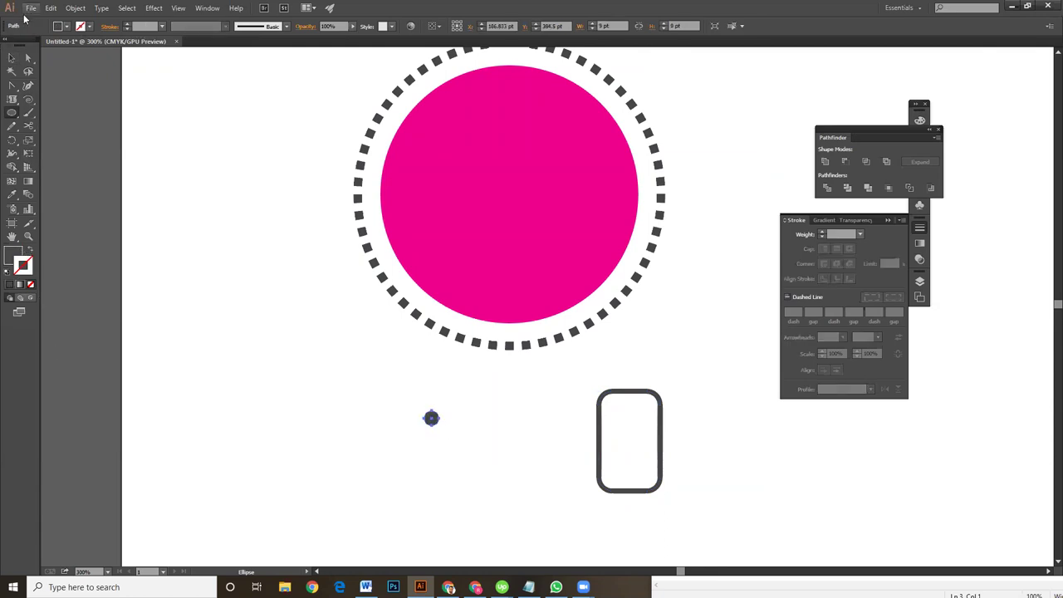
click(11, 62)
click(471, 453)
drag(434, 420, 629, 412)
drag(547, 407, 712, 439)
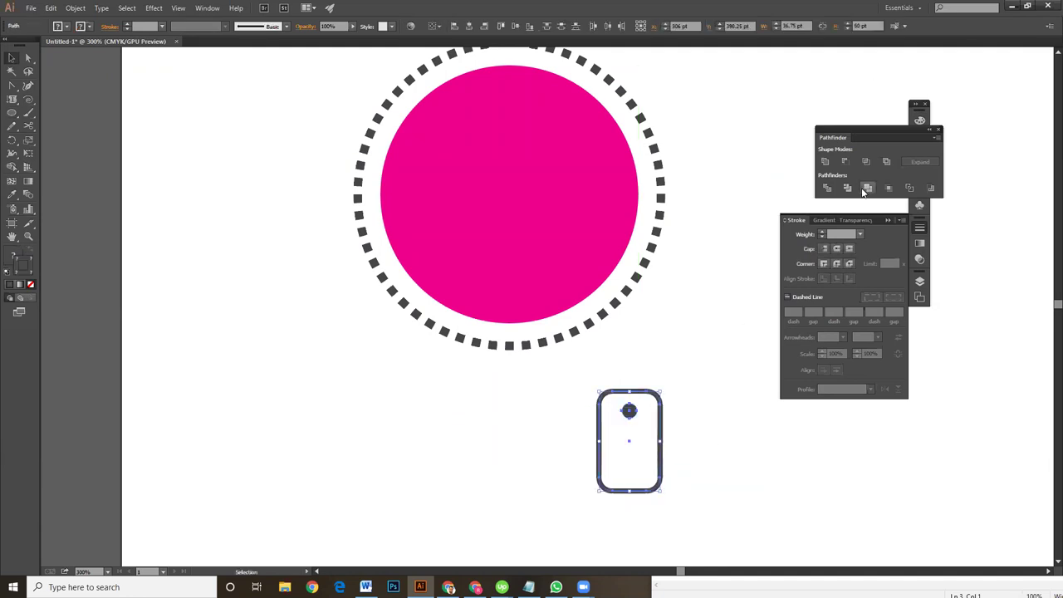
click(473, 29)
- Shrink the dot to about 5 pt
click(635, 378)
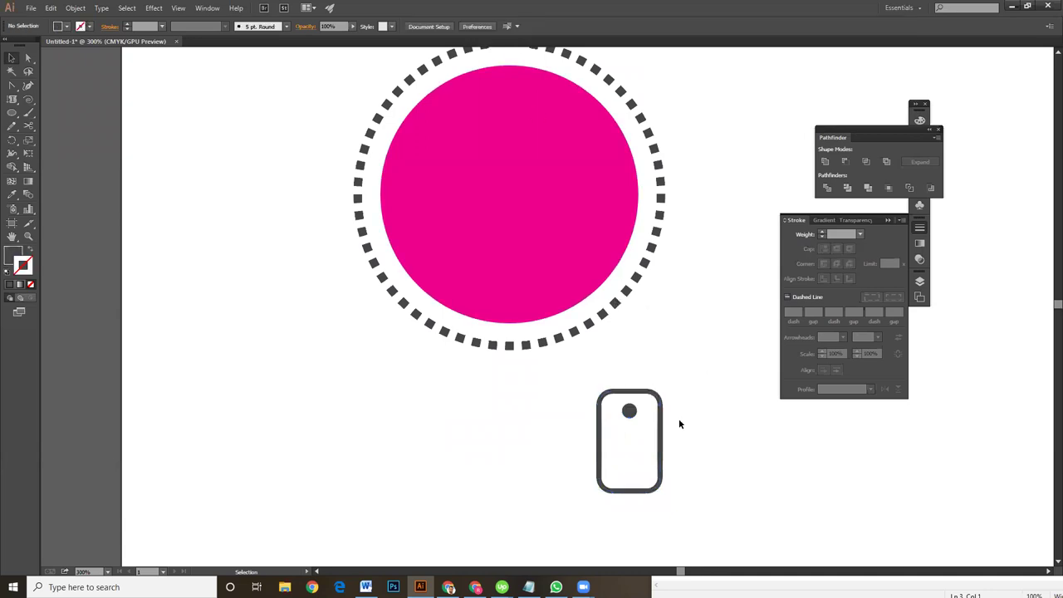
click(631, 410)
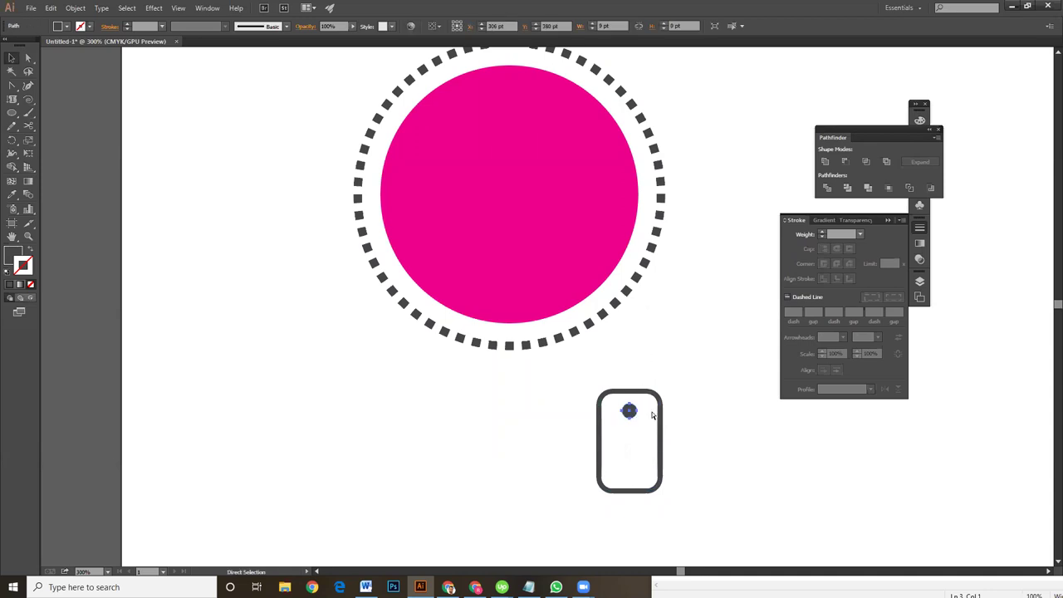
key(ctrl+equal)
scroll(681, 424, down, 1)
scroll(673, 411, down, 1)
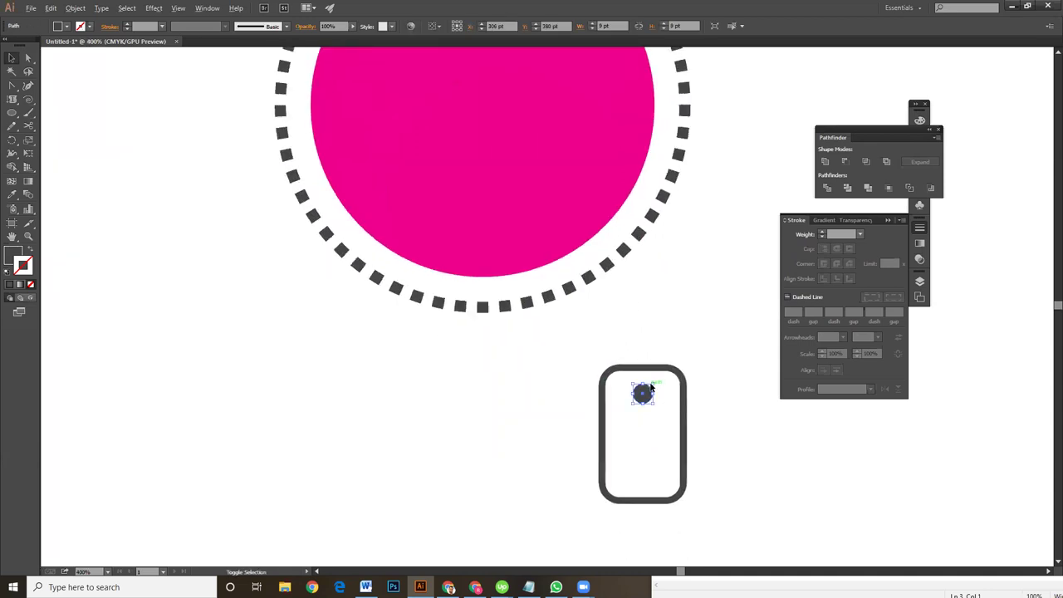
drag(653, 383, 652, 387)
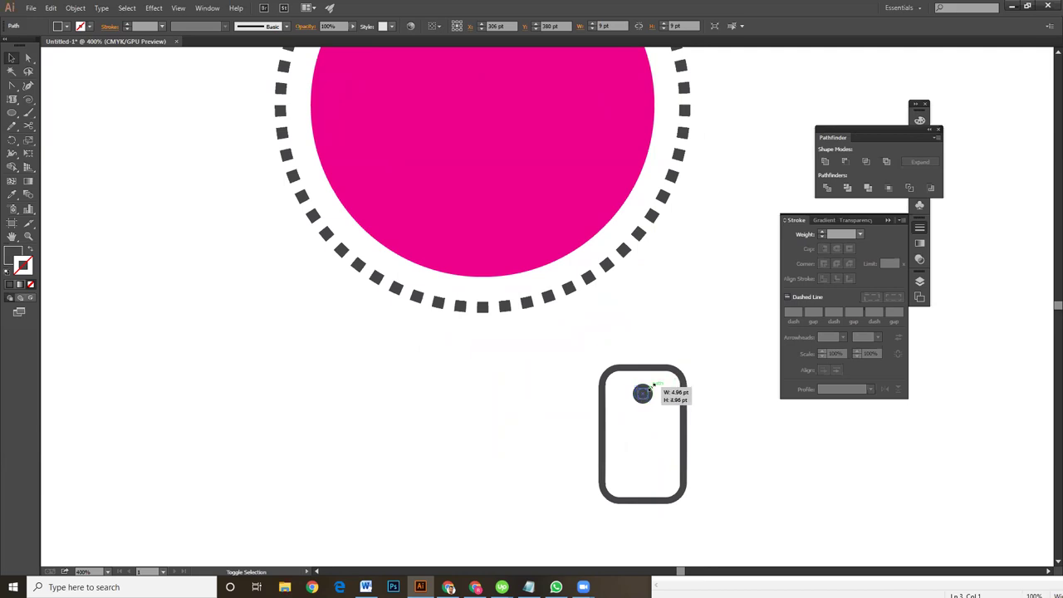
click(728, 425)
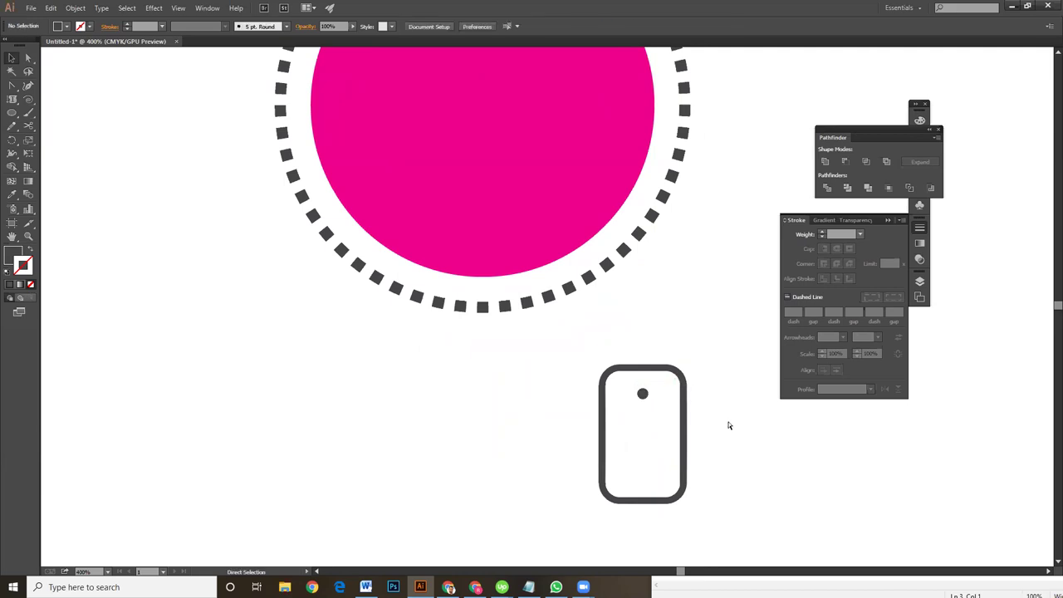
key(ctrl+minus)
key(ctrl+minus)
key(ctrl+minus)
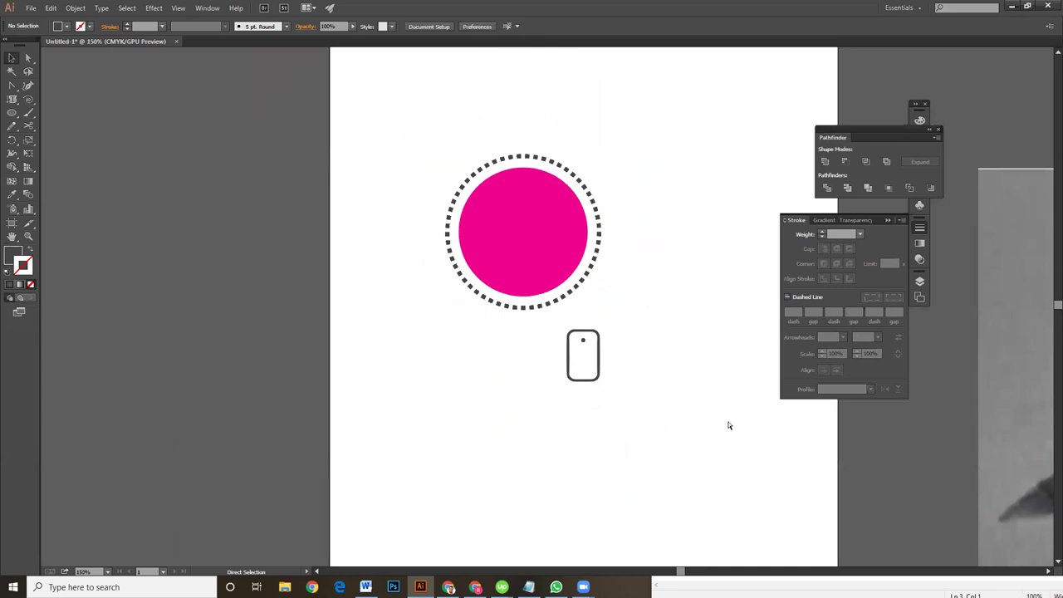
key(ctrl+plus)
key(ctrl+plus)
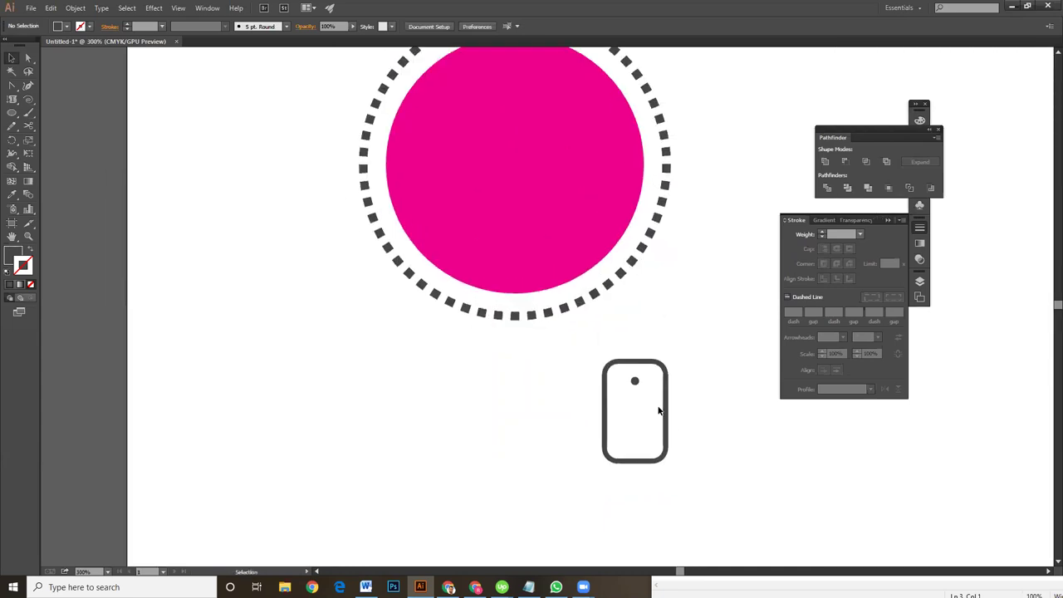
- Enlarge the dot inside the mouse outline to about 7 pt
click(637, 383)
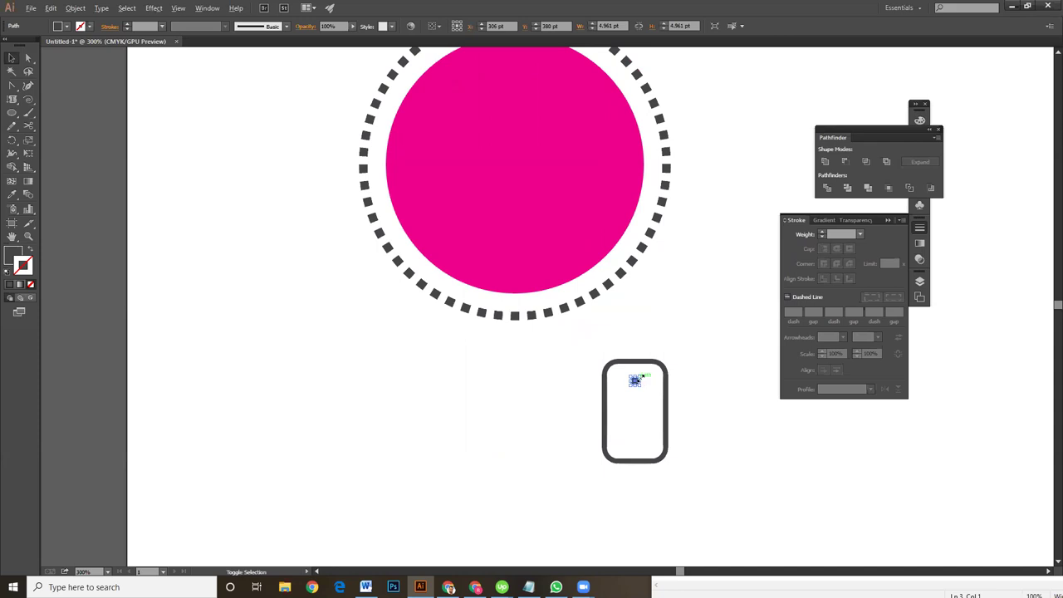
drag(642, 377, 642, 379)
click(699, 384)
key(ctrl+minus)
key(ctrl+minus)
key(ctrl+plus)
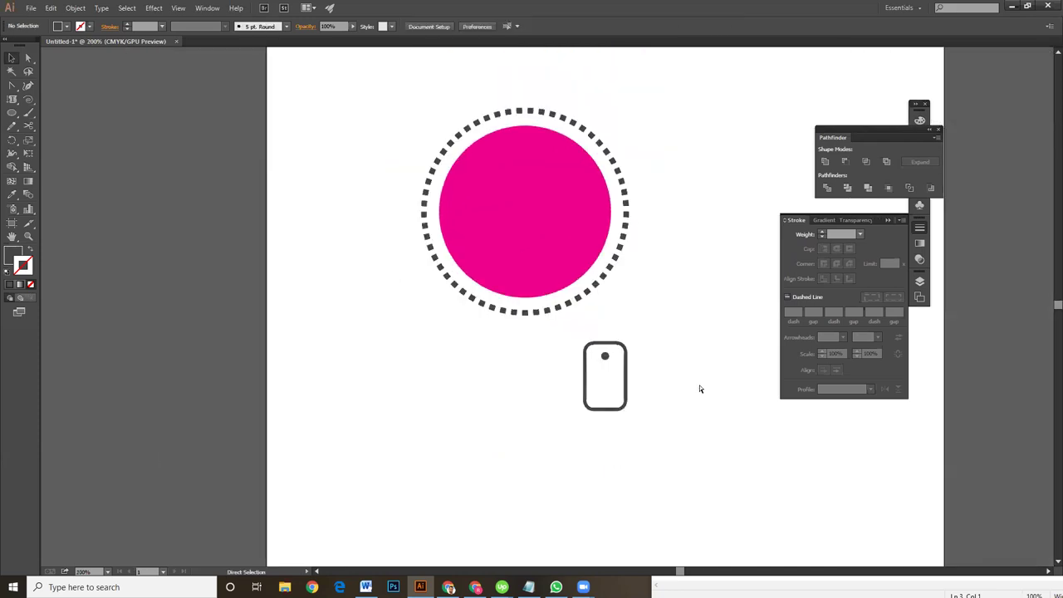
- Narrow the mouse outline and fill it with white
click(627, 397)
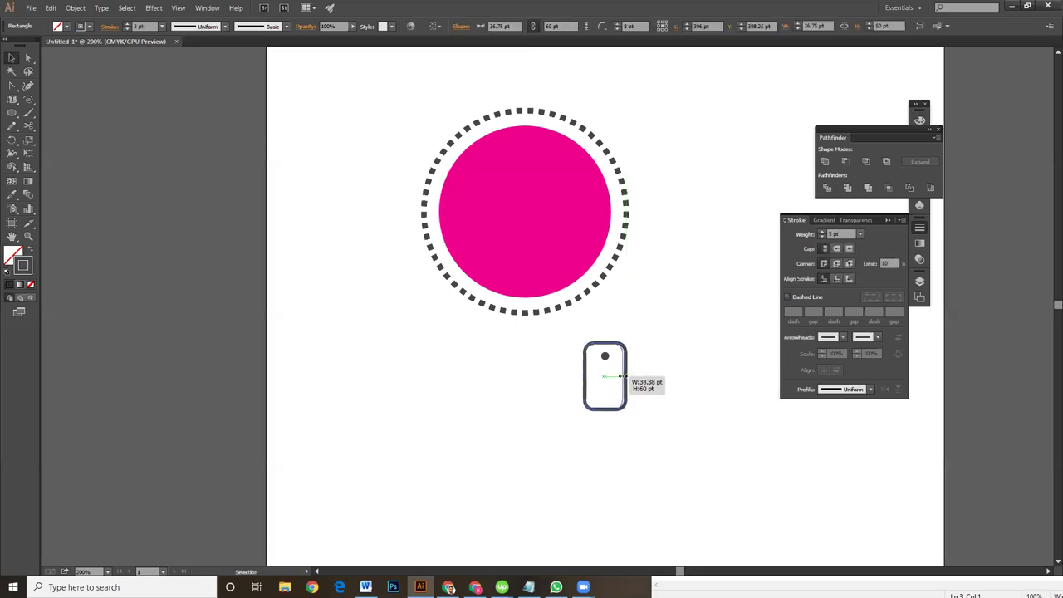
click(662, 378)
drag(528, 341, 652, 377)
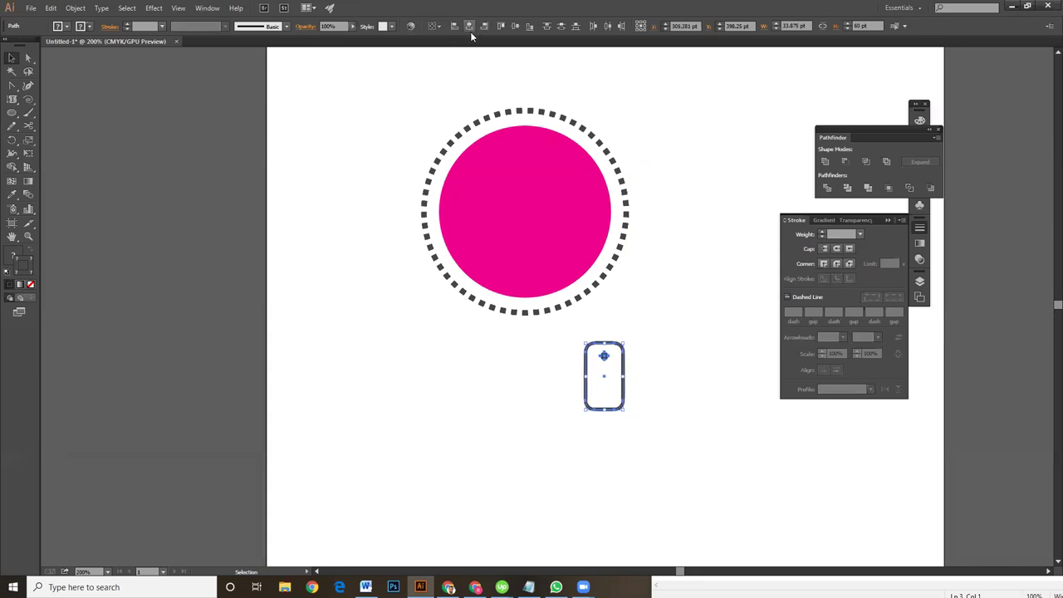
click(663, 290)
click(607, 370)
click(701, 390)
click(644, 369)
click(11, 253)
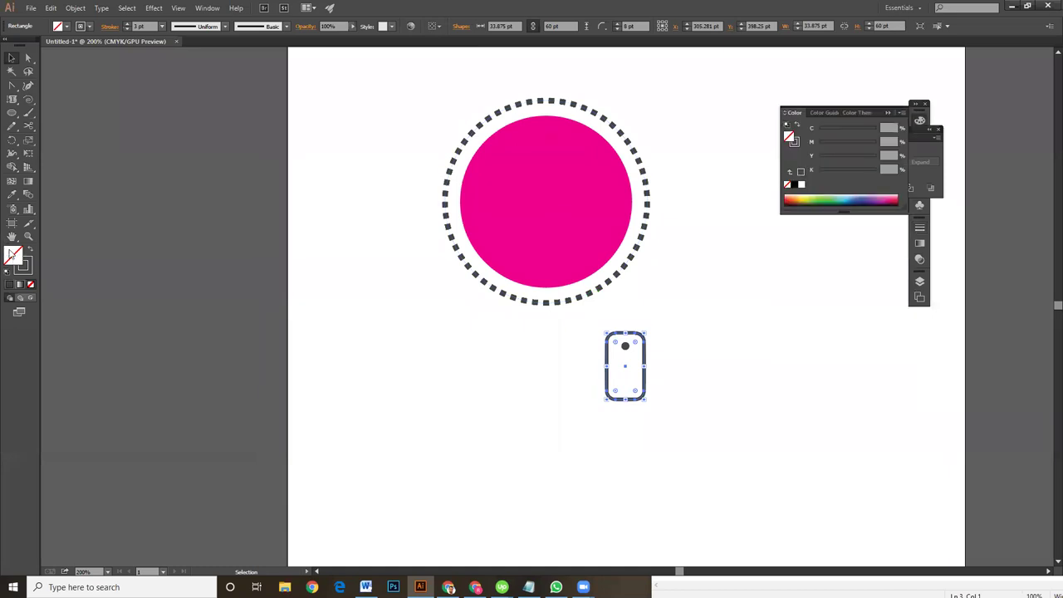
click(803, 183)
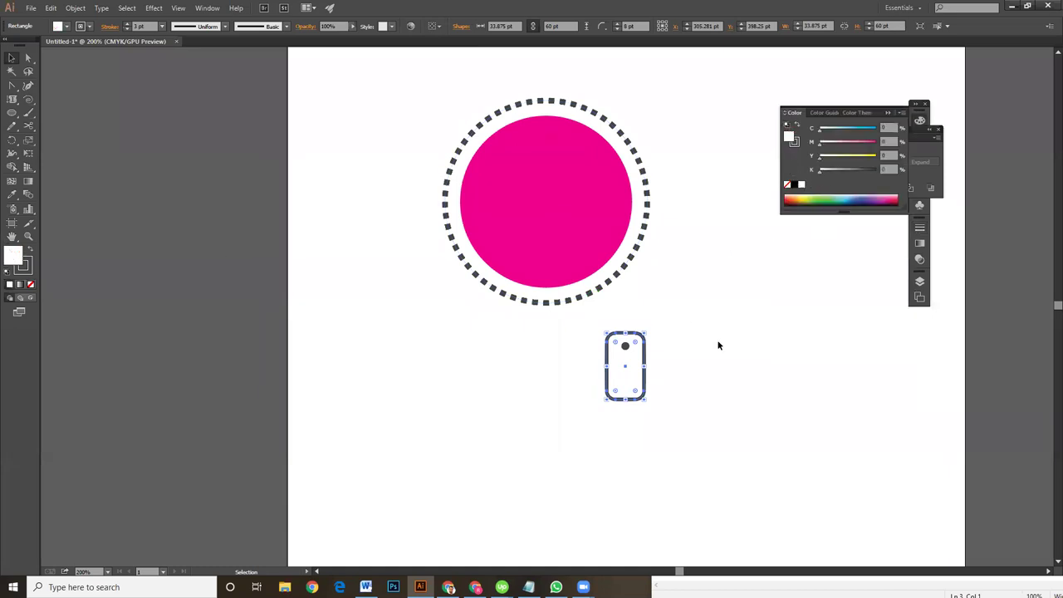
- Move the mouse outline and dot together onto the circle's bottom edge
drag(593, 330, 670, 424)
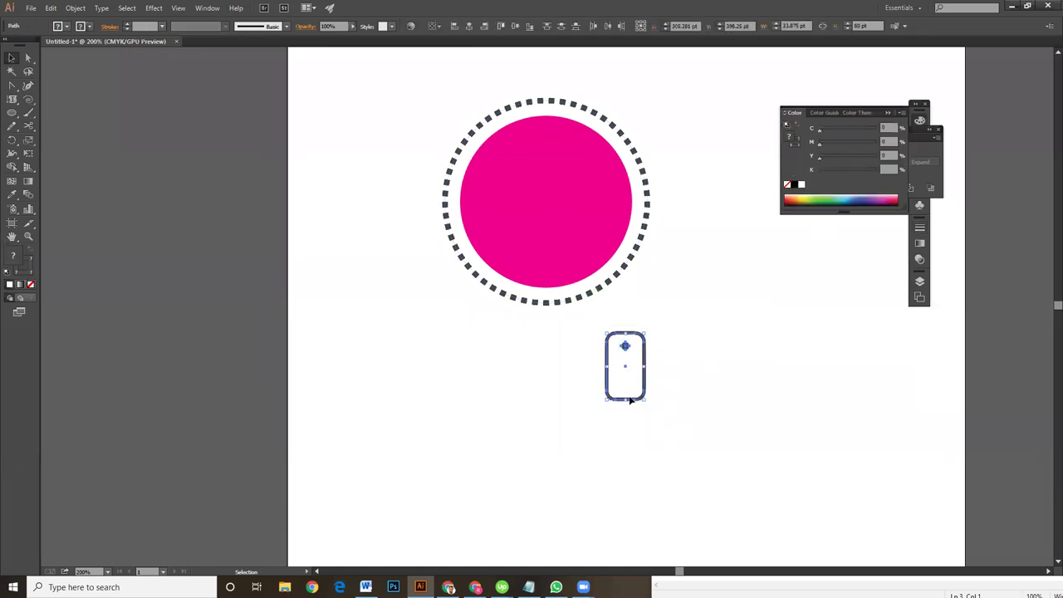
drag(628, 364, 544, 299)
click(662, 353)
drag(623, 407, 682, 413)
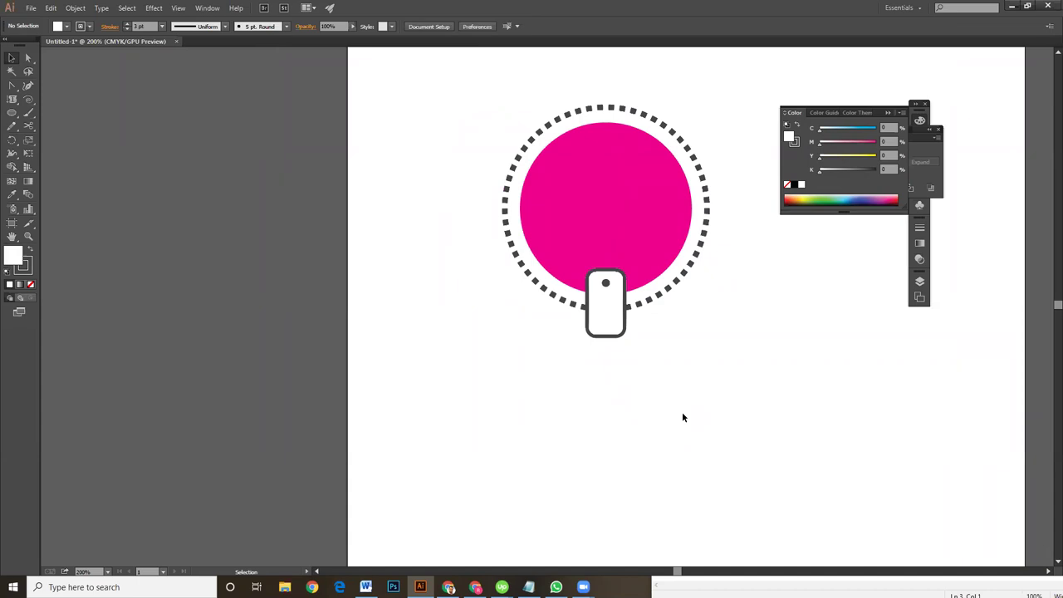
- Raise the mouse outline's corner radius to 13 pt for a pill-like body
click(612, 336)
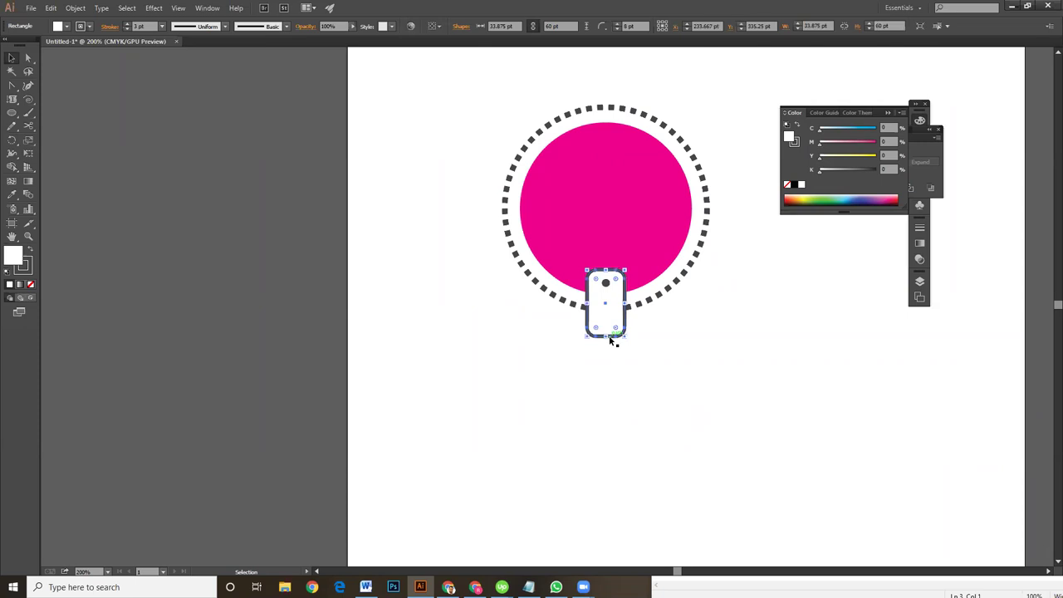
key(Up)
key(Up)
key(Up)
key(Up)
key(Up)
key(Up)
key(Up)
click(634, 342)
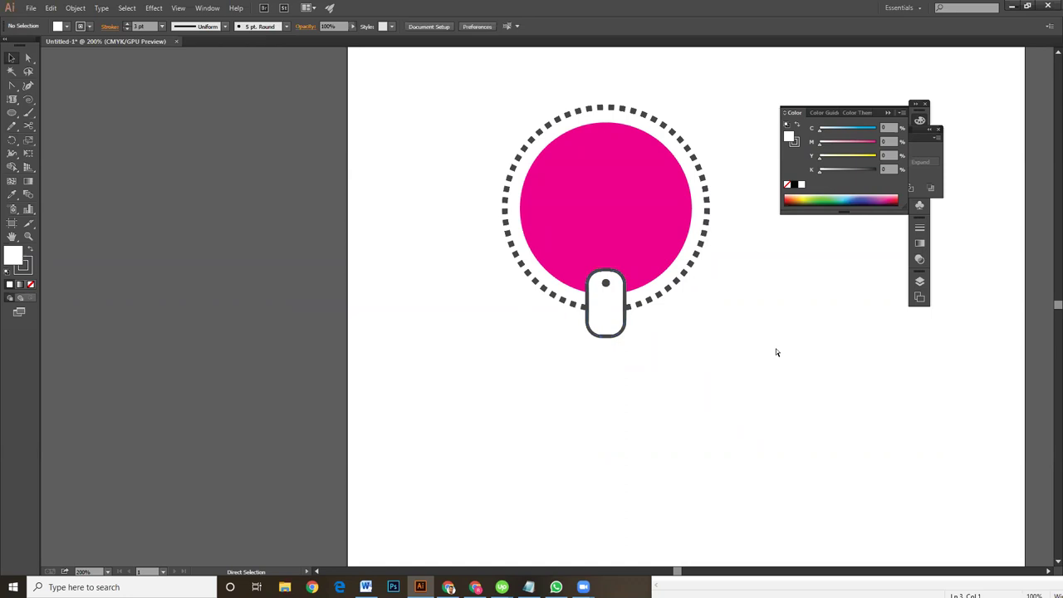
key(ctrl+equal)
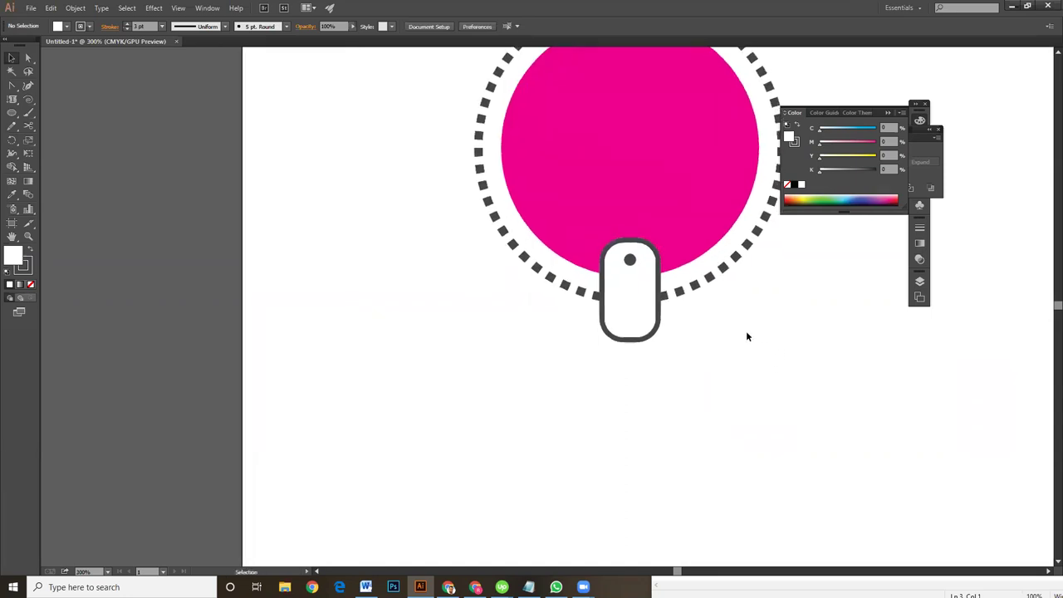
click(629, 260)
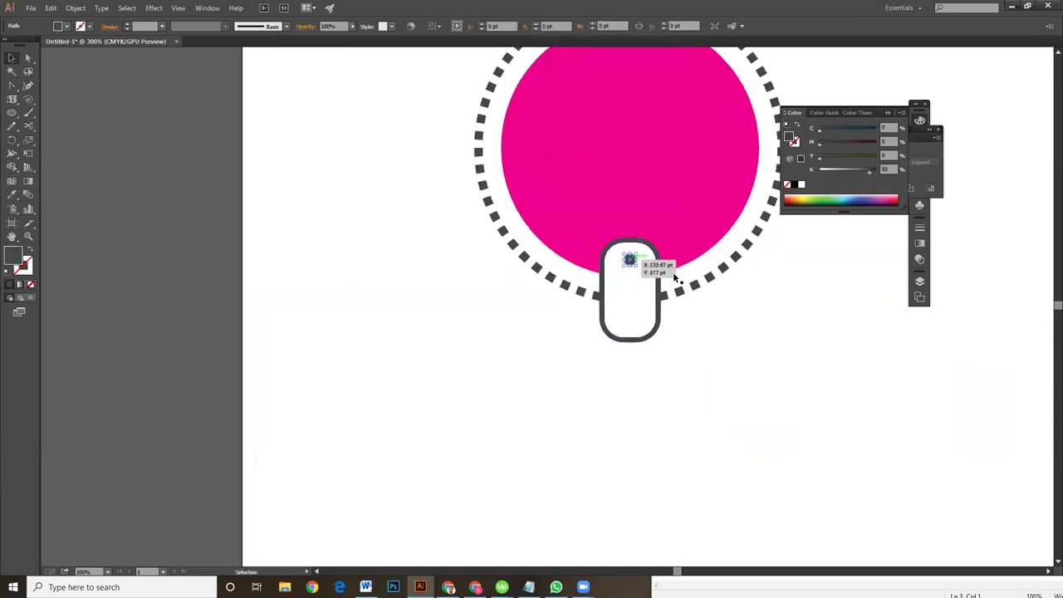
click(808, 373)
drag(762, 370, 763, 423)
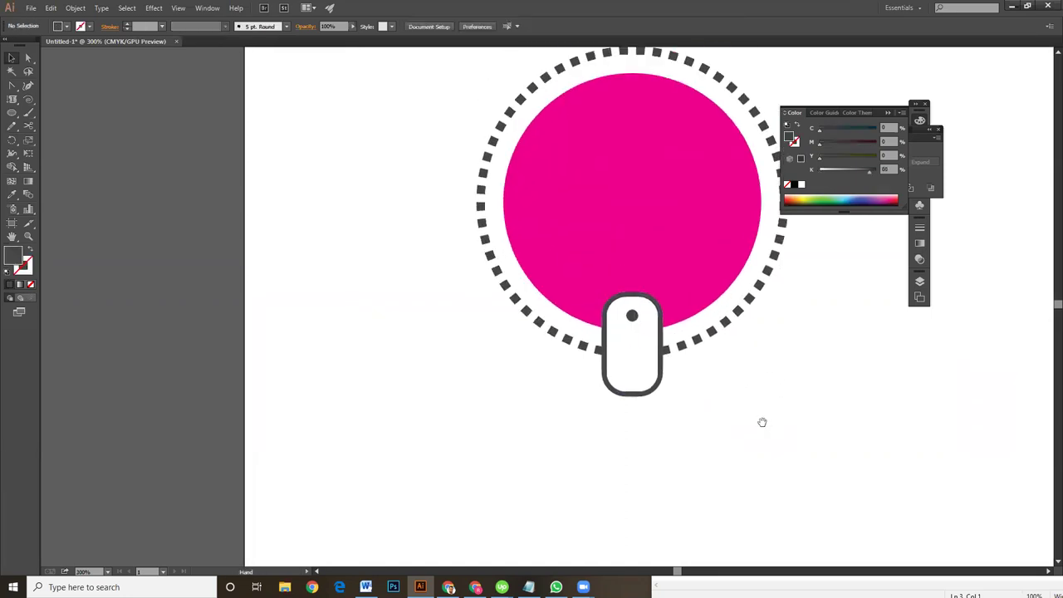
- Add anchor points on the dashed ring on either side of the mouse
click(686, 351)
key(ctrl+equal)
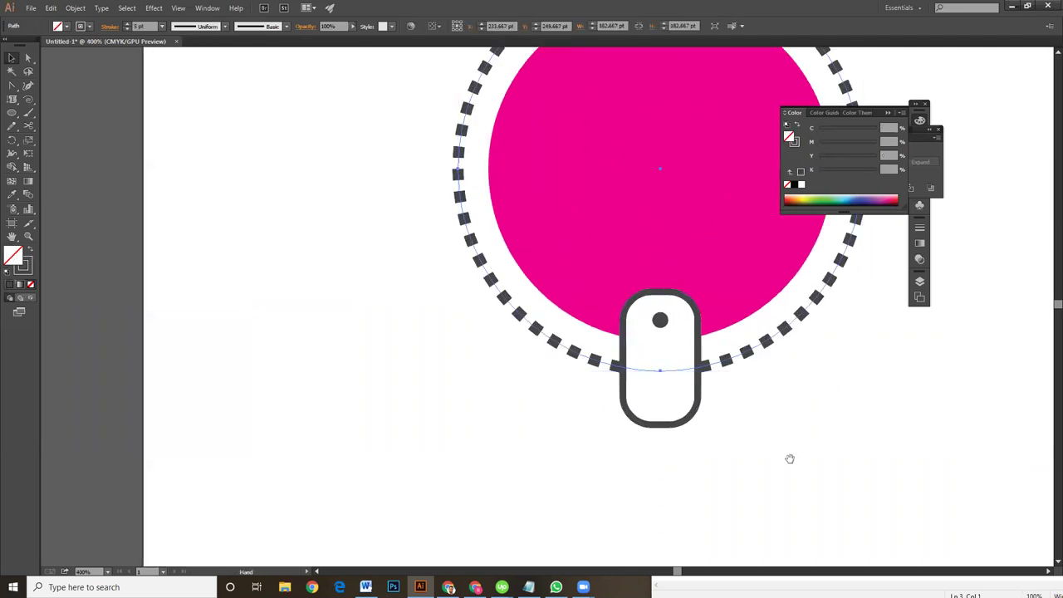
drag(790, 458, 780, 432)
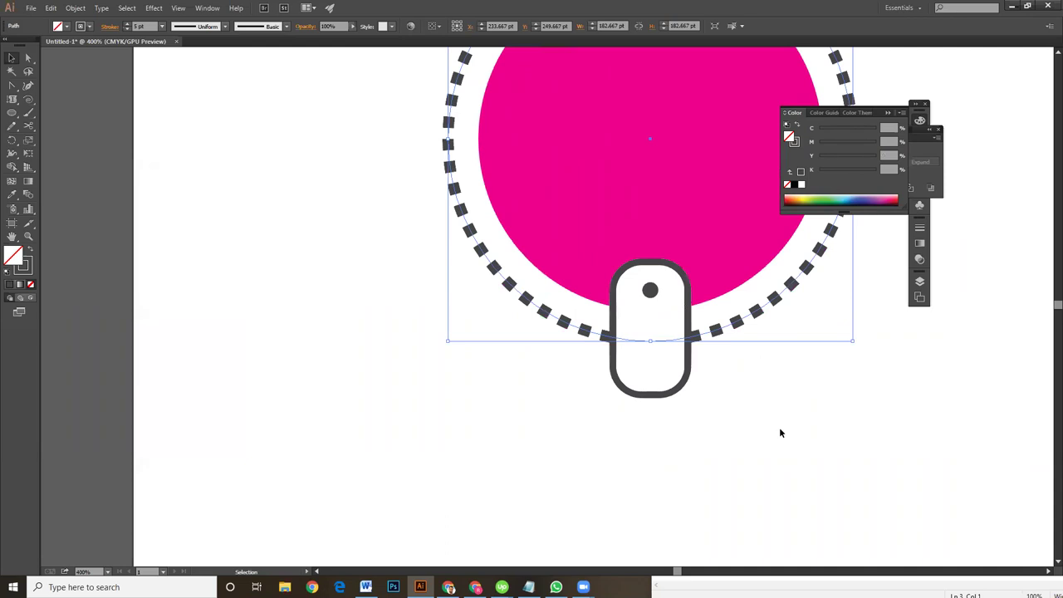
key(p)
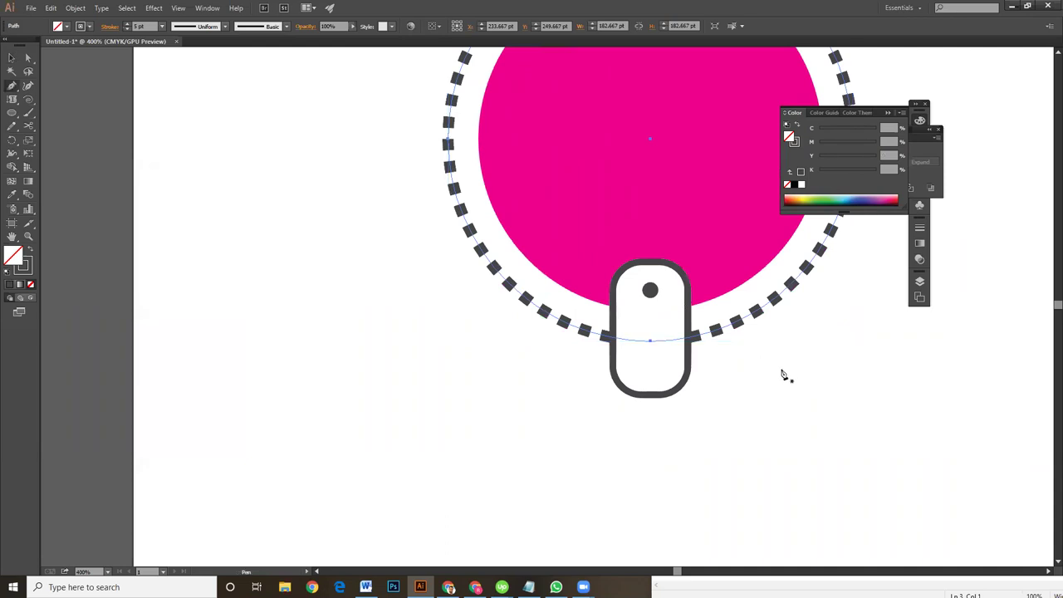
drag(759, 429, 776, 407)
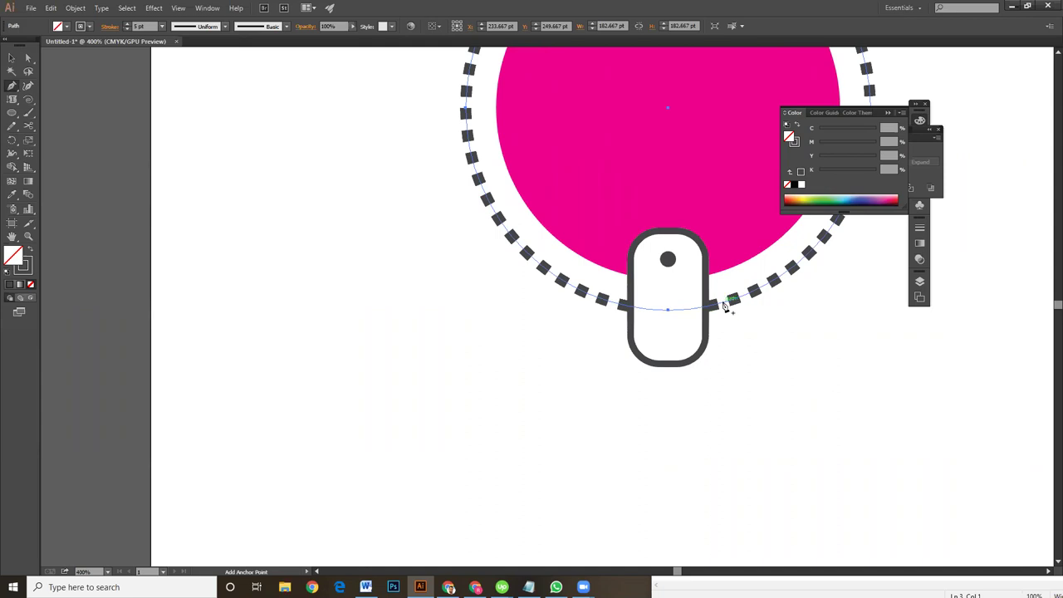
click(724, 307)
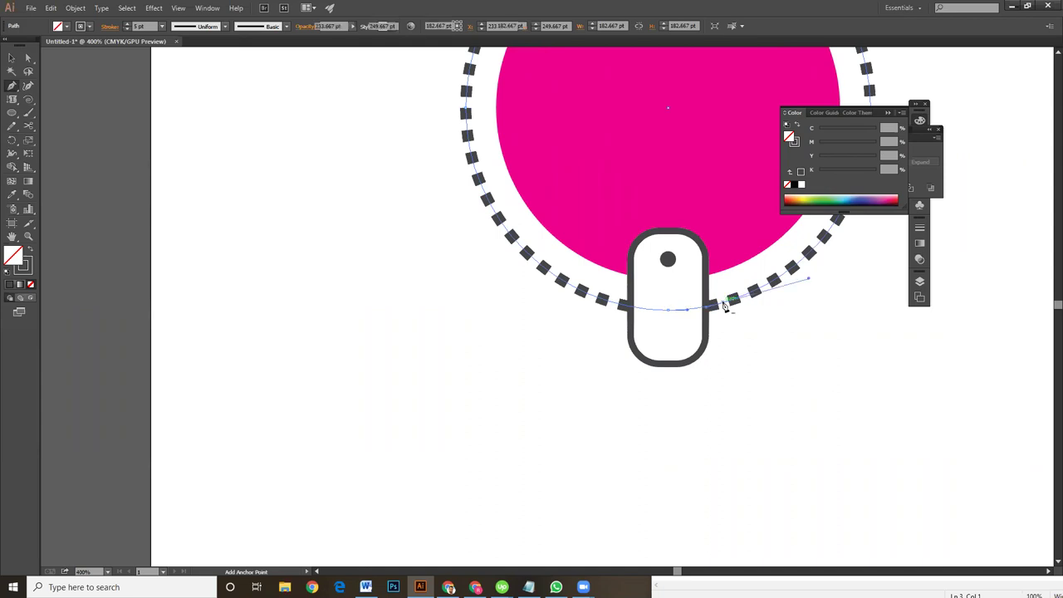
click(604, 300)
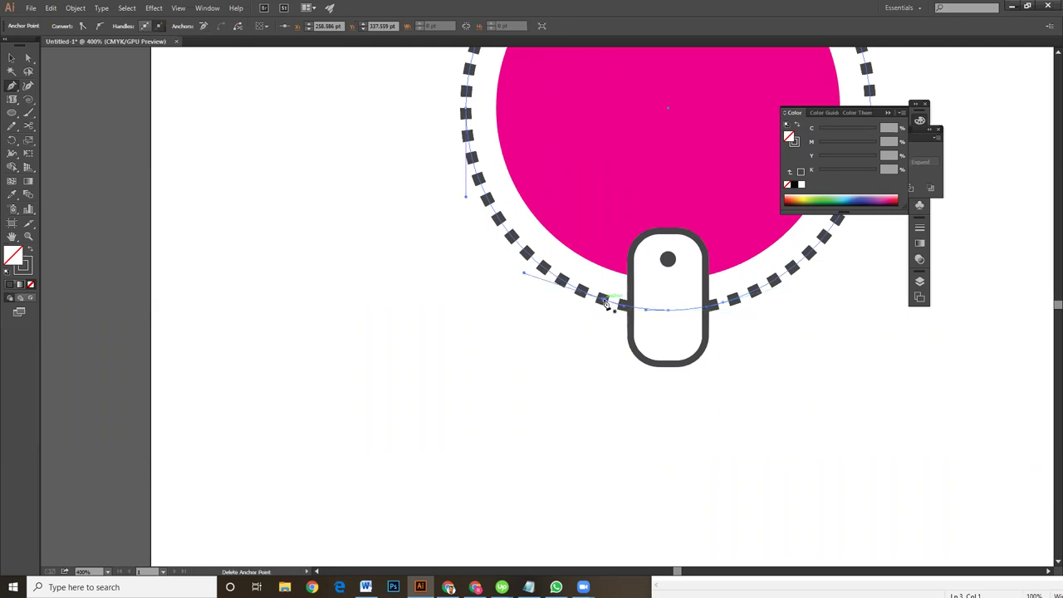
- Delete the ring segment between the new anchors, then reselect the broken ring
click(27, 58)
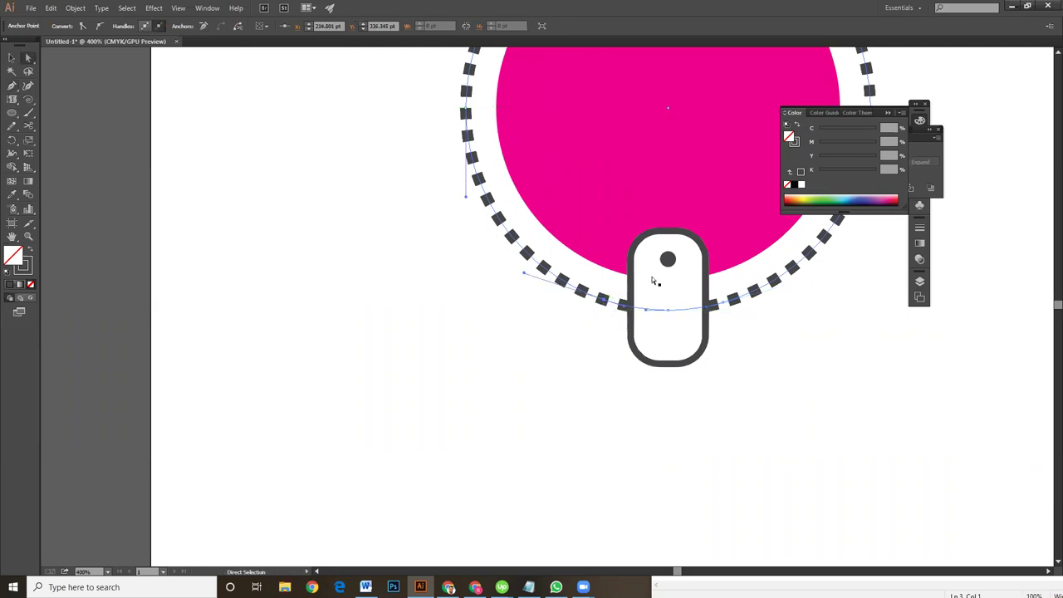
click(674, 309)
key(Delete)
click(896, 410)
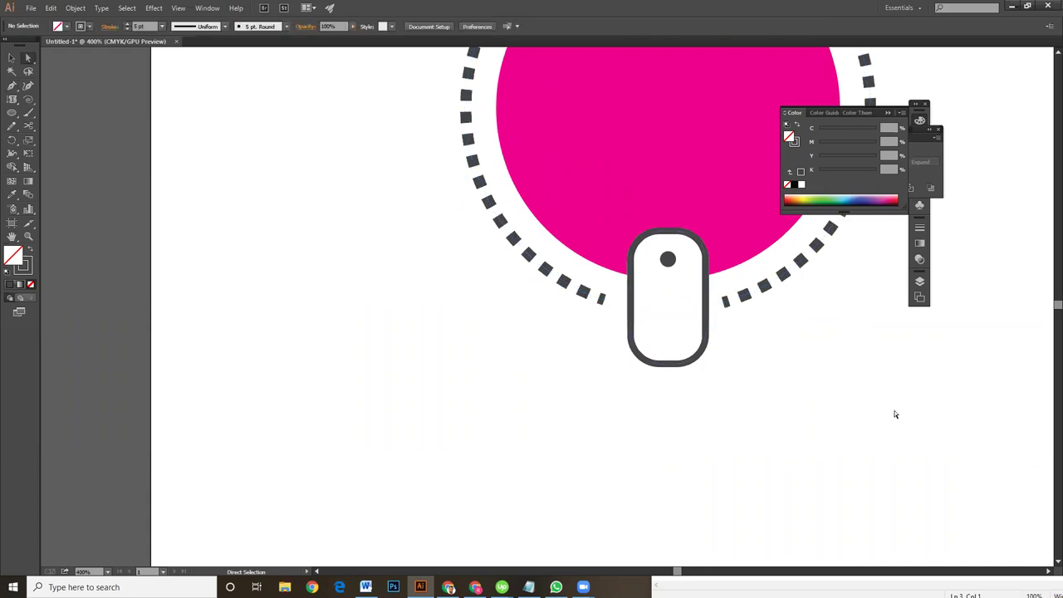
click(12, 58)
click(746, 299)
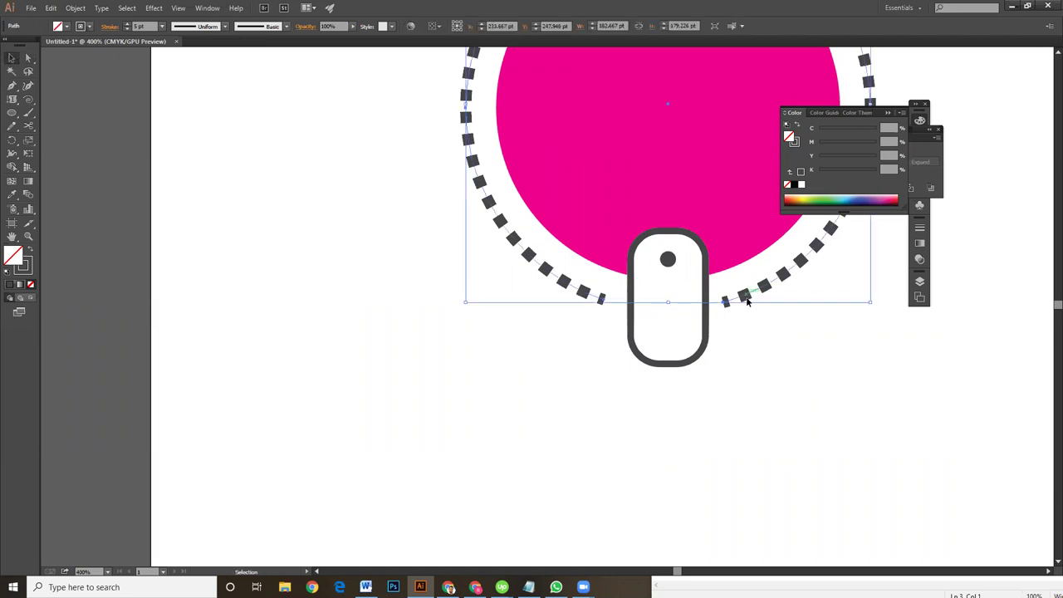
click(755, 373)
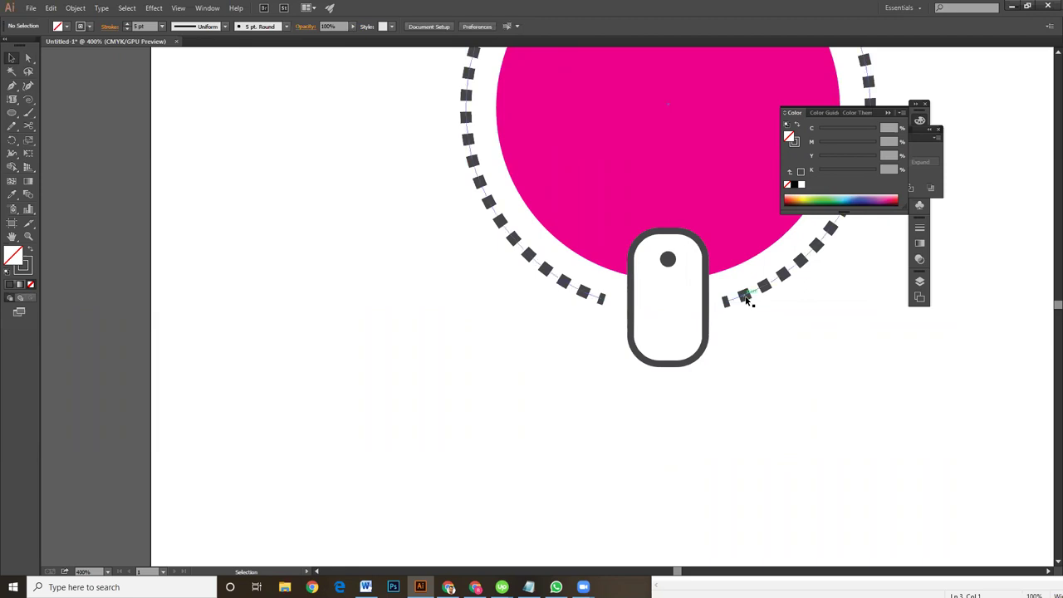
click(744, 300)
drag(778, 367, 779, 394)
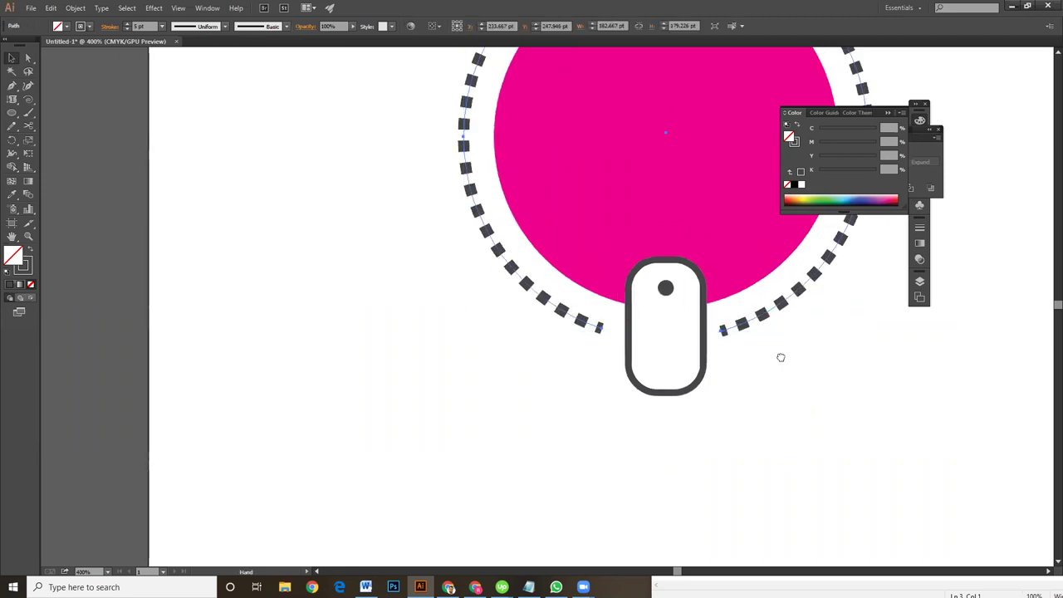
drag(781, 356, 778, 398)
- Rotate the dashed arc slightly around the circle's centre so the gap sits evenly
click(11, 139)
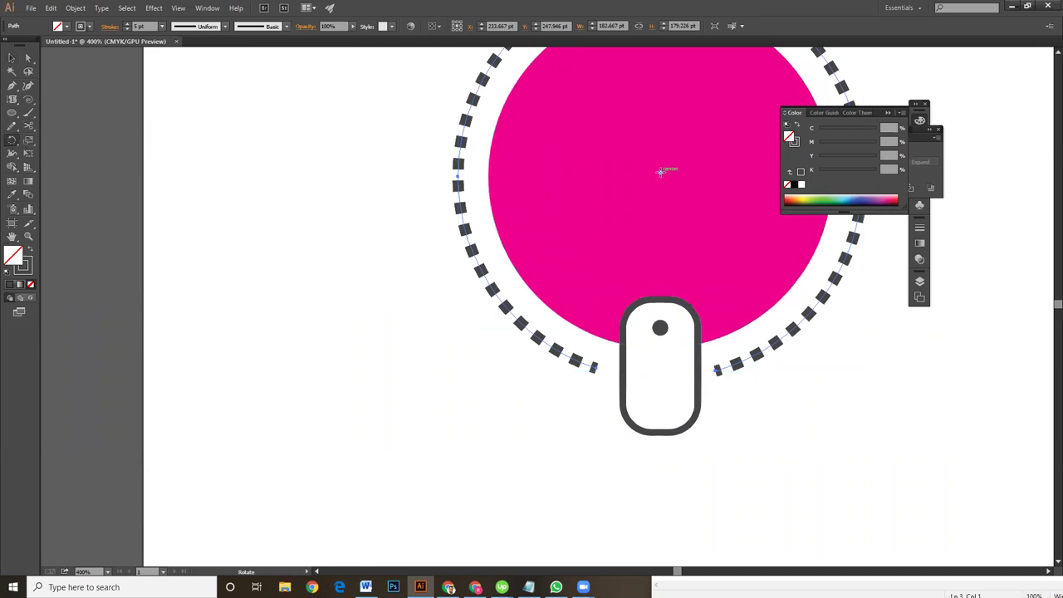
drag(826, 375, 834, 366)
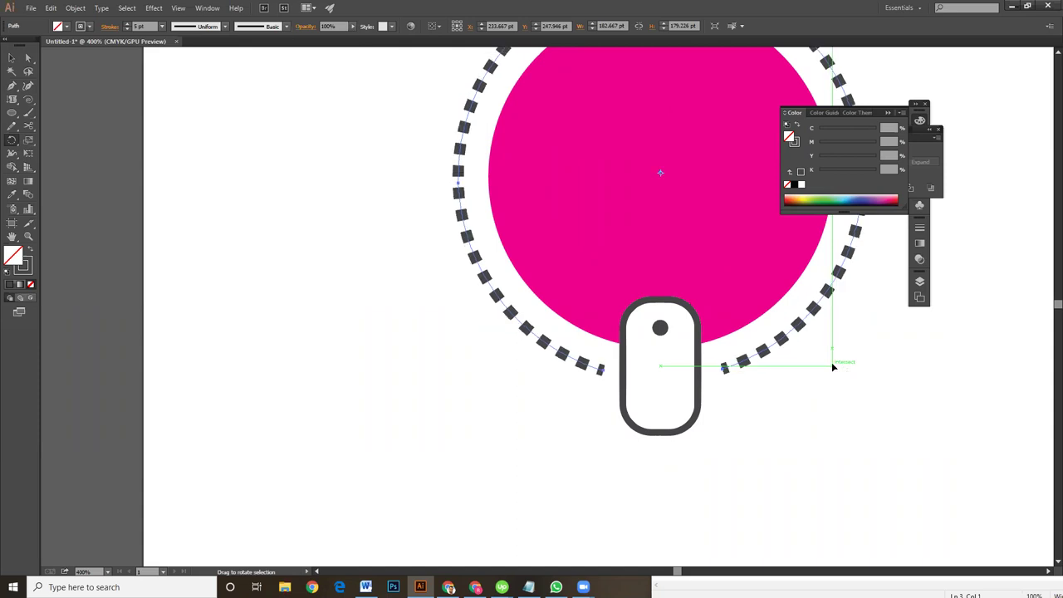
drag(833, 367, 828, 371)
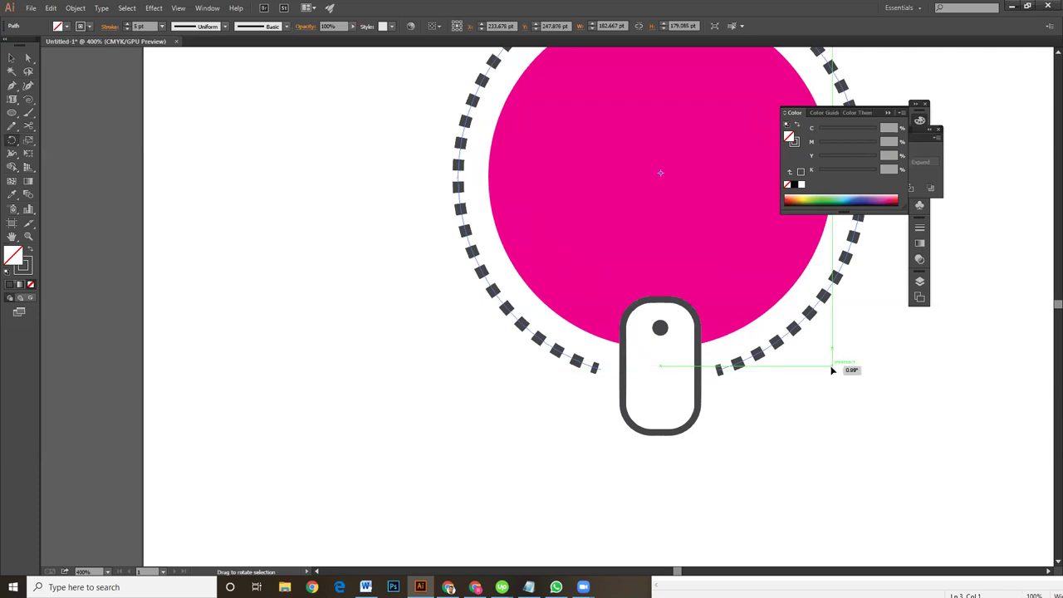
drag(827, 368, 822, 375)
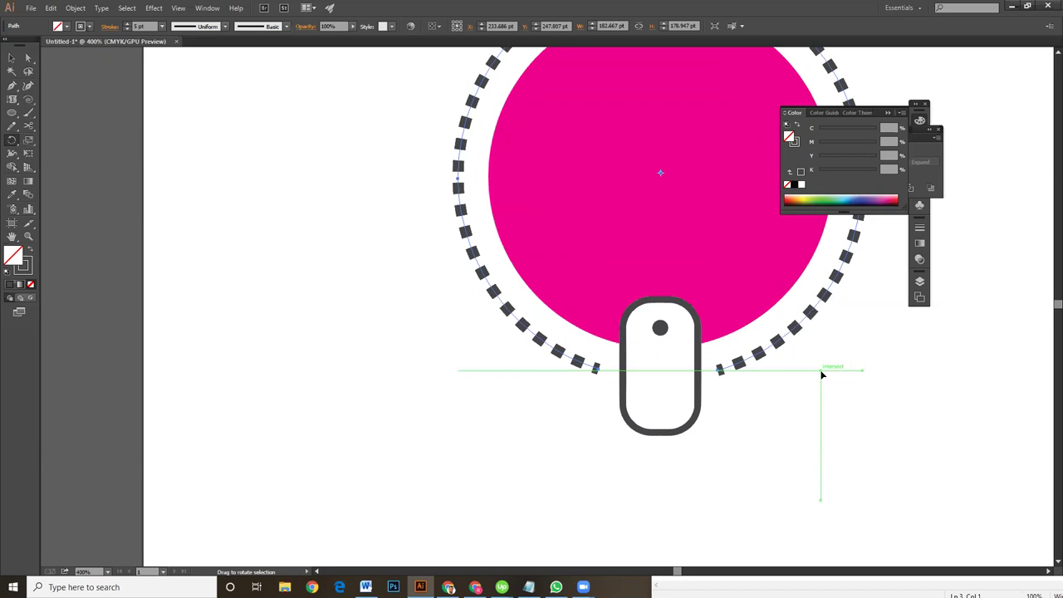
drag(822, 375, 822, 376)
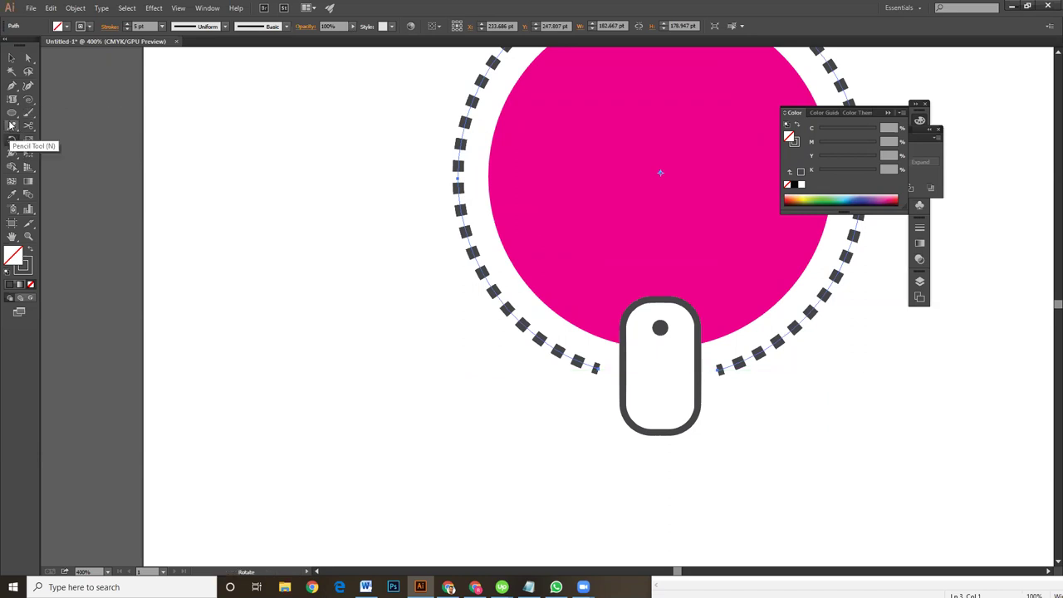
- Reselect the dashed ring and bring up its 5 pt dashed stroke settings
click(11, 57)
click(702, 438)
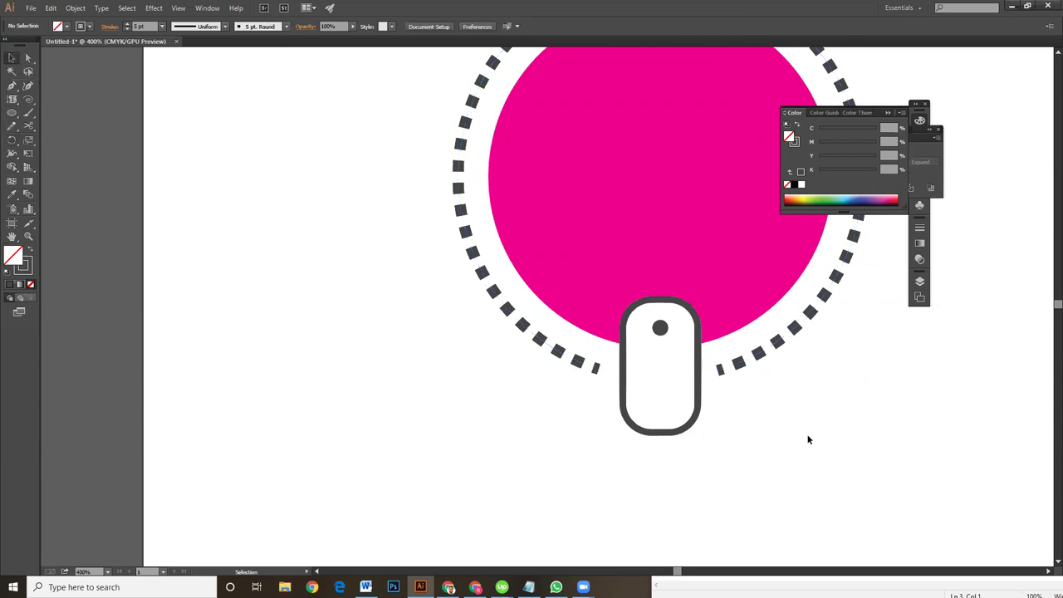
scroll(778, 446, up, 2)
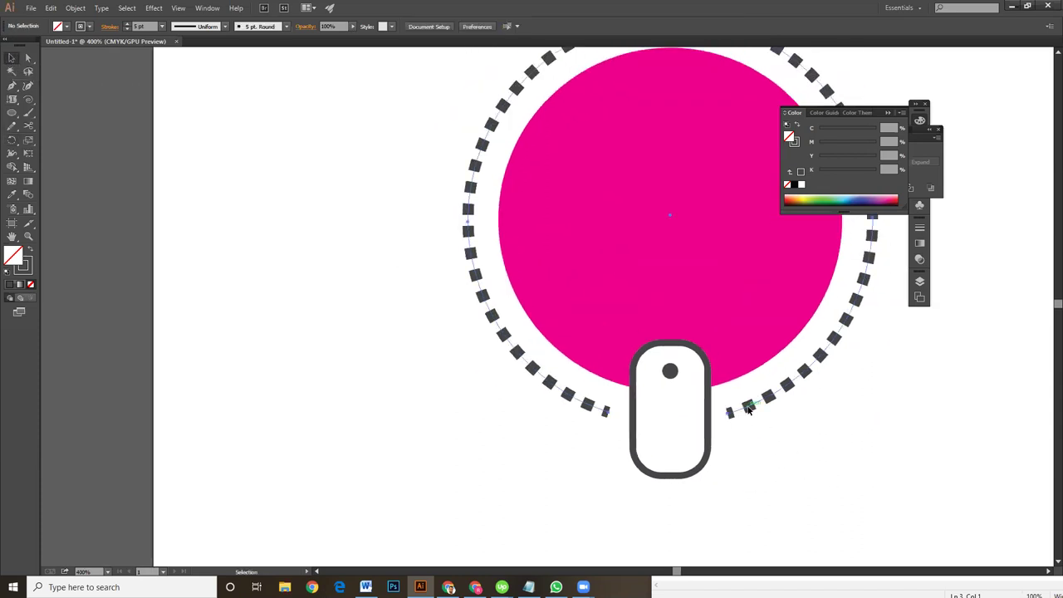
click(749, 405)
click(919, 228)
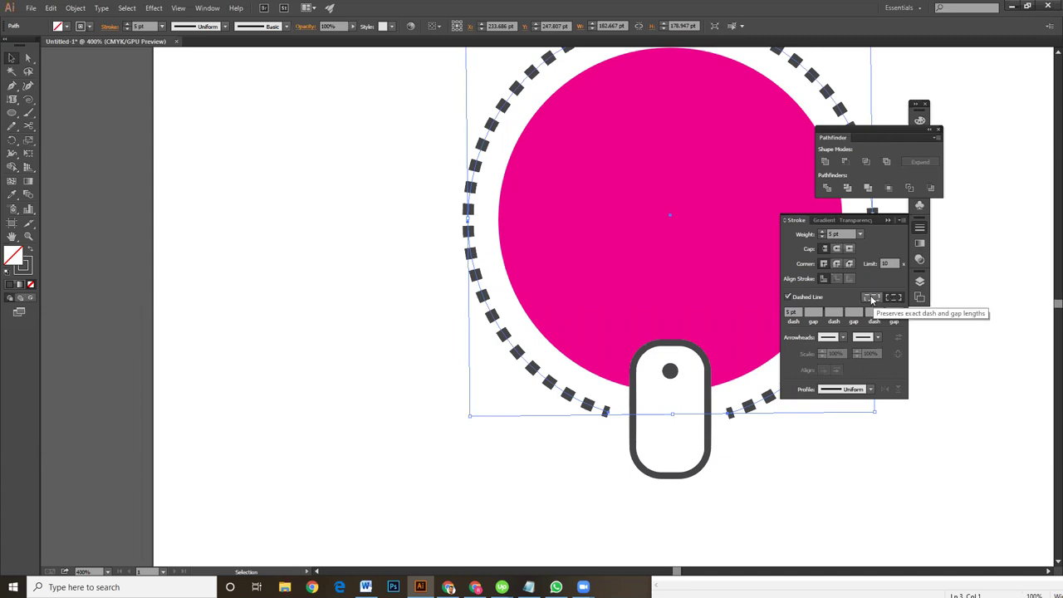
- Make the dashes preserve exact lengths and continue the ring path from its open endpoint
click(870, 298)
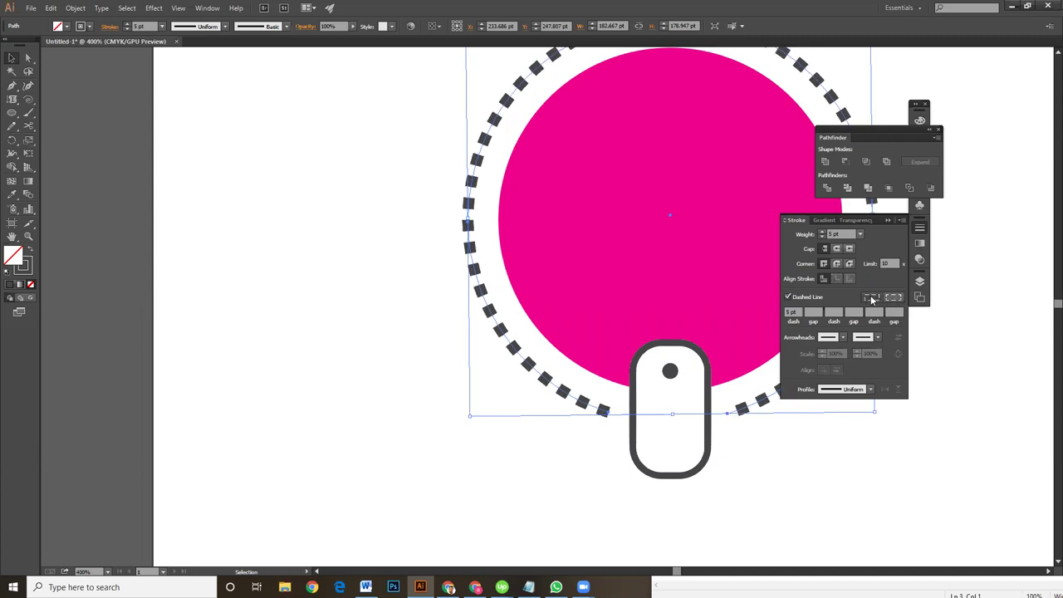
click(763, 488)
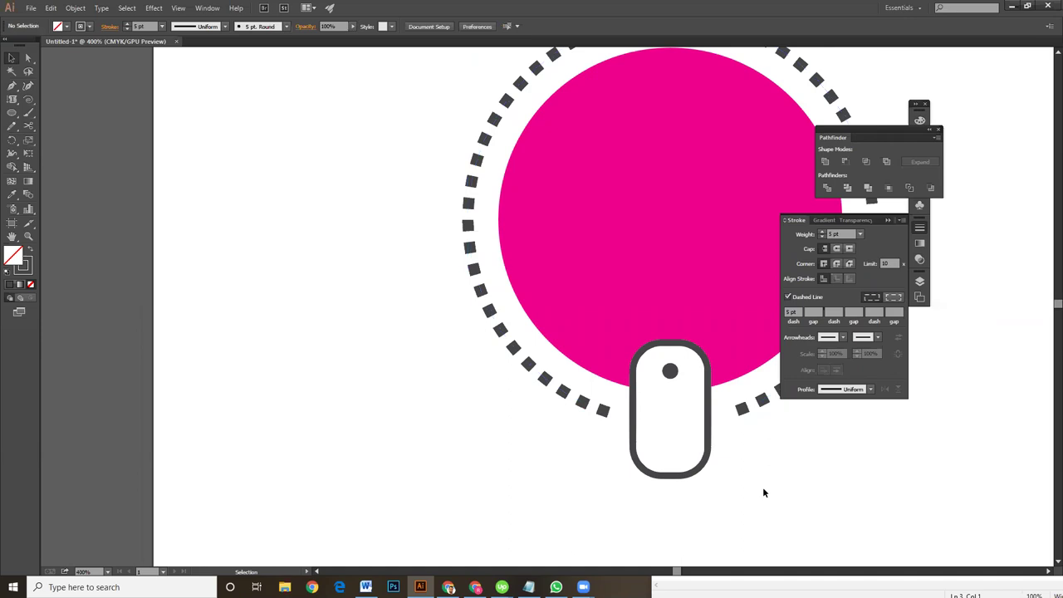
click(727, 414)
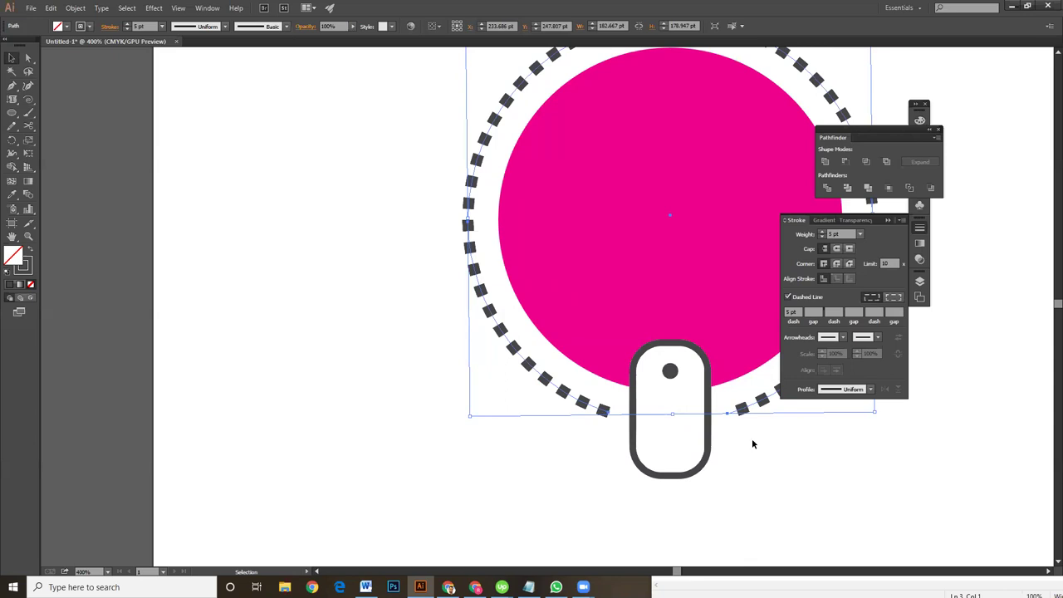
key(p)
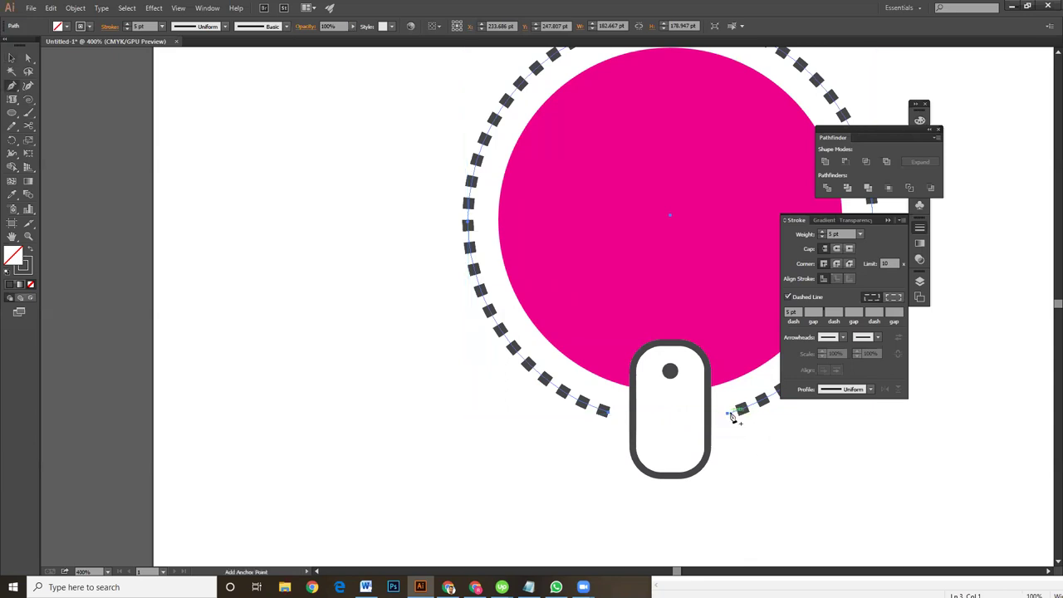
click(728, 416)
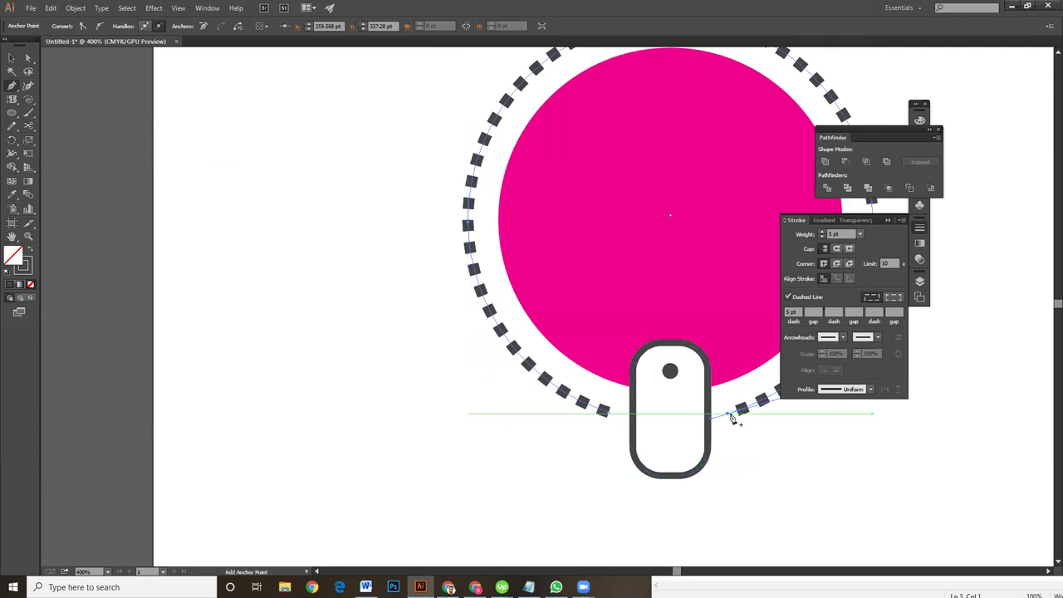
- Move the ring's end anchor closer beside the mouse
click(28, 58)
key(ctrl+plus)
key(ctrl+plus)
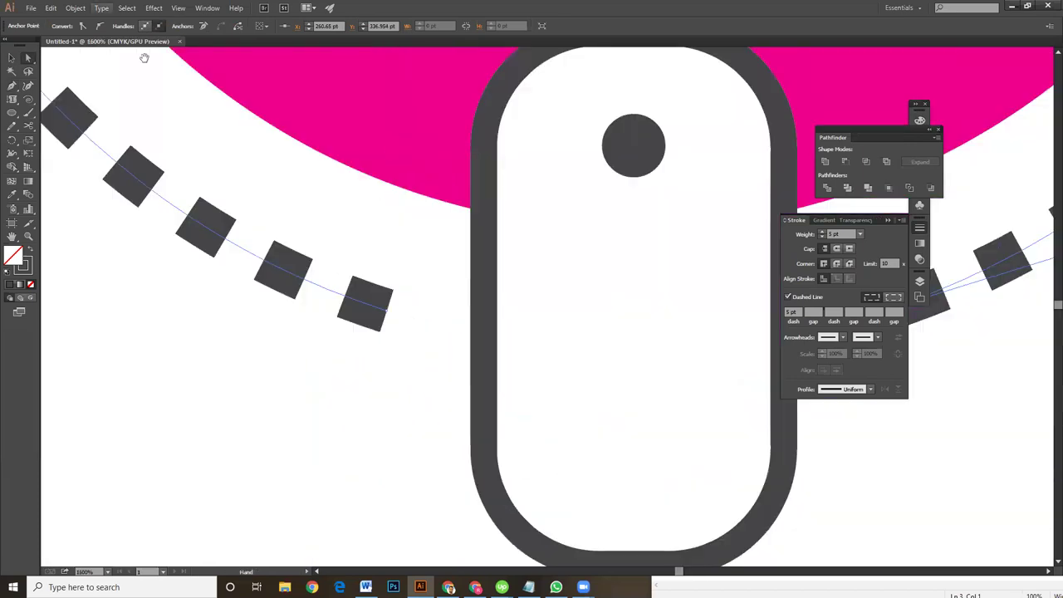
mouse_move(396, 245)
mouse_down()
mouse_move(398, 354)
mouse_move(607, 388)
mouse_up()
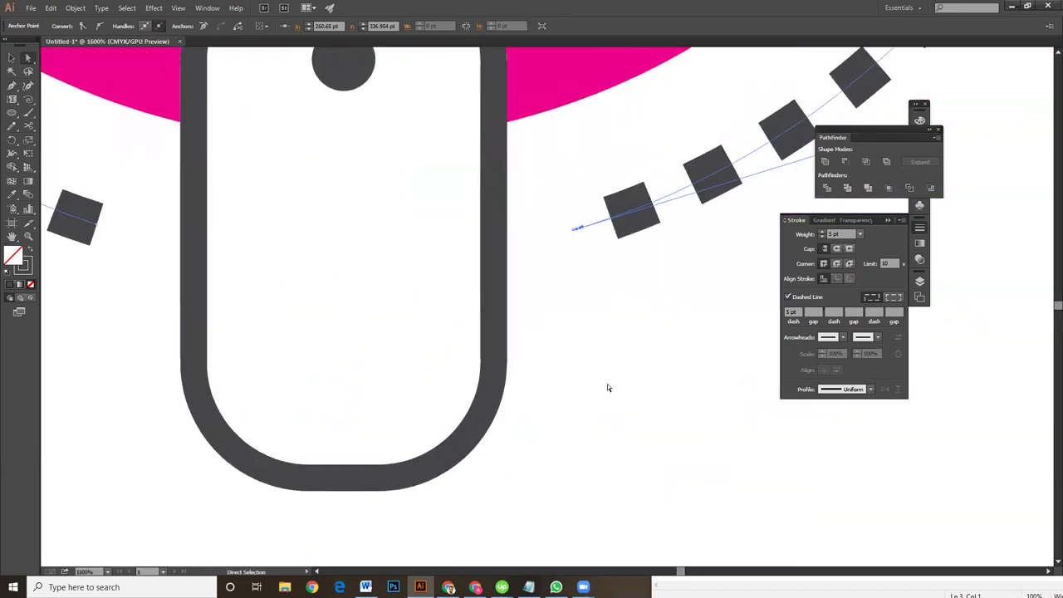
drag(569, 230, 504, 249)
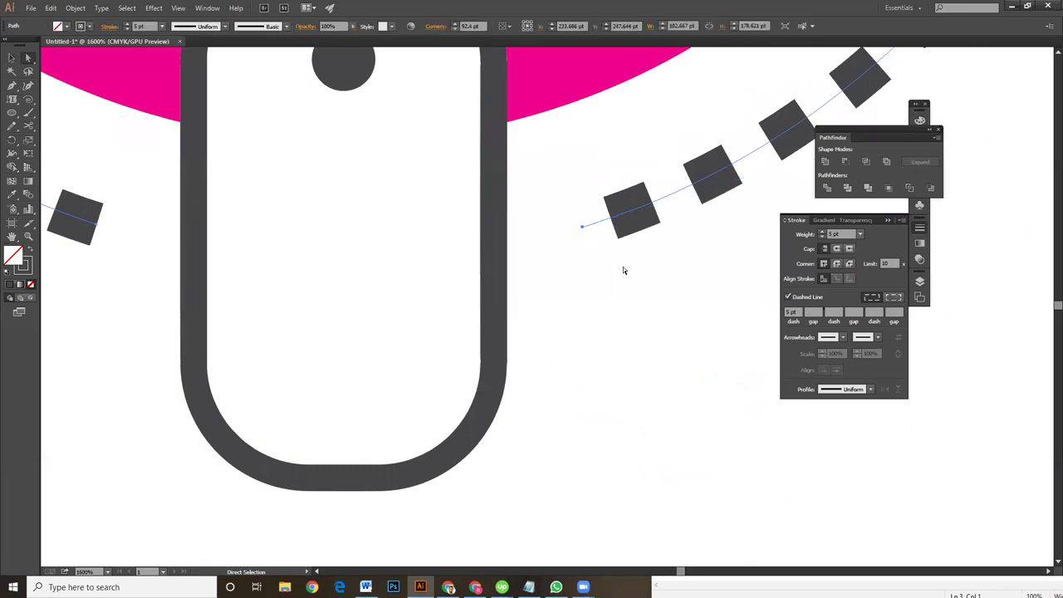
click(625, 268)
- Fit the whole artboard in view and select the pink circle
key(v)
key(ctrl+minus)
key(ctrl+0)
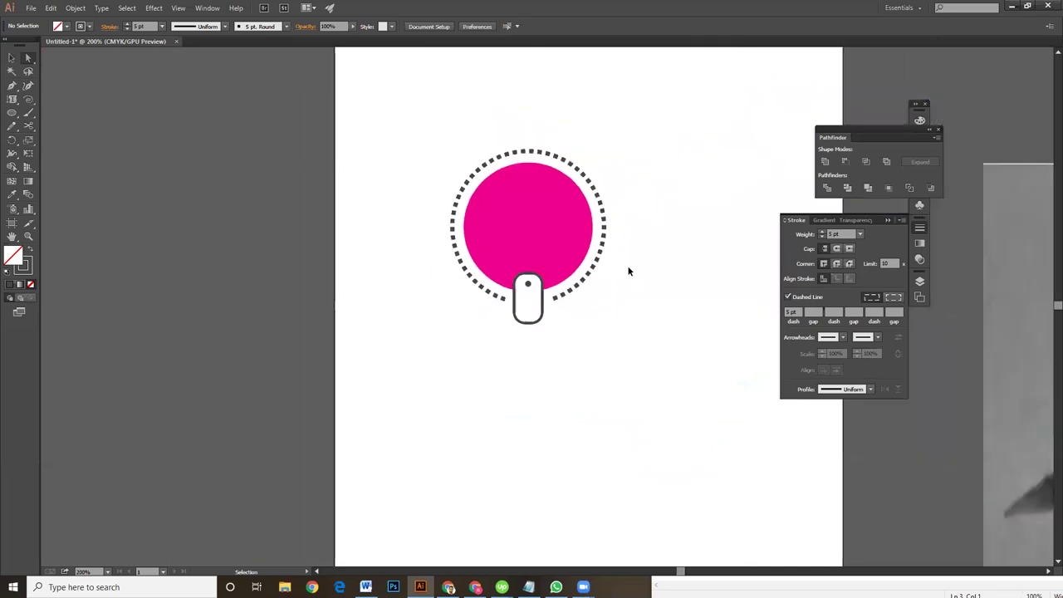
drag(617, 286, 607, 327)
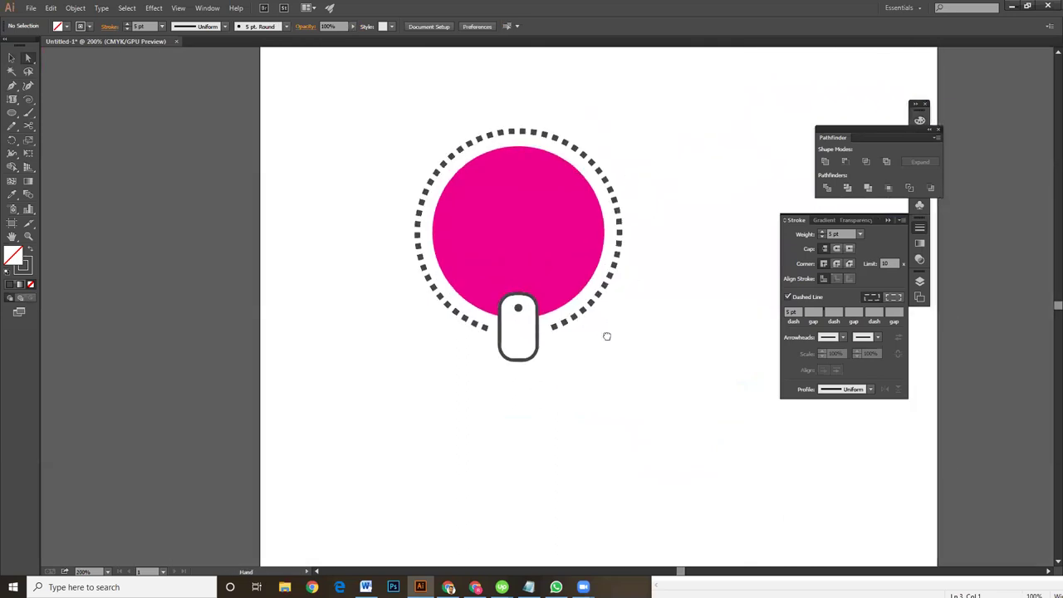
click(567, 218)
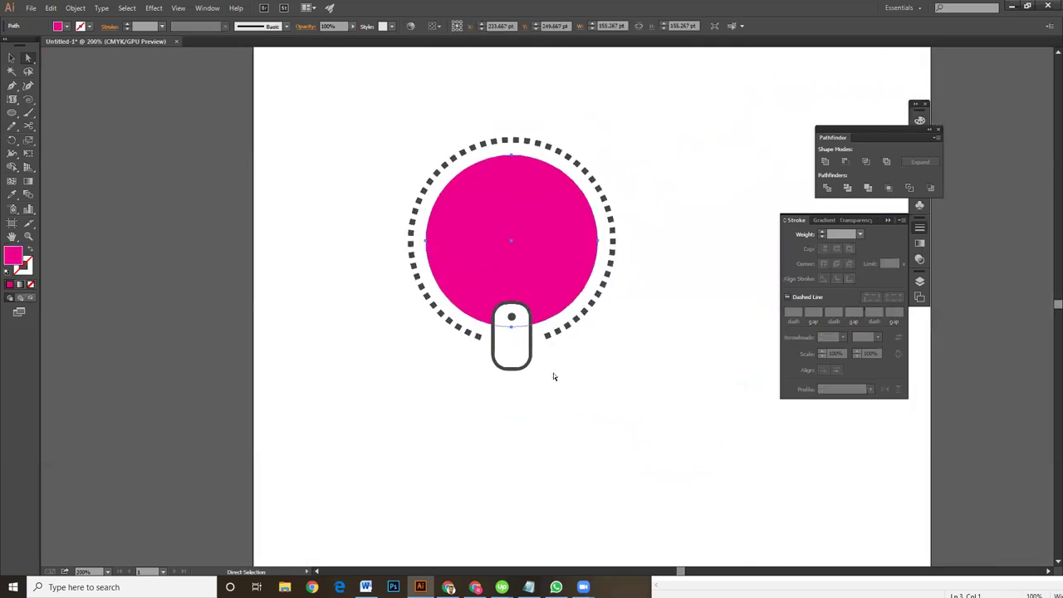
click(15, 61)
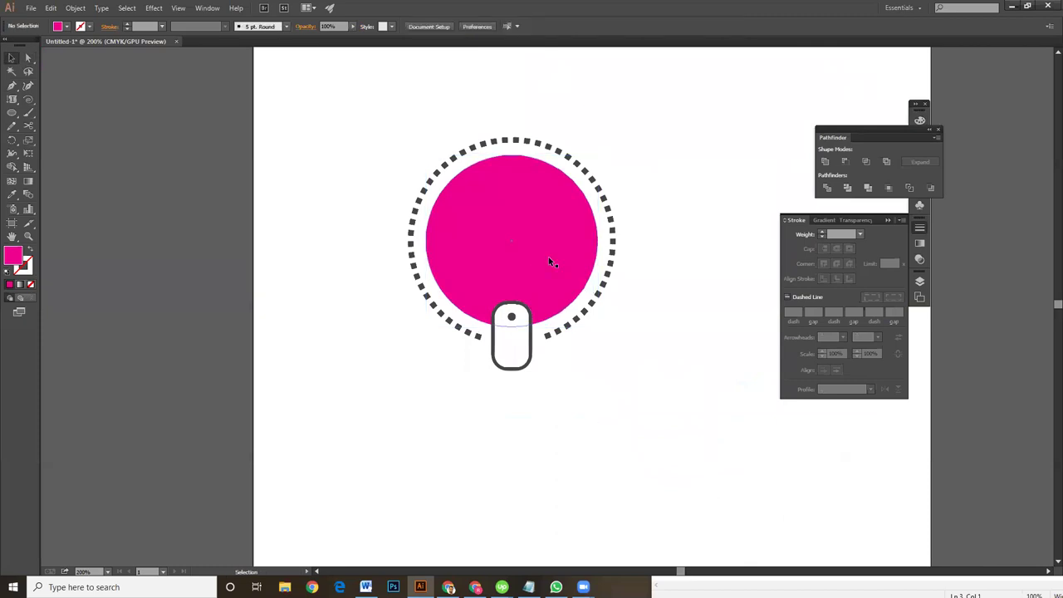
- Search Iconfinder in Chrome for 'gift' icons
click(642, 413)
click(475, 587)
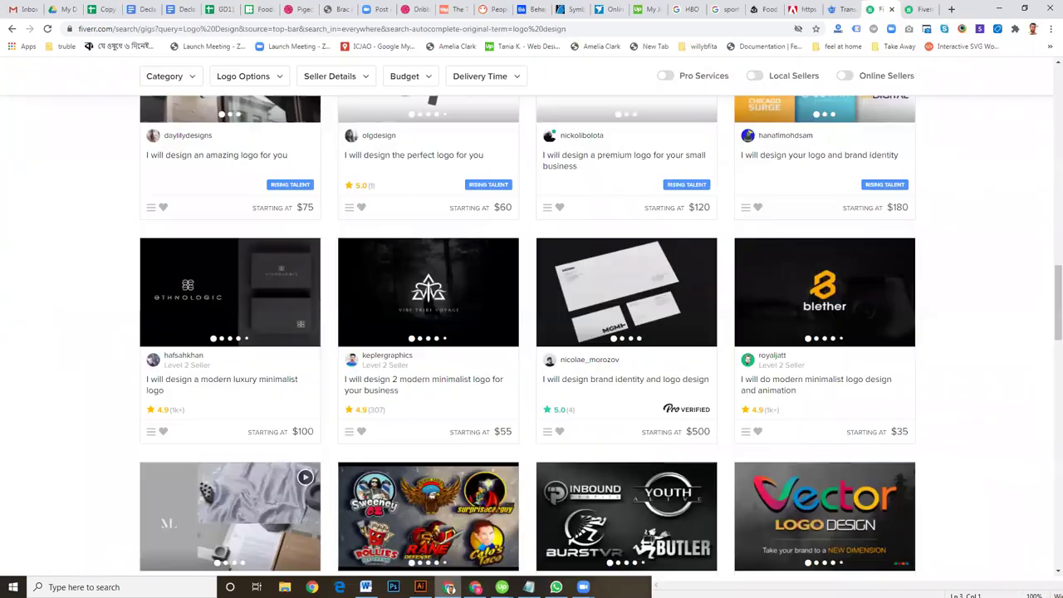
click(999, 7)
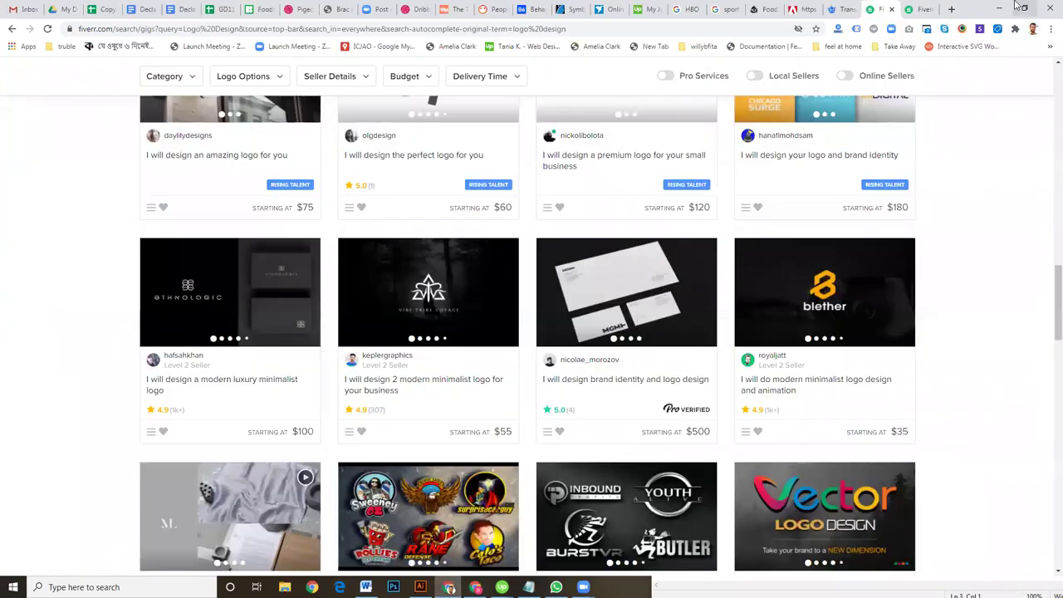
click(764, 9)
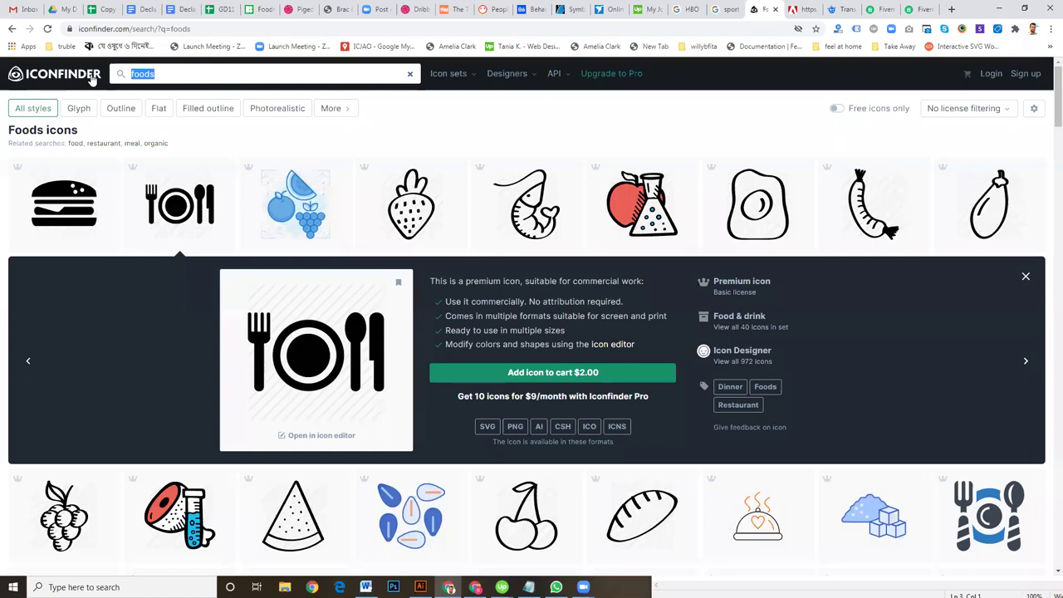
text(gift)
key(Return)
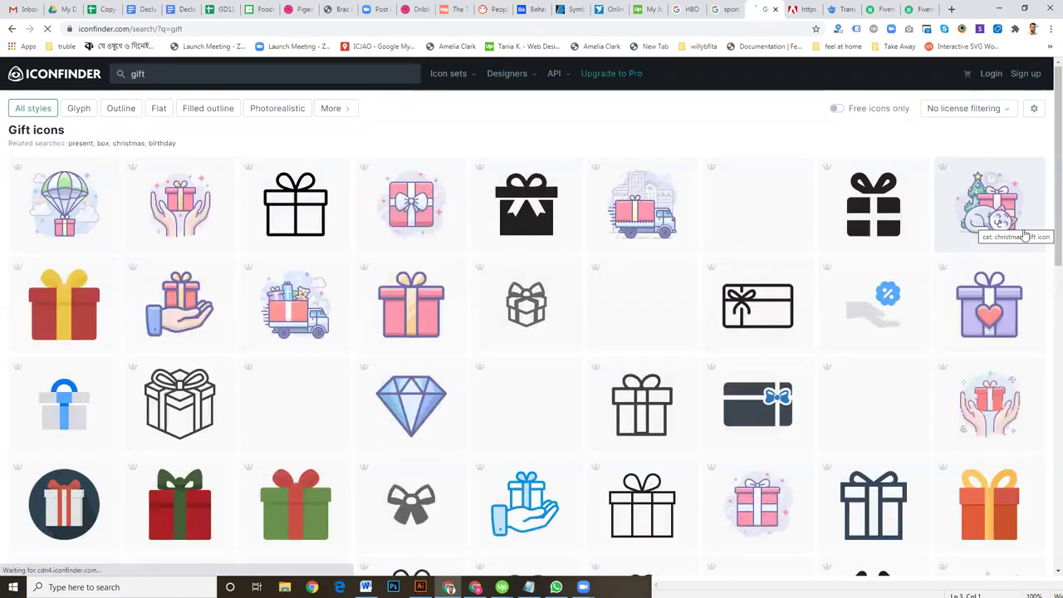
- Preview the black outline gift-box icon, priced at $2.00
click(295, 208)
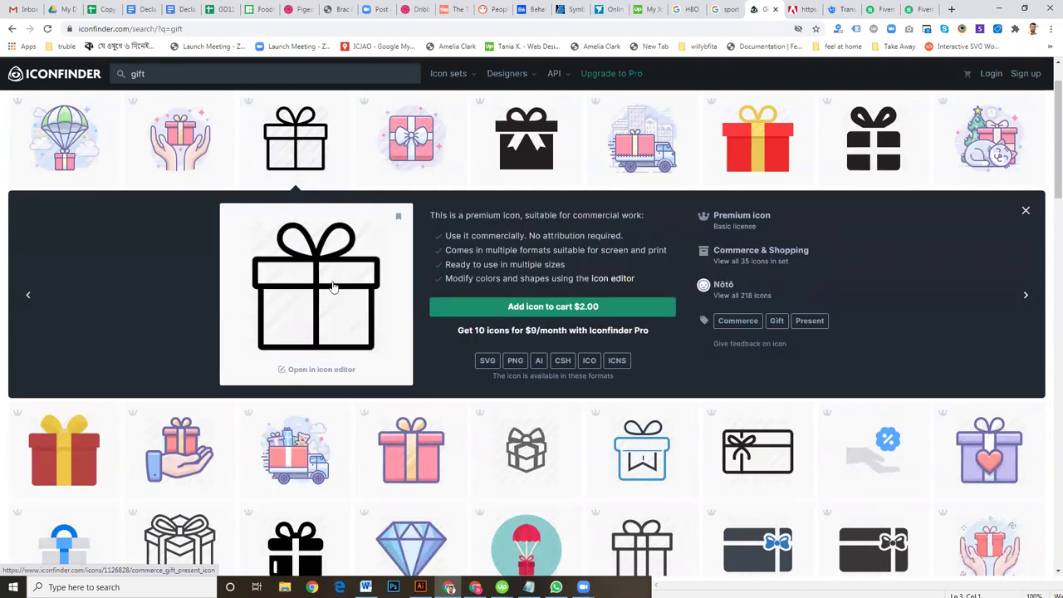
right_click(333, 284)
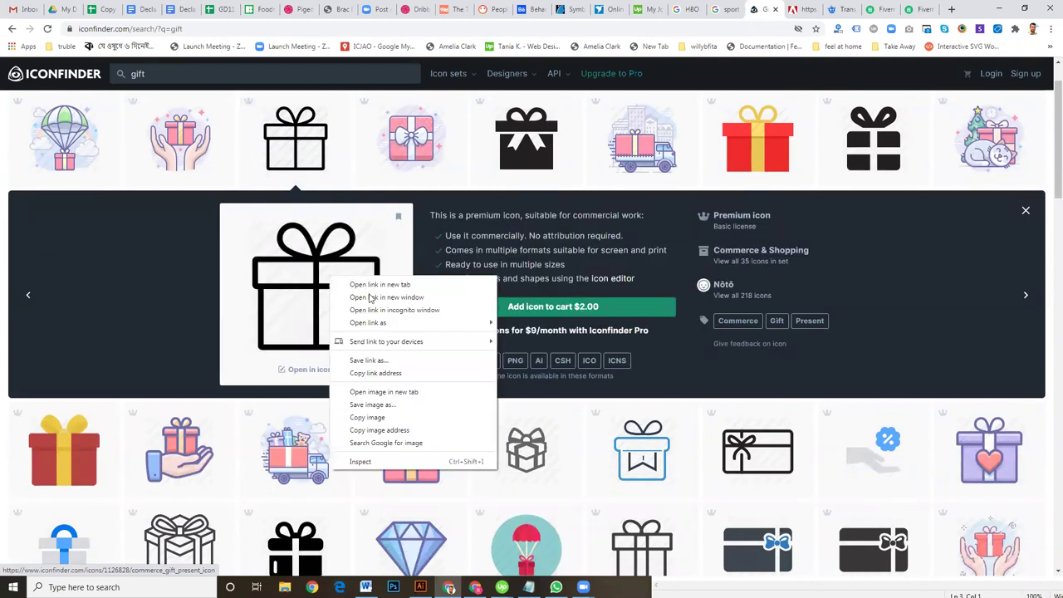
click(378, 417)
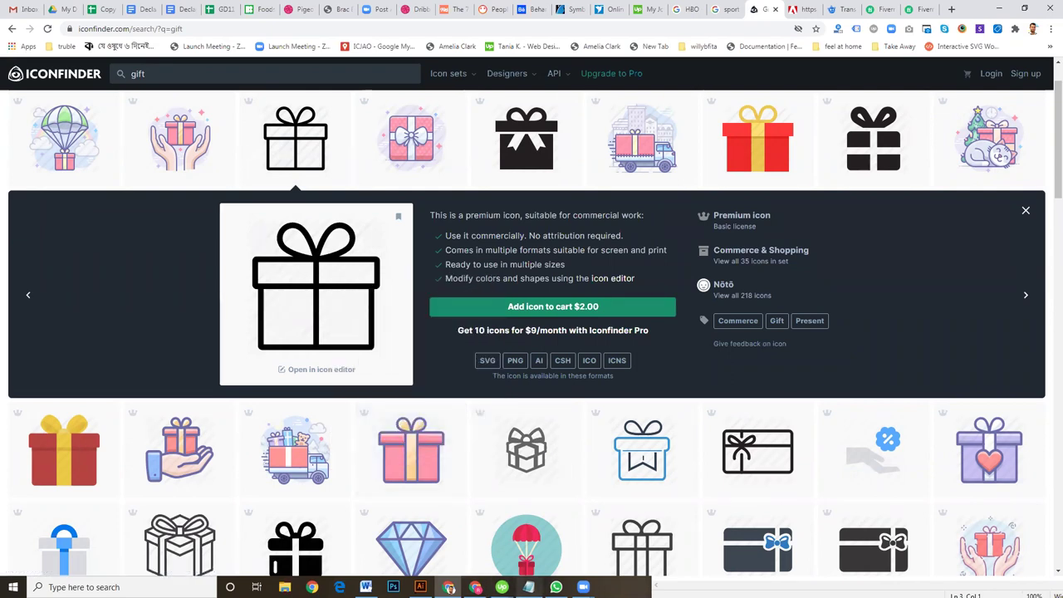
click(420, 588)
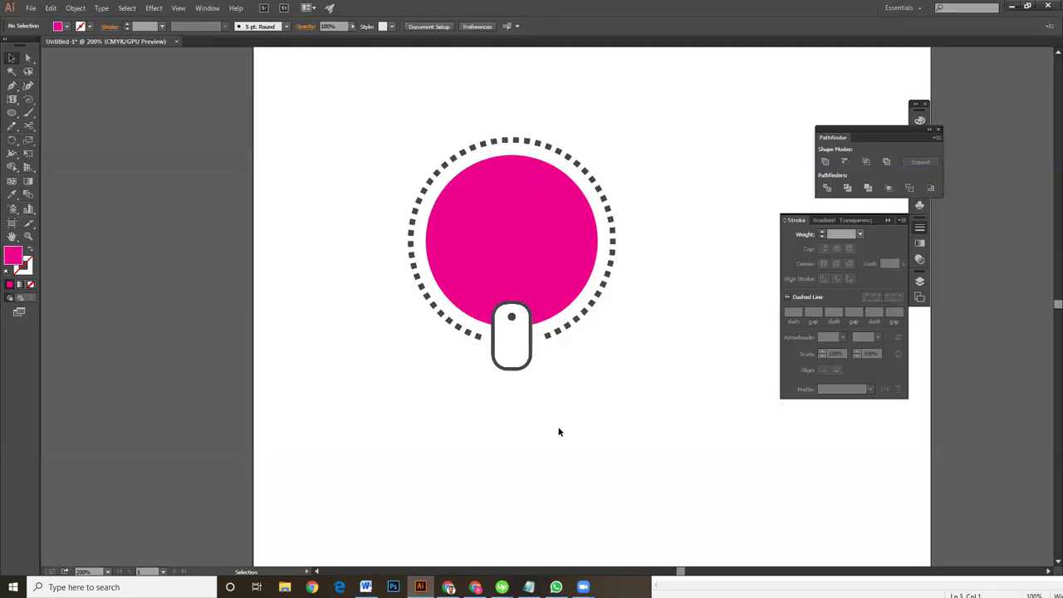
click(608, 421)
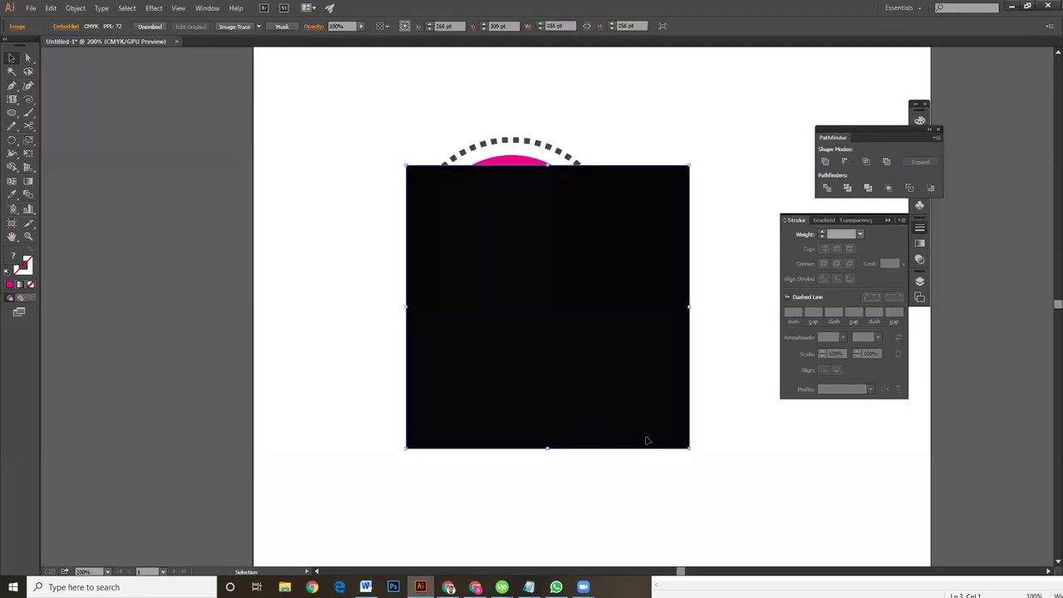
click(1012, 6)
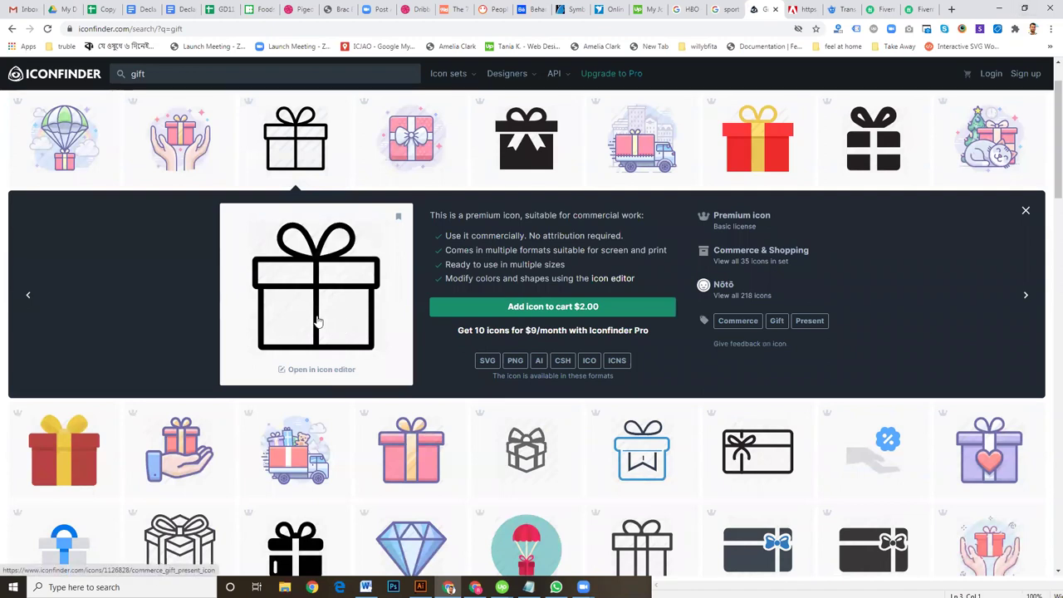
- Open the gift icon's detail page and save its image to disk
scroll(318, 321, up, 1)
scroll(534, 368, down, 3)
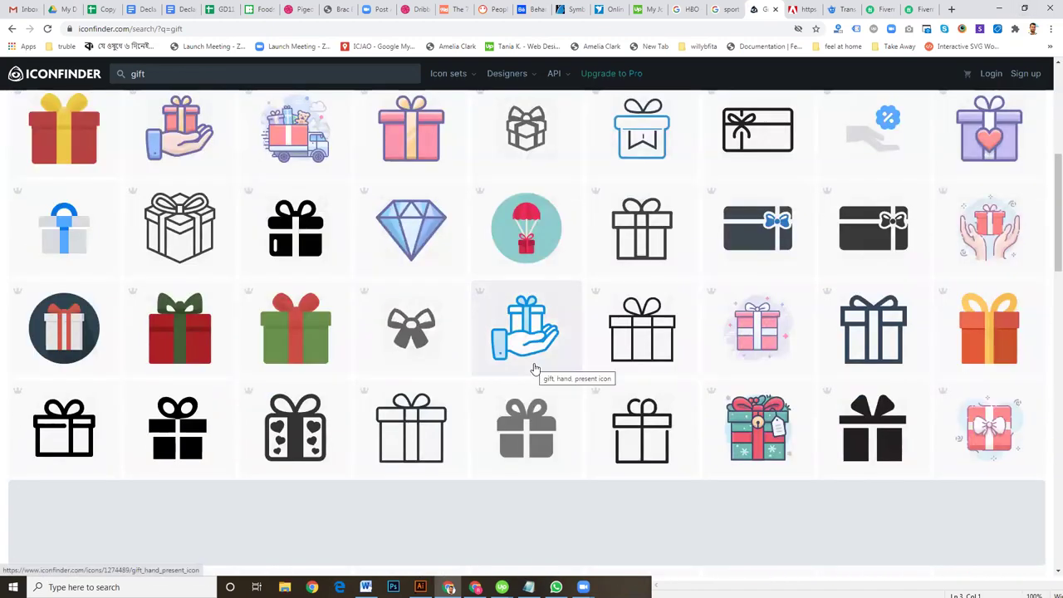
key(alt+Left)
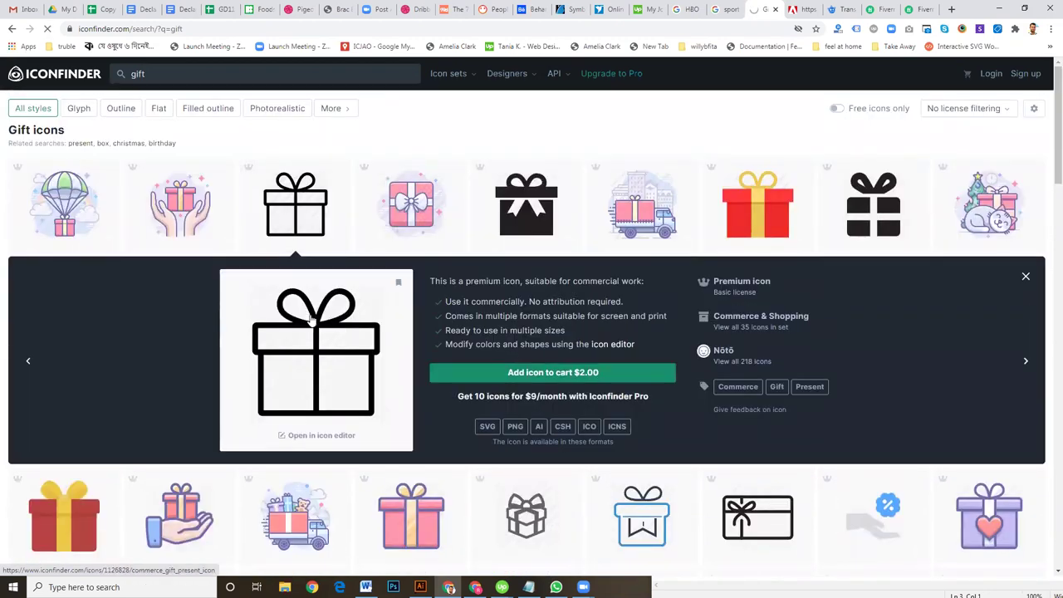
click(313, 320)
right_click(372, 298)
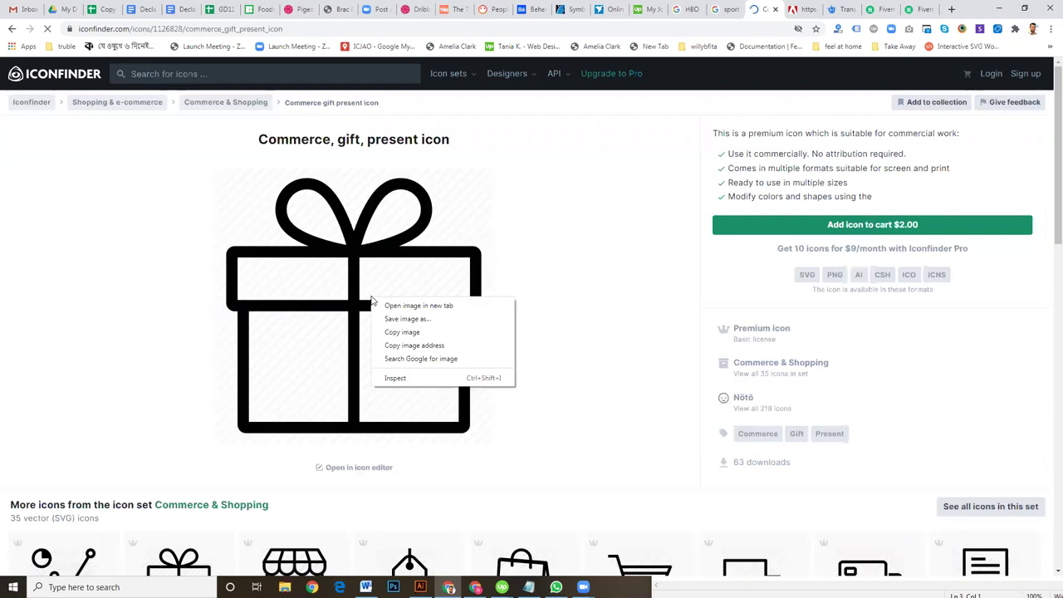
click(402, 320)
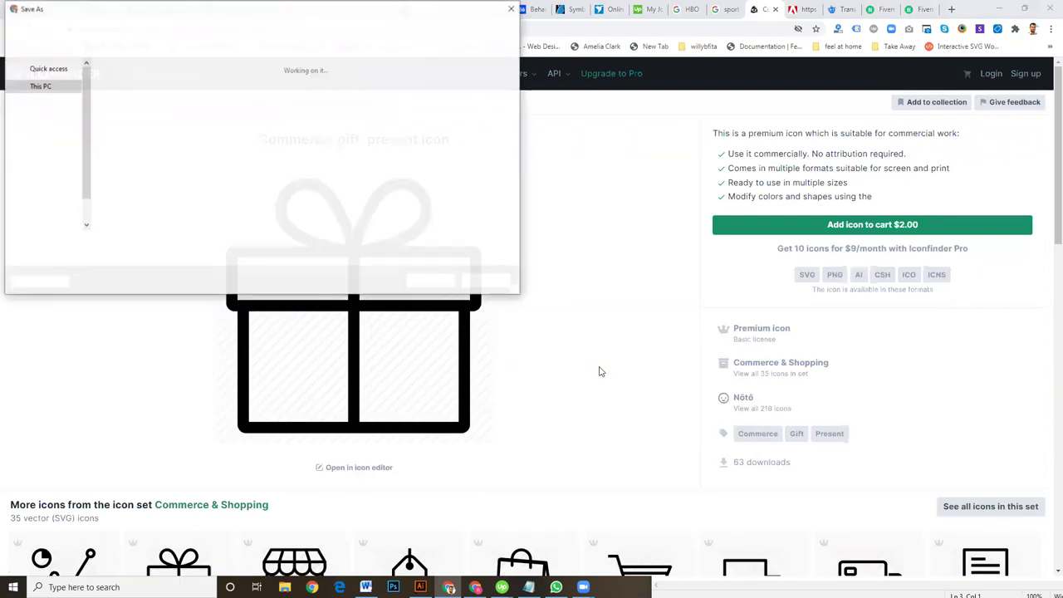
click(427, 280)
- Capture the gift icon with Lightshot, copy it, and return to Illustrator
mouse_move(25, 564)
mouse_down()
mouse_move(396, 554)
mouse_move(553, 459)
mouse_up()
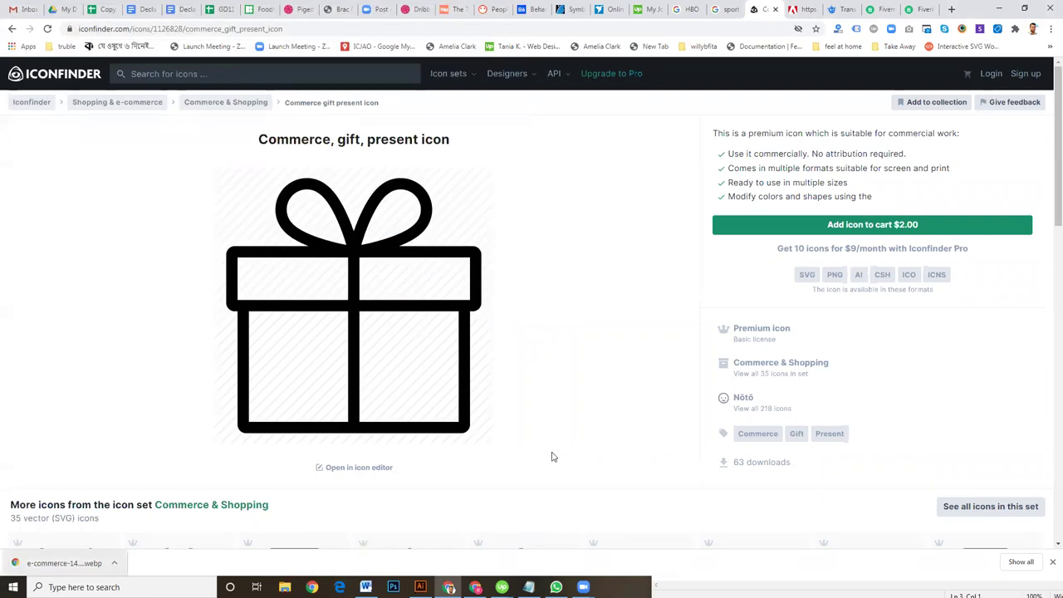
key(Print)
drag(133, 153, 539, 448)
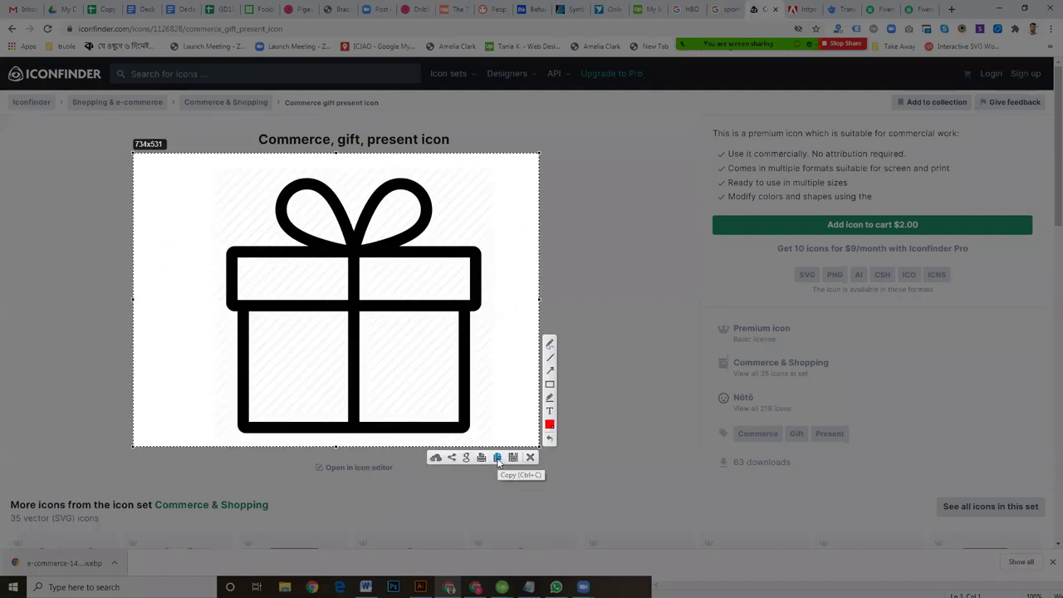
click(496, 457)
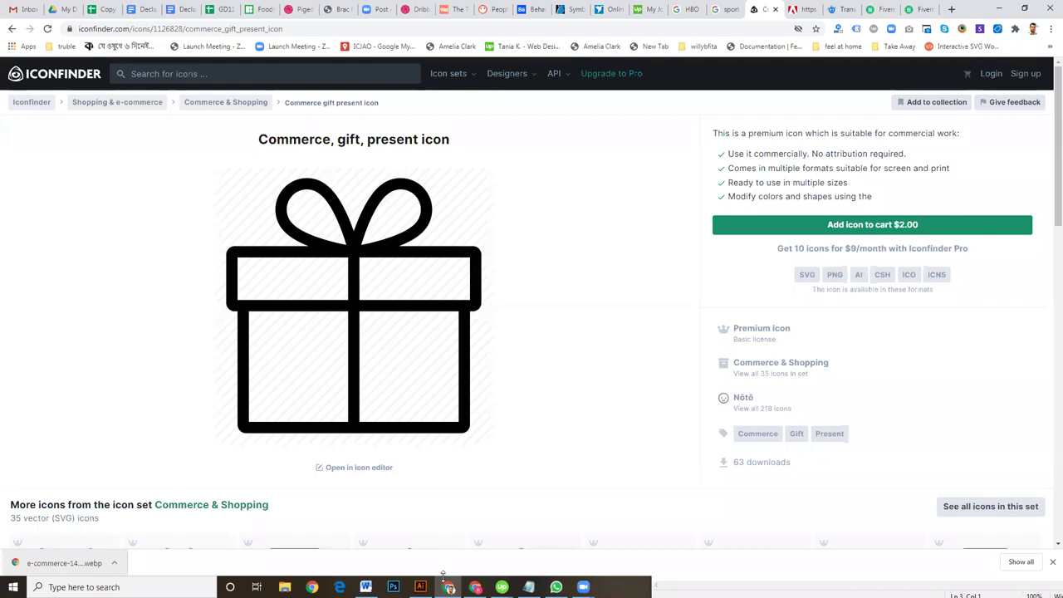
click(421, 587)
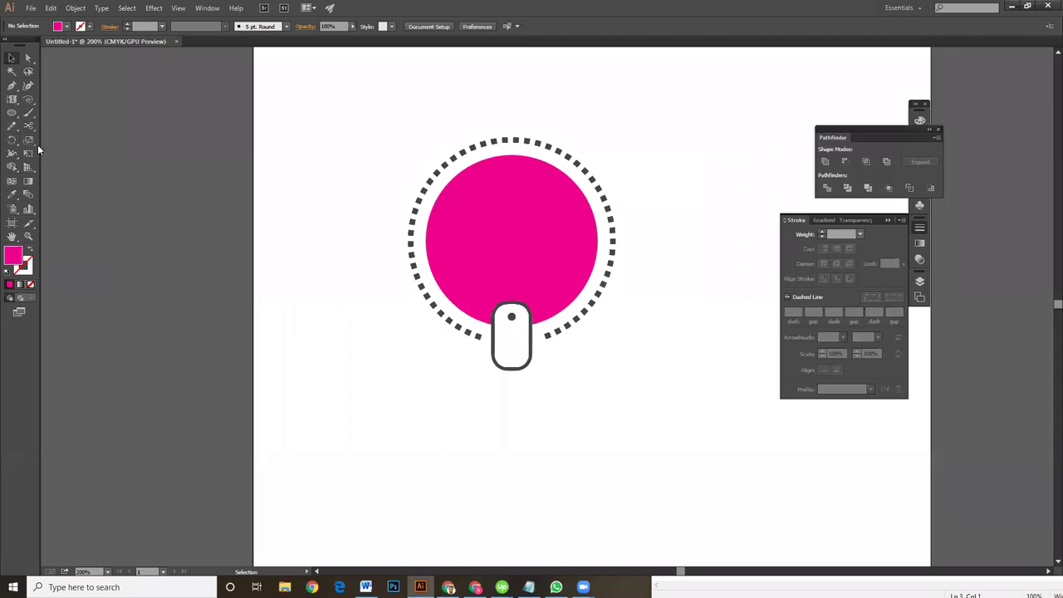
- Draw a magenta rectangle below the mouse icon
drag(12, 112, 44, 116)
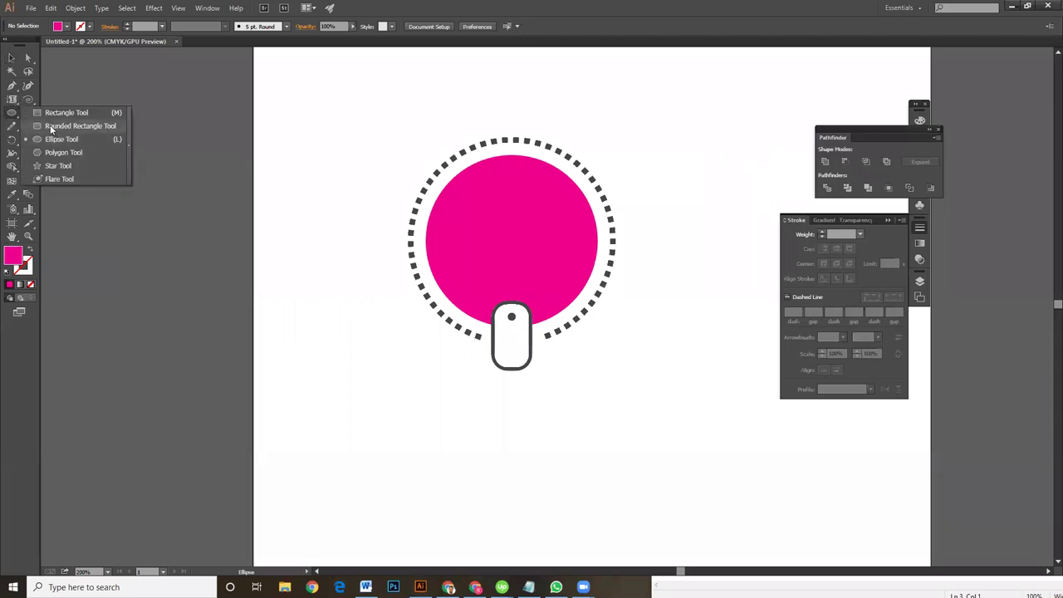
drag(608, 379, 676, 435)
click(10, 59)
click(708, 428)
click(655, 417)
- Duplicate the rectangle higher up, widen the copy, and centre both horizontally
mouse_move(646, 423)
mouse_down()
mouse_move(650, 366)
mouse_move(642, 371)
mouse_up()
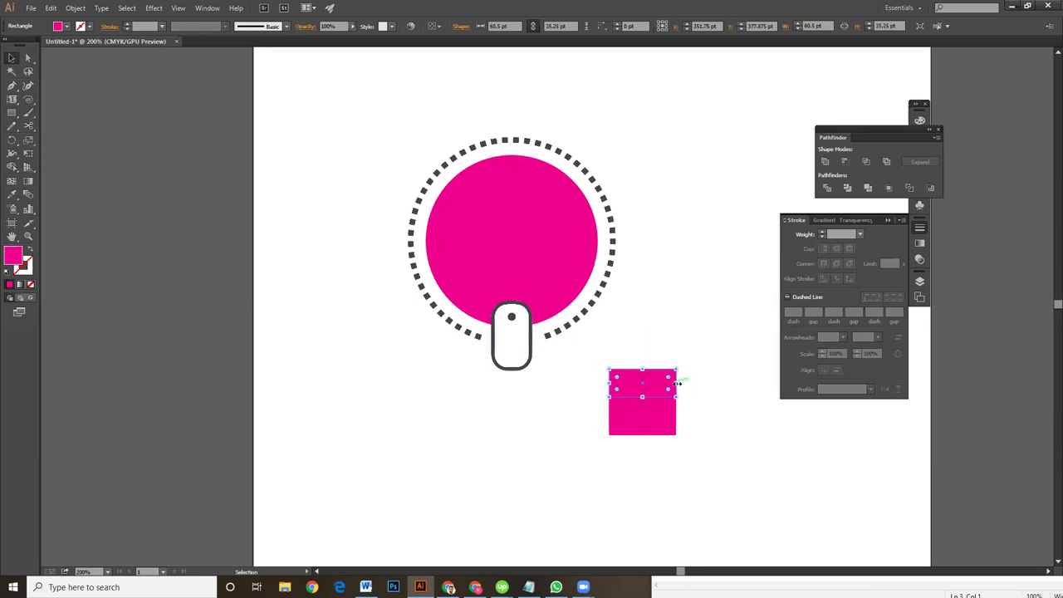
drag(679, 382, 697, 382)
shift+click(638, 399)
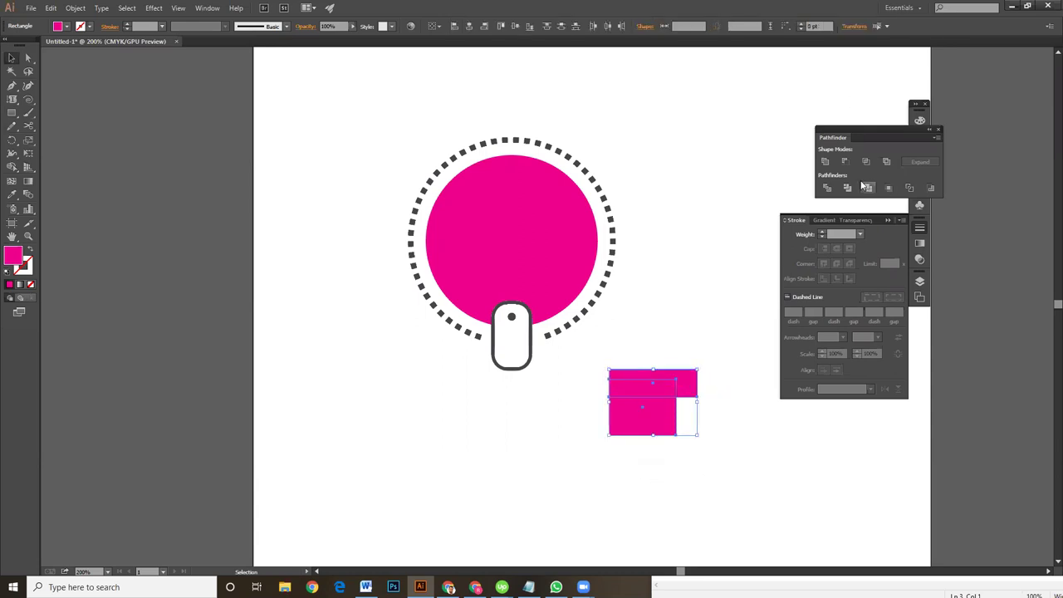
click(468, 27)
click(710, 272)
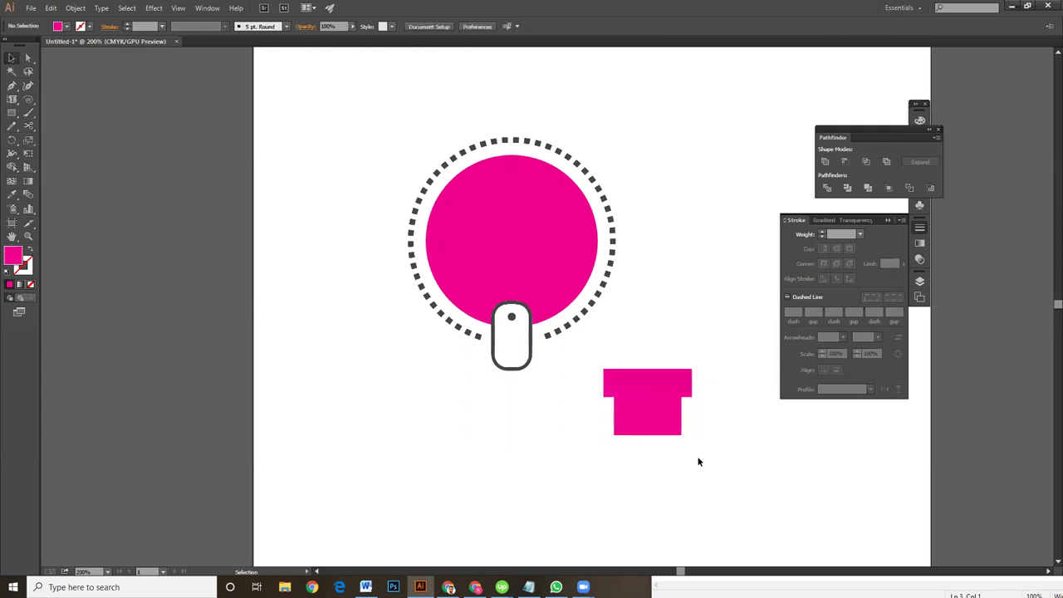
- In Outline view, shrink the top rectangle into a thin lid bar
click(689, 385)
key(ctrl+plus)
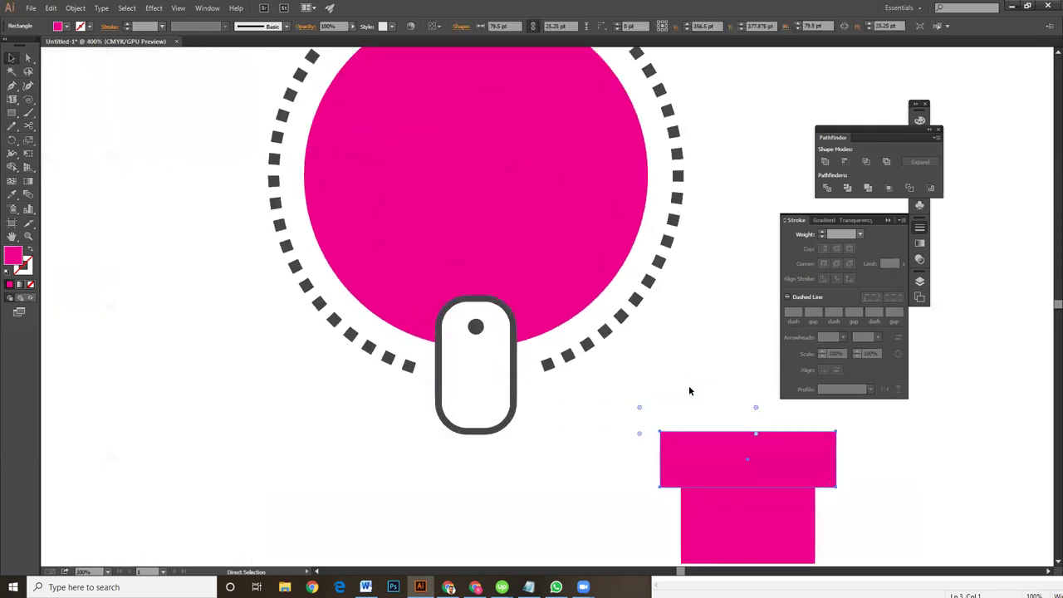
key(ctrl+y)
scroll(731, 431, down, 2)
scroll(731, 431, right, 4)
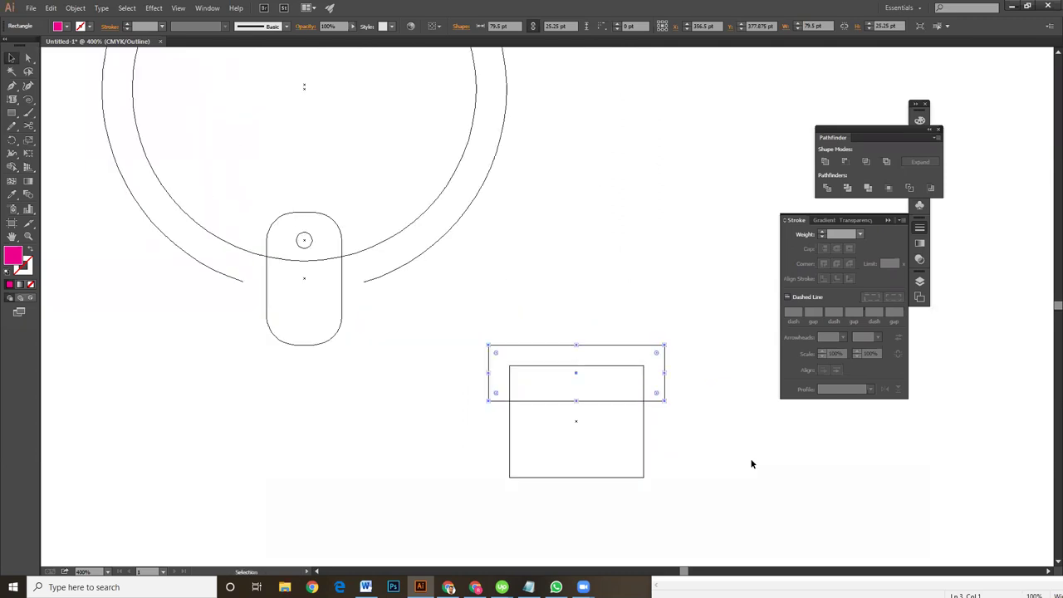
drag(575, 401, 576, 365)
mouse_move(561, 324)
mouse_down()
mouse_move(598, 344)
mouse_move(577, 335)
mouse_up()
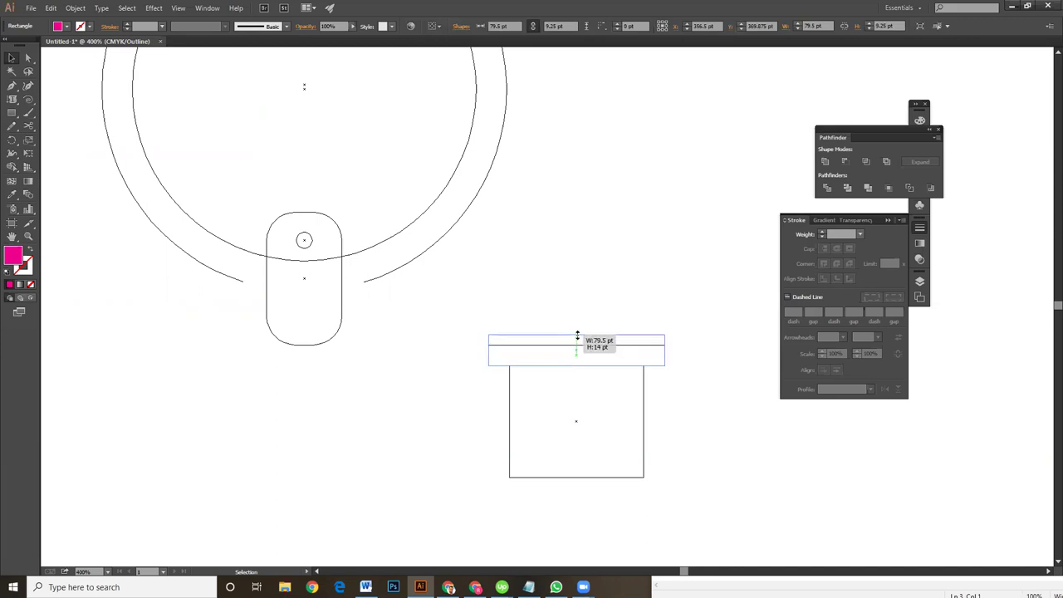
drag(664, 351, 654, 356)
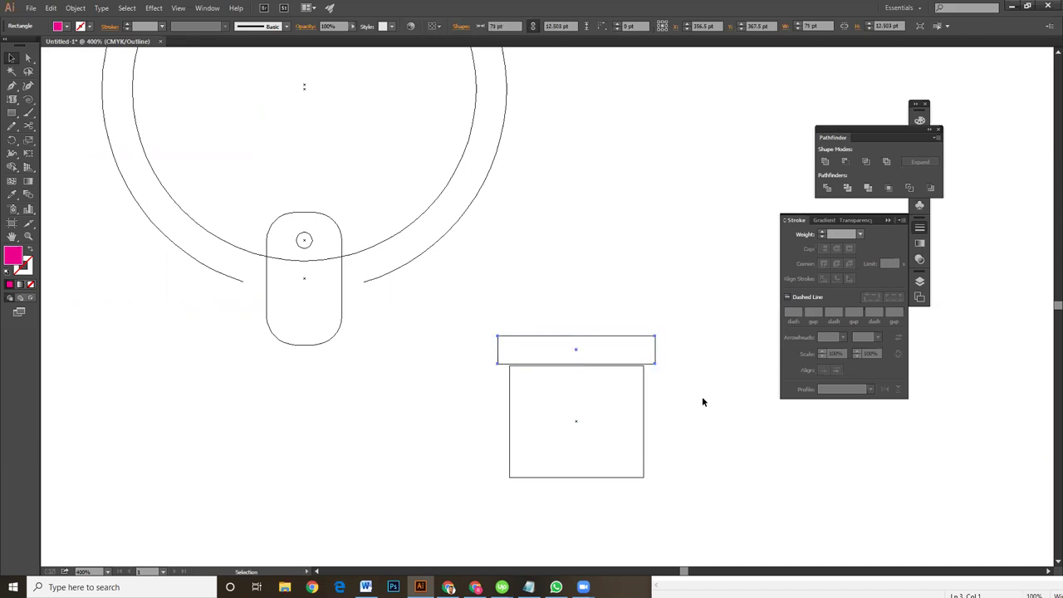
click(702, 397)
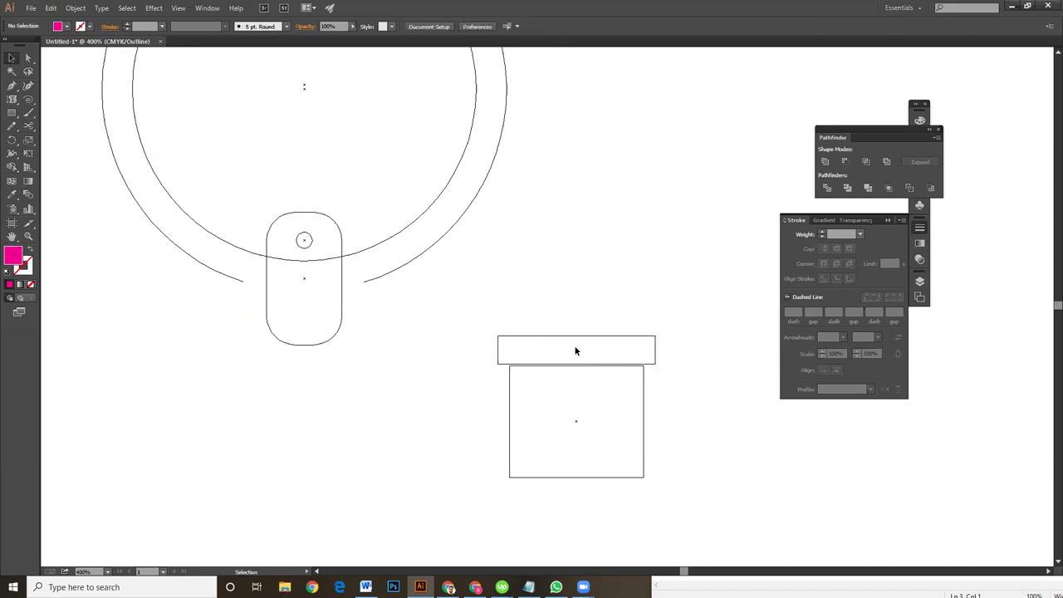
- Fit the body rectangle snugly under the lid, then return to colour preview
click(576, 350)
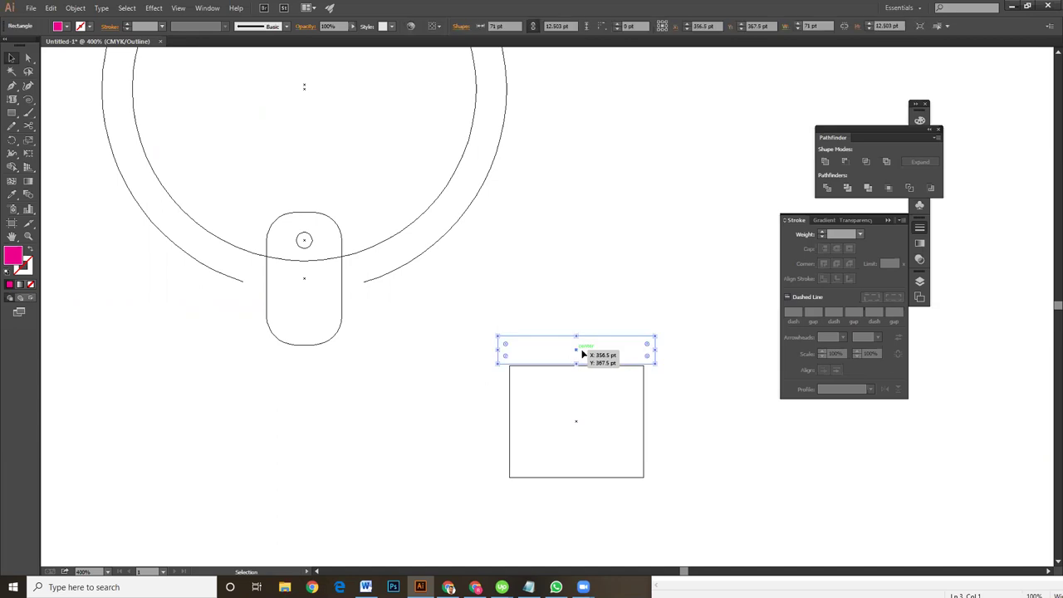
click(785, 482)
key(ctrl+equal)
key(ctrl+equal)
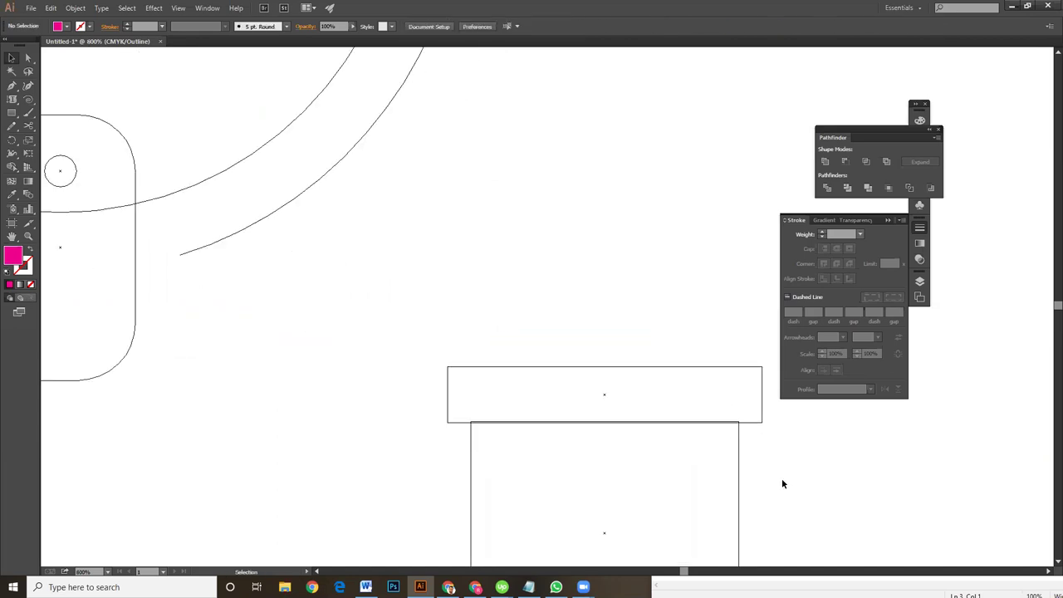
drag(781, 482, 745, 407)
click(662, 427)
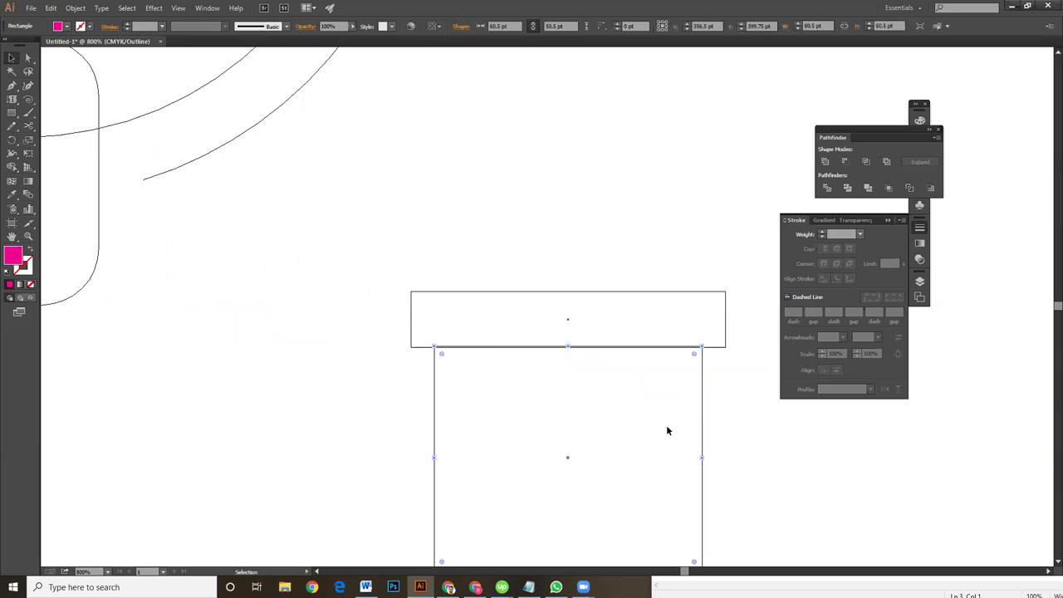
key(Down)
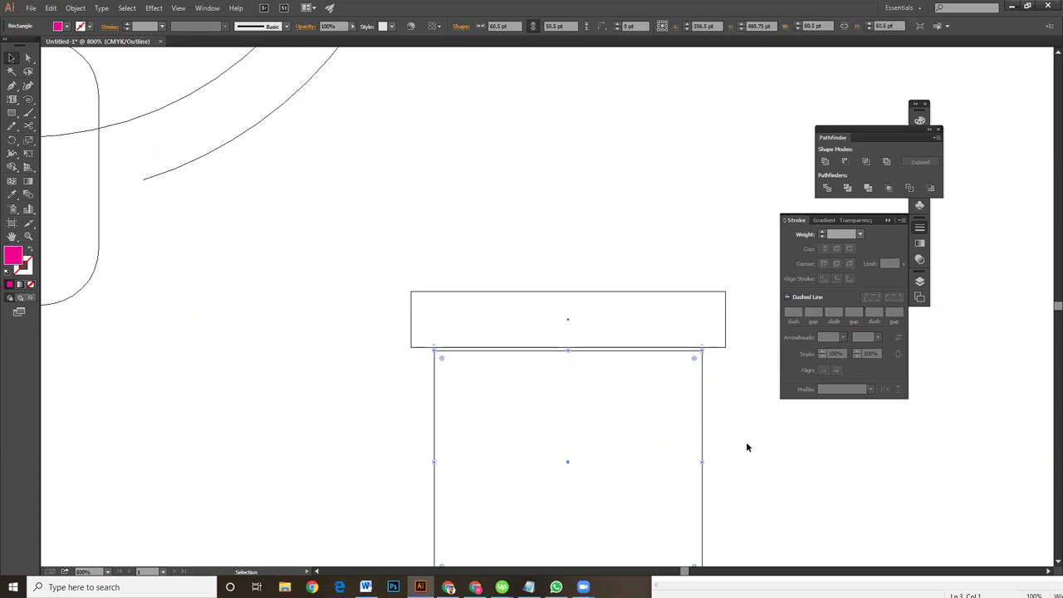
click(745, 441)
drag(577, 356, 573, 357)
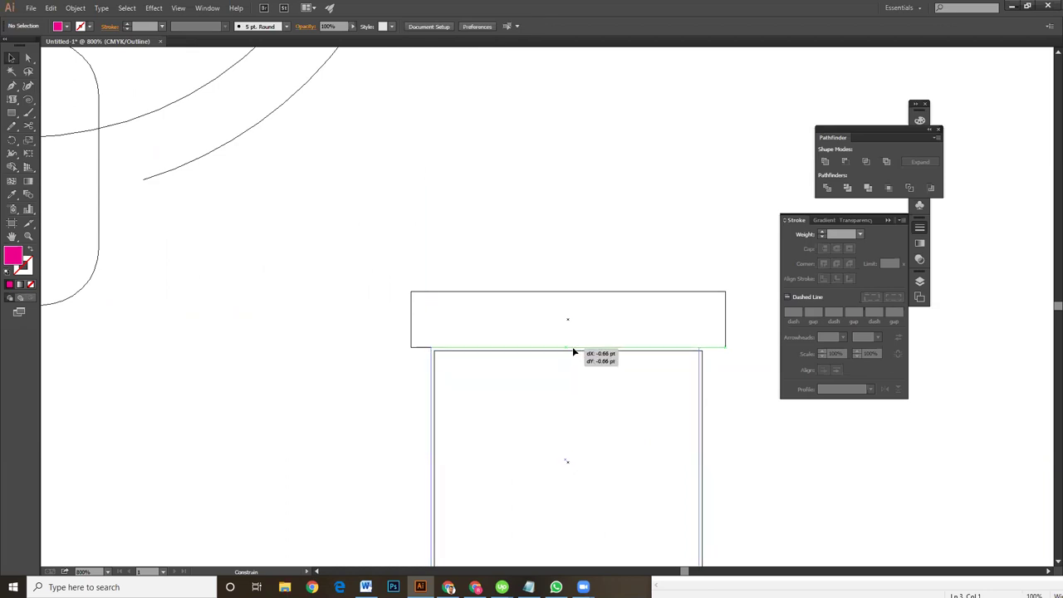
drag(573, 355, 572, 346)
click(741, 393)
key(ctrl+minus)
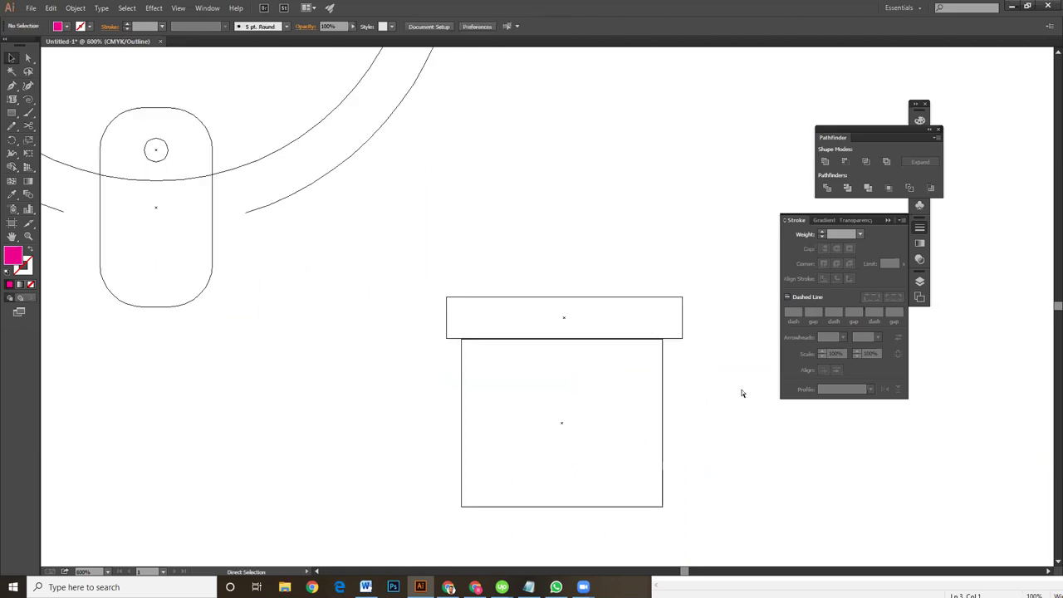
key(ctrl+y)
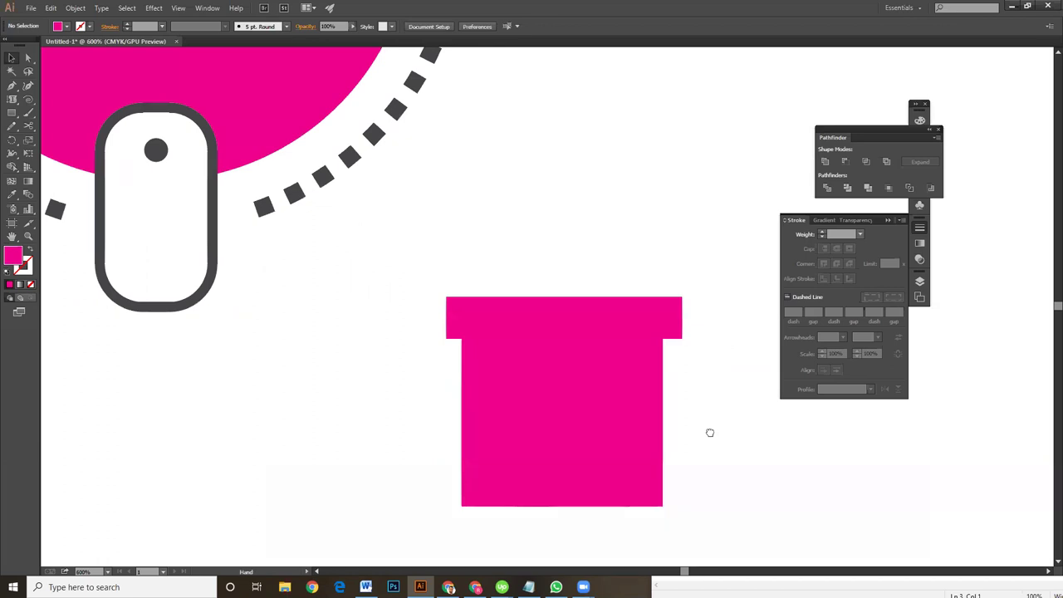
- Centre the pink lid and body rectangles horizontally
drag(696, 324, 656, 365)
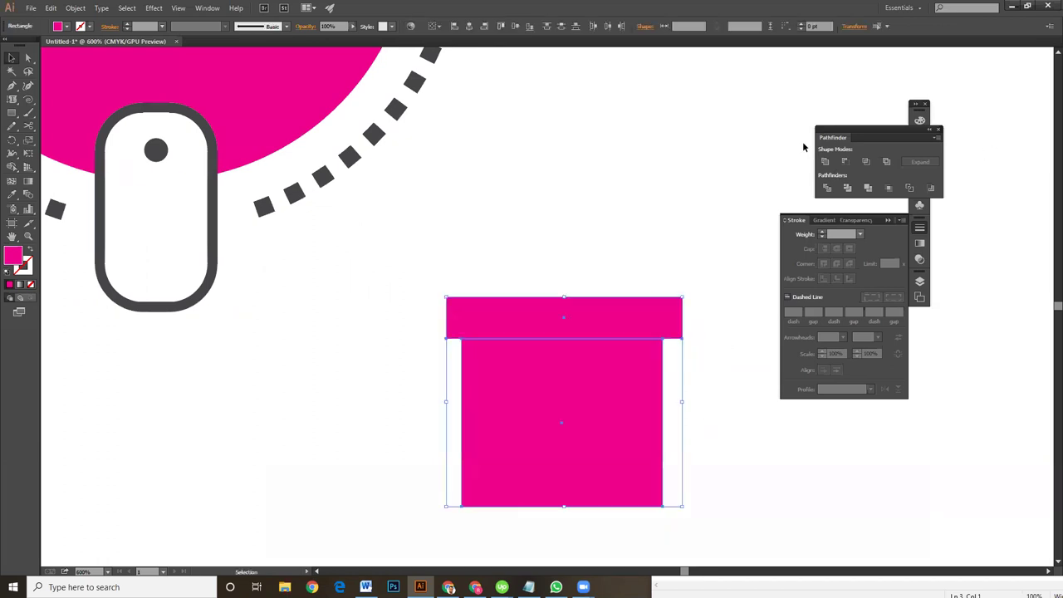
click(469, 27)
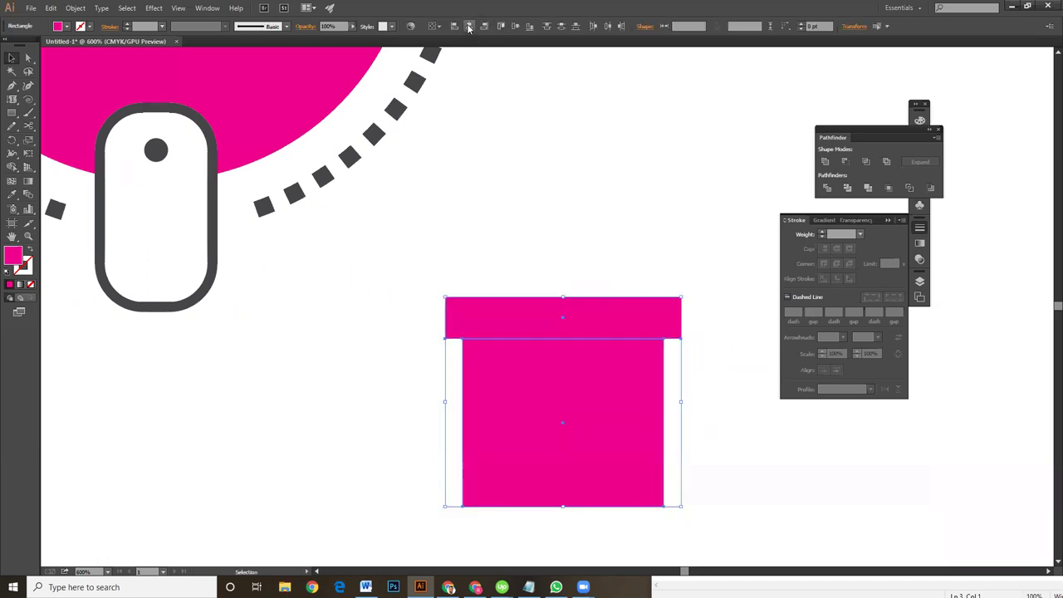
click(647, 212)
- Shorten the box body from its bottom edge to 60.5 × 38.655 pt
scroll(735, 491, down, 2)
click(547, 453)
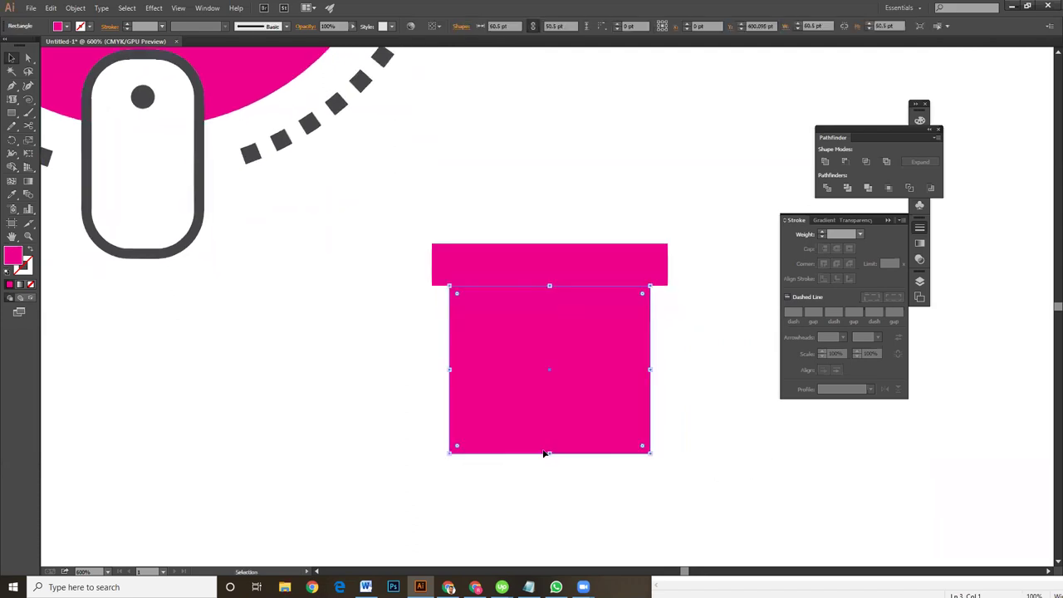
drag(550, 454, 549, 413)
click(673, 406)
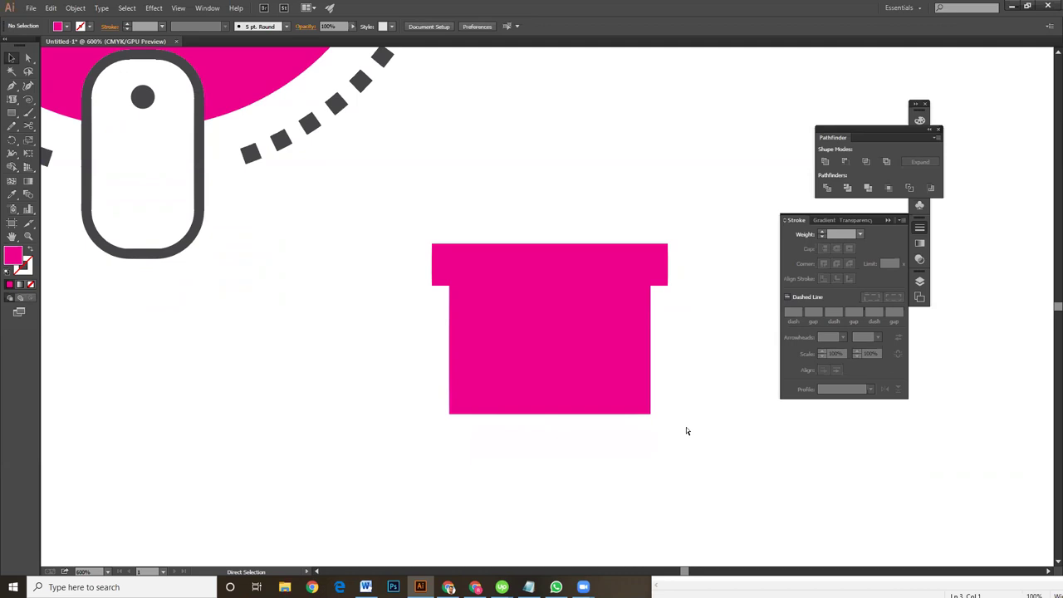
key(ctrl+minus)
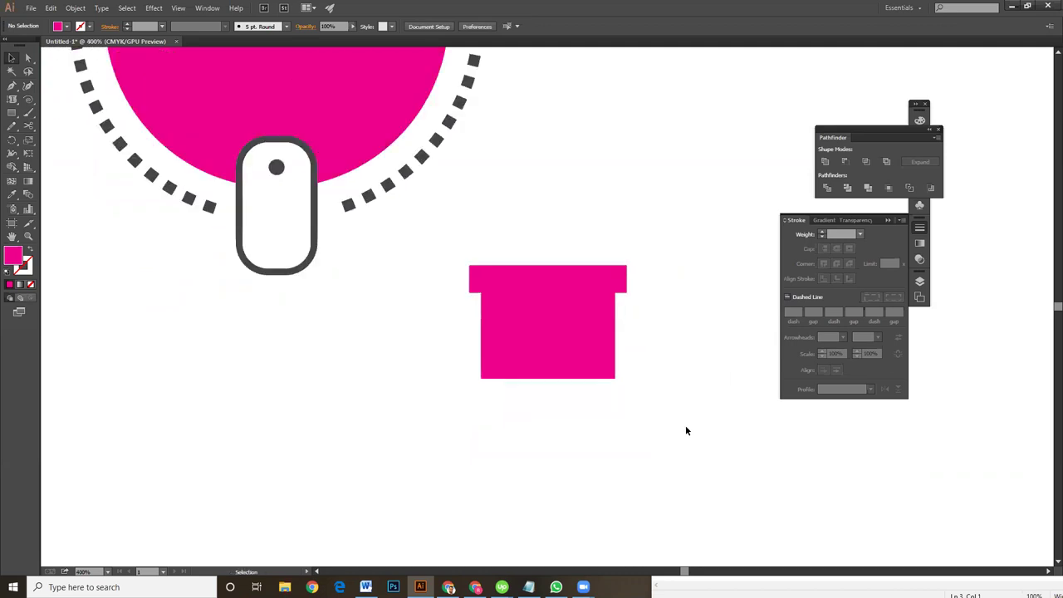
- Select the box body alone and bring up its colour settings
scroll(625, 490, up, 1)
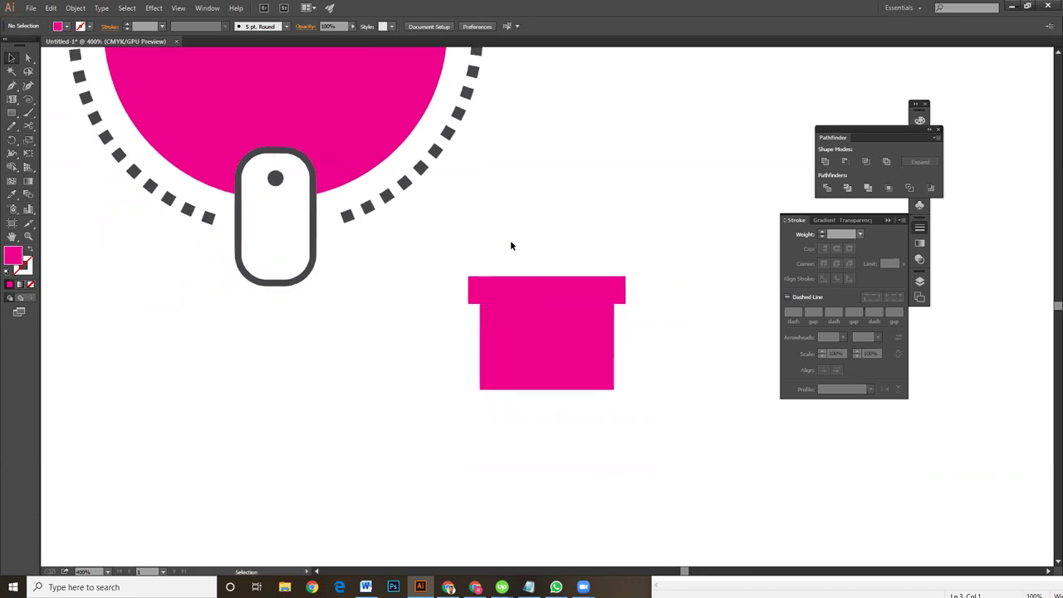
click(528, 286)
shift+click(548, 324)
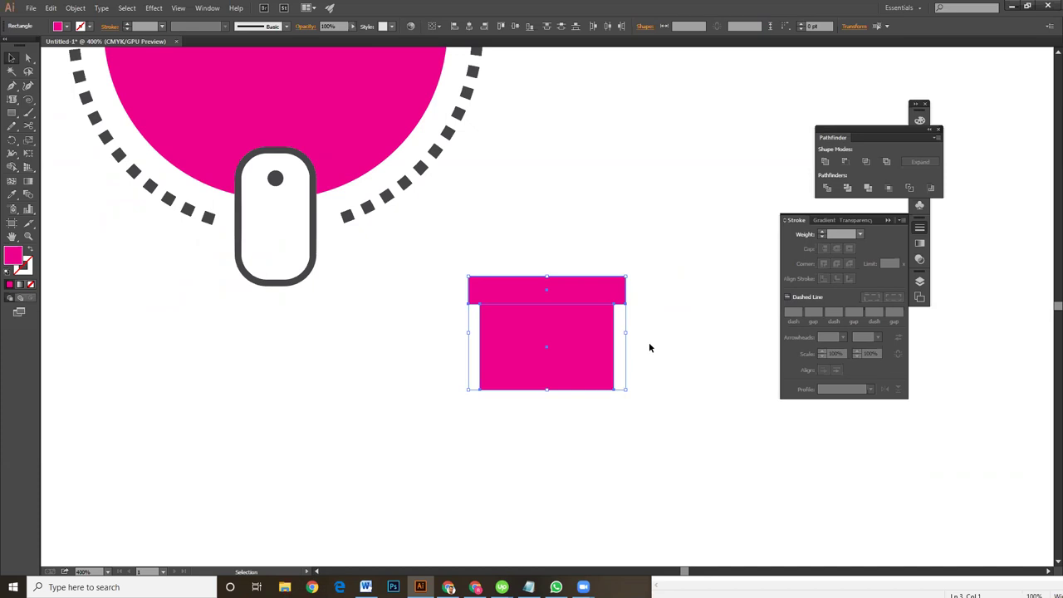
key(ctrl+plus)
key(ctrl+plus)
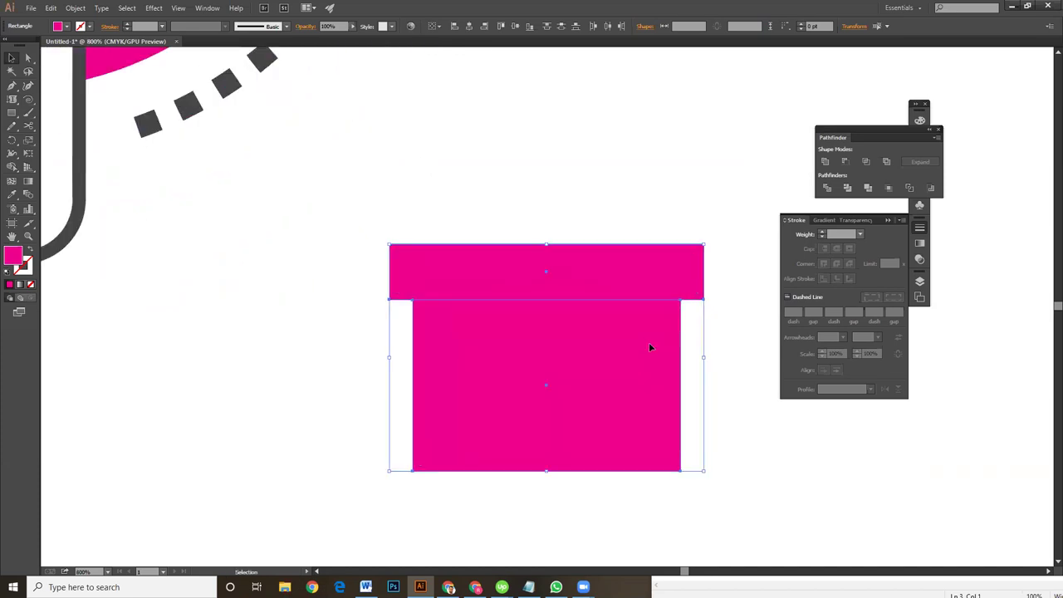
click(753, 418)
drag(582, 168, 671, 324)
click(732, 368)
click(616, 338)
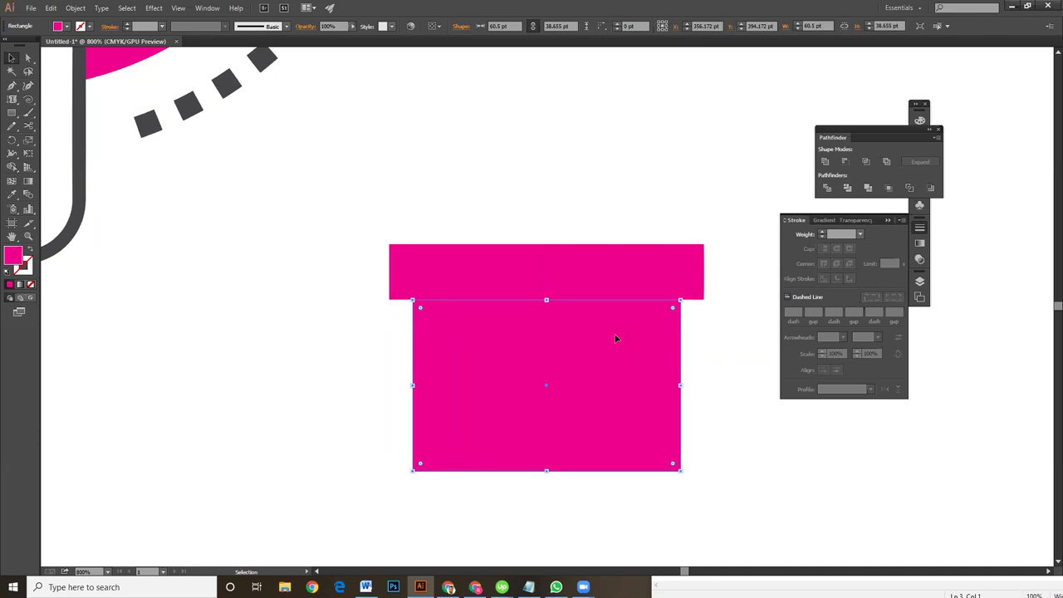
click(24, 268)
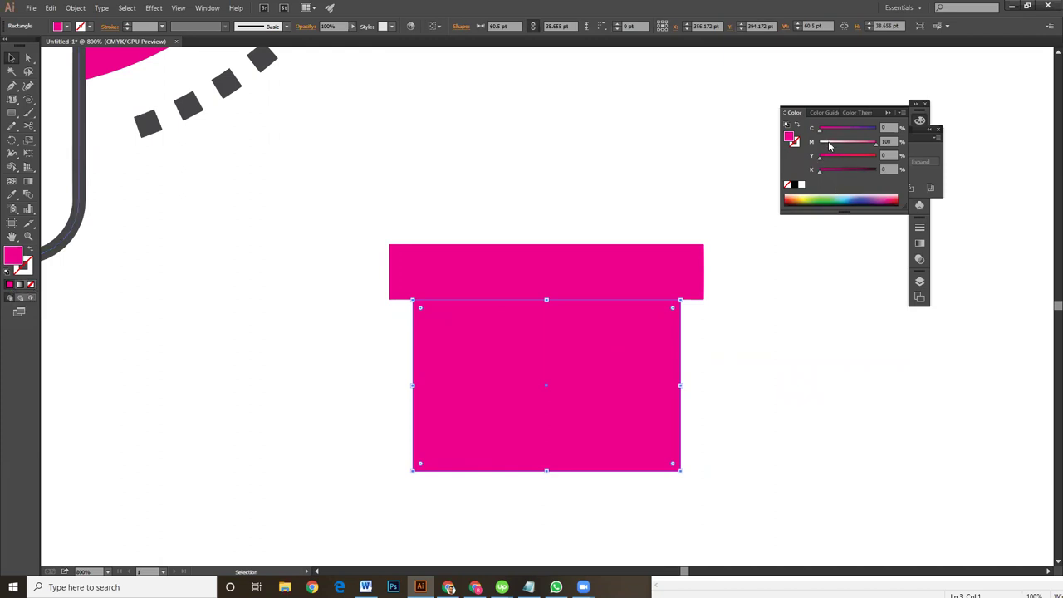
- Give the box body a white fill and a thick dark grey outline
drag(829, 146, 822, 134)
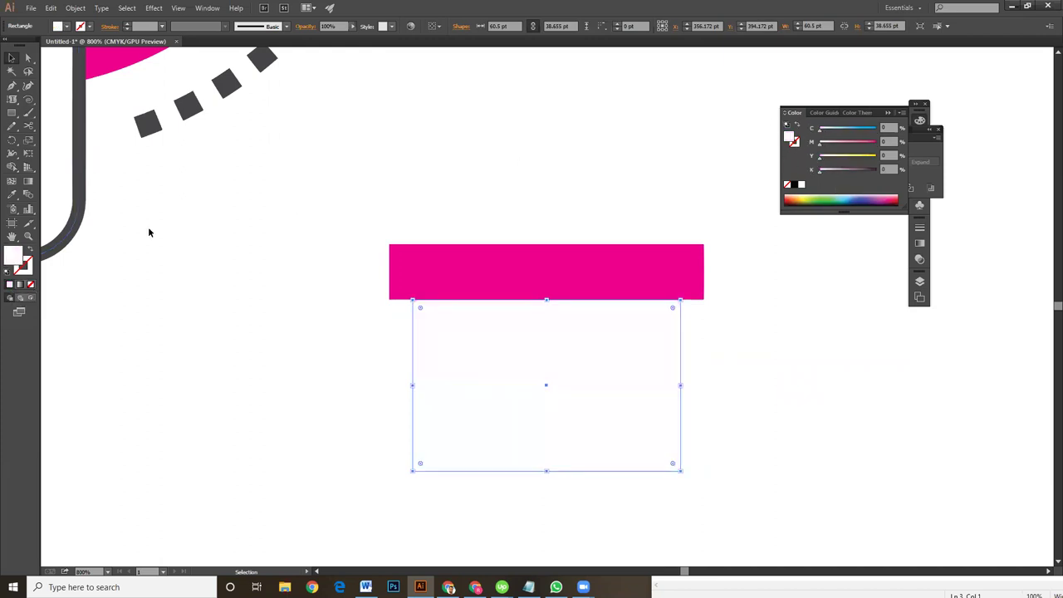
click(27, 269)
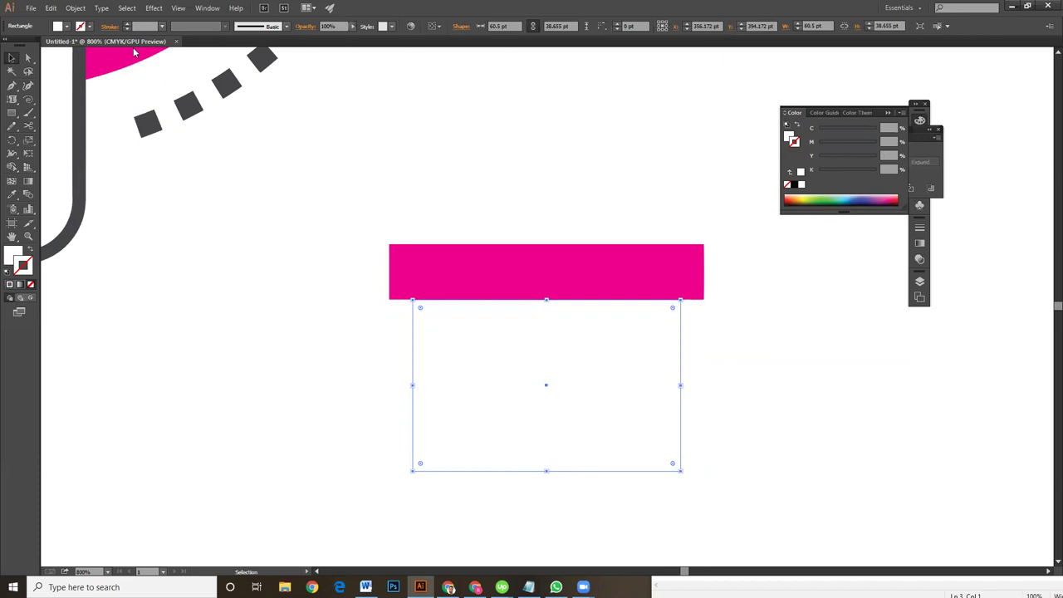
click(127, 24)
click(127, 24)
click(127, 24)
click(738, 352)
- Give the lid the body's dark grey outline and a white fill
click(678, 271)
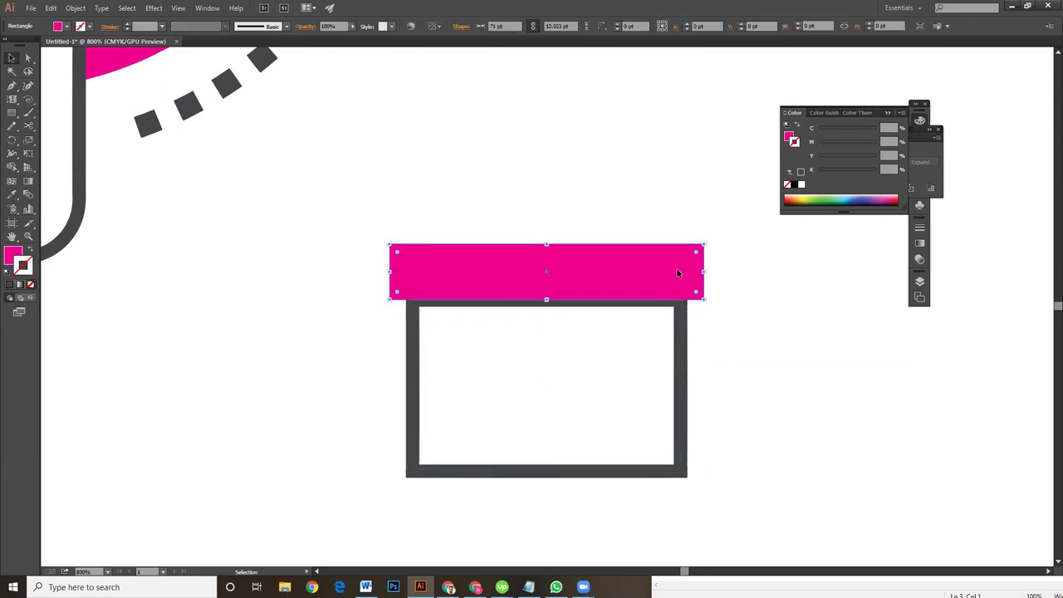
key(i)
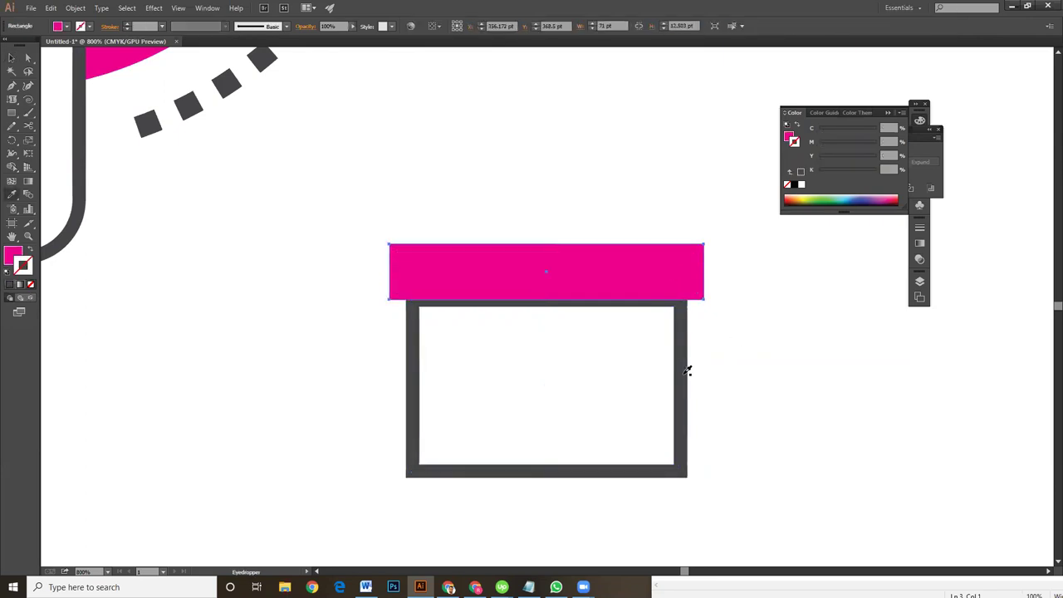
click(687, 370)
key(v)
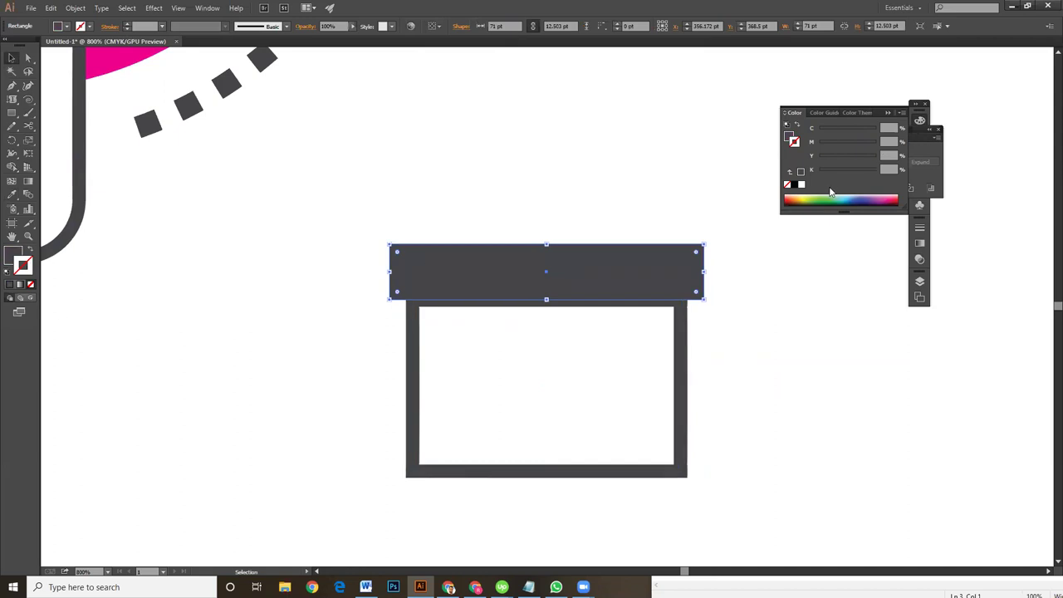
click(30, 251)
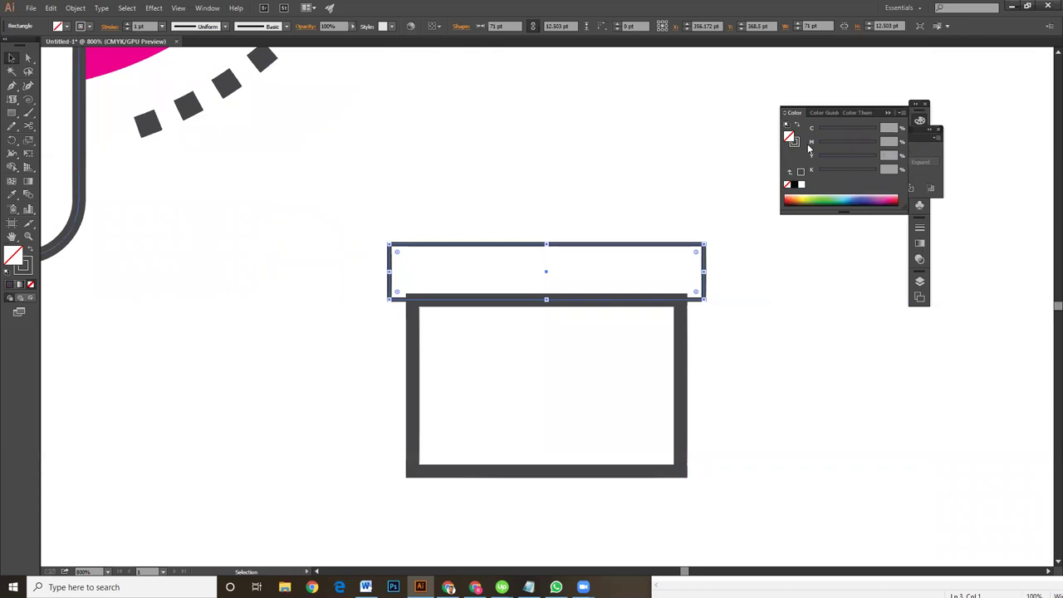
click(801, 171)
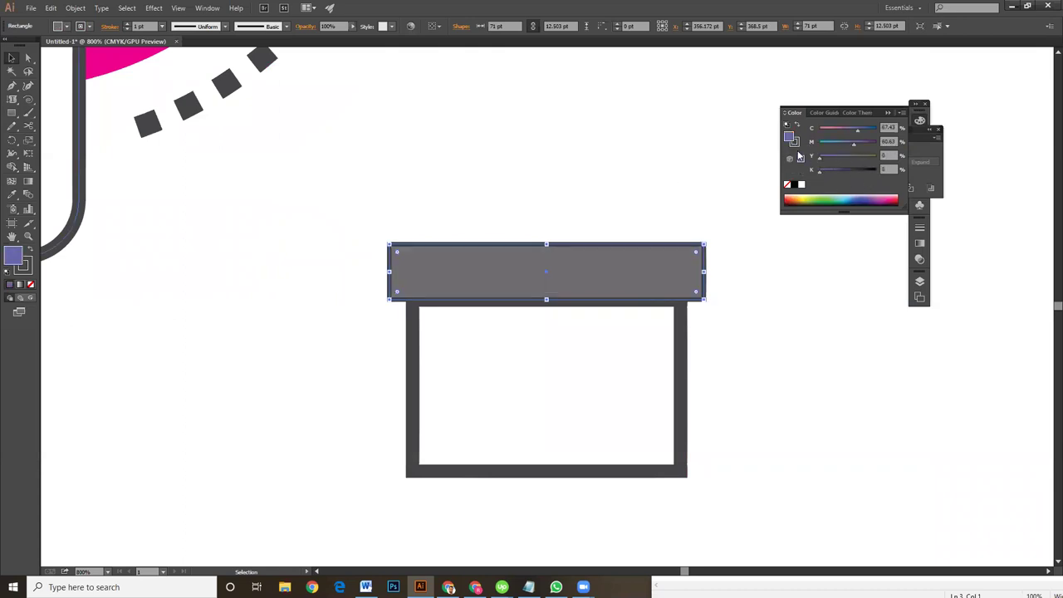
mouse_move(821, 131)
mouse_down()
mouse_move(857, 130)
mouse_move(821, 131)
mouse_up()
click(729, 279)
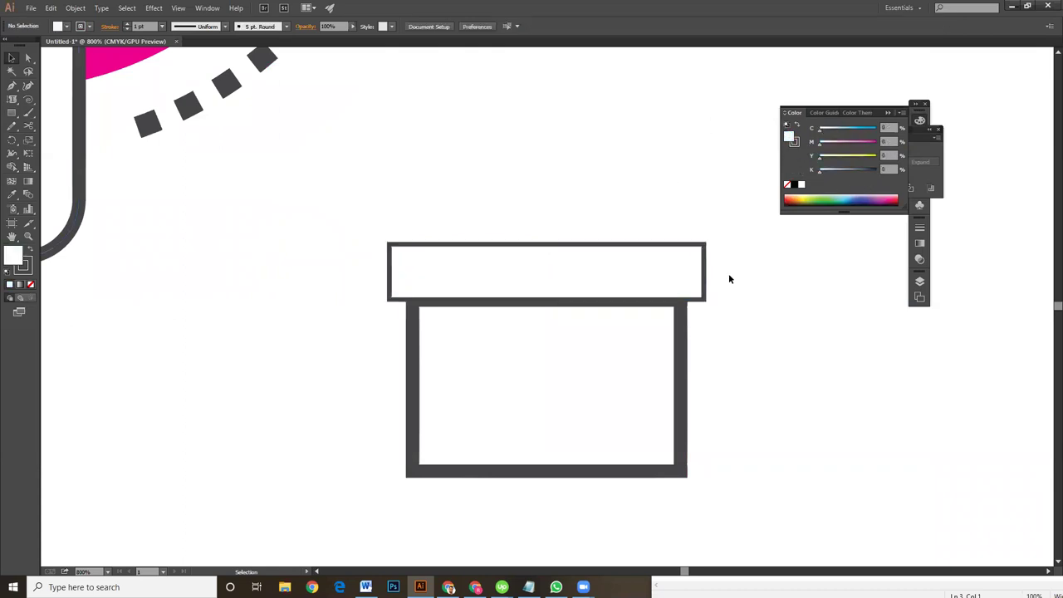
click(706, 269)
- Paste the lid in back behind the body and set its outline to 3 pt
key(ctrl+x)
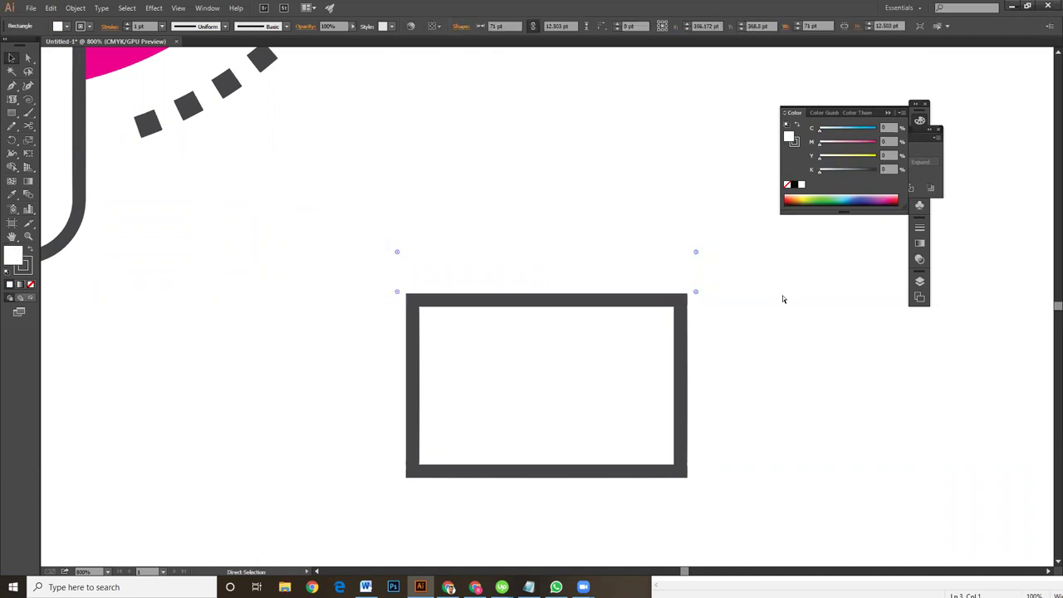
key(ctrl+b)
click(825, 327)
key(a)
key(v)
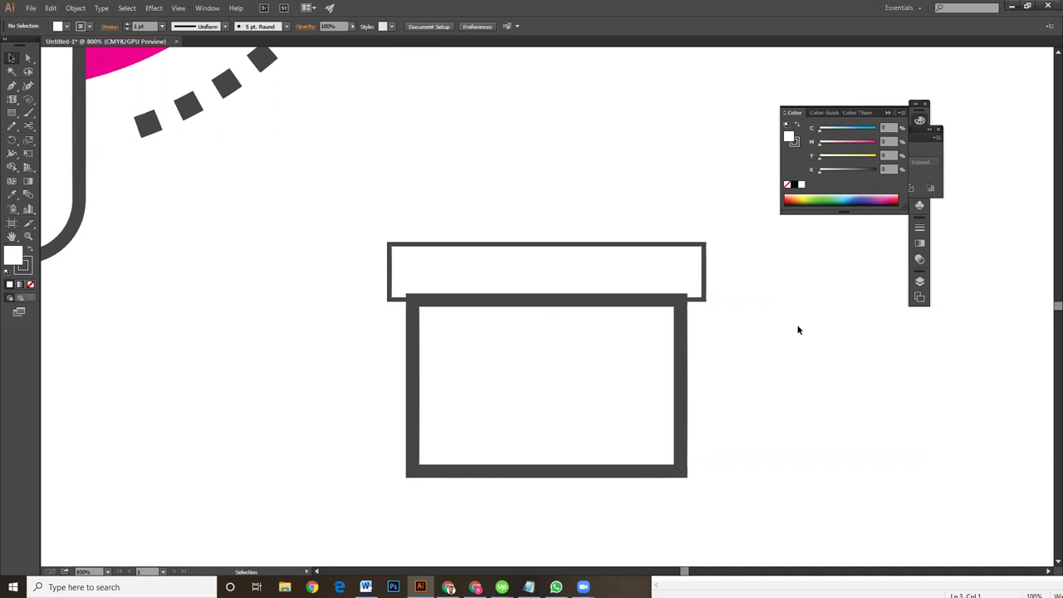
click(680, 324)
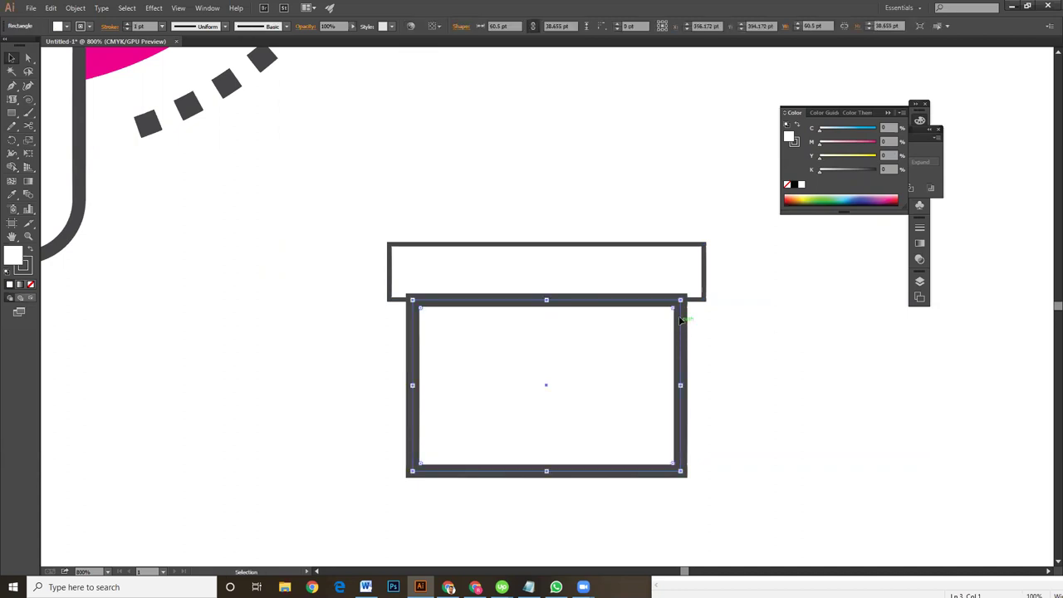
click(660, 246)
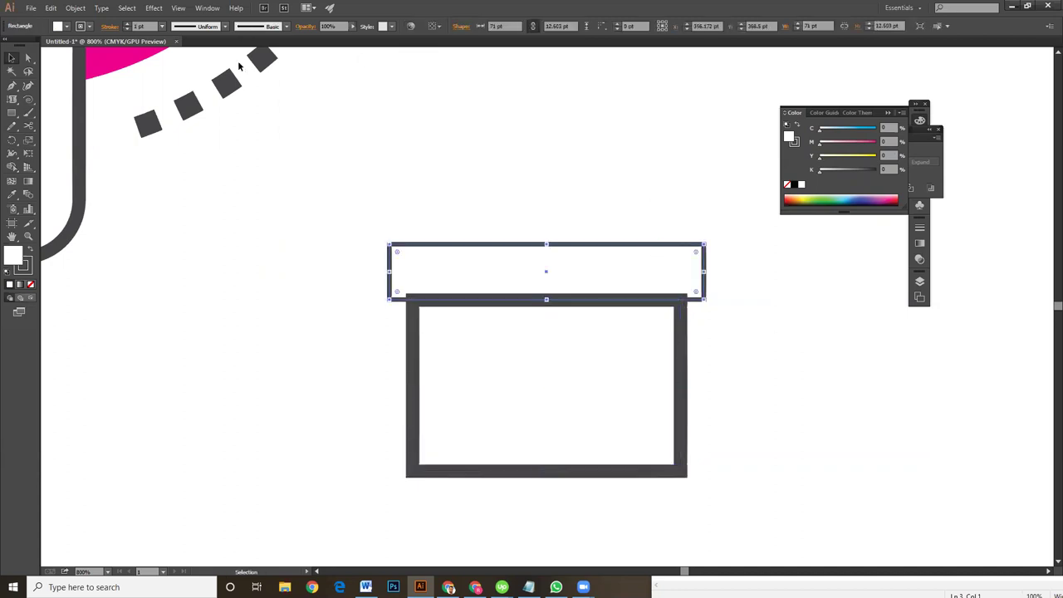
click(127, 24)
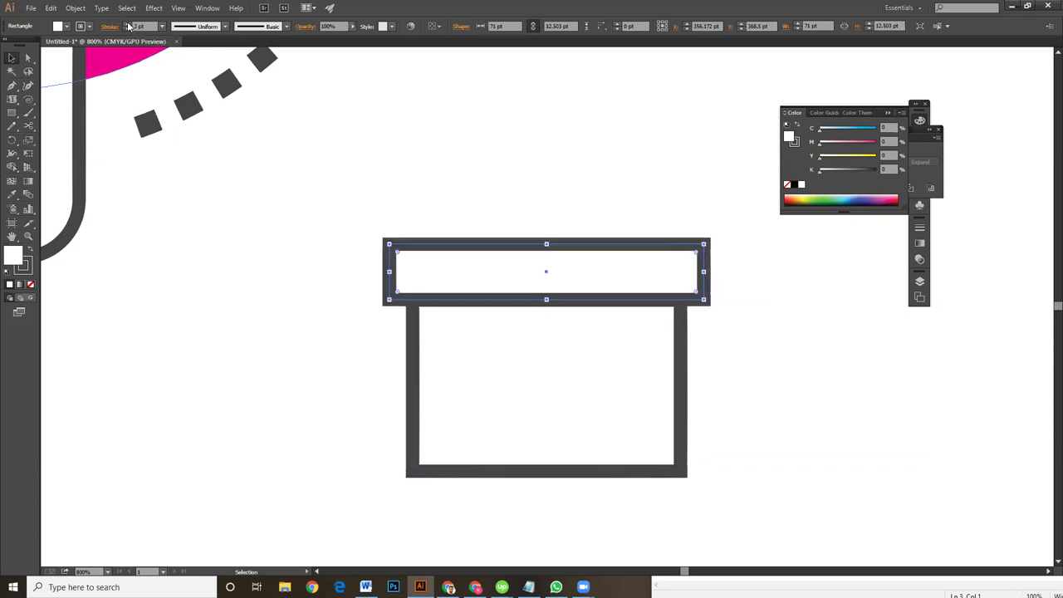
click(733, 317)
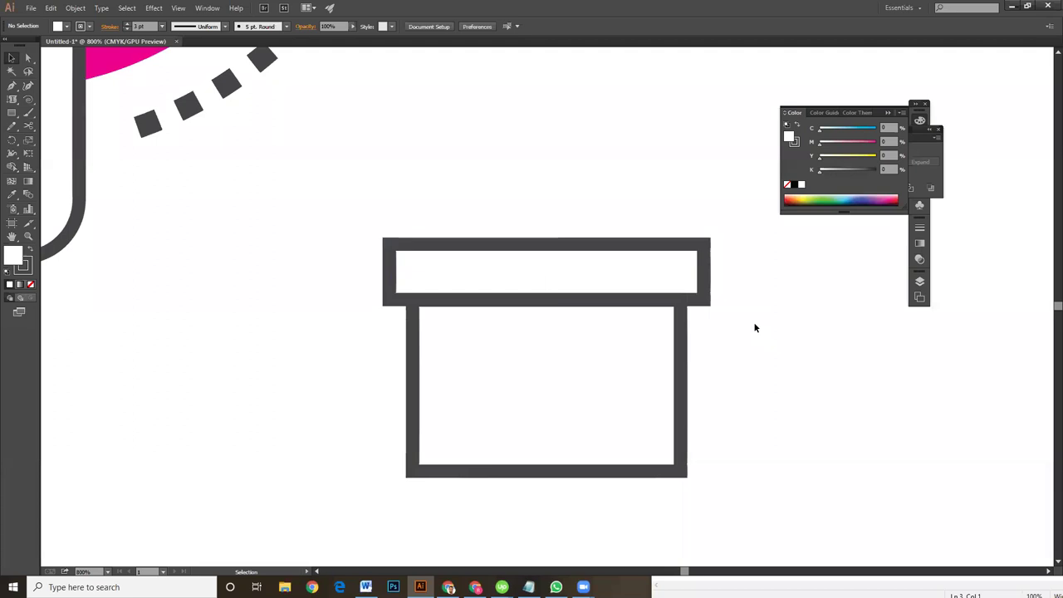
scroll(860, 449, down, 2)
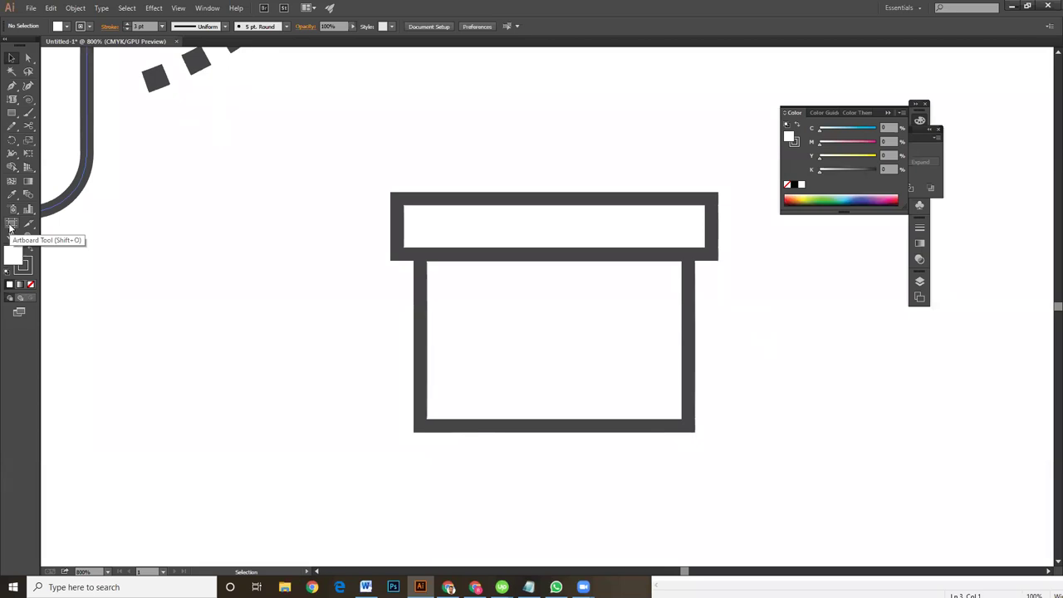
- Draw a tall narrow ribbon rectangle down the gift box and thicken its outline
click(9, 114)
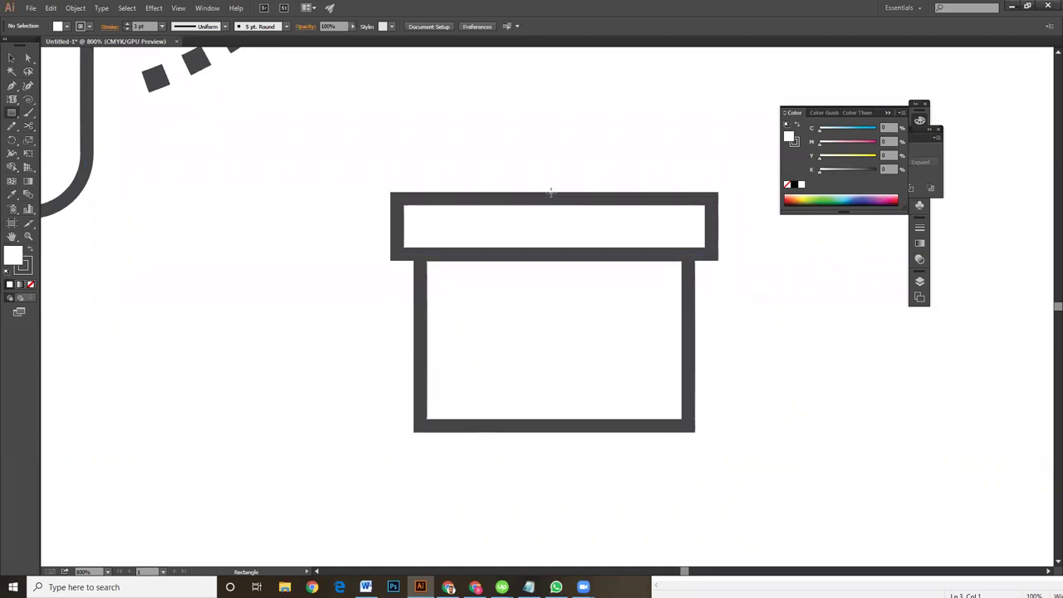
drag(554, 193, 580, 418)
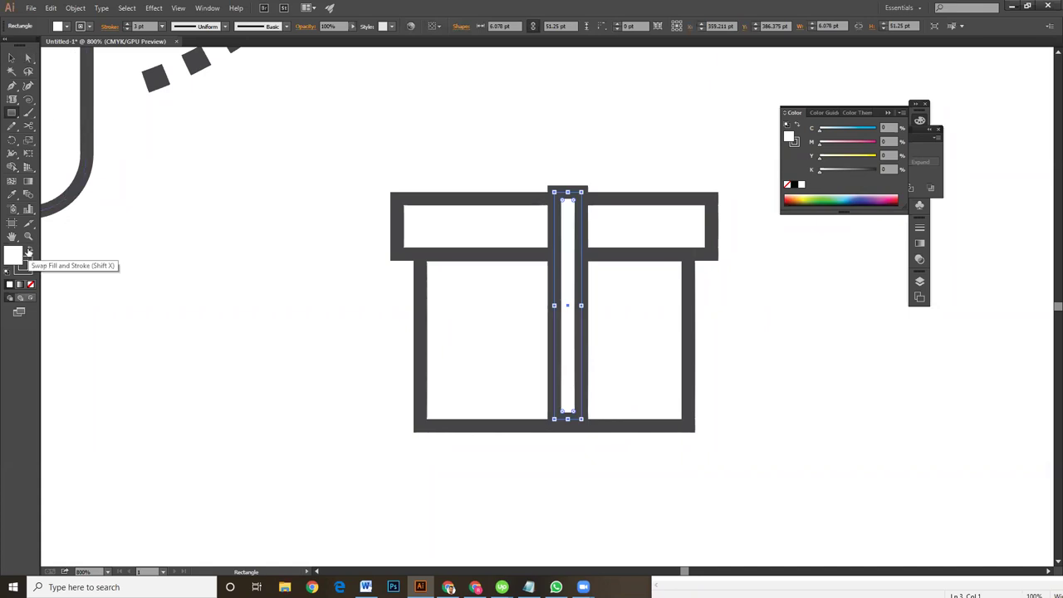
click(27, 251)
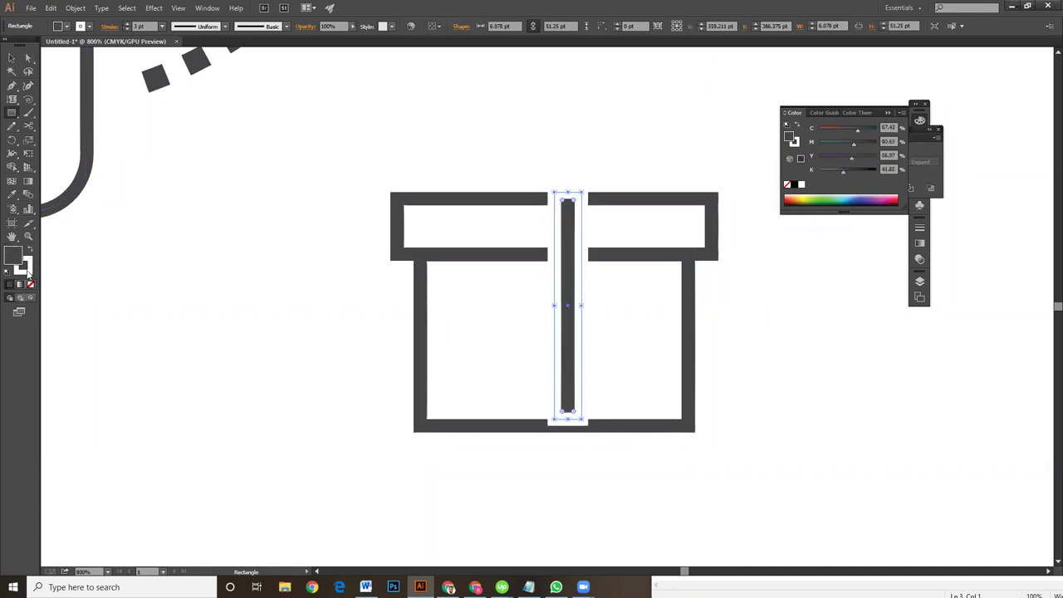
click(128, 27)
click(128, 27)
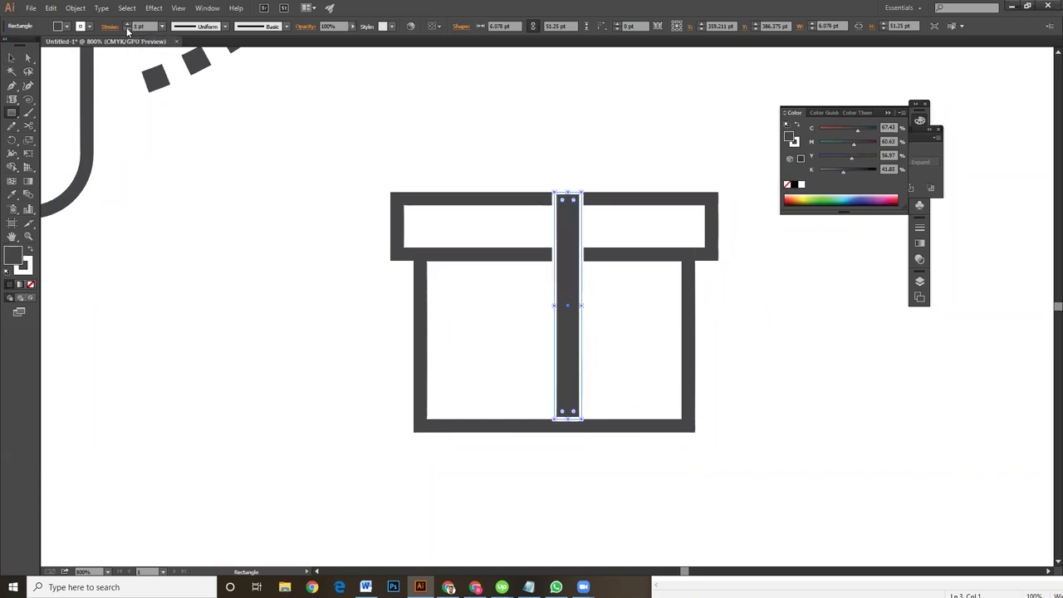
click(30, 250)
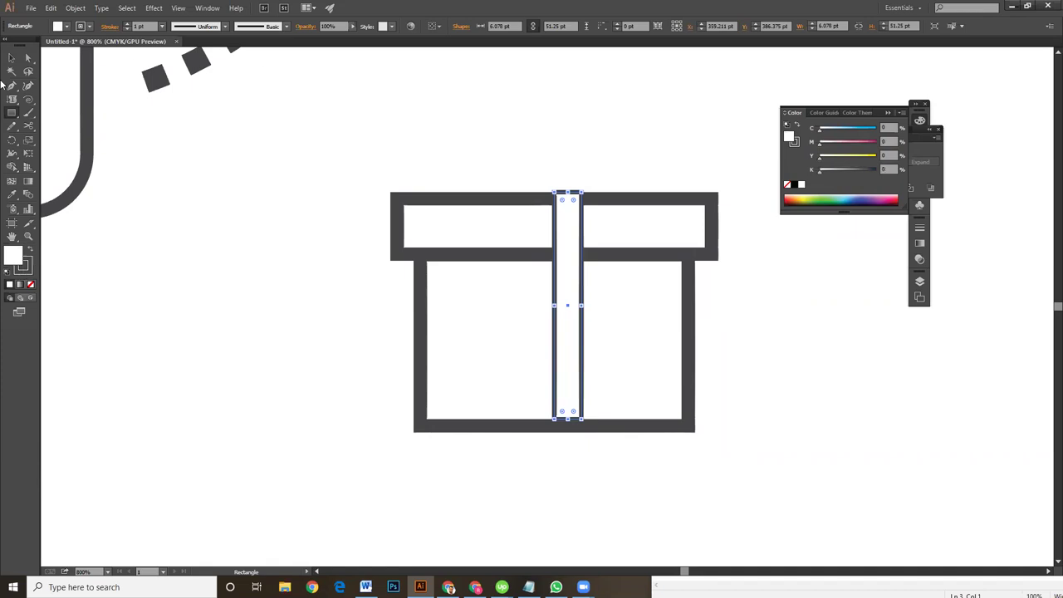
click(12, 58)
- Centre the lid, ribbon strip and box body horizontally on one another
click(752, 357)
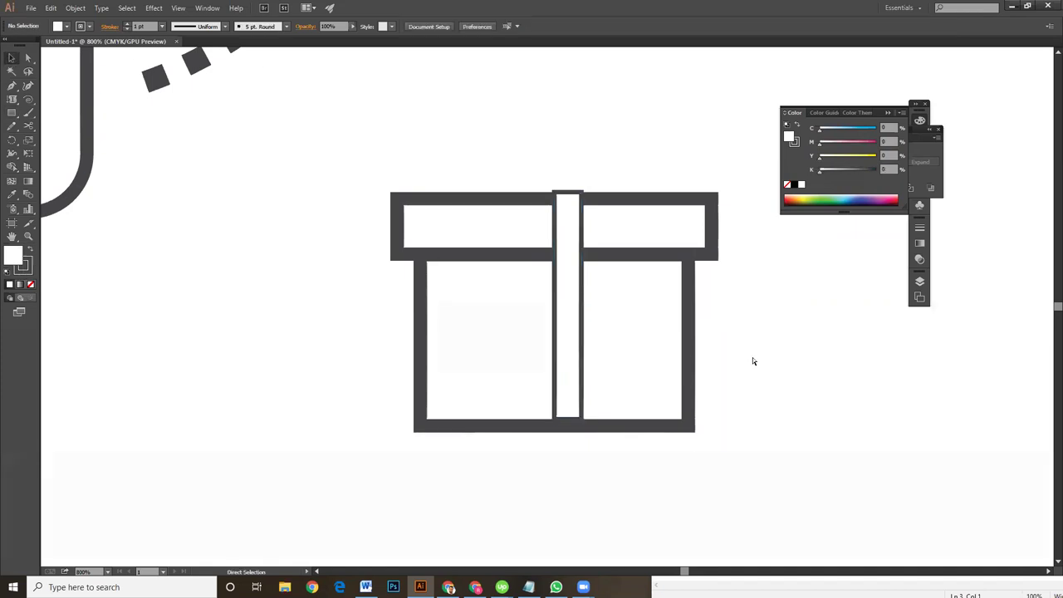
key(ctrl+equal)
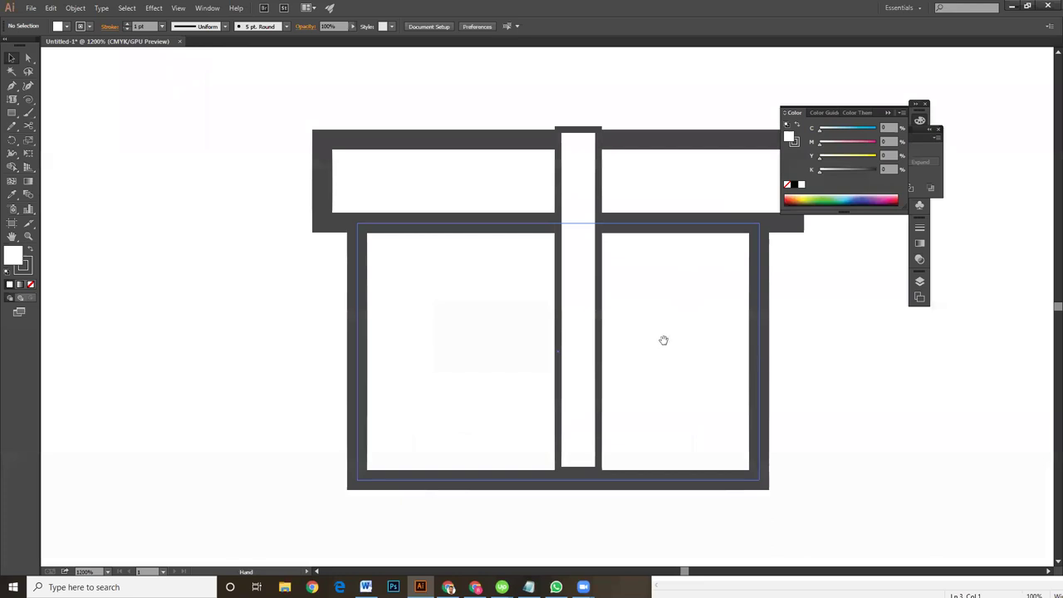
click(619, 325)
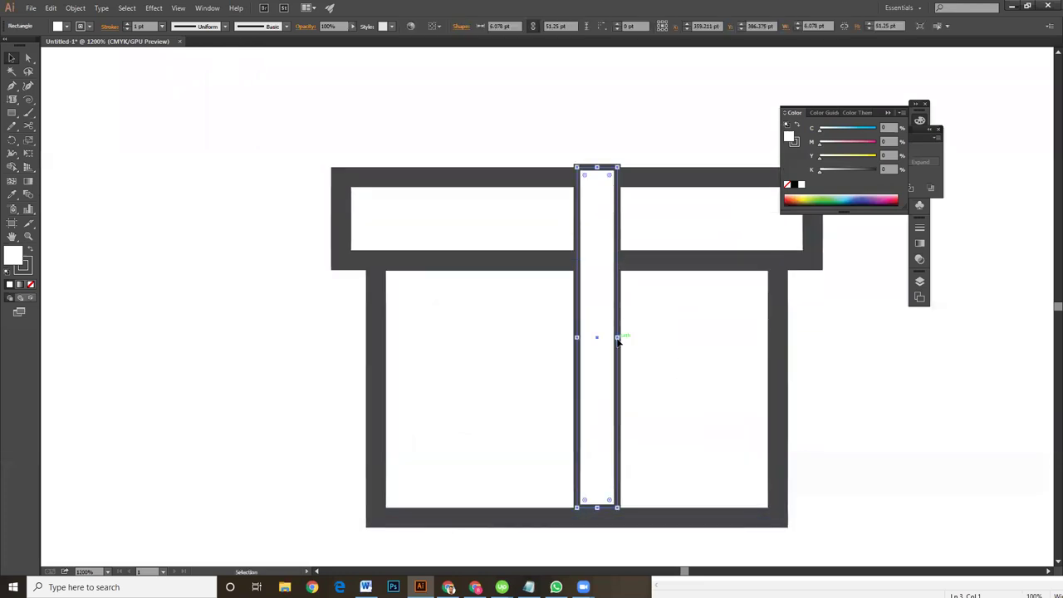
drag(493, 161, 691, 337)
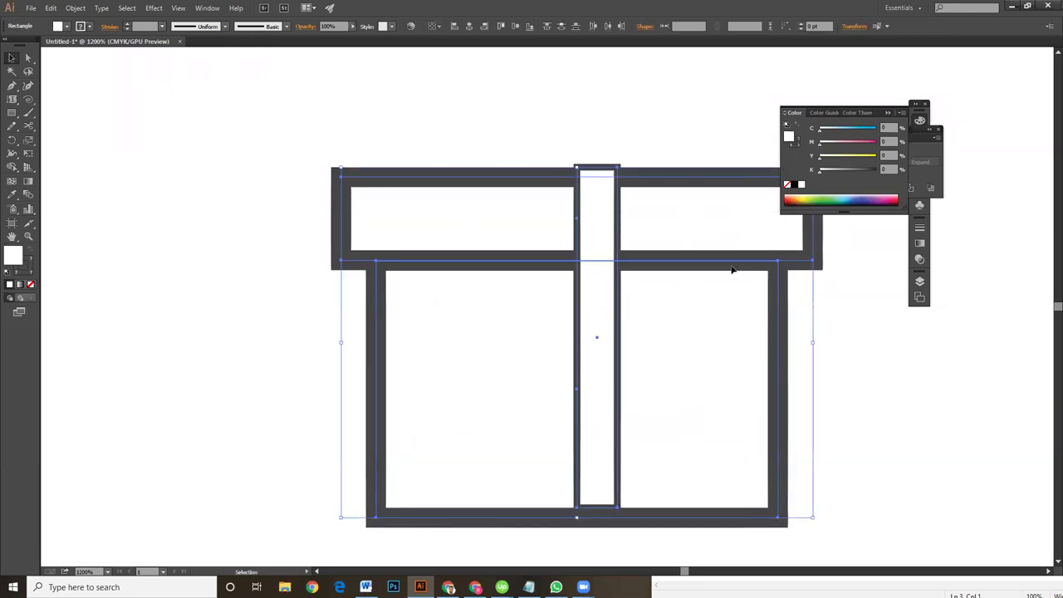
click(468, 26)
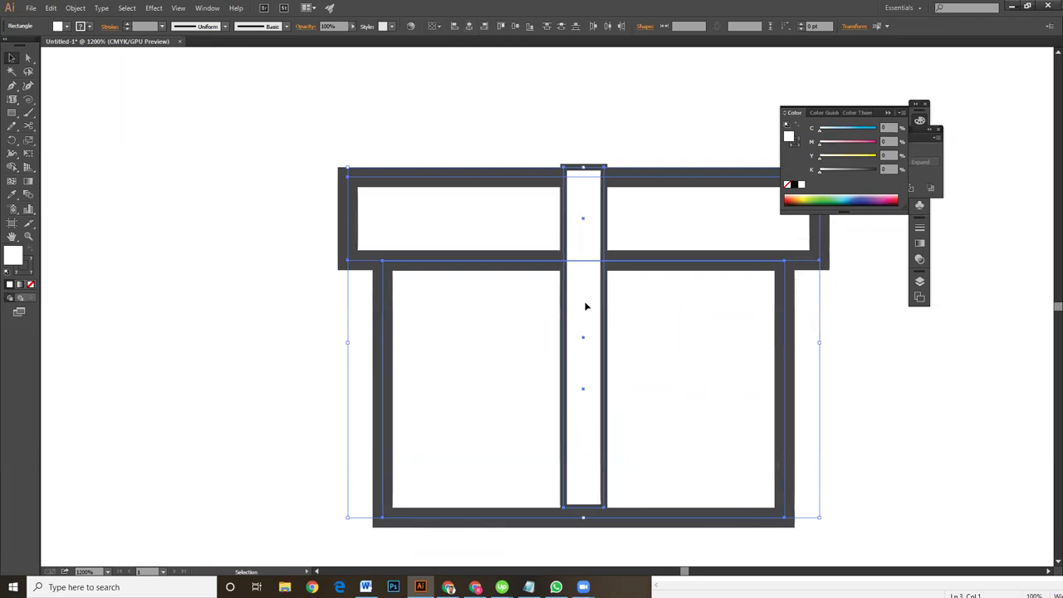
click(902, 426)
key(ctrl+minus)
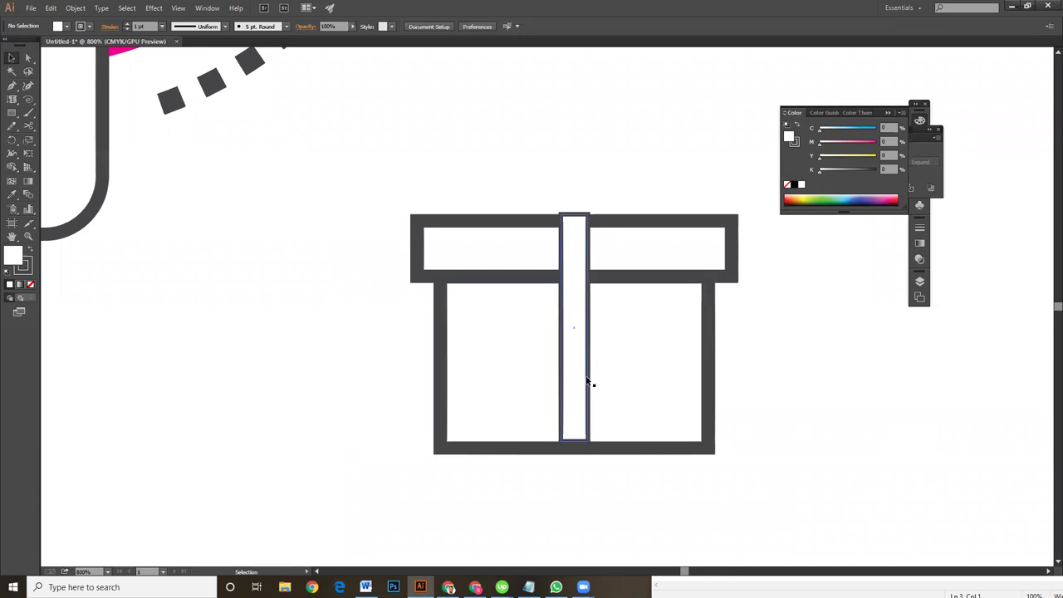
- Give the ribbon strip a thicker outline and lower its top edge slightly
click(708, 312)
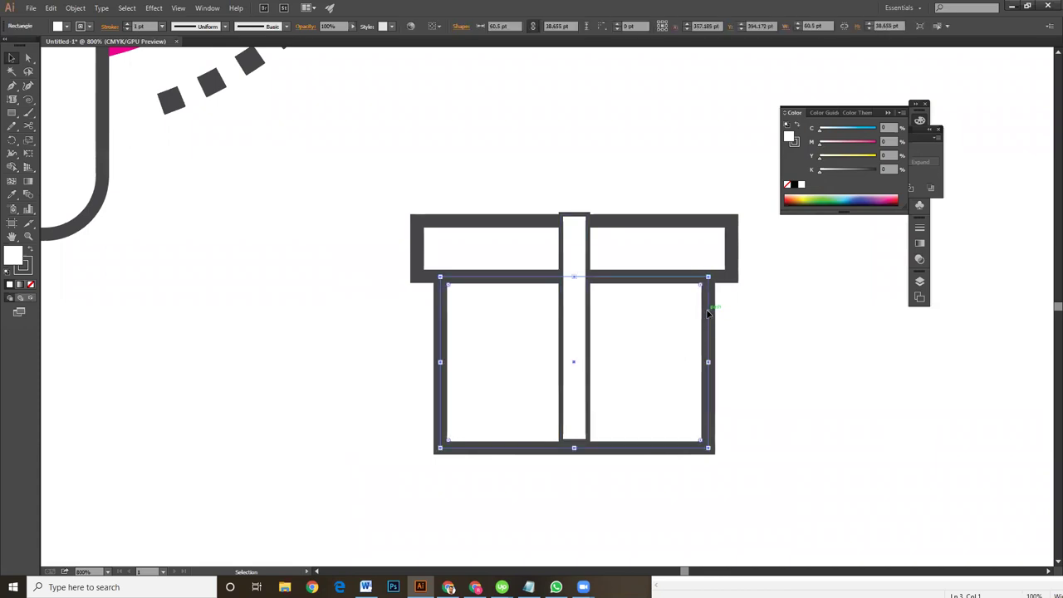
click(585, 307)
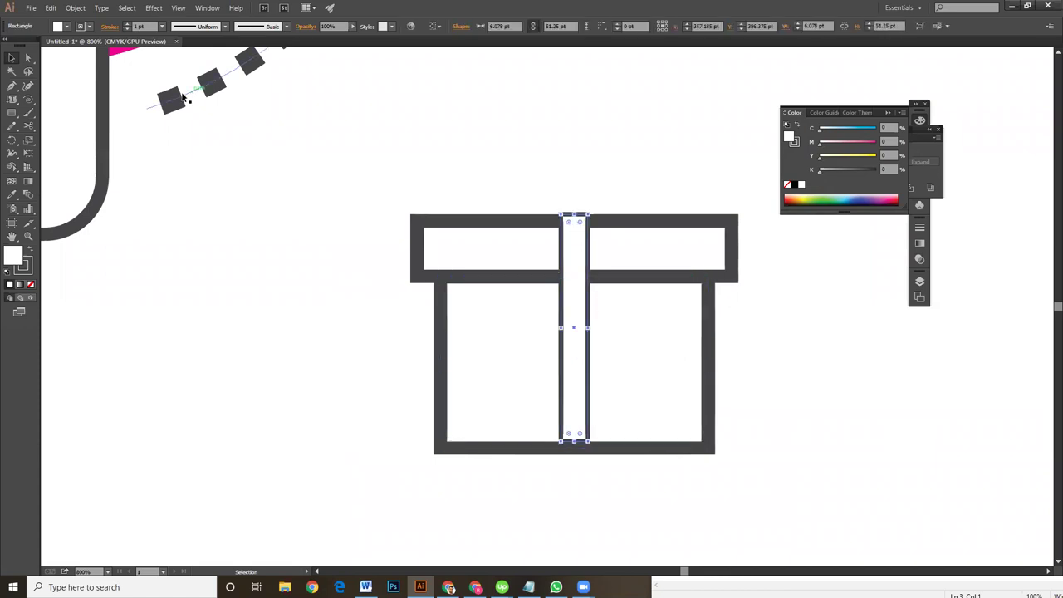
click(127, 24)
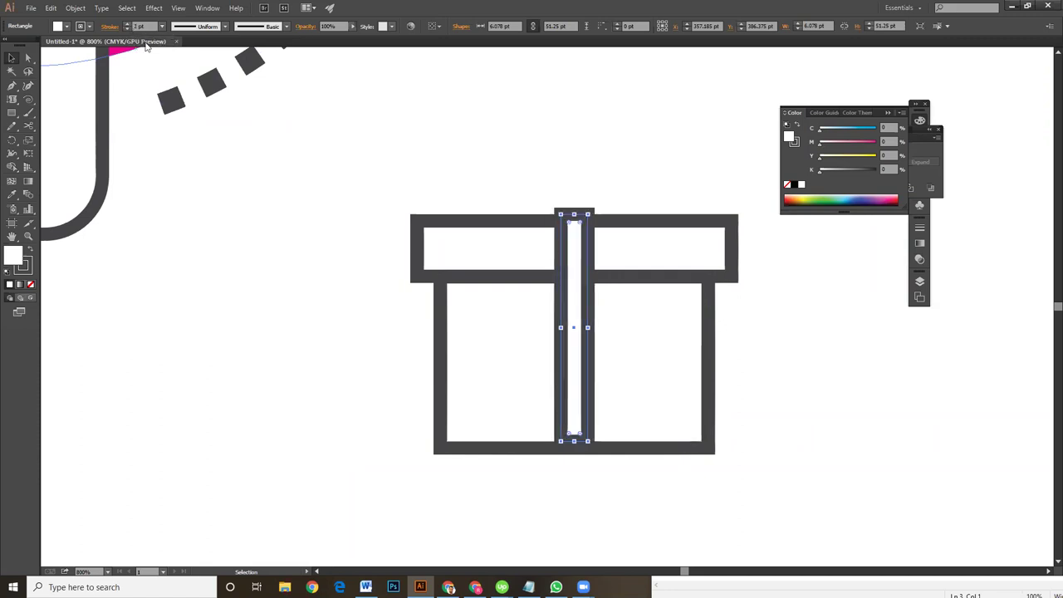
click(725, 373)
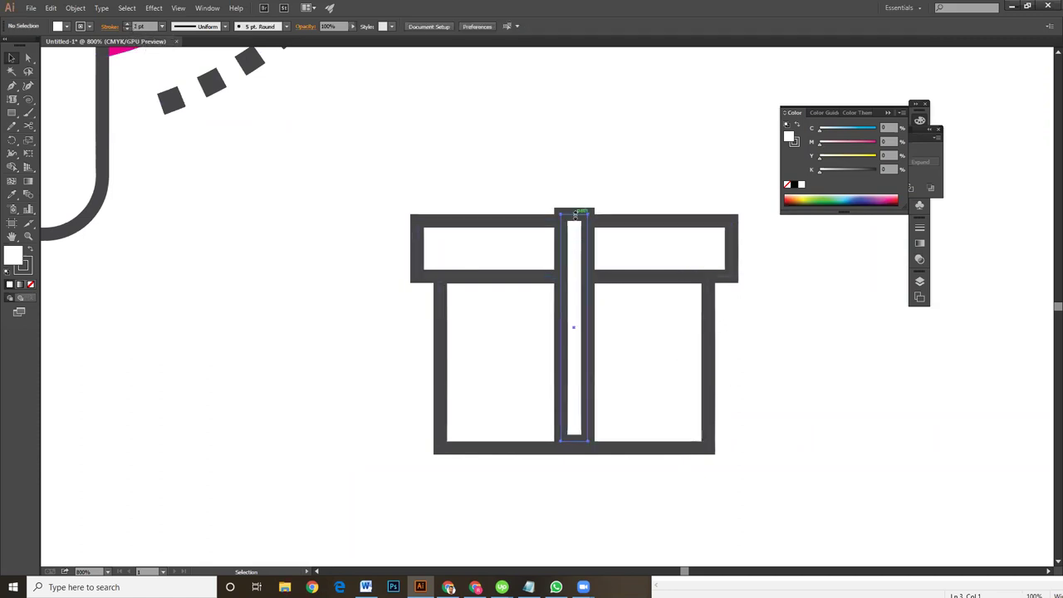
click(575, 223)
drag(573, 214, 573, 217)
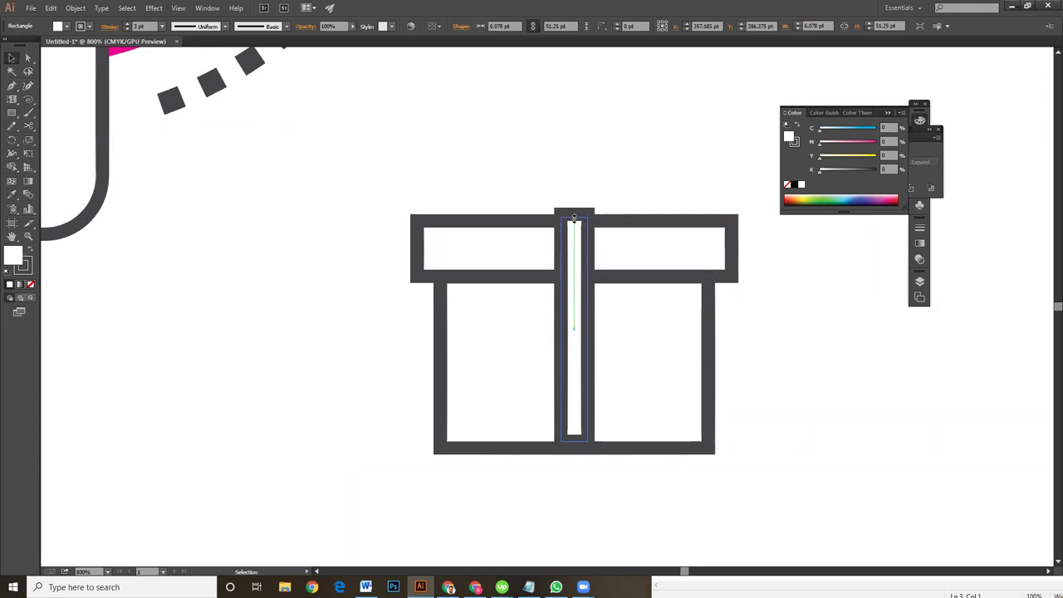
click(795, 324)
- Zoom to 1200% on the ribbon strip and bring up its stroke settings
key(ctrl+equal)
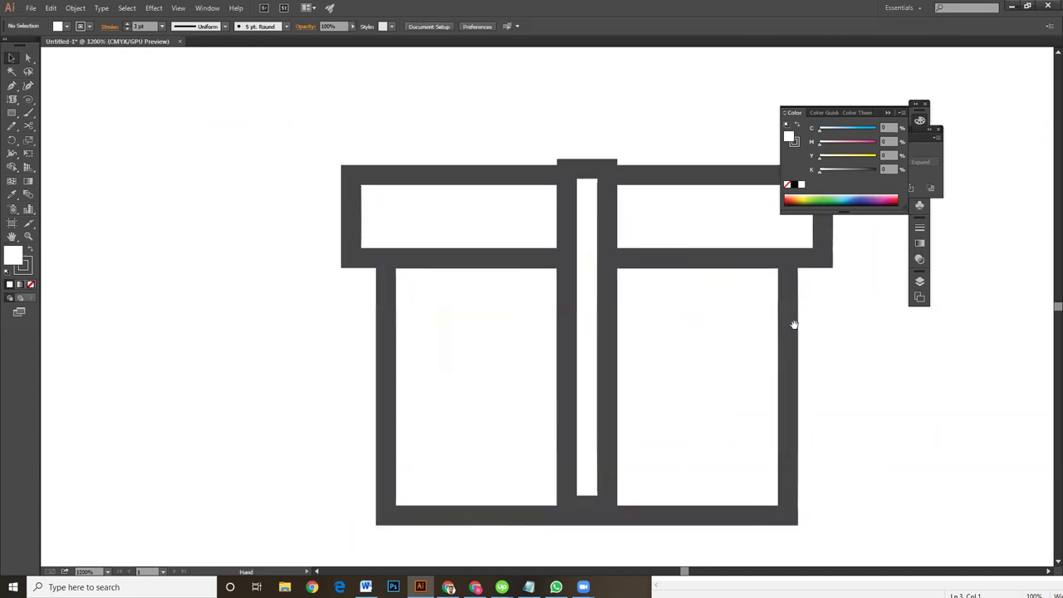
click(585, 230)
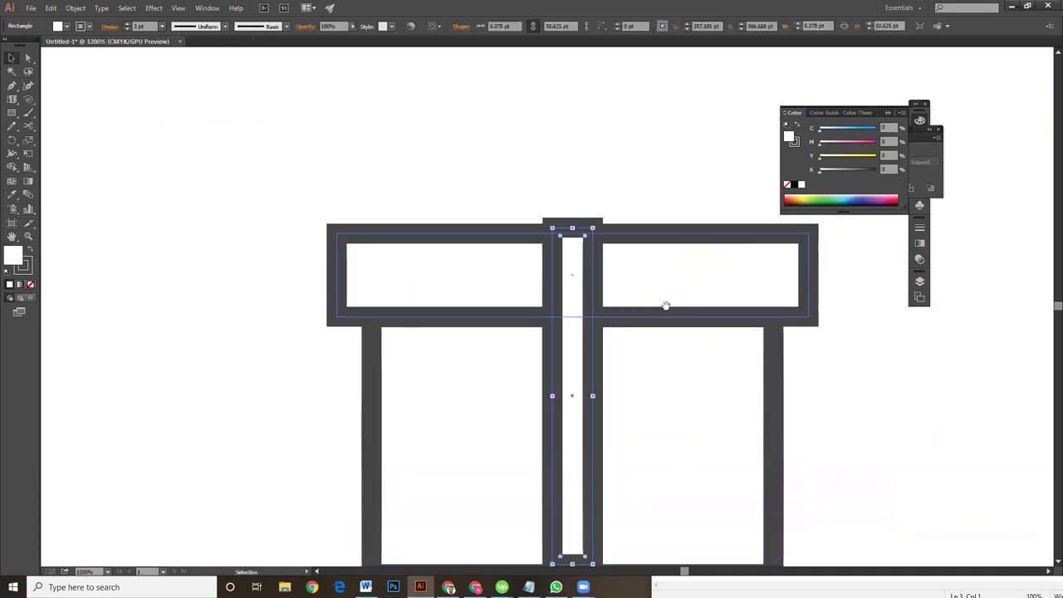
scroll(665, 304, down, 1)
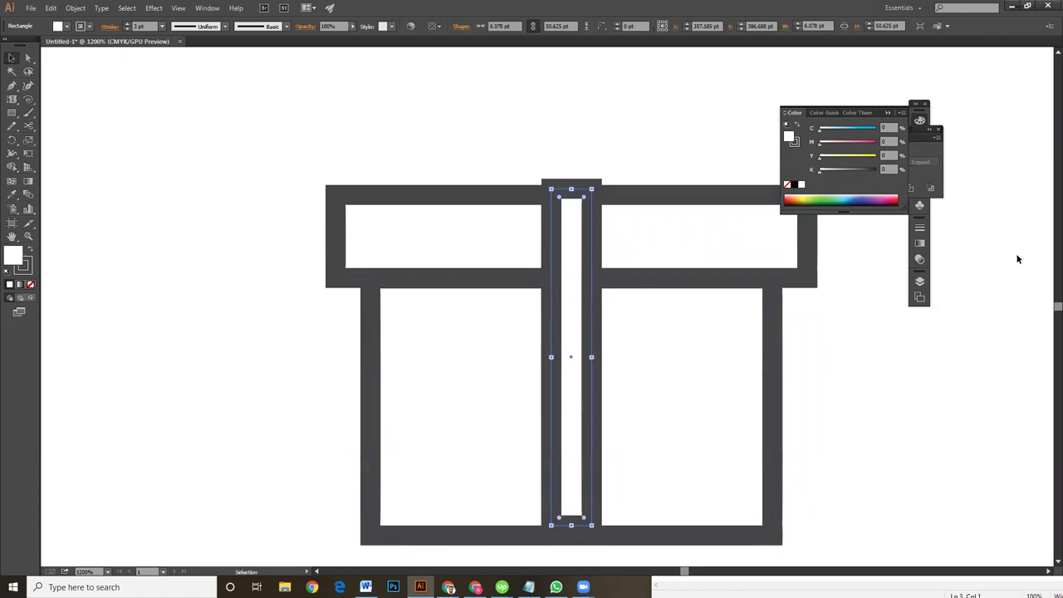
click(919, 231)
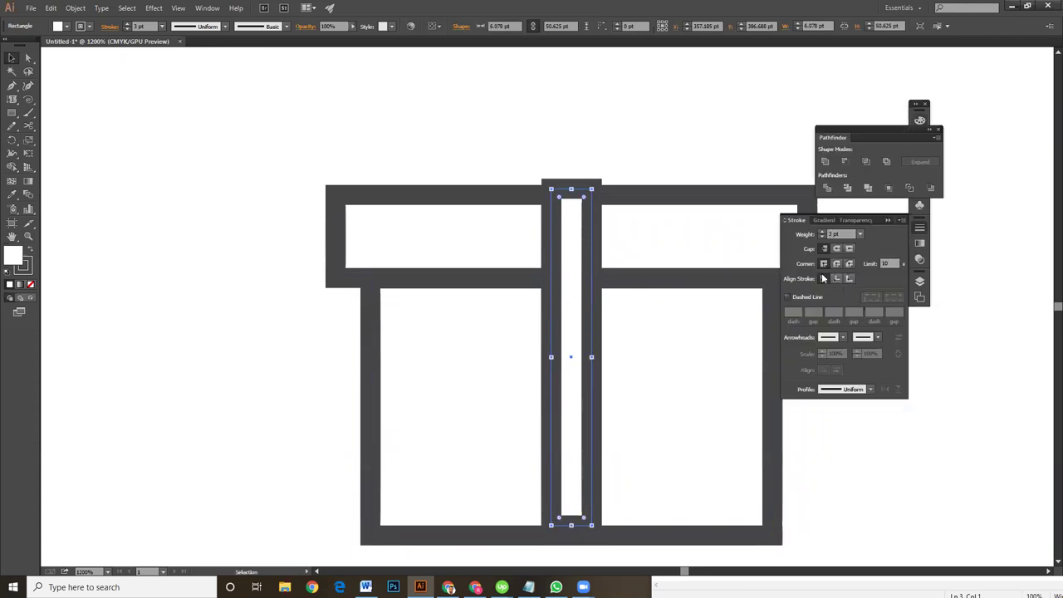
- Set the ribbon's outline to inside-aligned 2 pt and extend its top to the lid's top edge
click(835, 279)
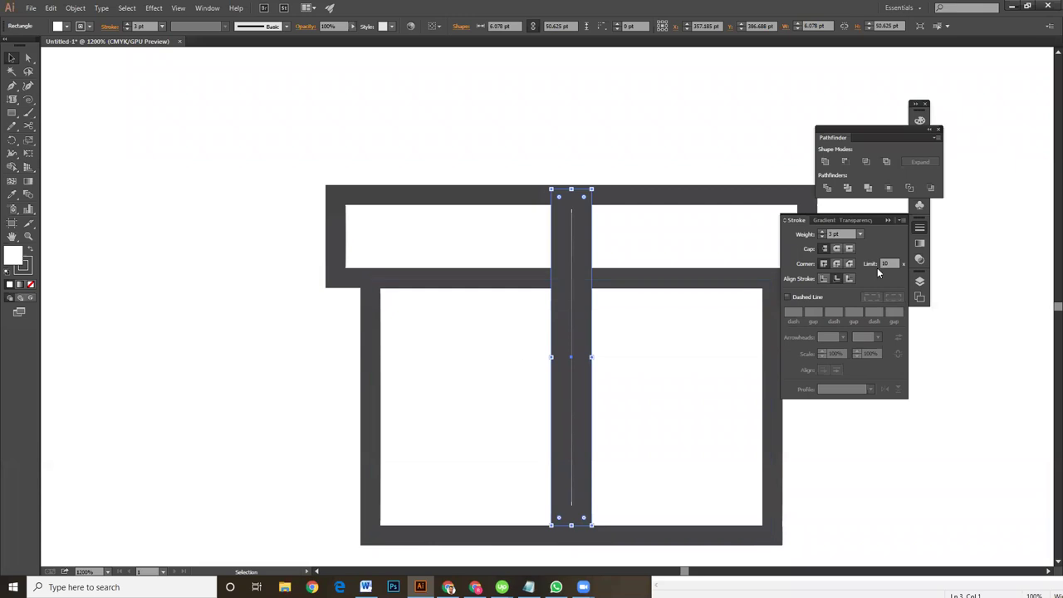
click(822, 238)
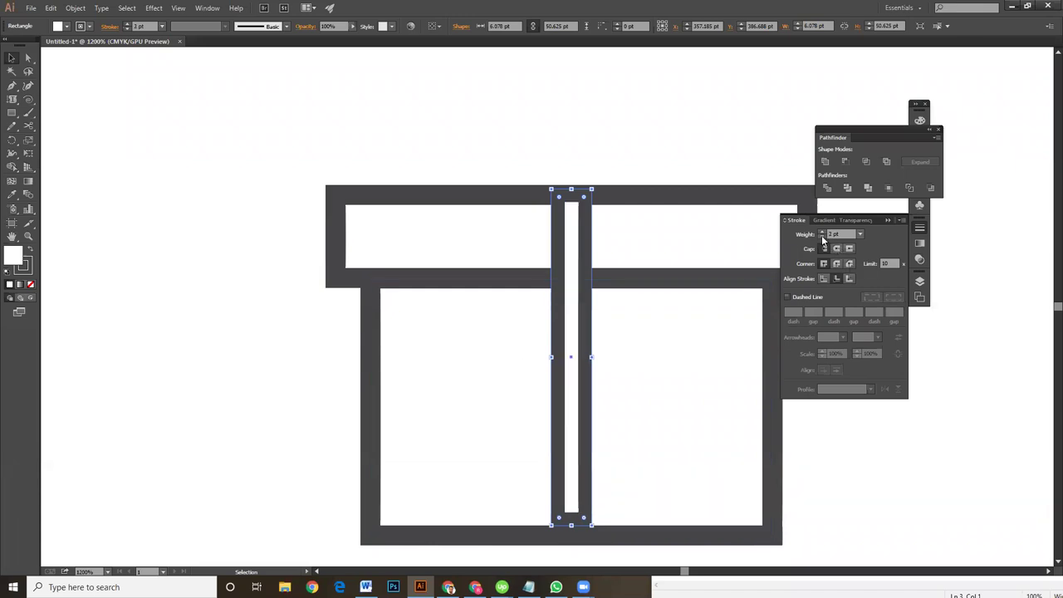
click(612, 351)
click(580, 252)
drag(571, 190, 572, 184)
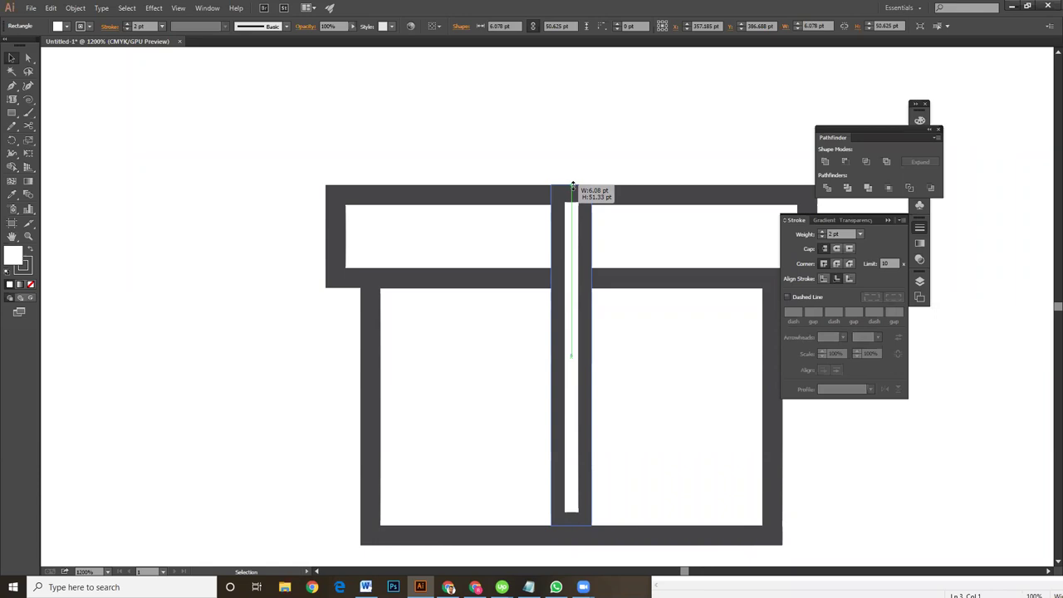
drag(572, 184, 573, 185)
- Stretch the ribbon's bottom down to the box base, then zoom out to view the gift box
scroll(624, 358, down, 3)
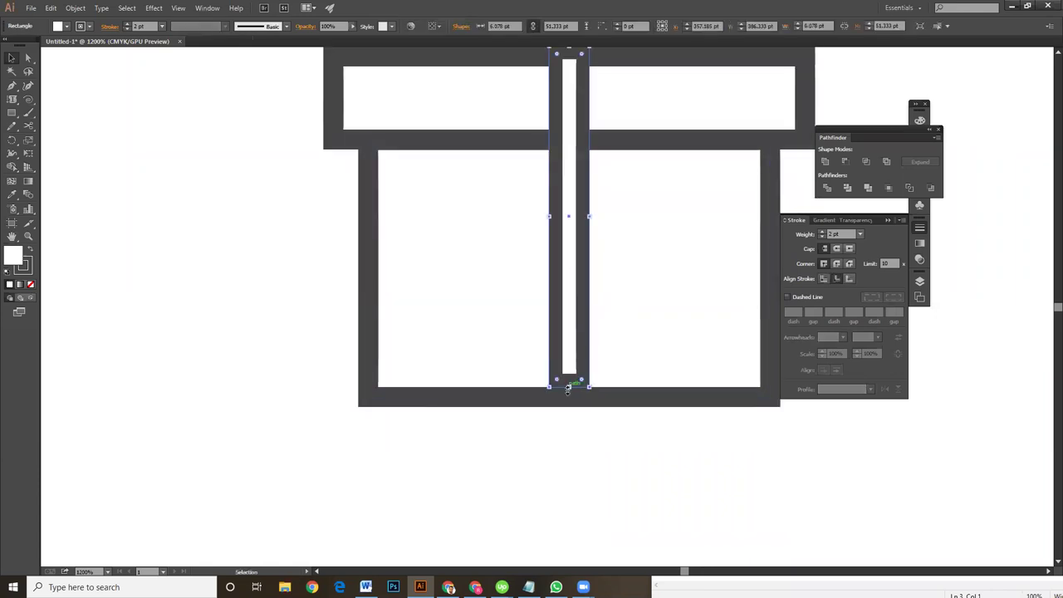
drag(568, 390, 569, 396)
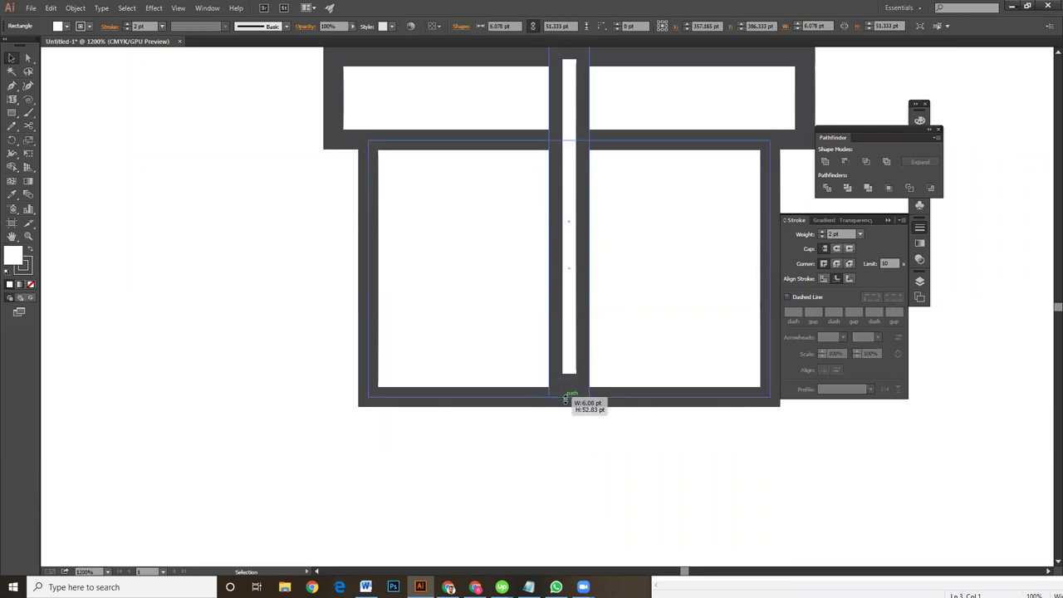
click(585, 385)
drag(569, 392, 568, 401)
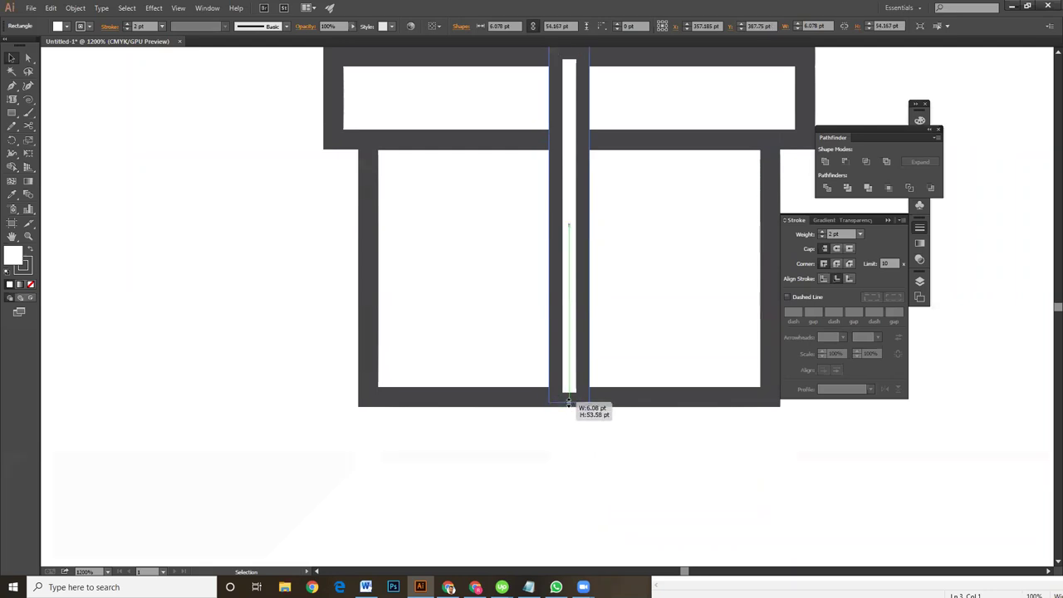
click(636, 446)
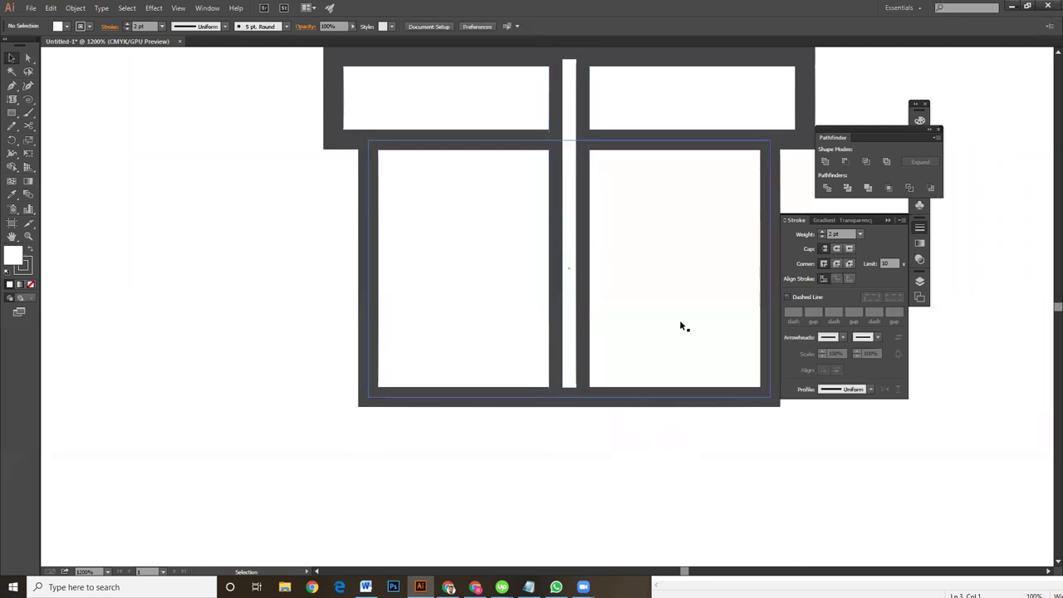
scroll(684, 325, up, 3)
scroll(673, 340, up, 1)
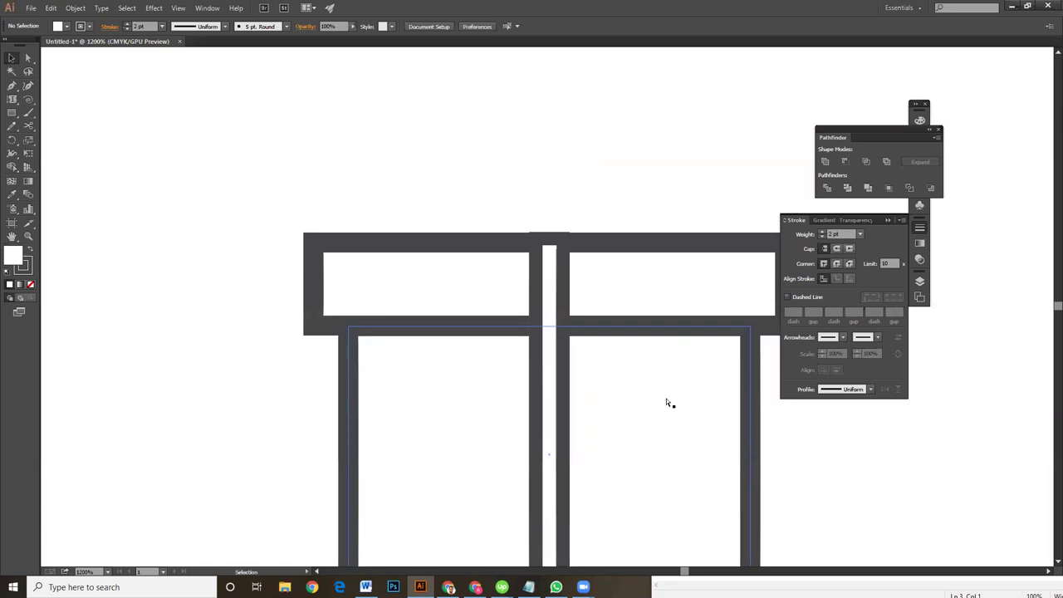
key(ctrl+minus)
key(ctrl+minus)
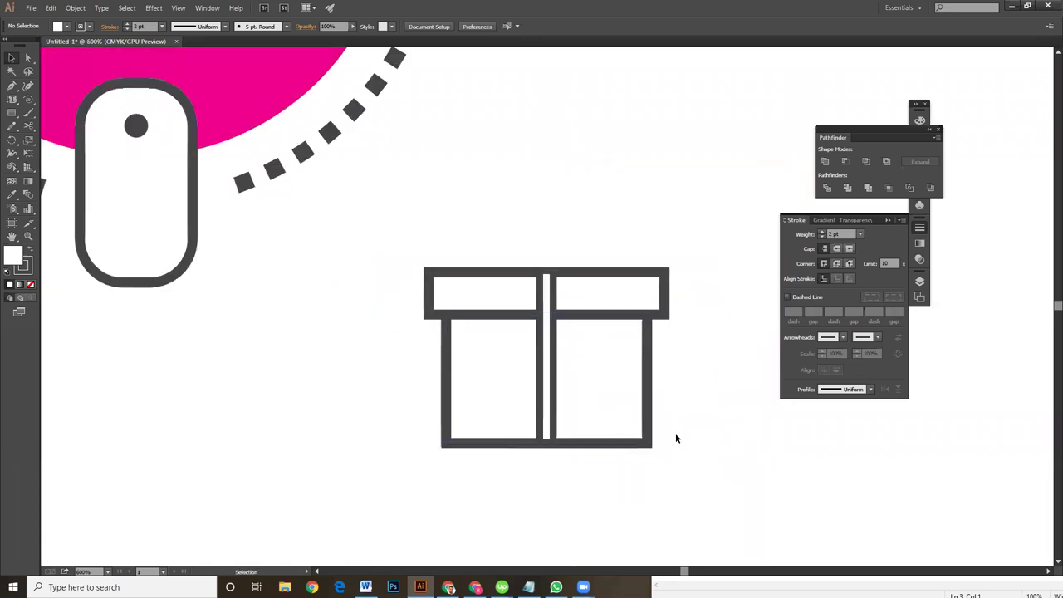
key(ctrl+plus)
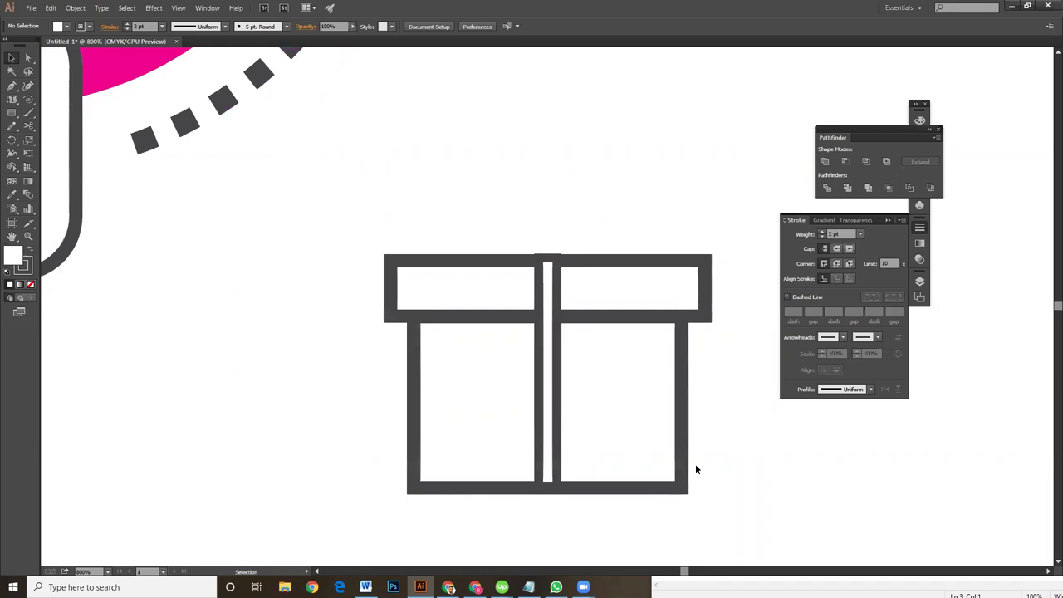
- Zoom in closely on the centre strip and check its edges in Outline view
click(552, 256)
key(ctrl+plus)
key(ctrl+plus)
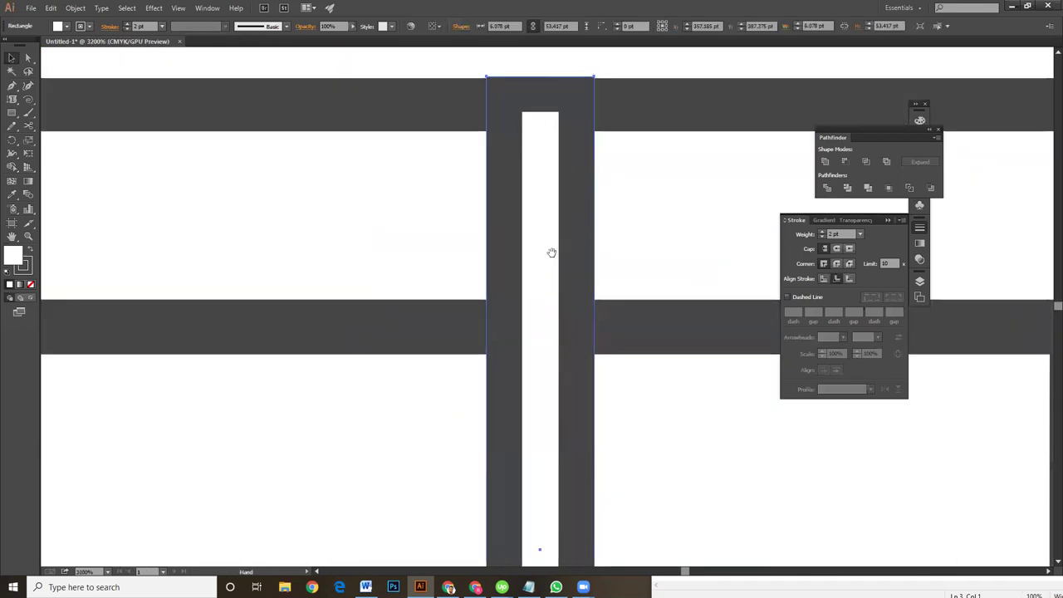
scroll(664, 319, up, 1)
key(ctrl+y)
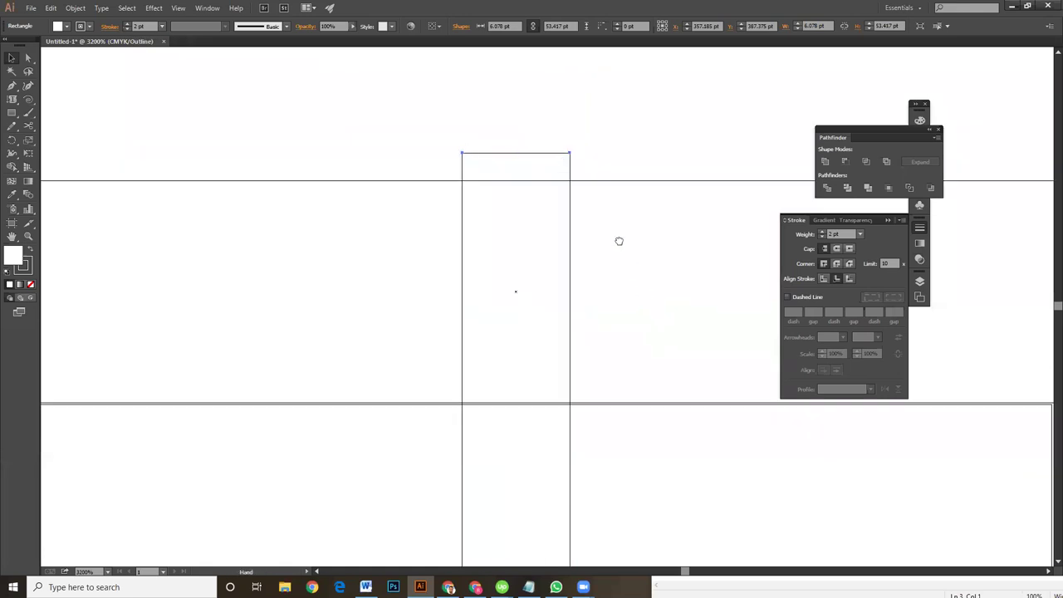
scroll(618, 274, up, 3)
click(620, 270)
key(ctrl+y)
- Reposition the centre strip and extend its top edge flush with the lid top
click(570, 294)
drag(535, 292, 550, 356)
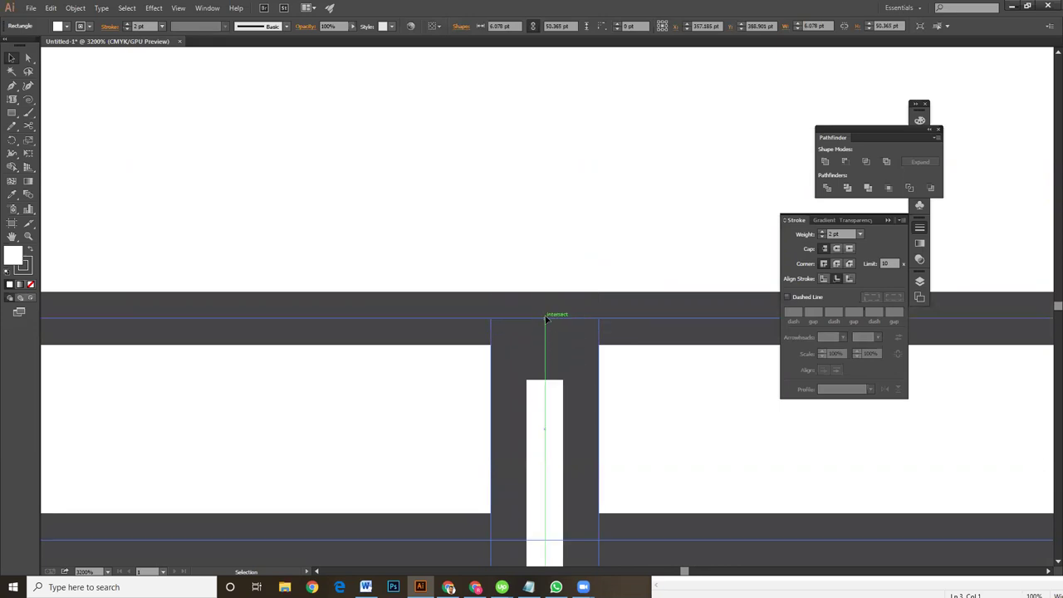
drag(545, 331, 544, 348)
click(556, 240)
click(572, 323)
drag(545, 313, 545, 307)
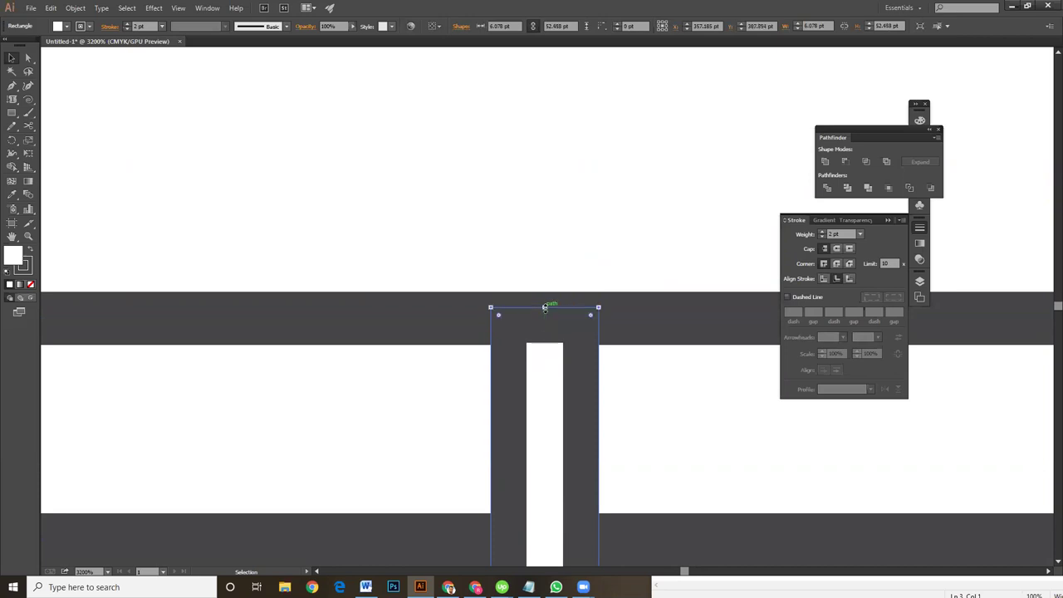
click(585, 253)
- Zoom out and pan to empty space below the icons for a new shape
key(ctrl+minus)
key(ctrl+minus)
key(ctrl+minus)
key(ctrl+minus)
key(ctrl+minus)
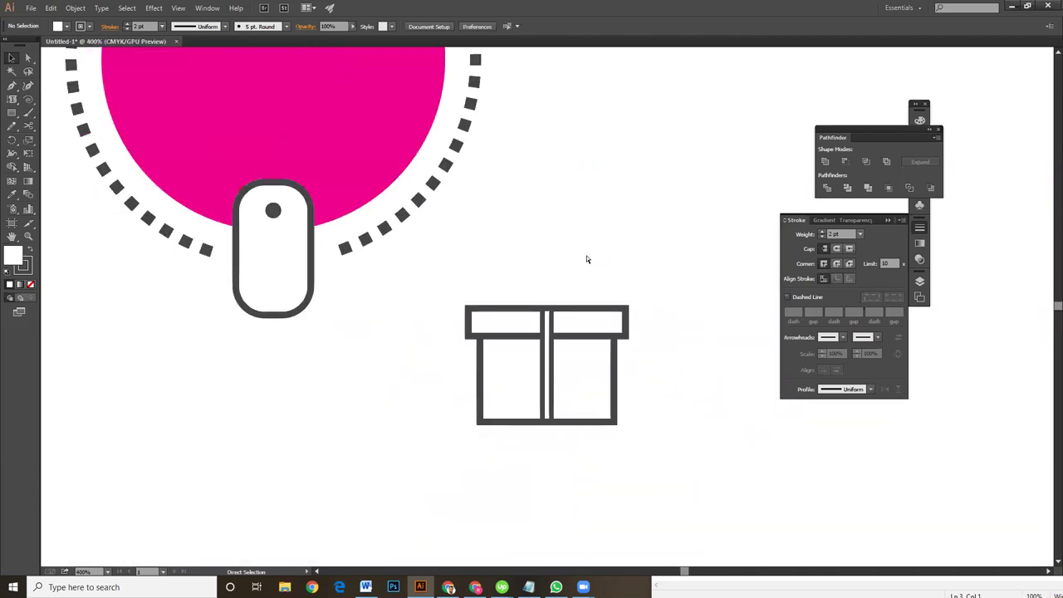
drag(611, 212, 626, 270)
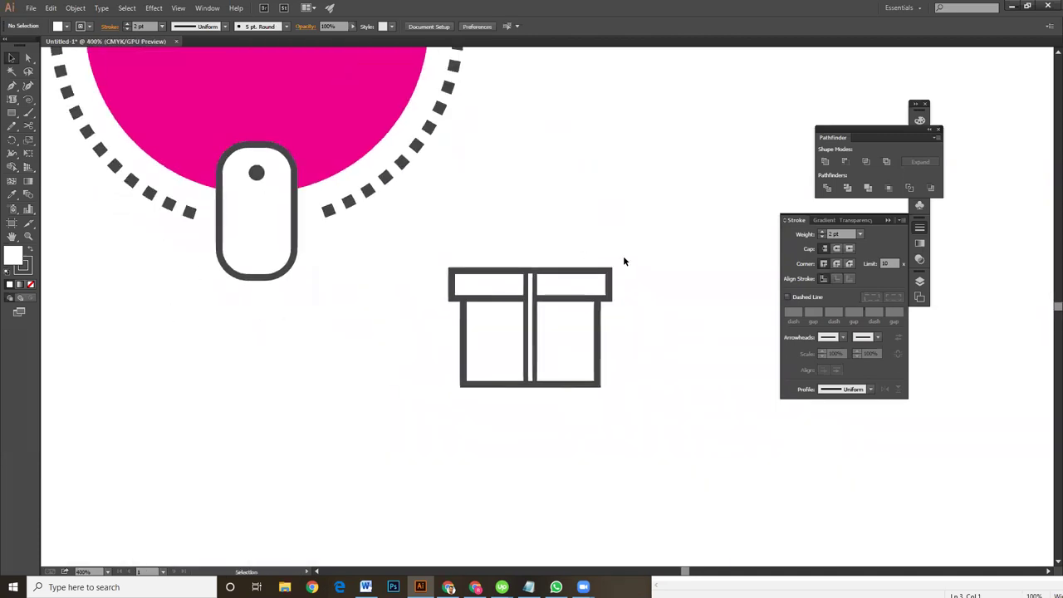
drag(350, 374, 347, 299)
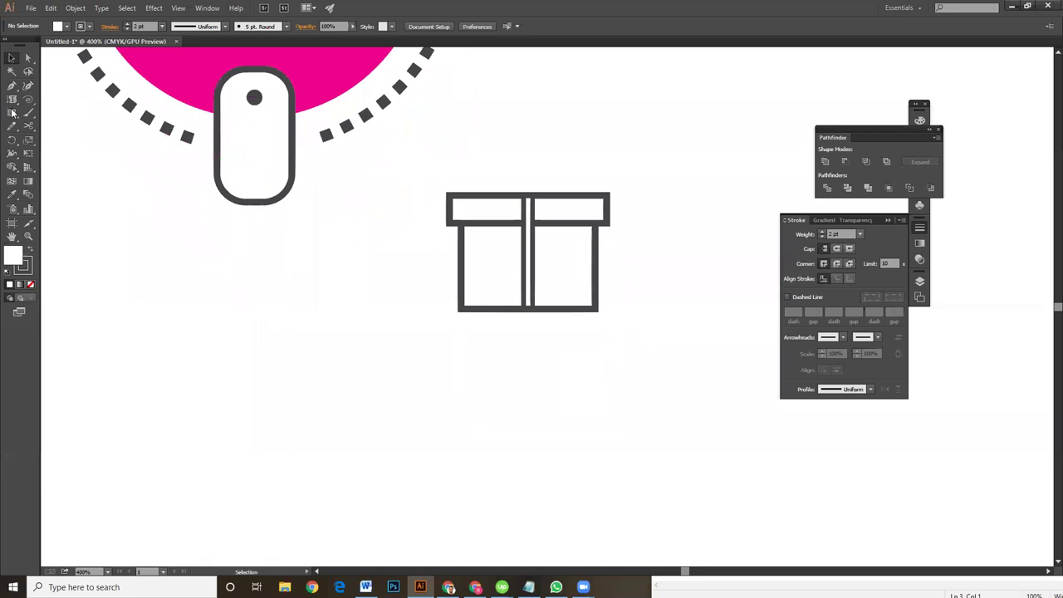
drag(12, 112, 43, 114)
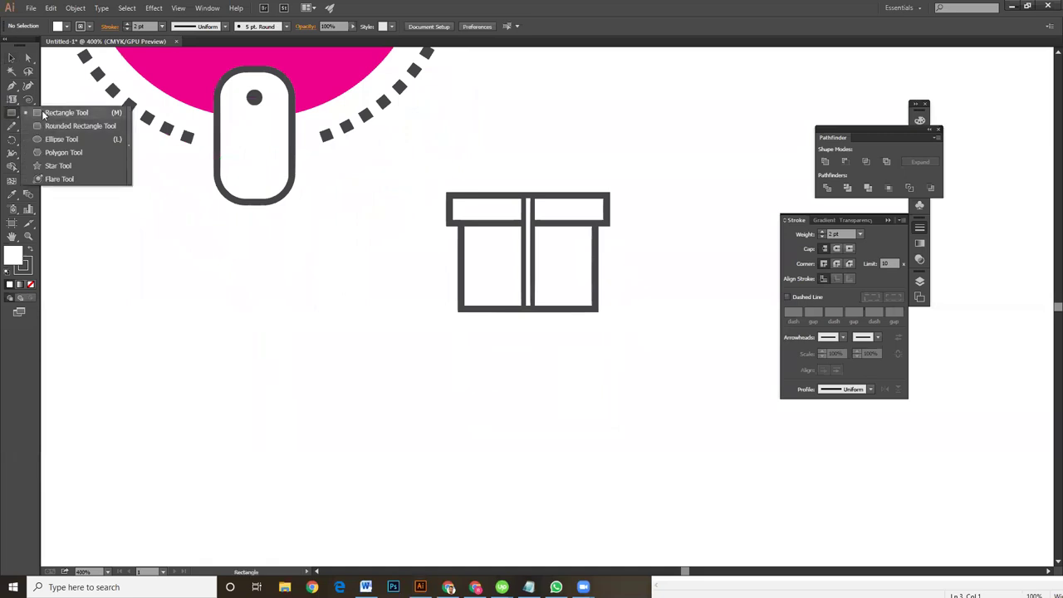
- Draw a square below the mouse icon with a solid dark fill and no outline
drag(203, 314, 329, 440)
click(11, 58)
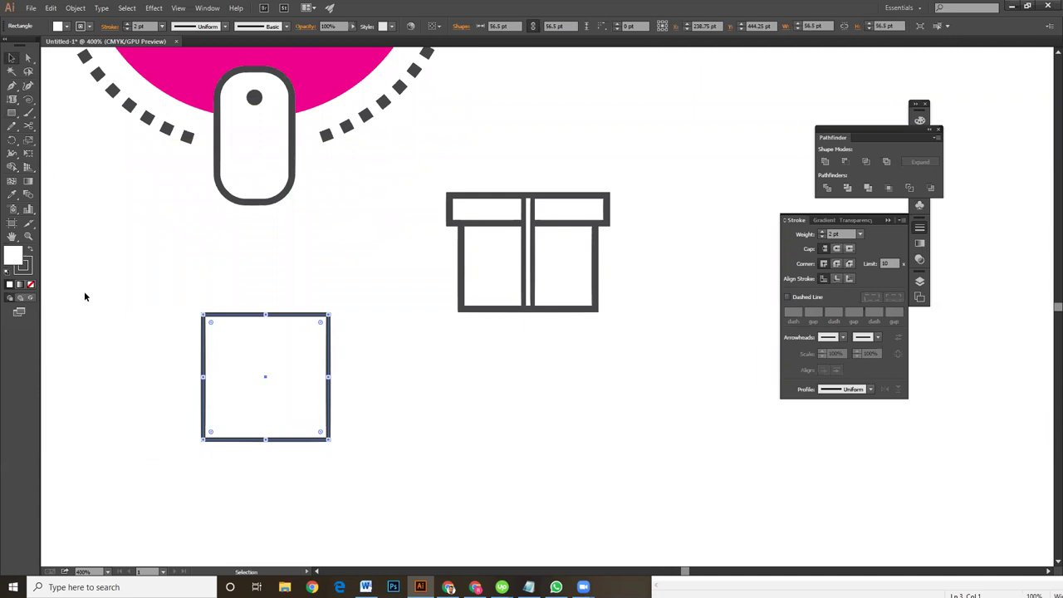
click(29, 249)
click(31, 284)
click(224, 271)
click(261, 317)
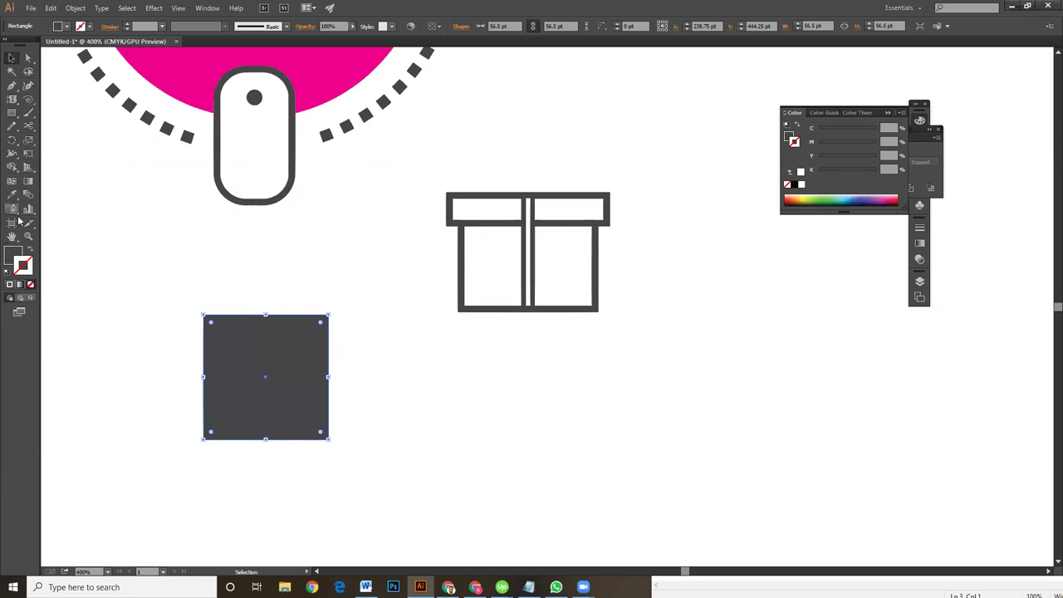
- Draw a circle over the square and align both on horizontal and vertical centres
mouse_move(12, 113)
mouse_down()
mouse_move(51, 148)
mouse_move(55, 139)
mouse_up()
mouse_move(215, 252)
mouse_down()
mouse_move(370, 412)
mouse_move(347, 384)
mouse_up()
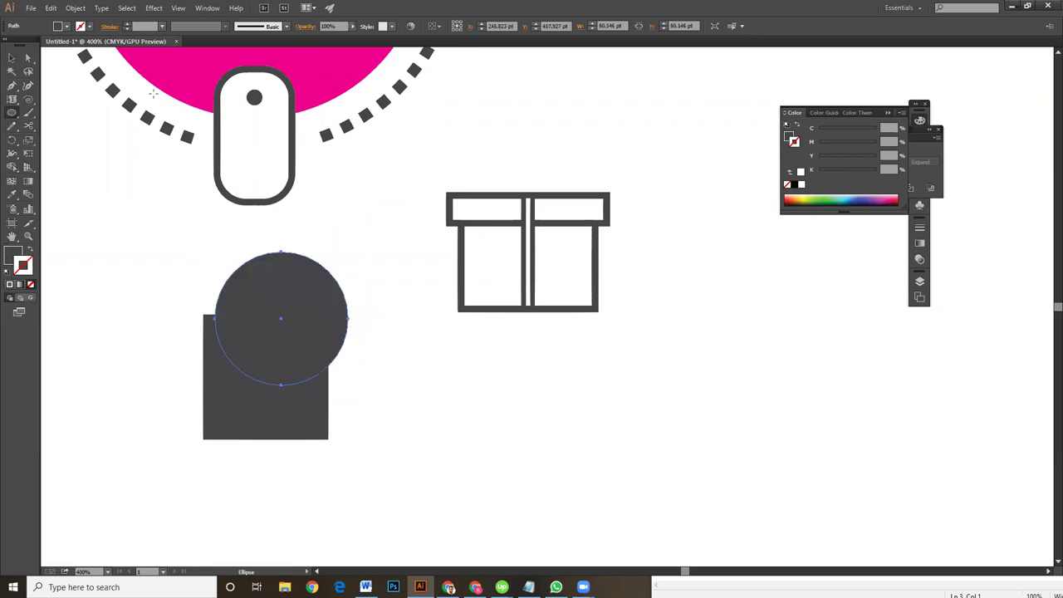
click(10, 57)
shift+click(220, 365)
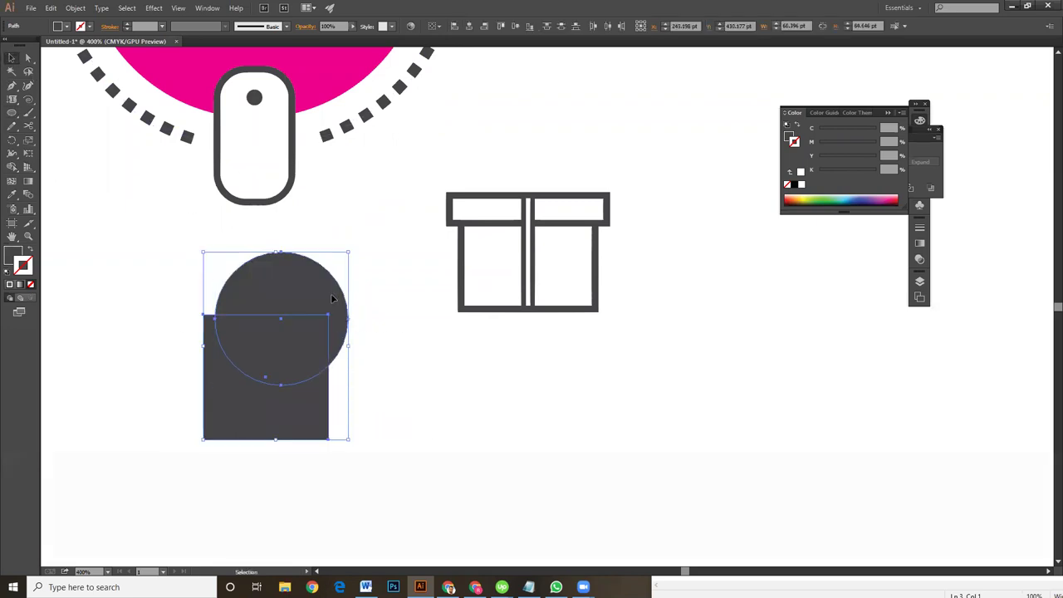
click(469, 26)
click(515, 26)
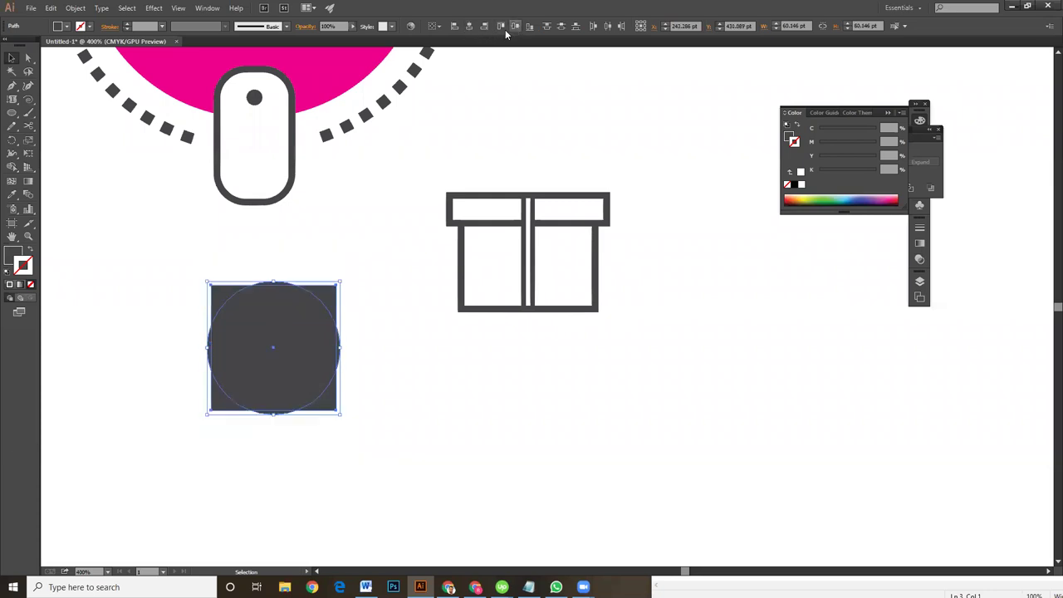
click(430, 393)
key(ctrl+=)
key(ctrl+=)
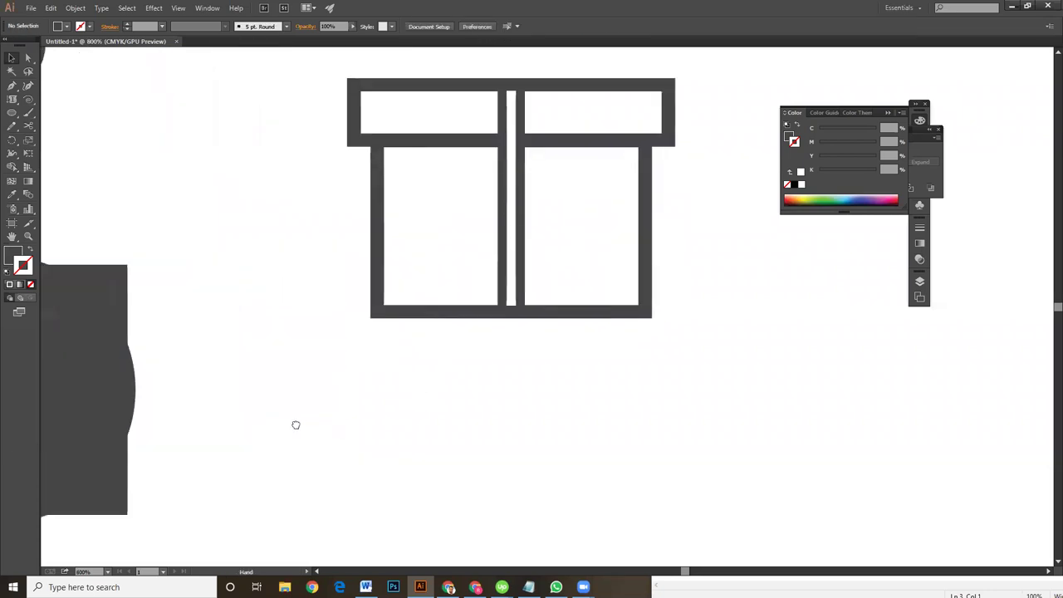
- In Outline view, shrink the circle to fit inside the dark square
drag(296, 424, 615, 352)
key(ctrl+y)
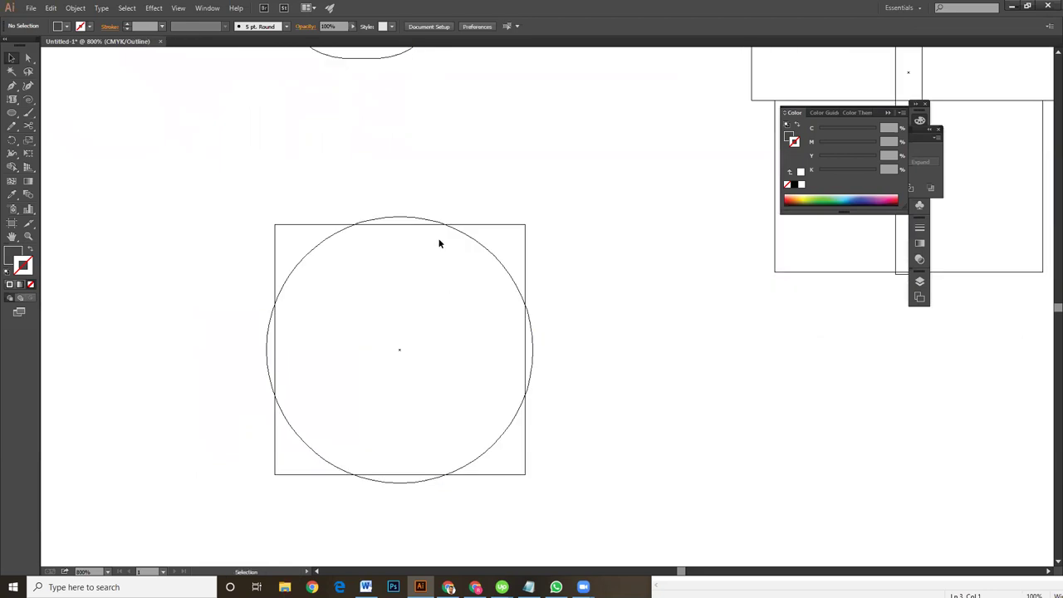
click(489, 243)
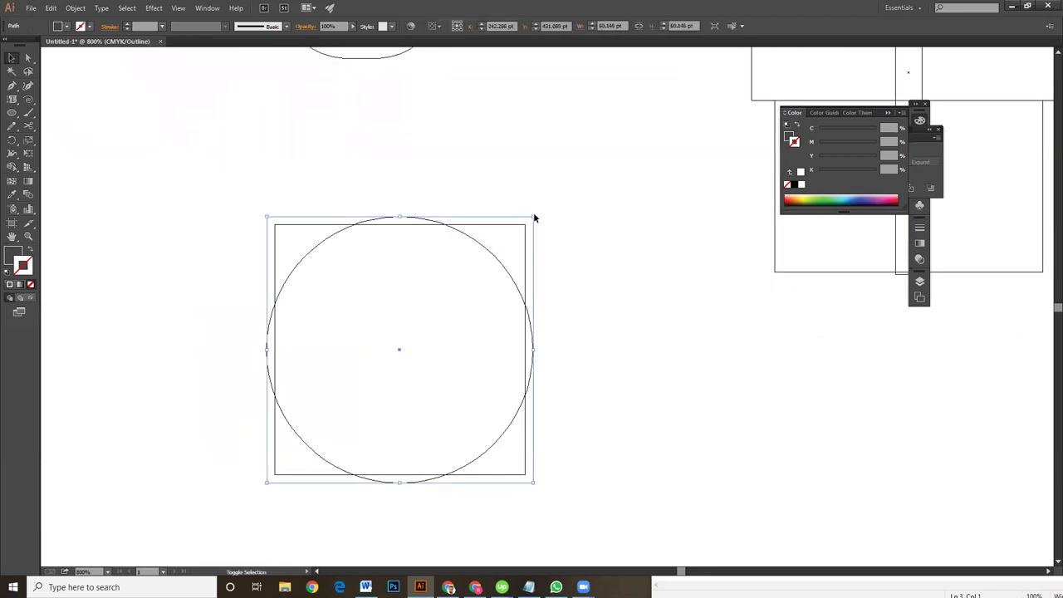
drag(534, 215, 526, 225)
click(615, 259)
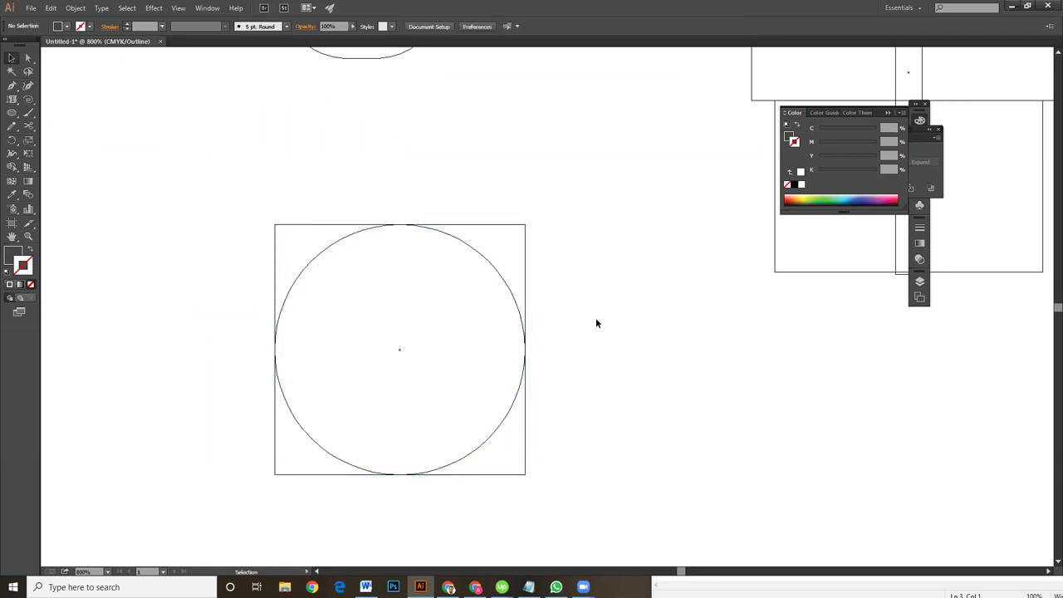
- Zoom in closely to check the circle's edge against the square
drag(210, 188, 589, 467)
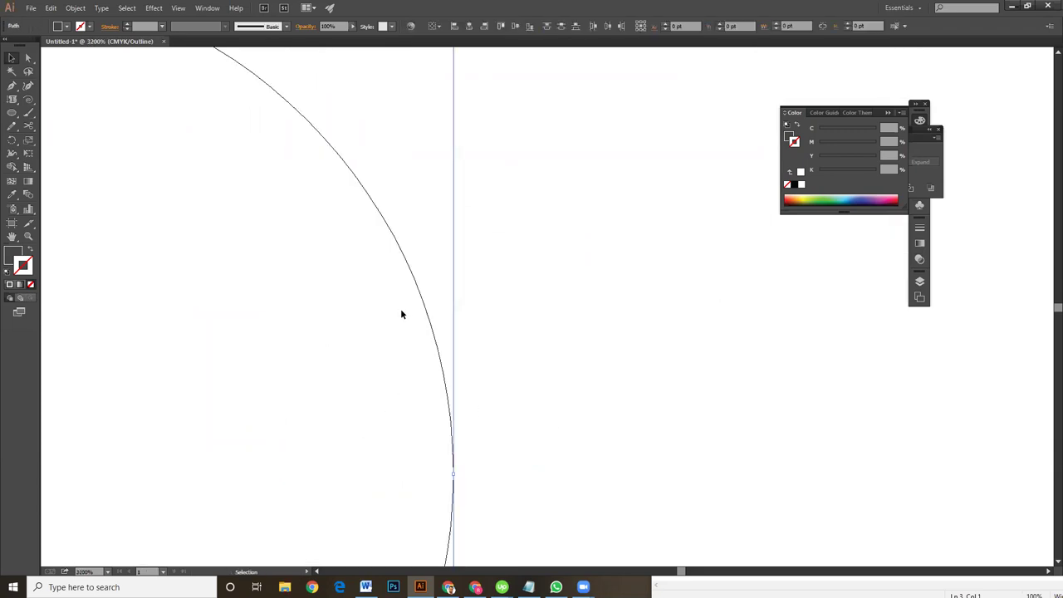
click(401, 384)
scroll(573, 385, down, 2)
scroll(596, 441, up, 3)
scroll(534, 279, up, 5)
scroll(495, 251, down, 10)
scroll(495, 251, left, 9)
scroll(424, 371, right, 2)
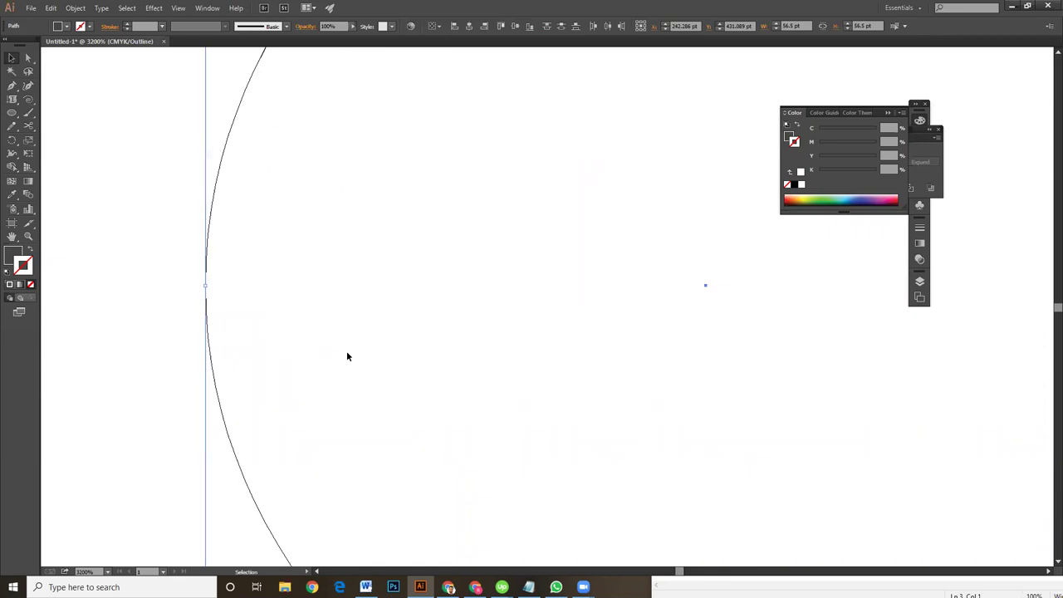
scroll(347, 353, down, 3)
scroll(379, 344, down, 2)
scroll(465, 418, right, 2)
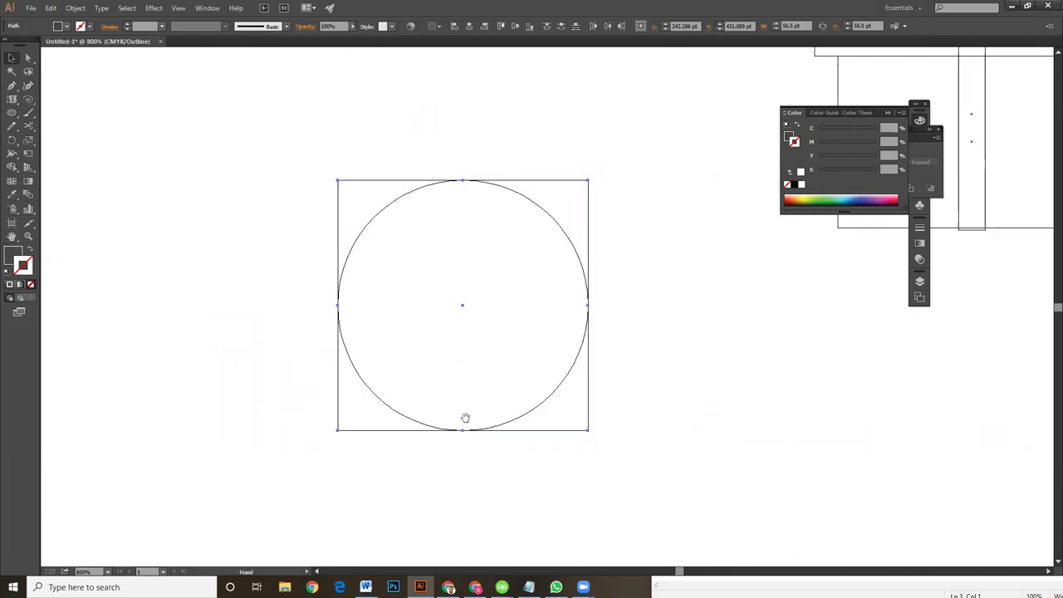
- Back in Preview, remove the circle's outline and give it a pale grey-blue fill
key(ctrl+y)
click(389, 167)
drag(285, 155, 592, 382)
click(800, 171)
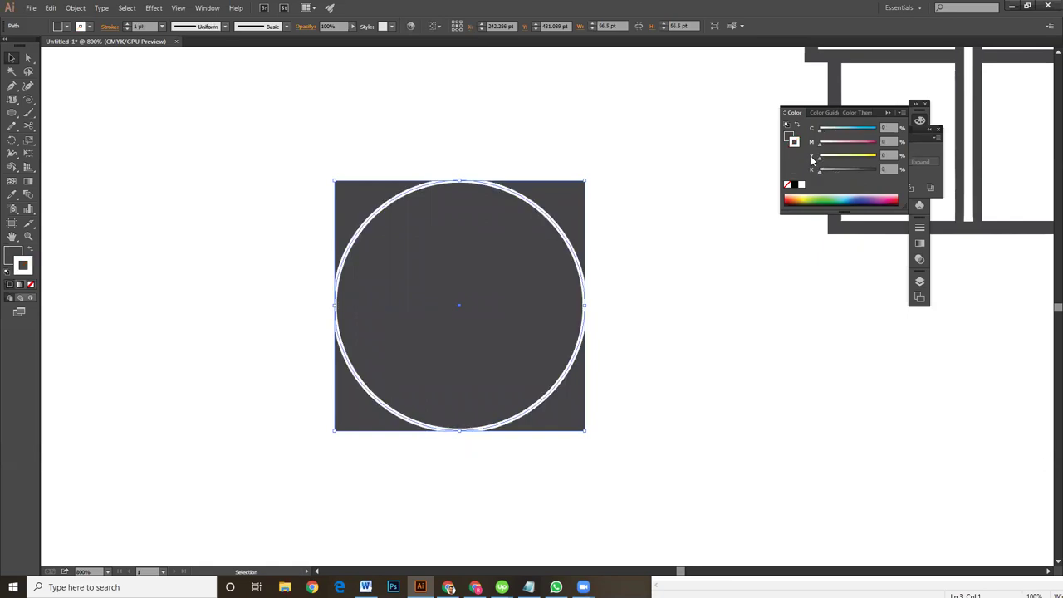
key(slash)
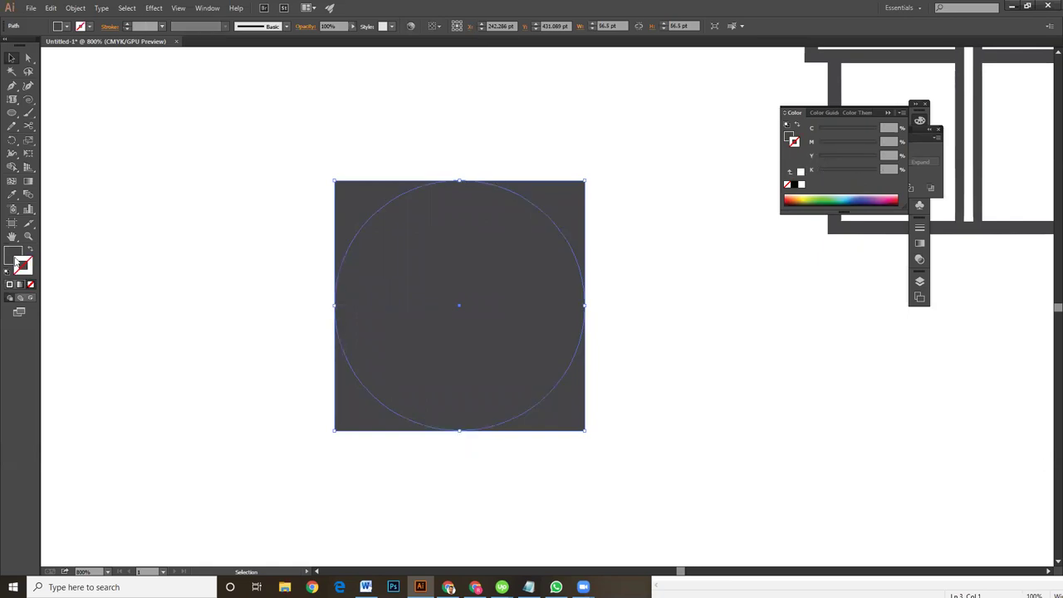
click(12, 252)
mouse_move(842, 154)
mouse_down()
mouse_move(821, 155)
mouse_move(822, 128)
mouse_up()
drag(380, 126, 607, 372)
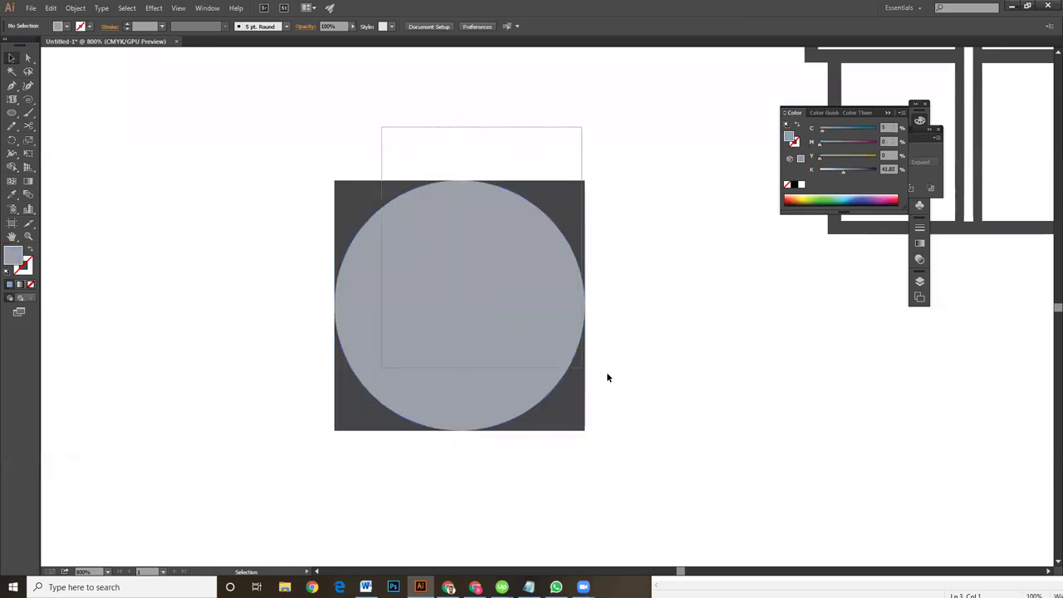
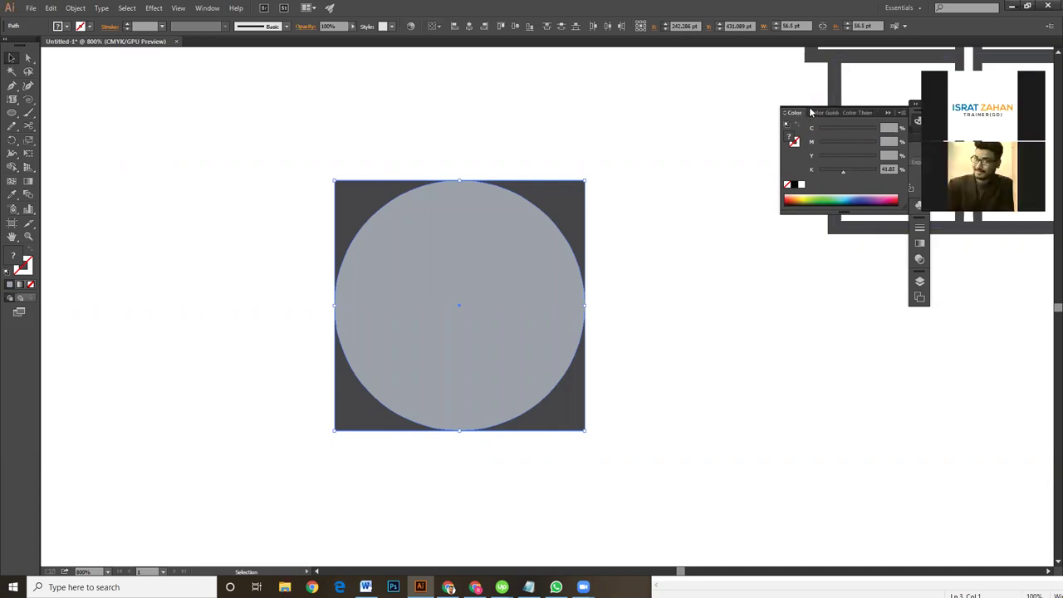
- Divide the grey circle and dark square into separate pieces with Pathfinder
drag(818, 112, 706, 378)
drag(861, 118, 797, 253)
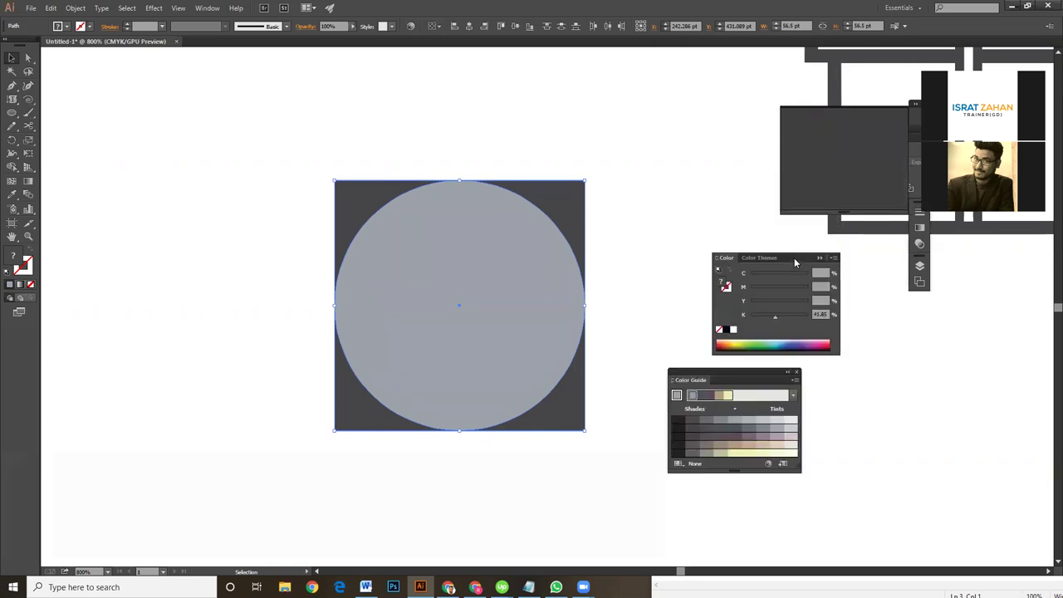
click(919, 133)
mouse_move(873, 133)
mouse_down()
mouse_move(675, 172)
mouse_move(730, 153)
mouse_up()
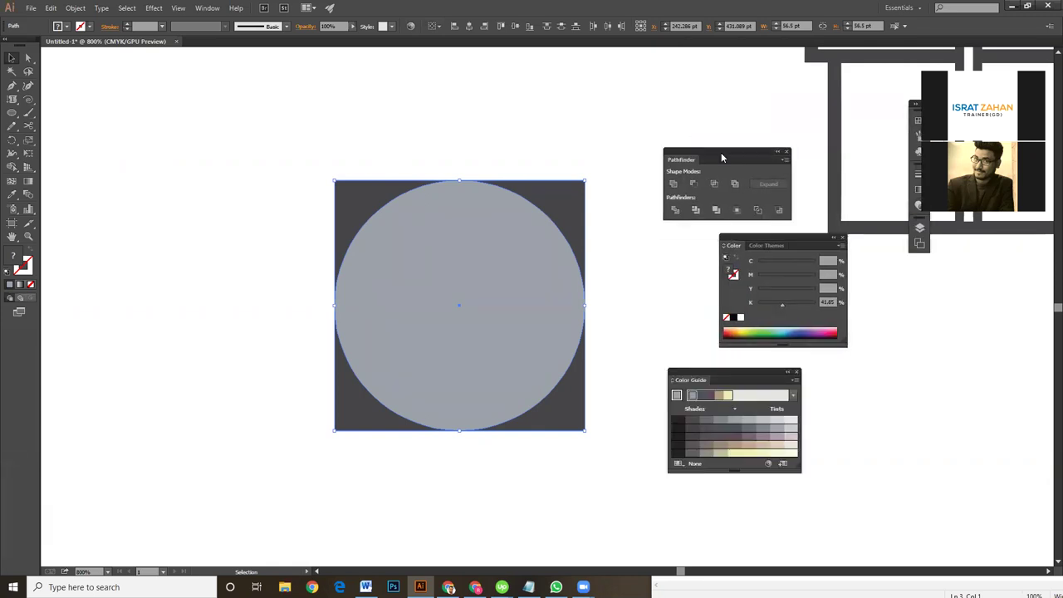
click(674, 210)
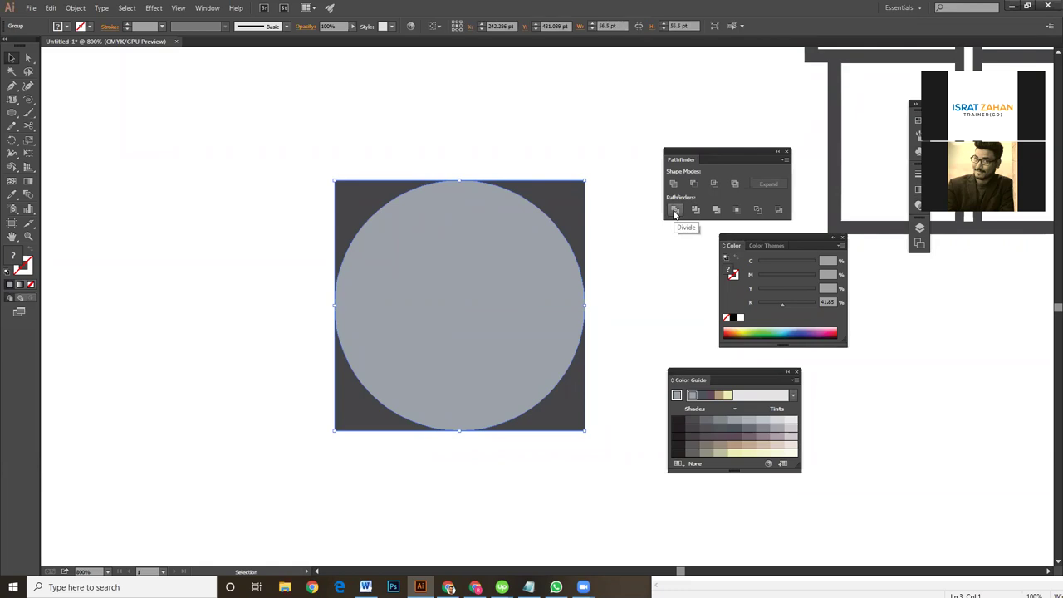
- Delete the square's top-right, top-left and bottom-left corner pieces
key(a)
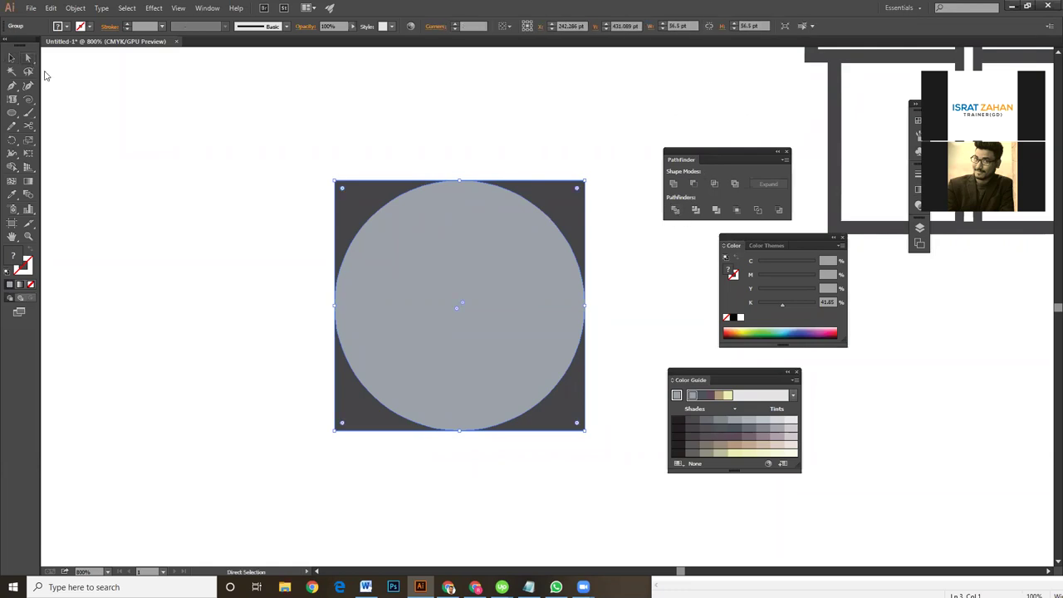
click(354, 128)
click(524, 284)
drag(592, 199, 562, 169)
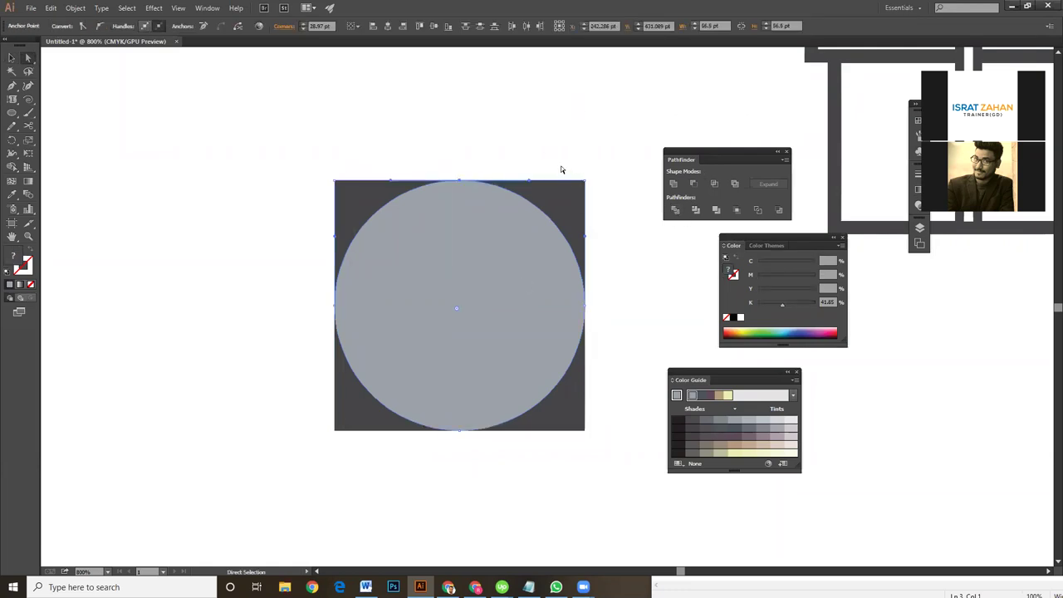
key(Delete)
drag(317, 174, 354, 203)
key(Delete)
drag(313, 410, 366, 442)
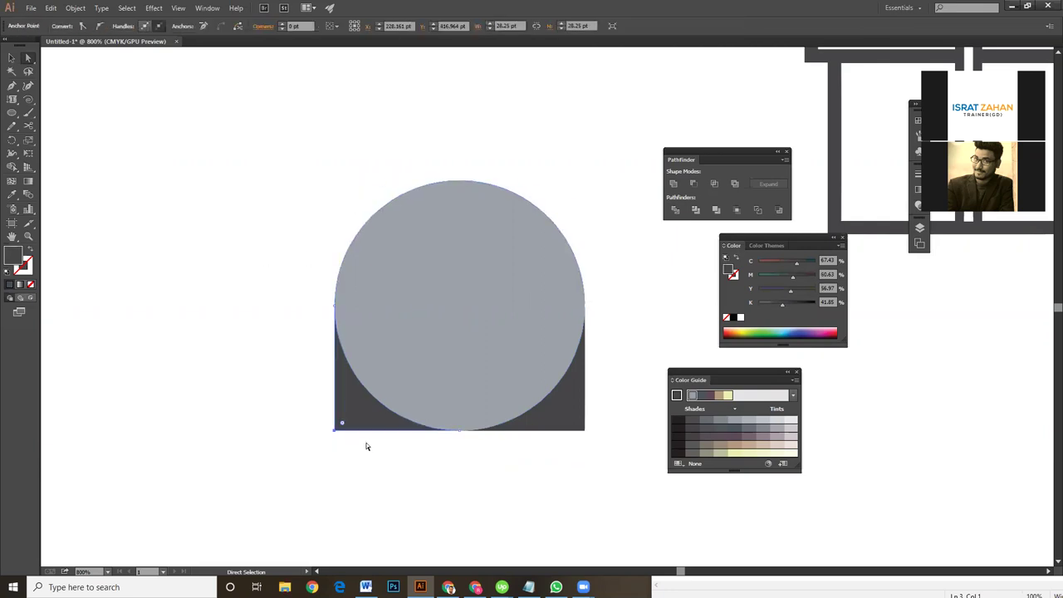
key(Delete)
- Unite the circle and remaining bottom-right corner into one teardrop shape
click(12, 57)
click(612, 458)
click(438, 321)
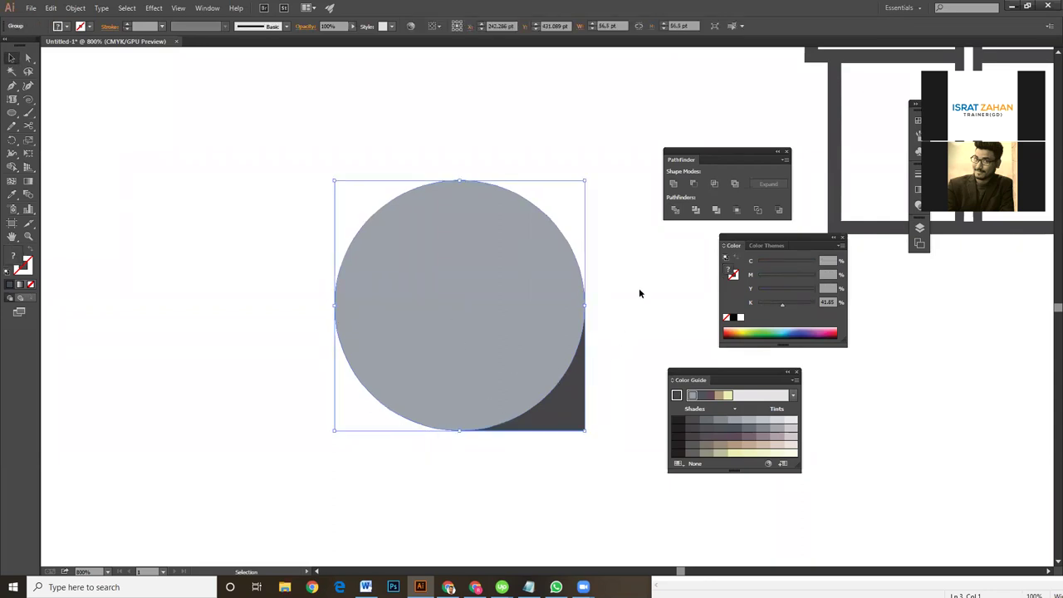
drag(505, 411, 471, 392)
drag(585, 285, 418, 441)
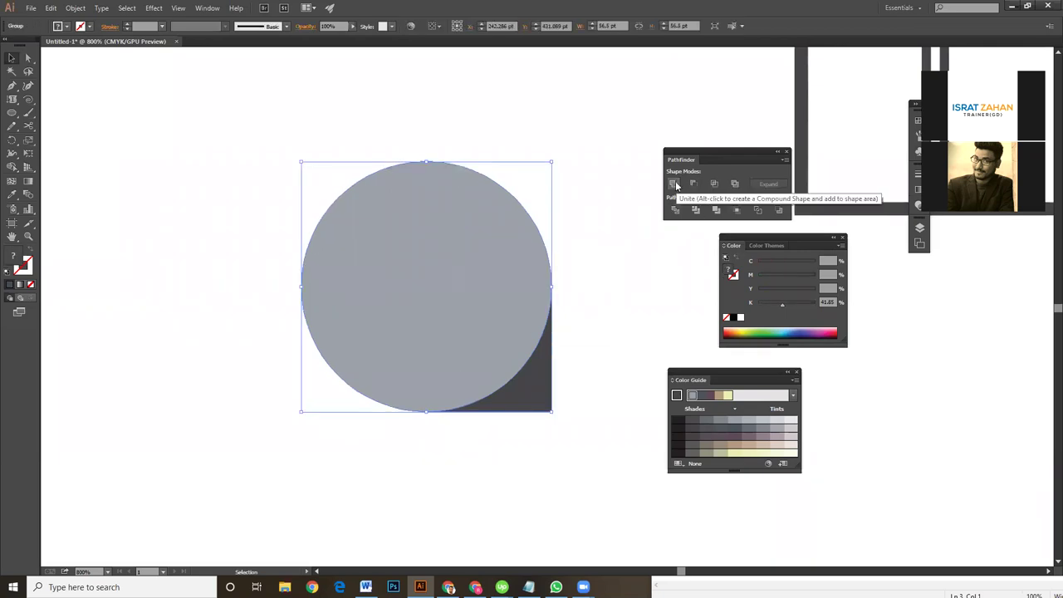
click(590, 240)
click(468, 387)
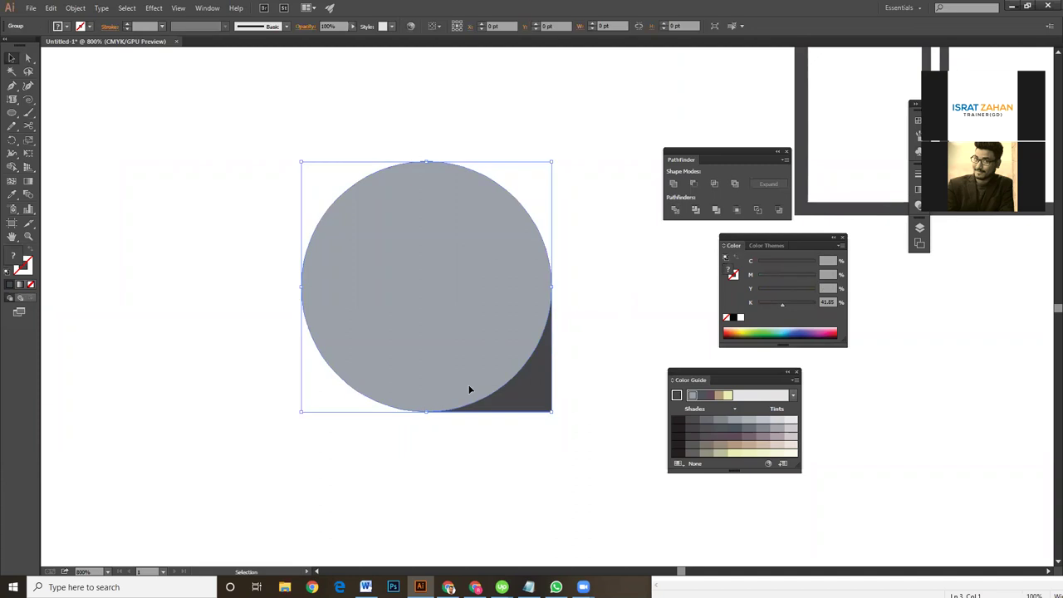
click(672, 185)
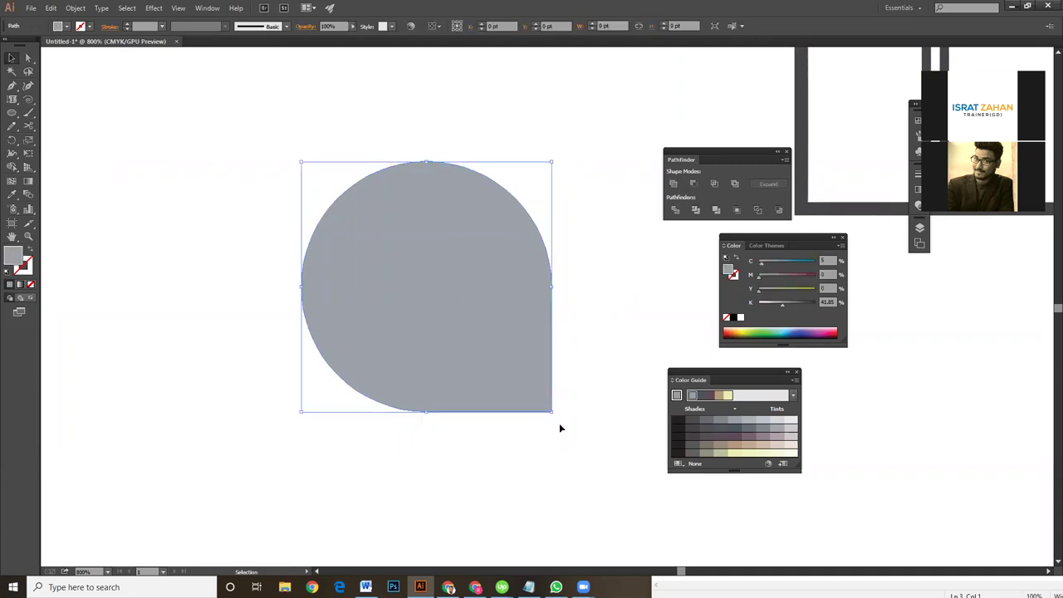
- Scale the teardrop down to a small size by its corner handle
drag(552, 412, 352, 291)
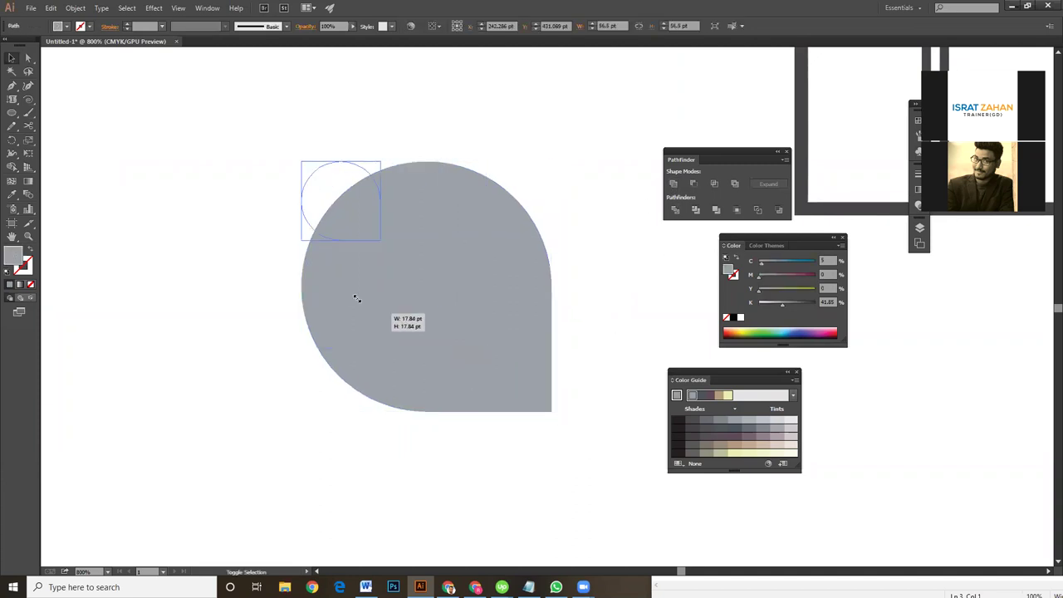
click(563, 333)
key(ctrl+plus)
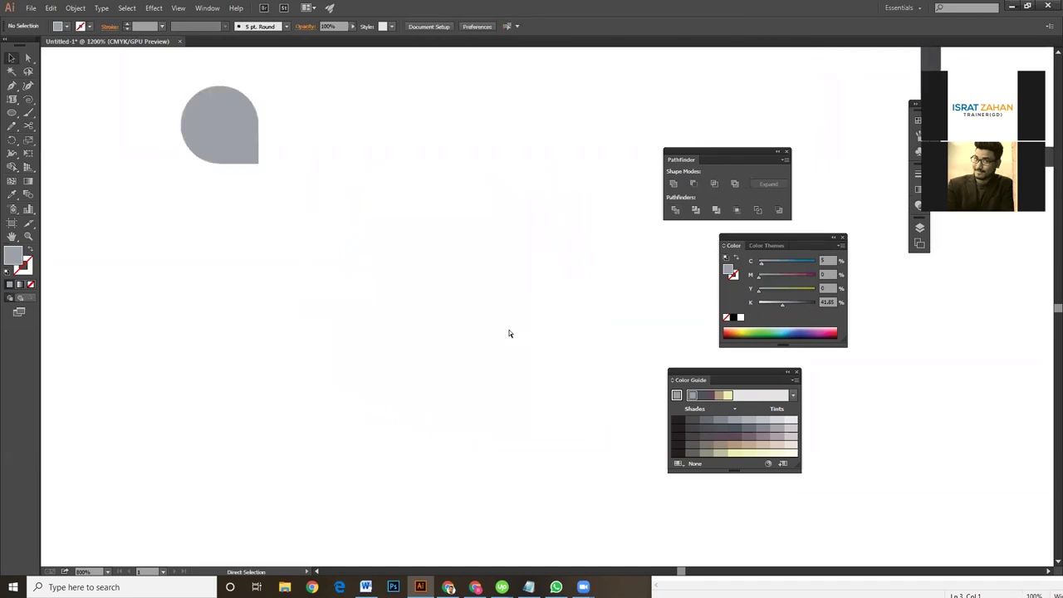
key(ctrl+plus)
key(ctrl+minus)
key(ctrl+minus)
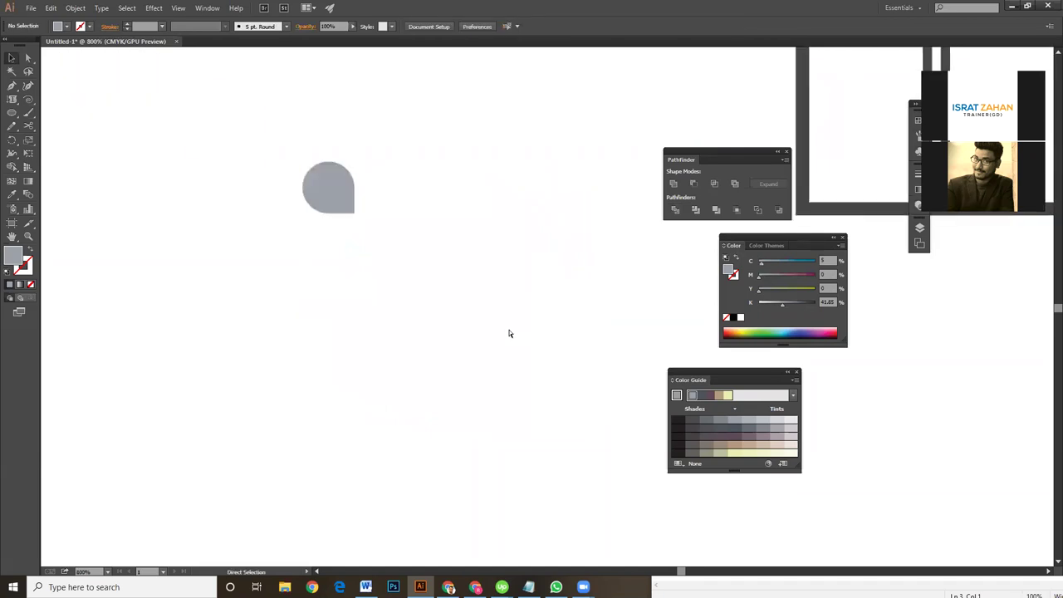
key(ctrl+minus)
key(ctrl+minus)
key(ctrl+minus)
mouse_move(498, 311)
mouse_down()
mouse_move(485, 582)
mouse_move(299, 439)
mouse_move(486, 319)
mouse_up()
- Move the small teardrop above the left half of the gift box
key(a)
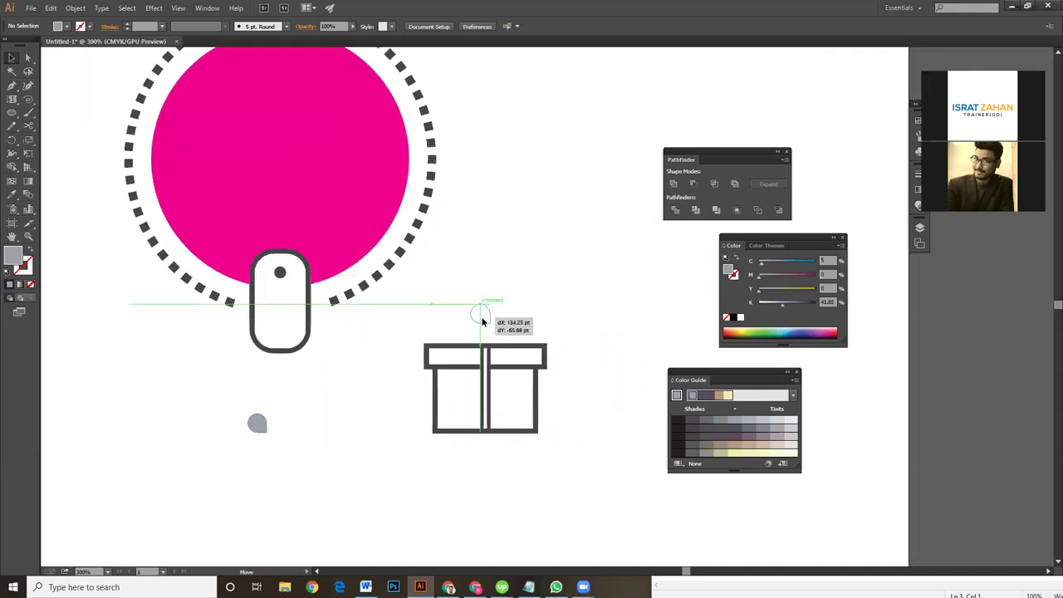
key(ctrl+plus)
key(ctrl+plus)
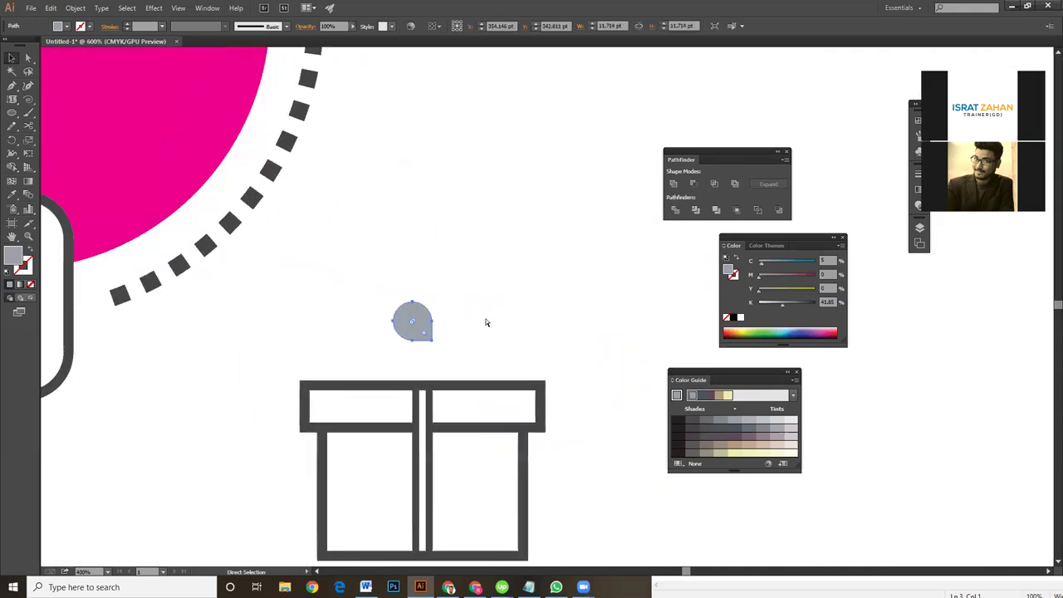
key(ctrl+plus)
drag(450, 404, 506, 345)
key(v)
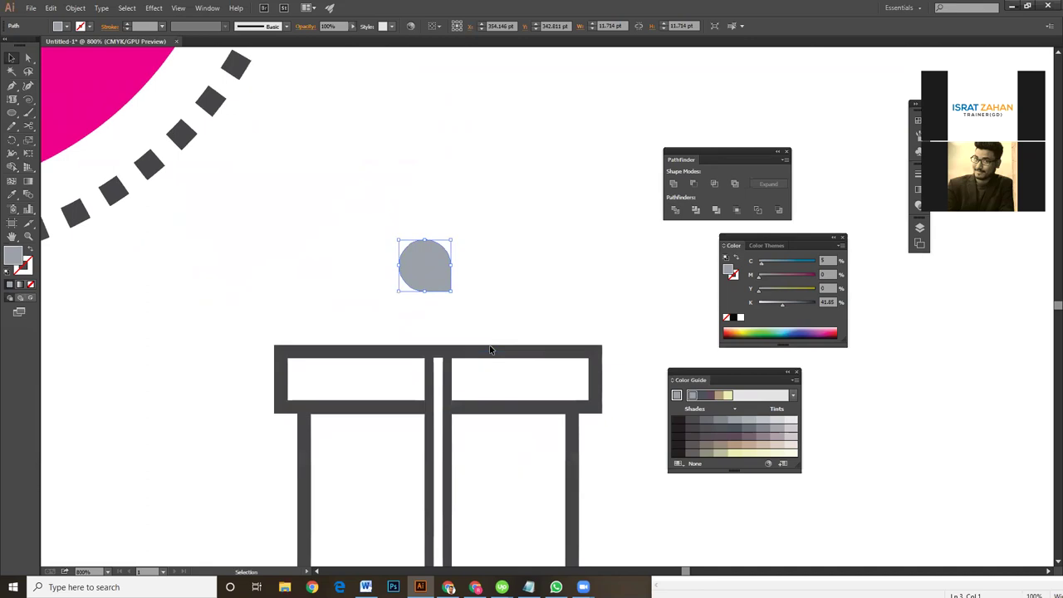
drag(448, 250, 324, 247)
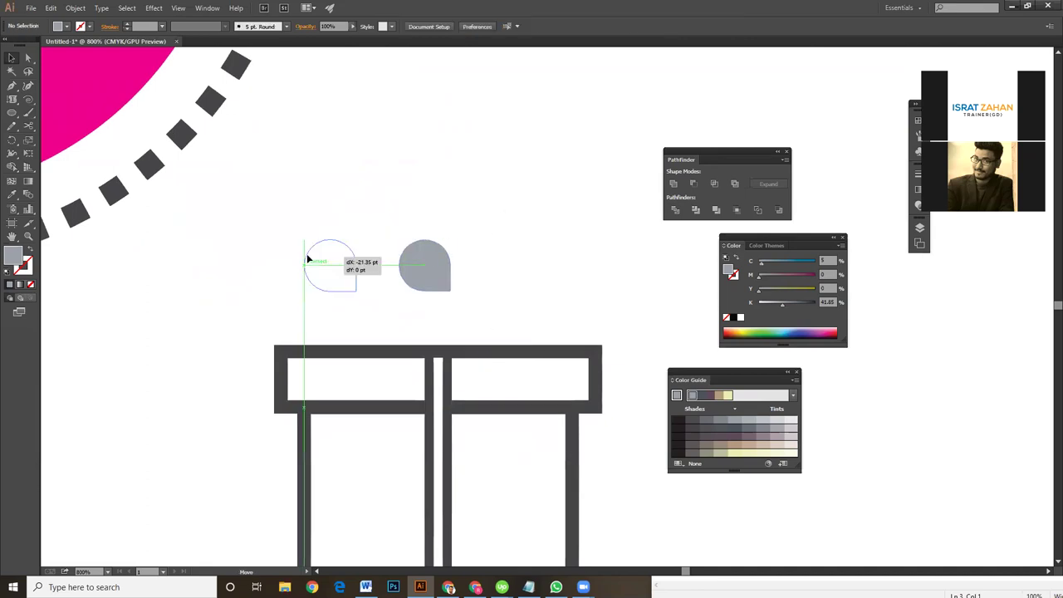
- Swap the teardrop's fill and stroke and set its outline weight to 3 pt
click(31, 250)
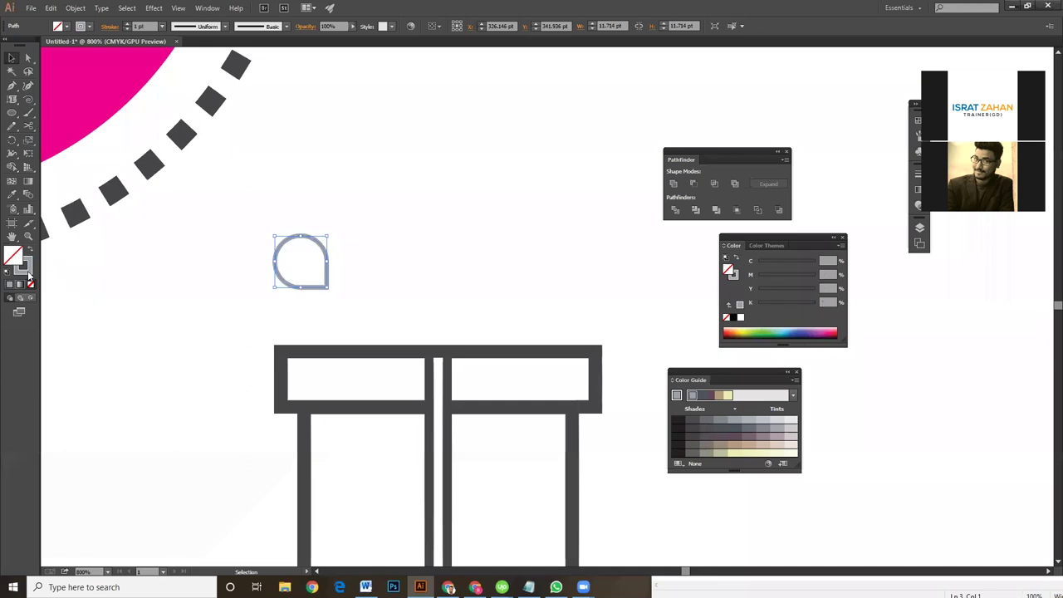
click(127, 25)
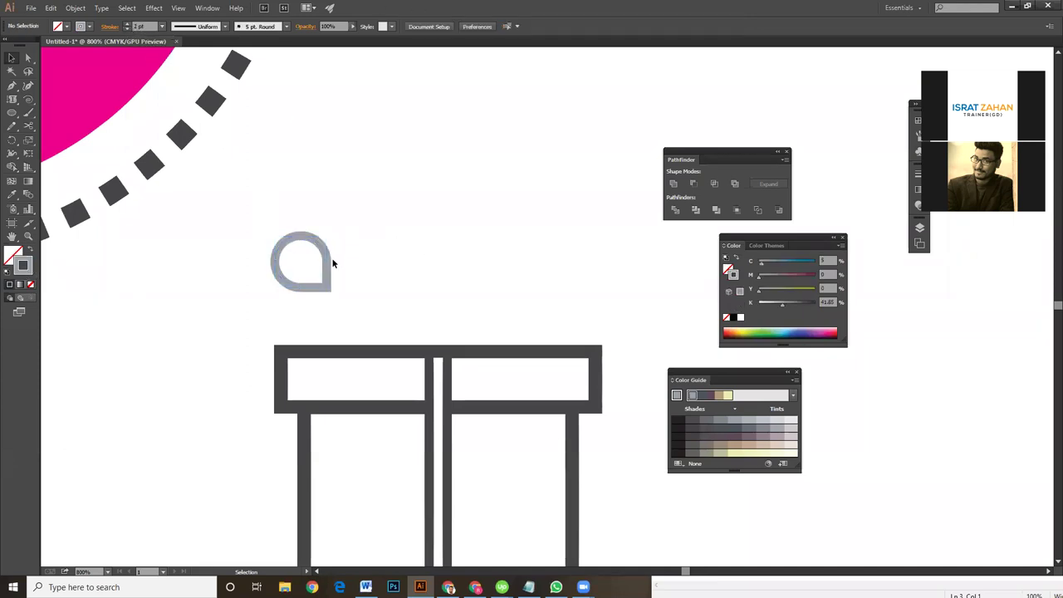
click(128, 29)
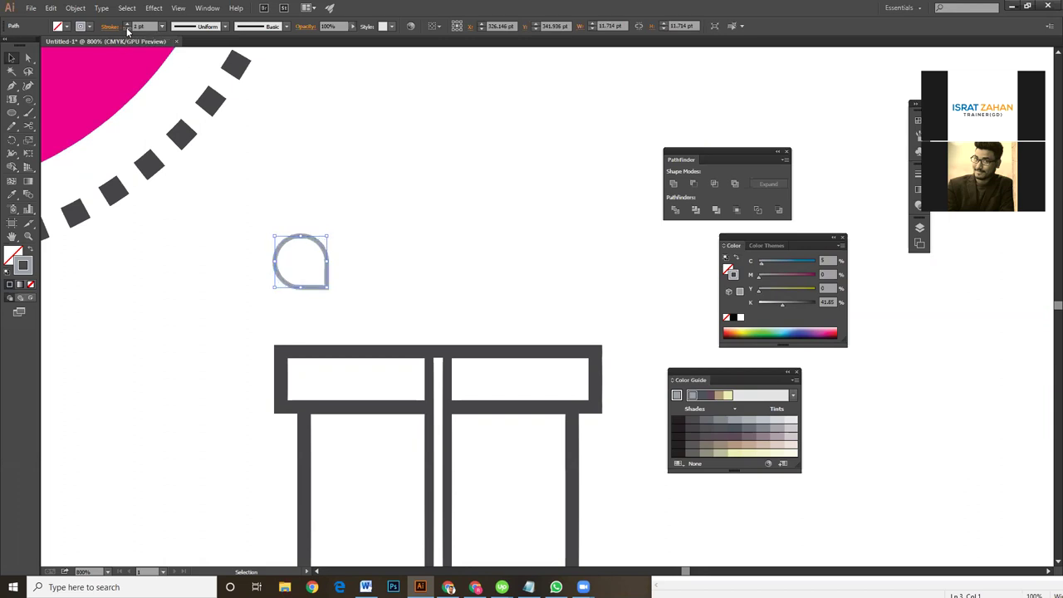
click(397, 279)
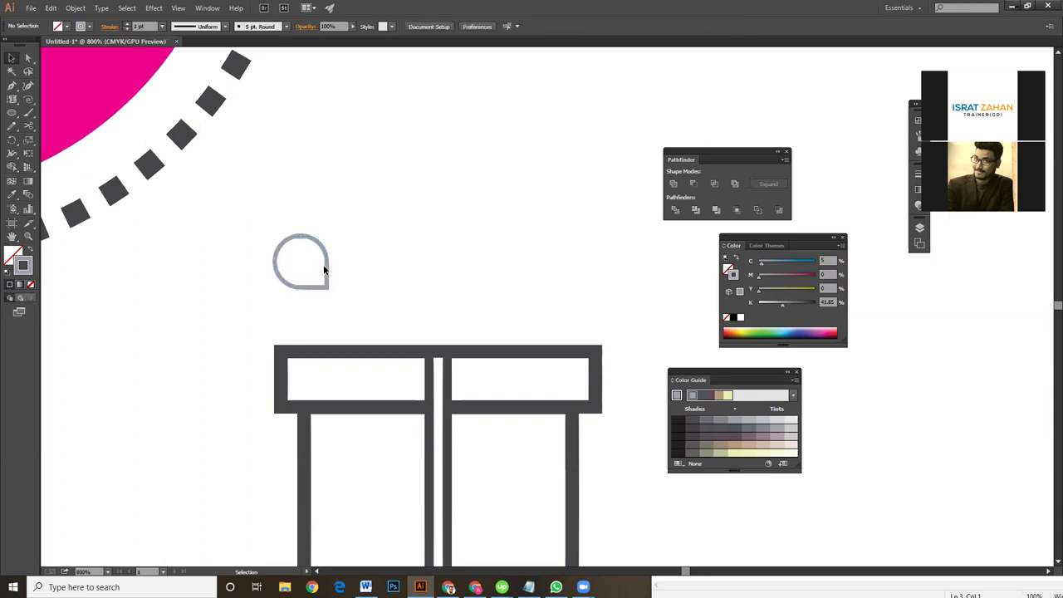
click(323, 265)
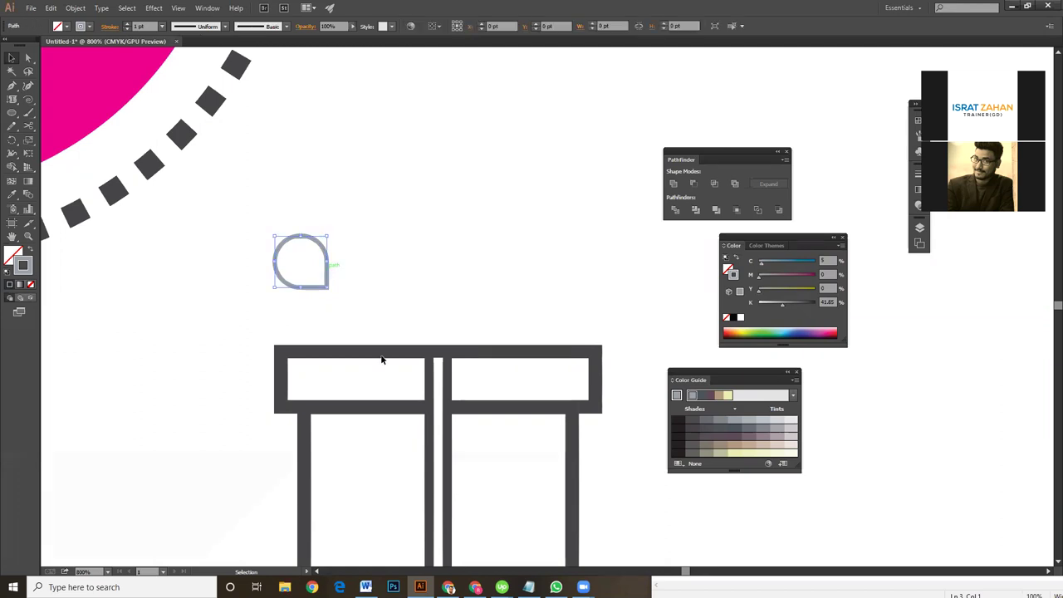
click(386, 358)
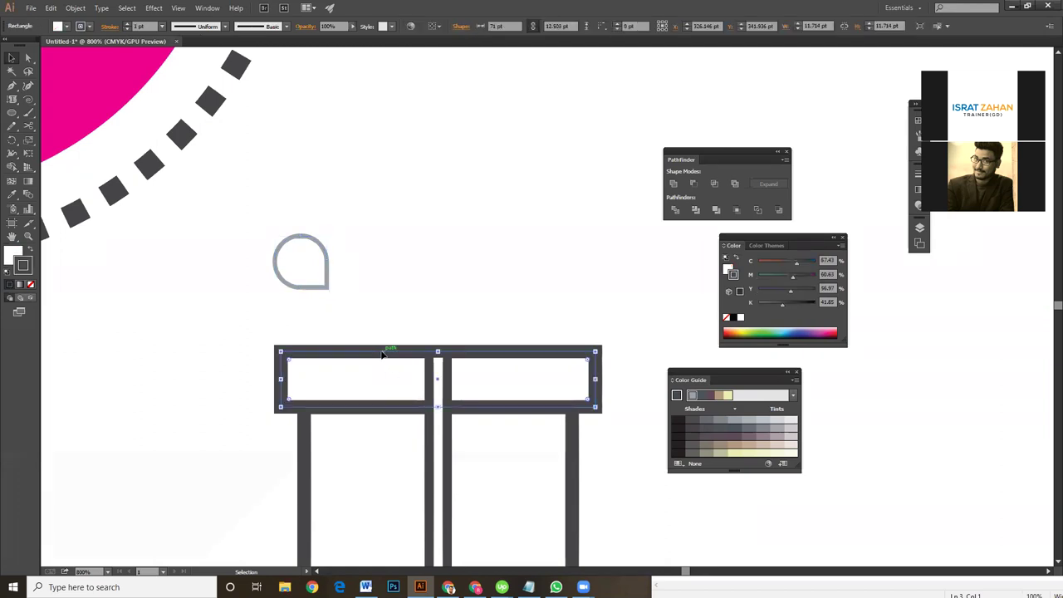
click(326, 264)
click(126, 23)
click(349, 250)
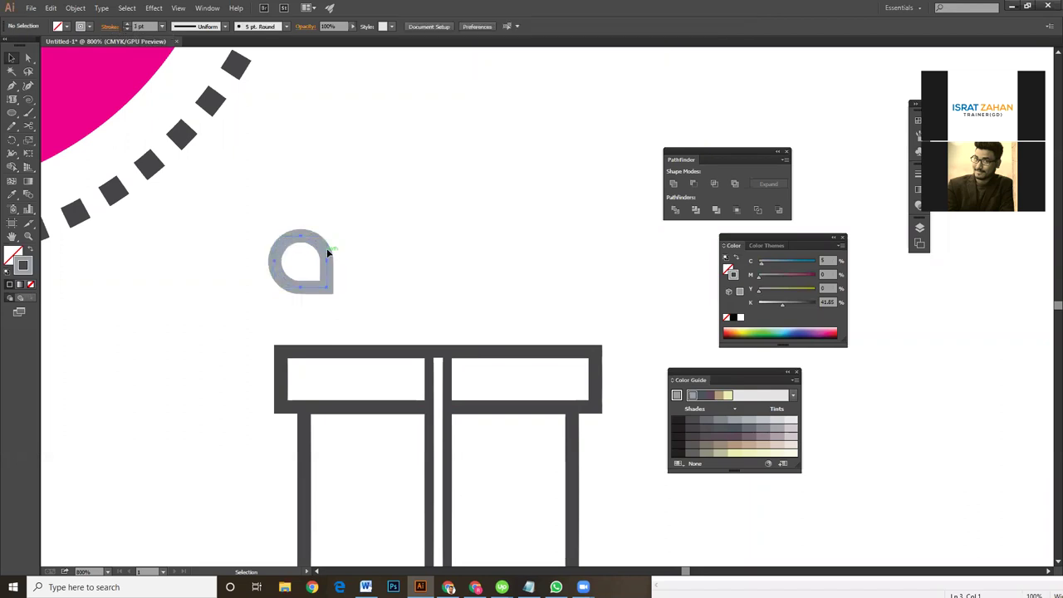
- Enlarge the teardrop outline from its top-right corner
click(328, 252)
drag(329, 233, 383, 179)
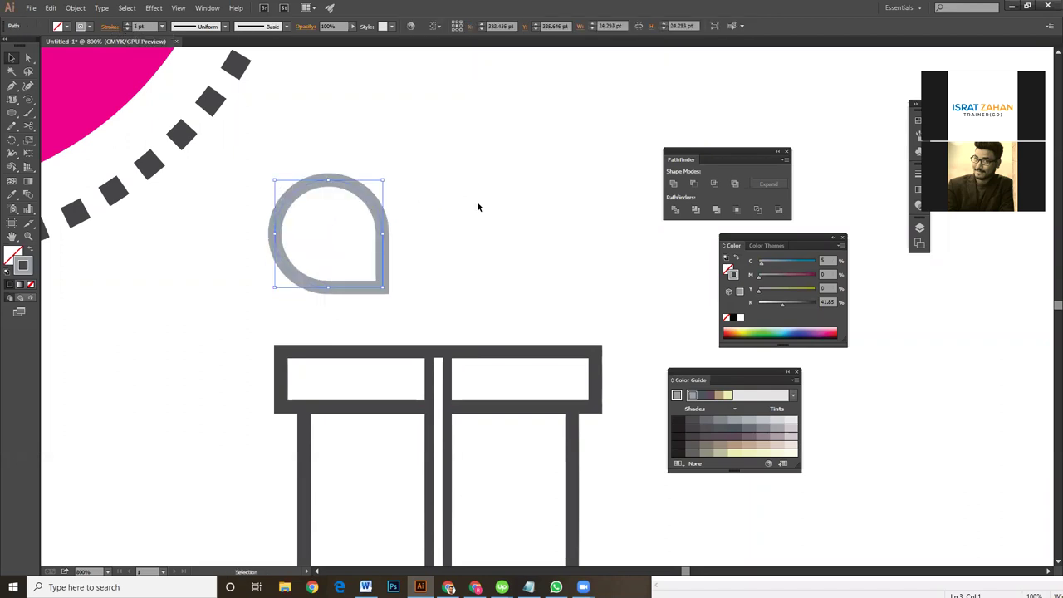
click(462, 278)
drag(467, 312, 461, 330)
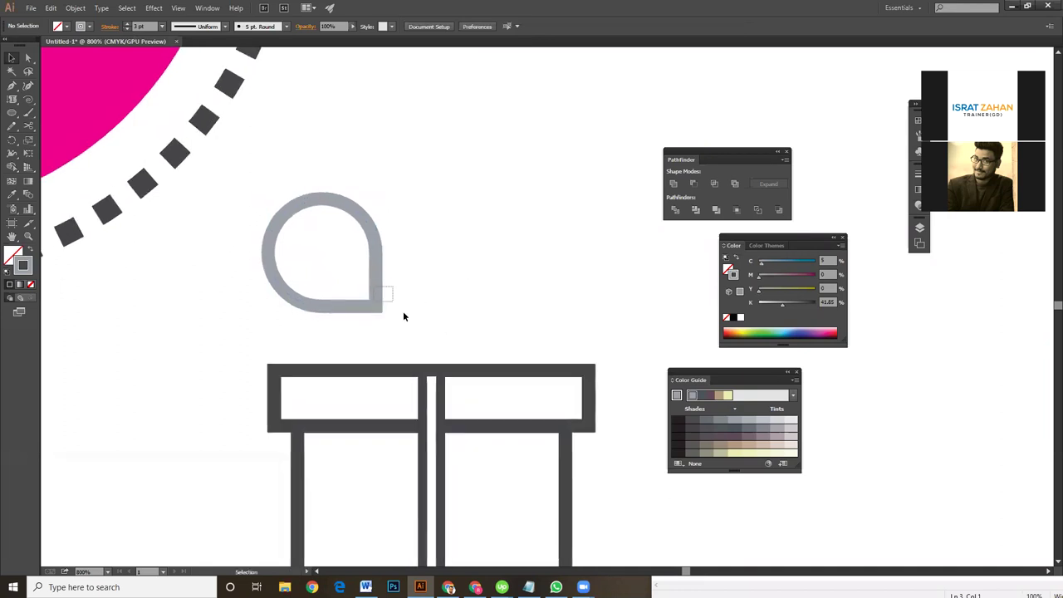
- Make a trial vertical Reflect copy of the teardrop, then undo it
key(ctrl+z)
click(430, 307)
right_click(373, 259)
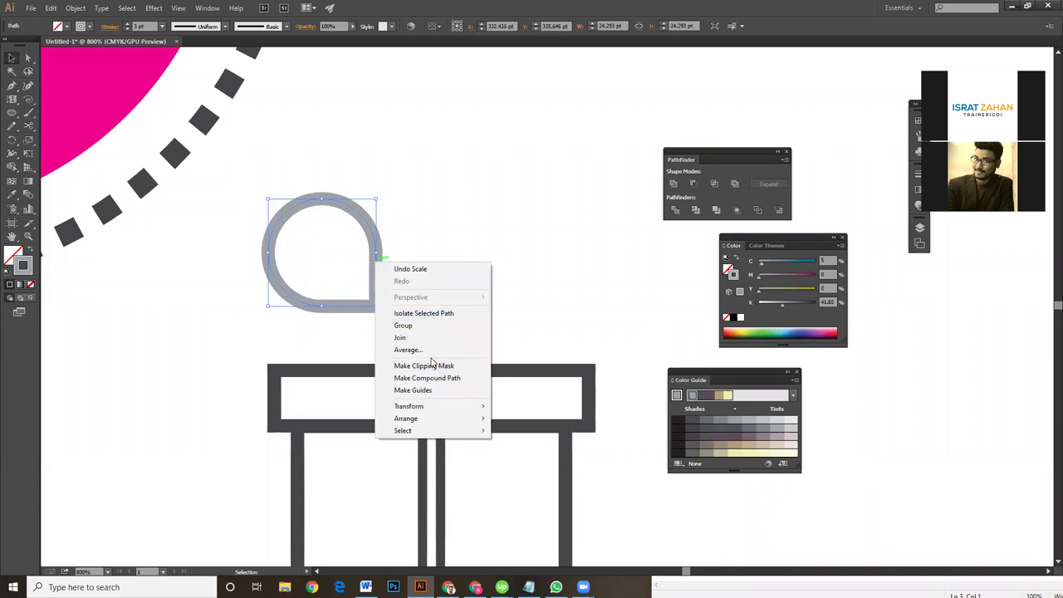
mouse_move(409, 406)
click(536, 449)
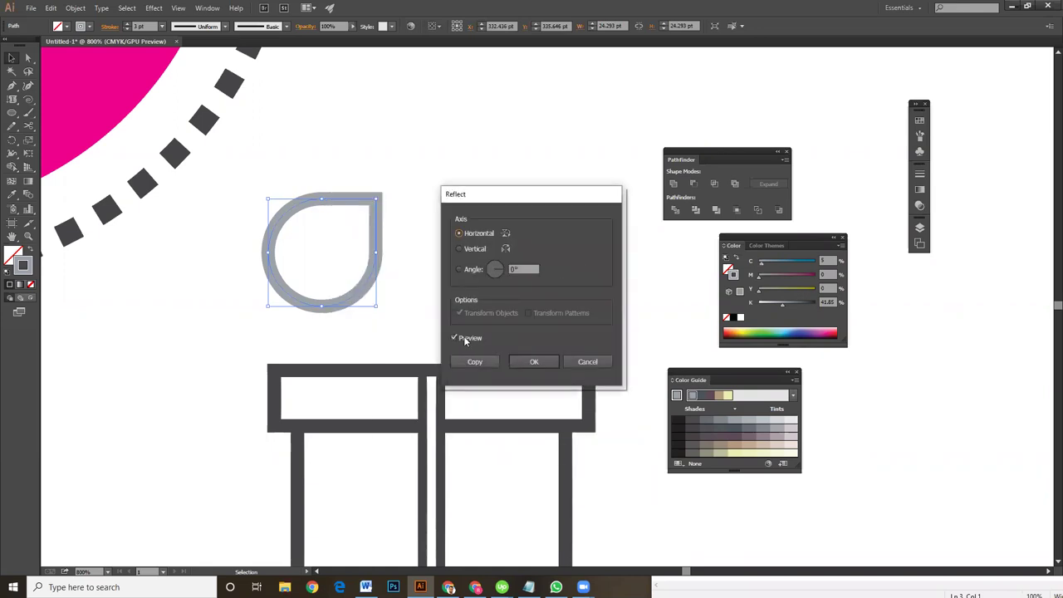
click(479, 250)
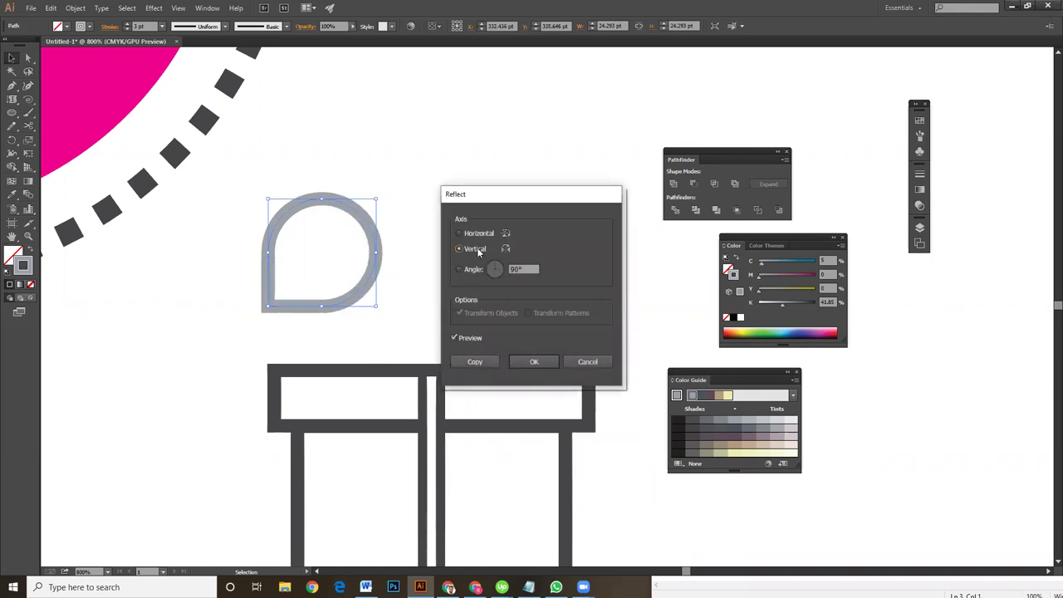
click(494, 361)
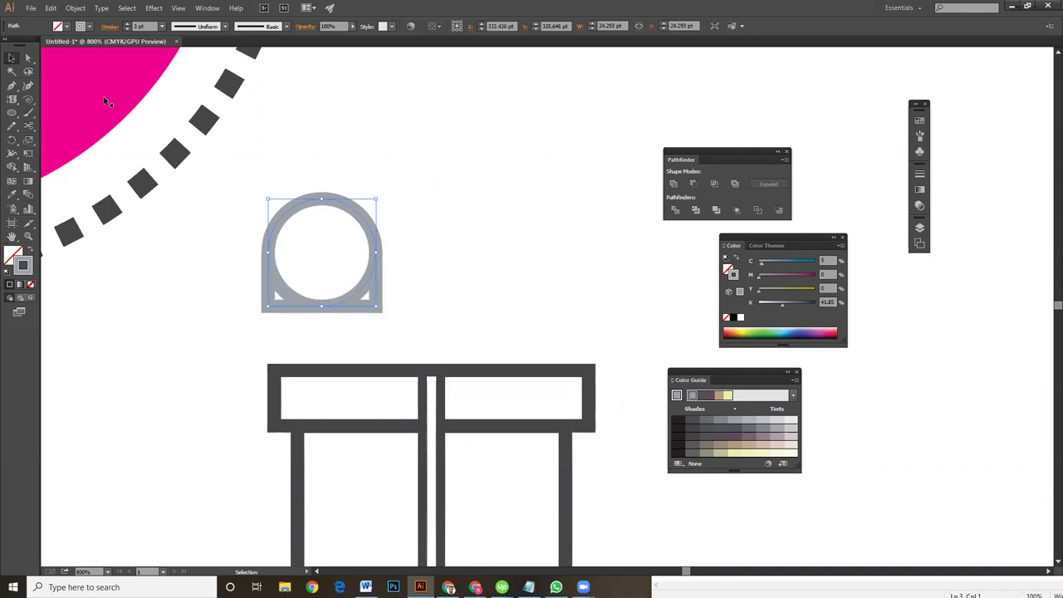
drag(382, 280, 512, 278)
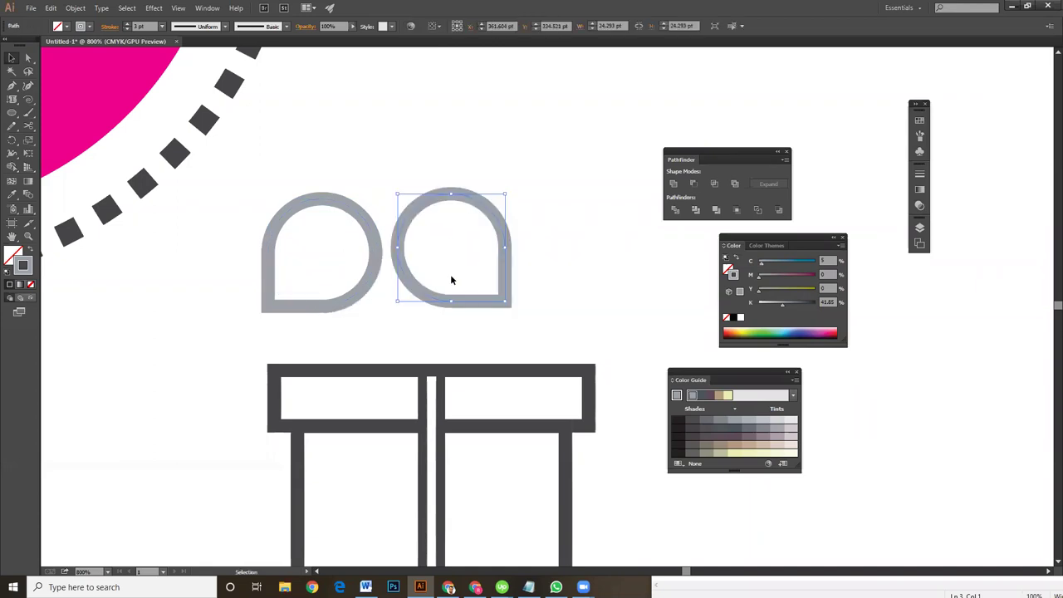
drag(364, 288, 380, 267)
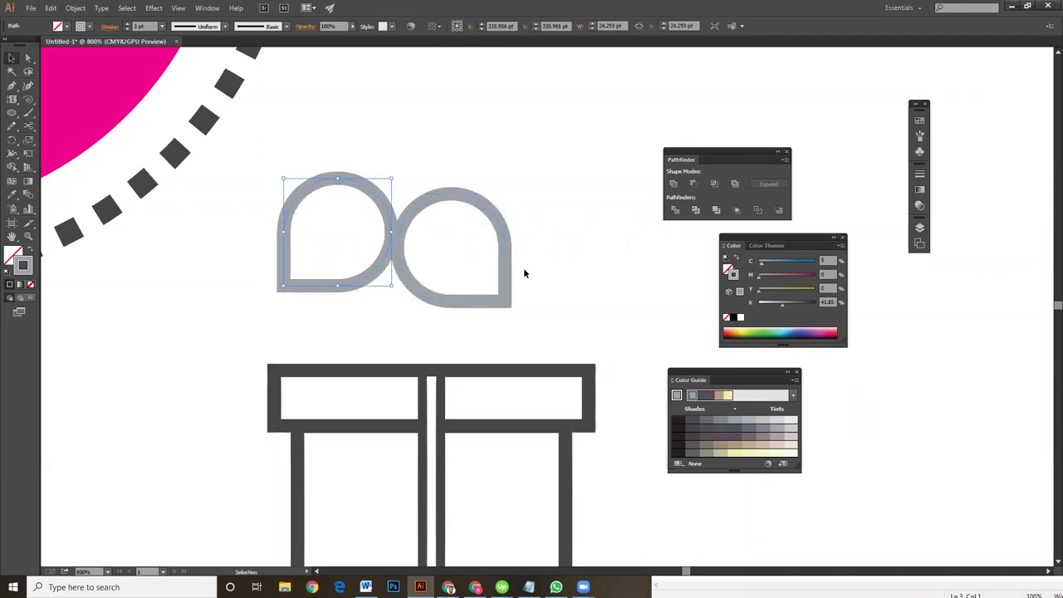
key(ctrl+z)
key(ctrl+z)
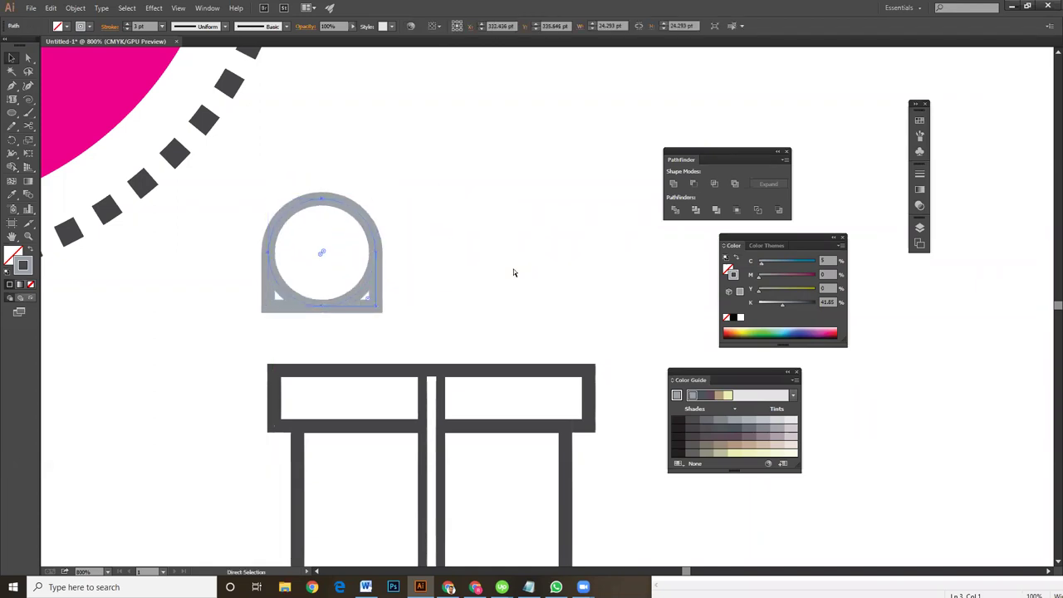
key(ctrl+z)
key(v)
- Create a vertically reflected (90°) copy of the teardrop and shift it right
right_click(375, 264)
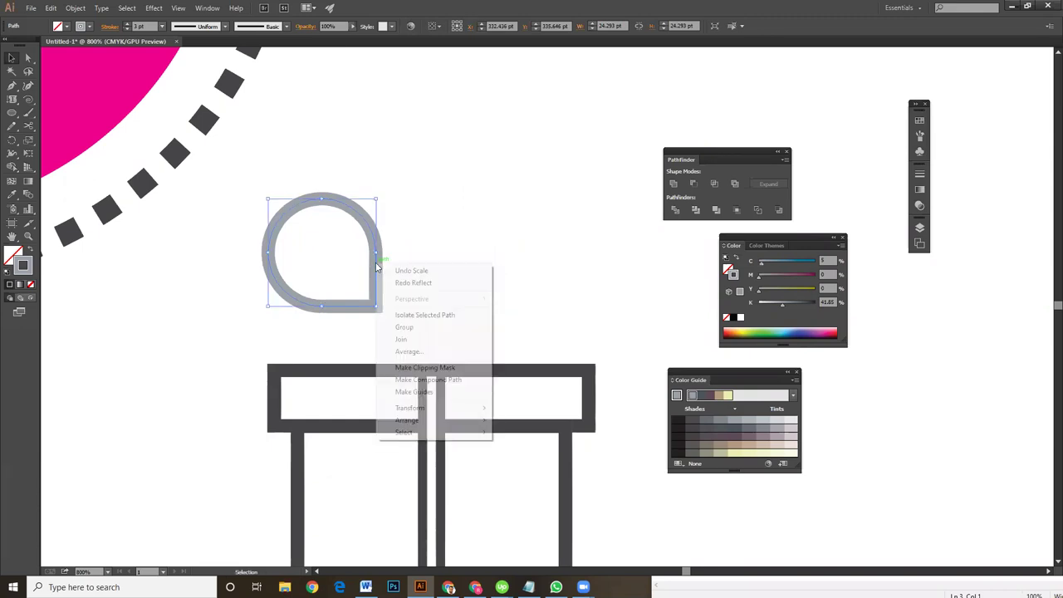
mouse_move(411, 408)
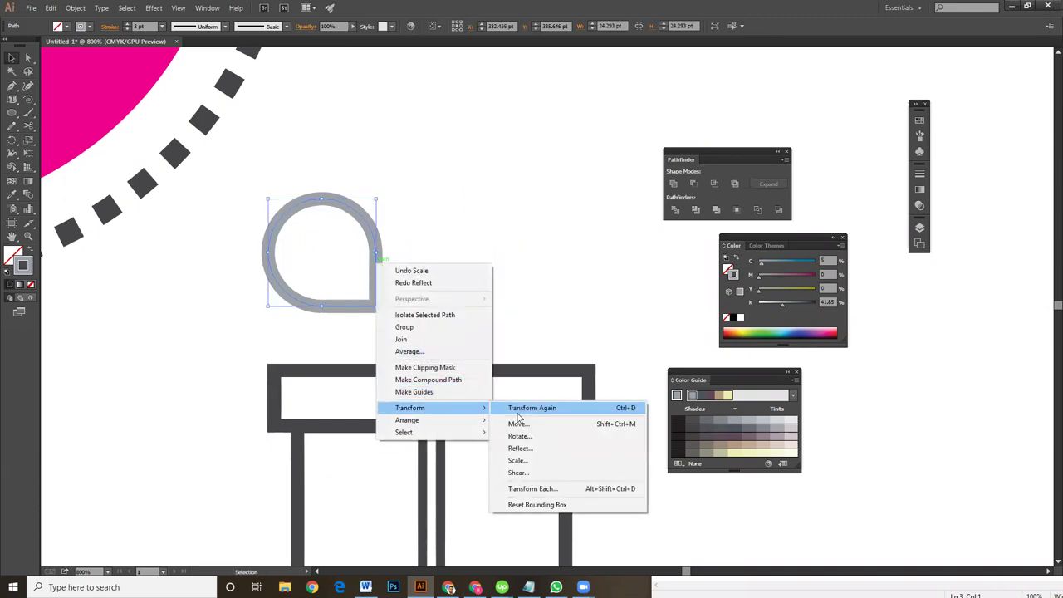
click(528, 448)
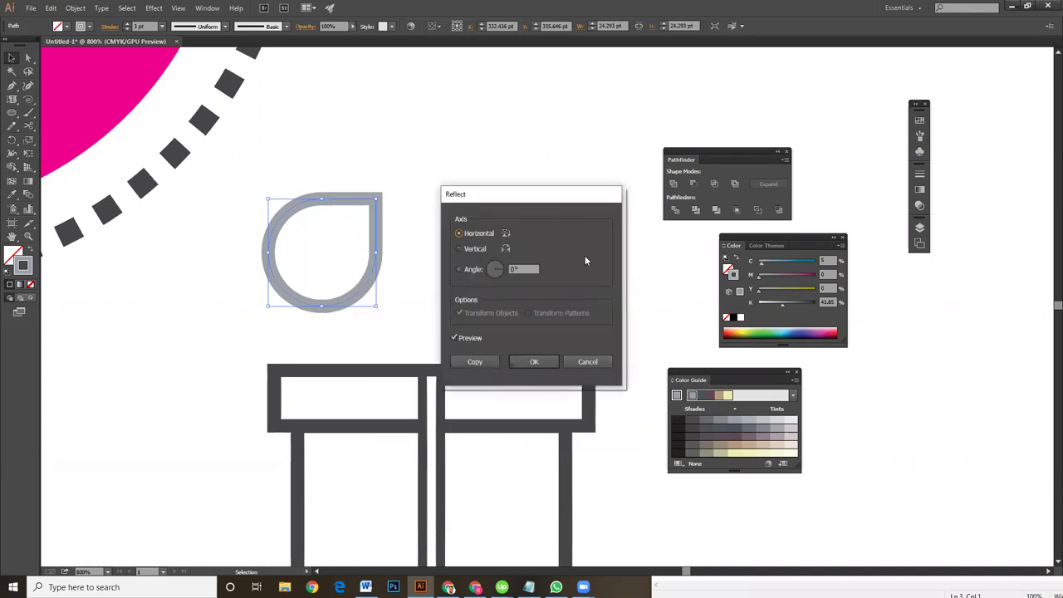
click(459, 249)
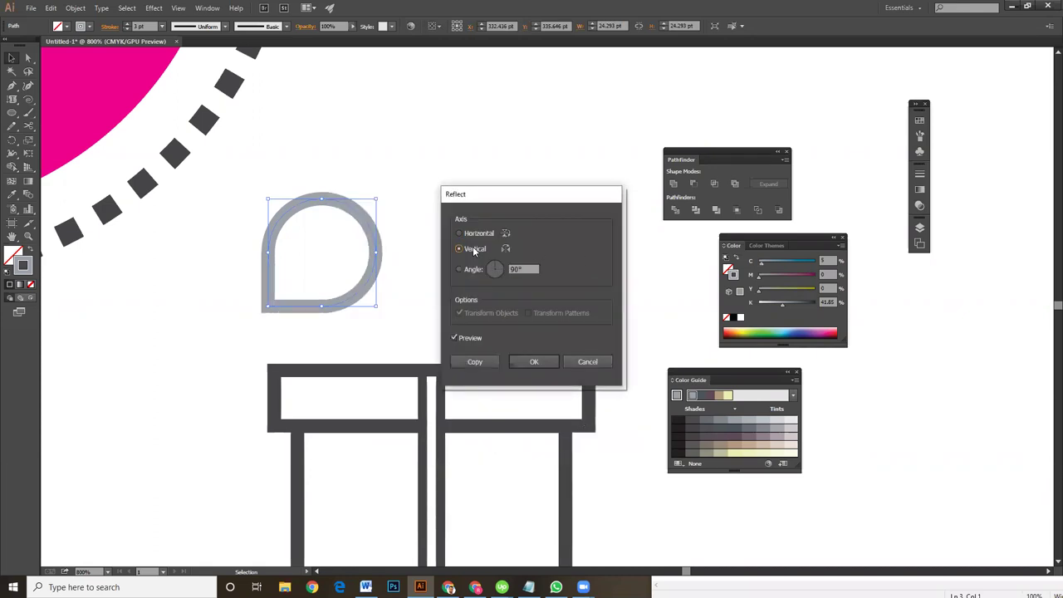
click(474, 362)
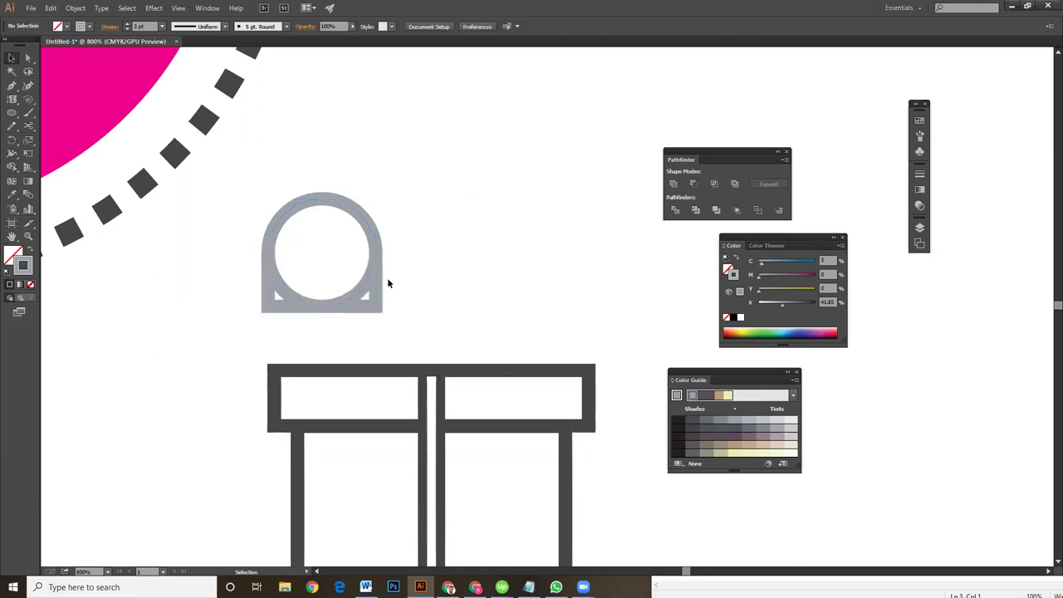
drag(379, 283, 486, 286)
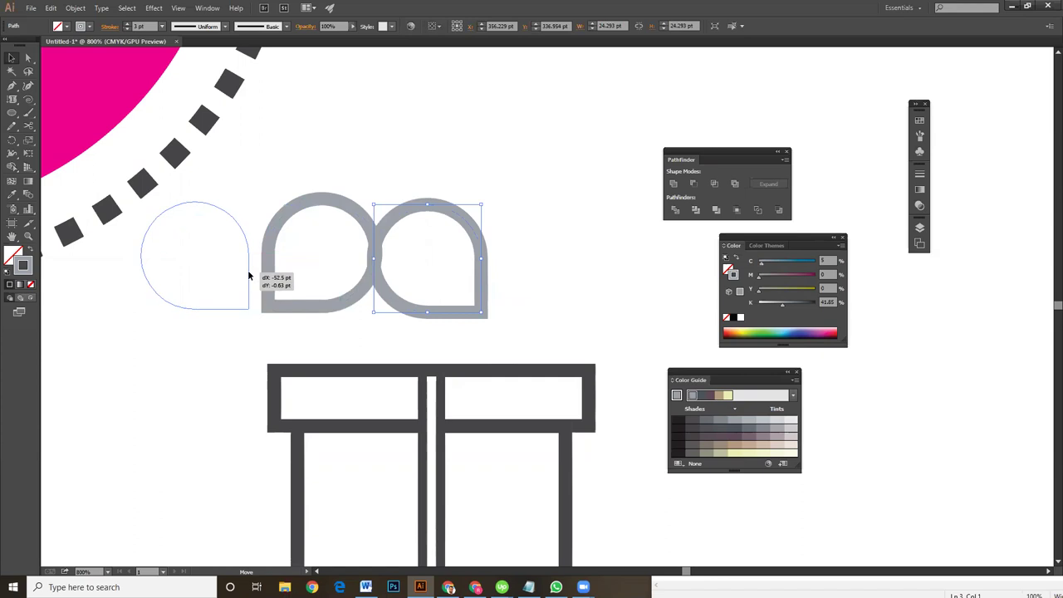
- Place the mirrored teardrop right beside the original
drag(480, 273, 240, 270)
click(539, 289)
drag(399, 306, 590, 334)
key(ctrl+plus)
drag(481, 310, 482, 317)
- Set Align Stroke to Inside for both teardrops
drag(390, 292, 486, 363)
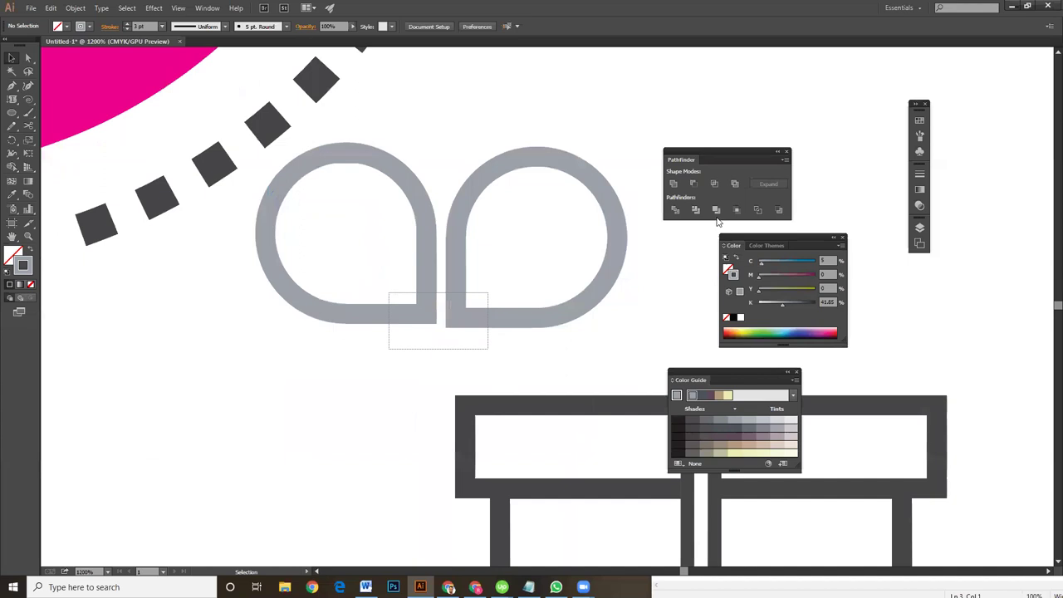
drag(719, 222, 928, 194)
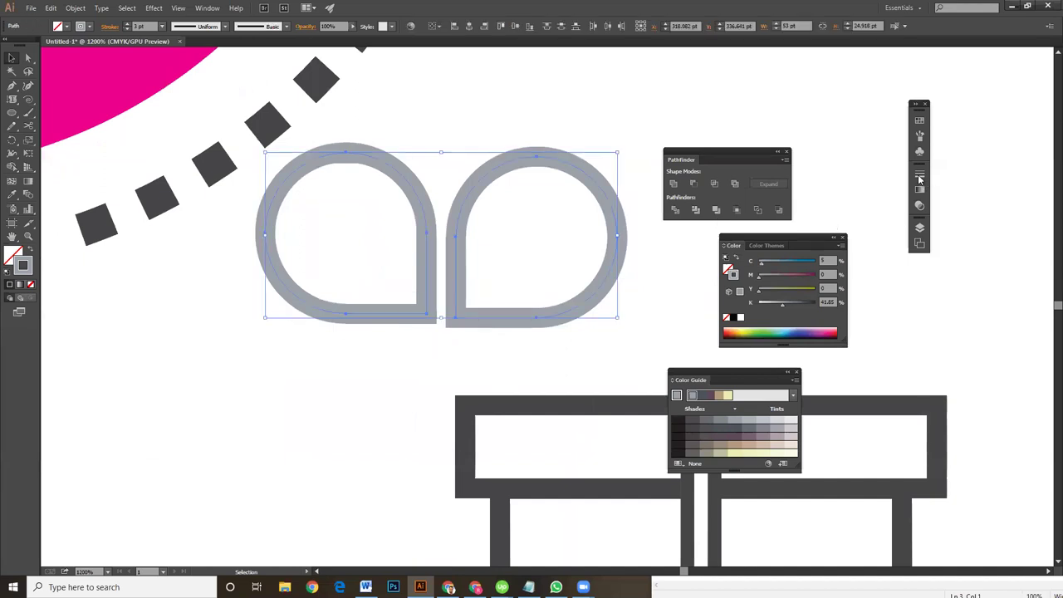
key(ctrl+F10)
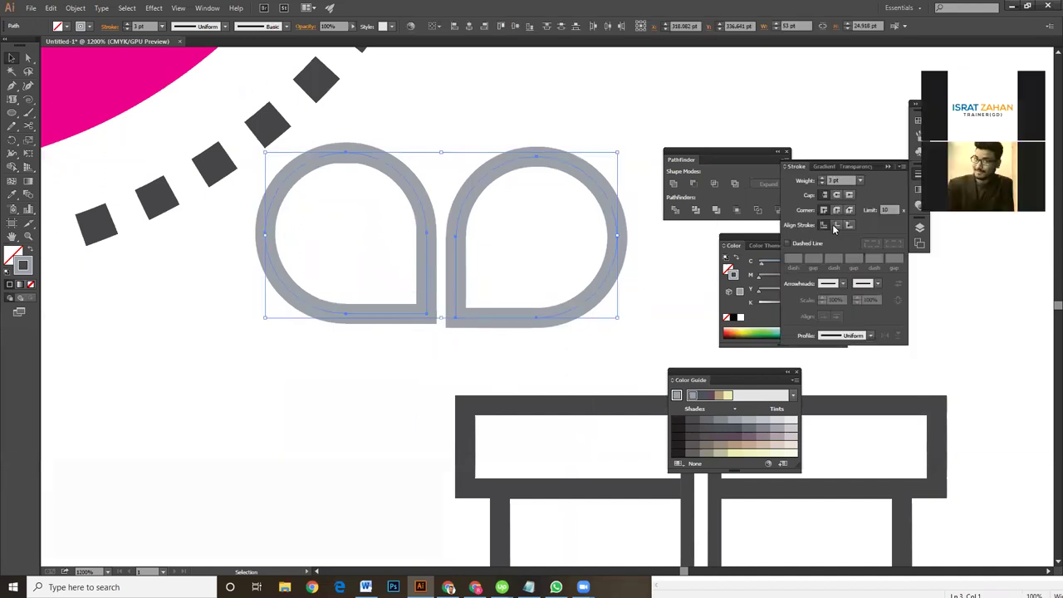
click(834, 224)
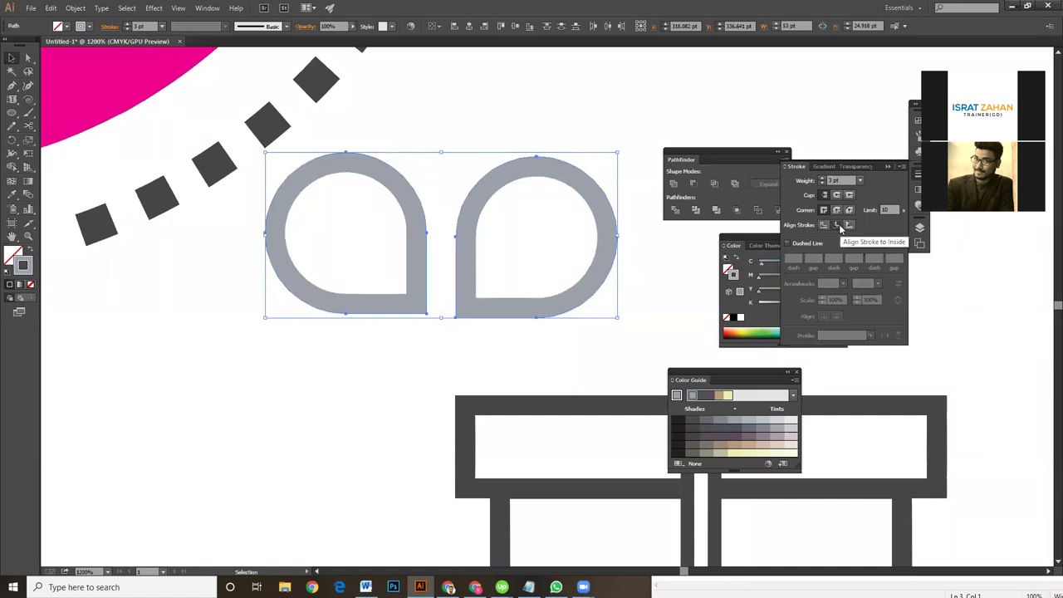
- Nudge the right teardrop closer and move the pair above the gift box
click(538, 345)
click(481, 312)
drag(480, 311, 463, 306)
click(522, 355)
scroll(530, 356, down, 1)
scroll(530, 356, down, 1)
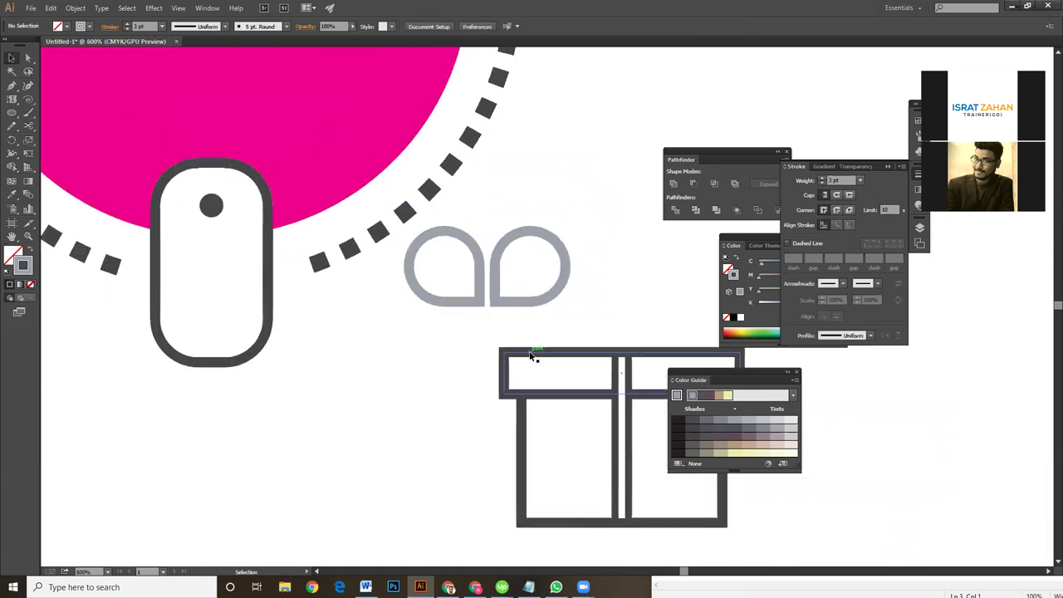
scroll(432, 352, right, 2)
mouse_move(352, 350)
mouse_down()
mouse_move(285, 299)
mouse_move(464, 330)
mouse_up()
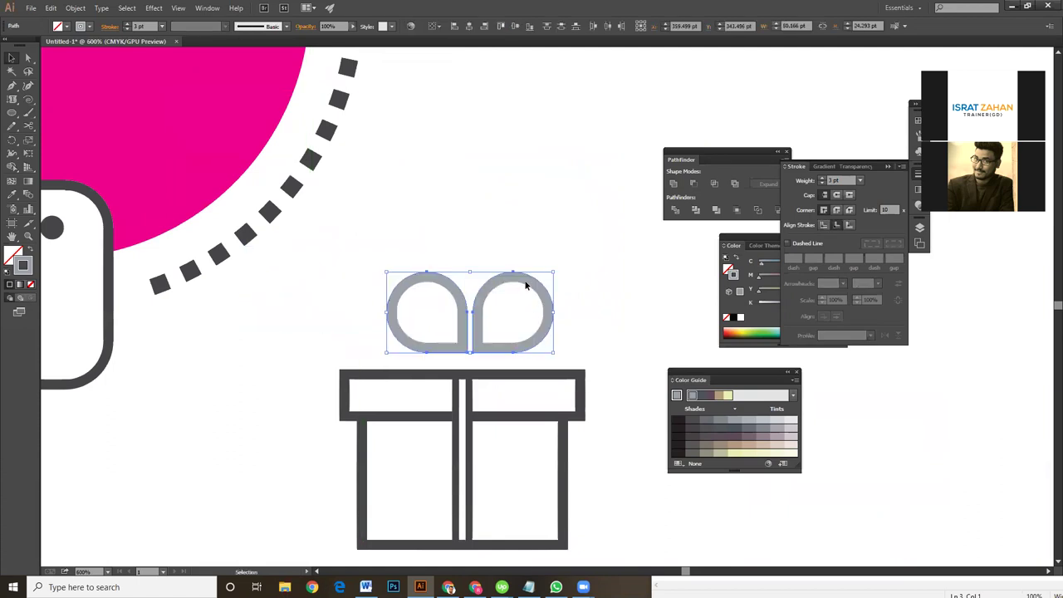
- Shrink the teardrop pair and set it down onto the gift box lid
click(484, 261)
drag(399, 256, 519, 320)
drag(553, 270, 521, 289)
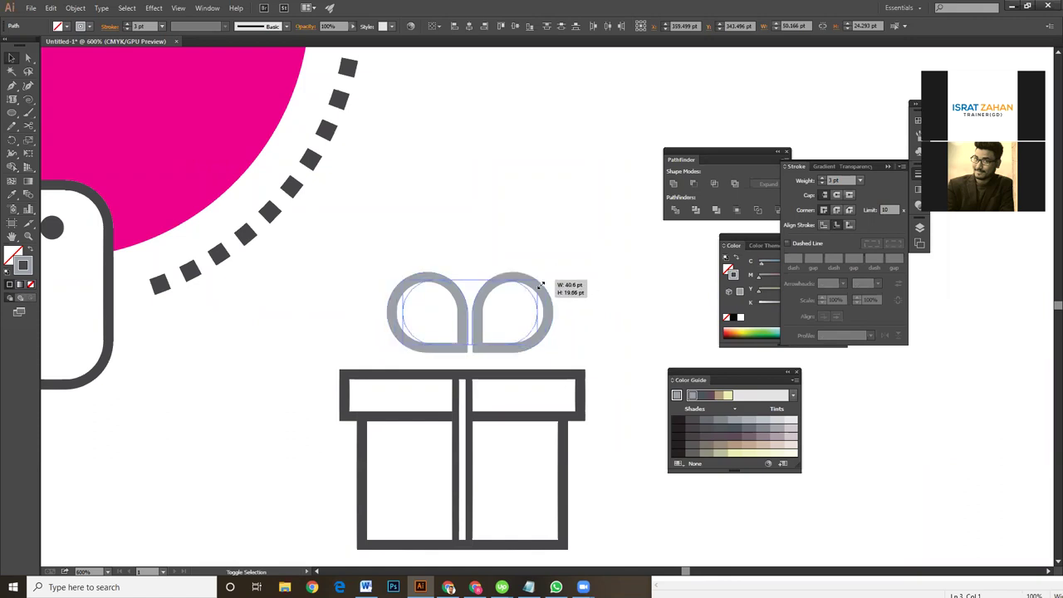
click(417, 270)
drag(490, 337, 476, 356)
click(413, 308)
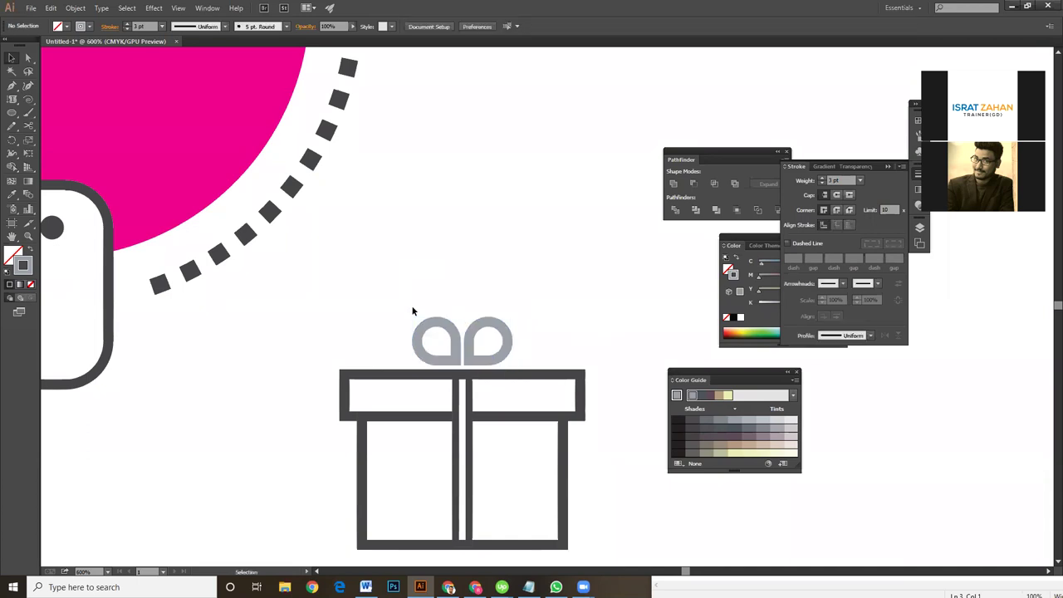
click(505, 350)
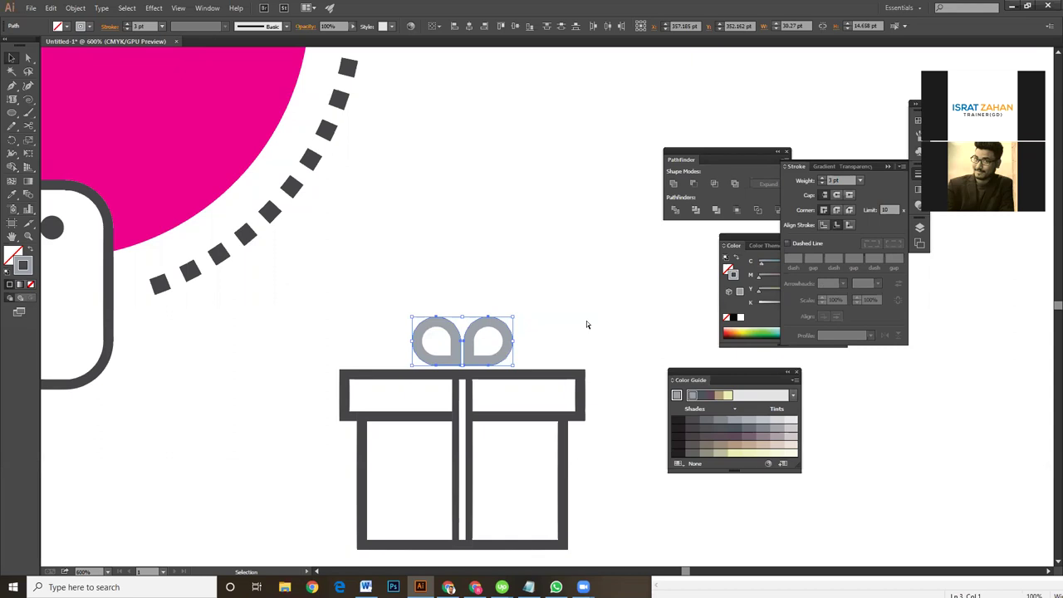
- Lower the left teardrop's stroke weight to 2 pt
key(ctrl+plus)
click(495, 350)
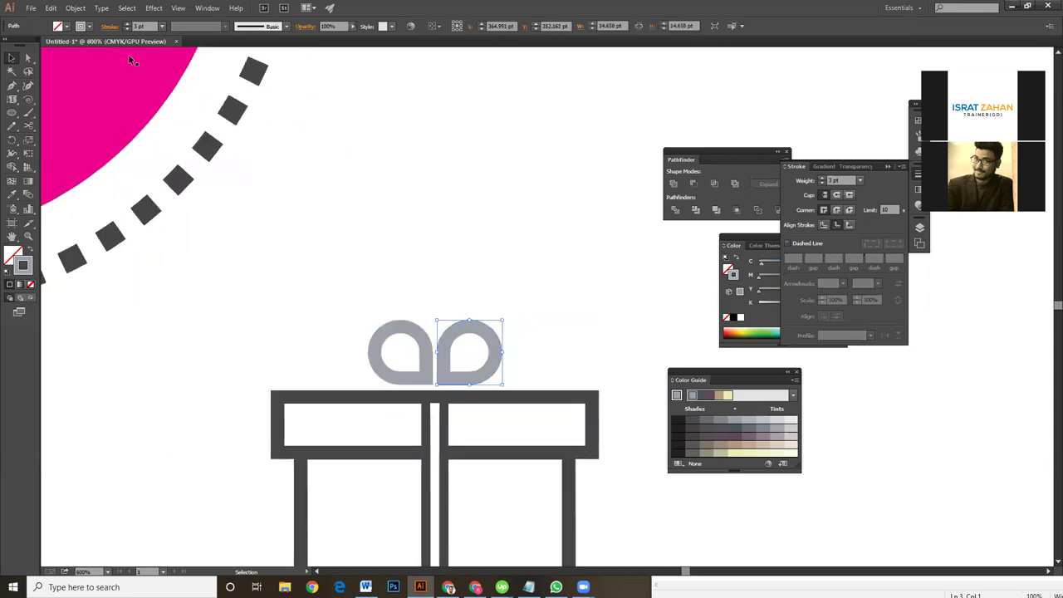
click(391, 338)
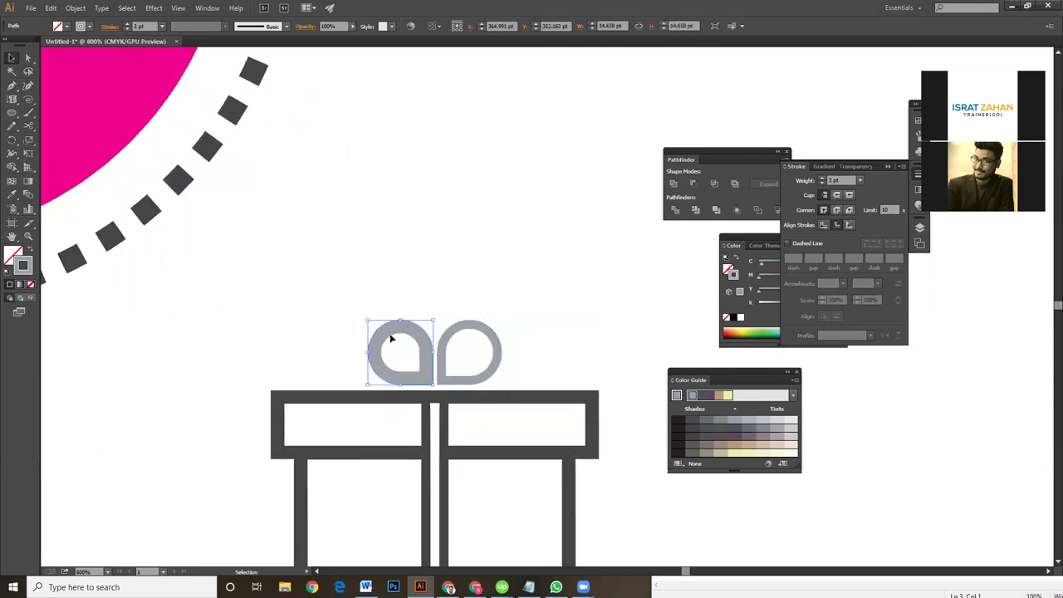
click(127, 29)
click(502, 255)
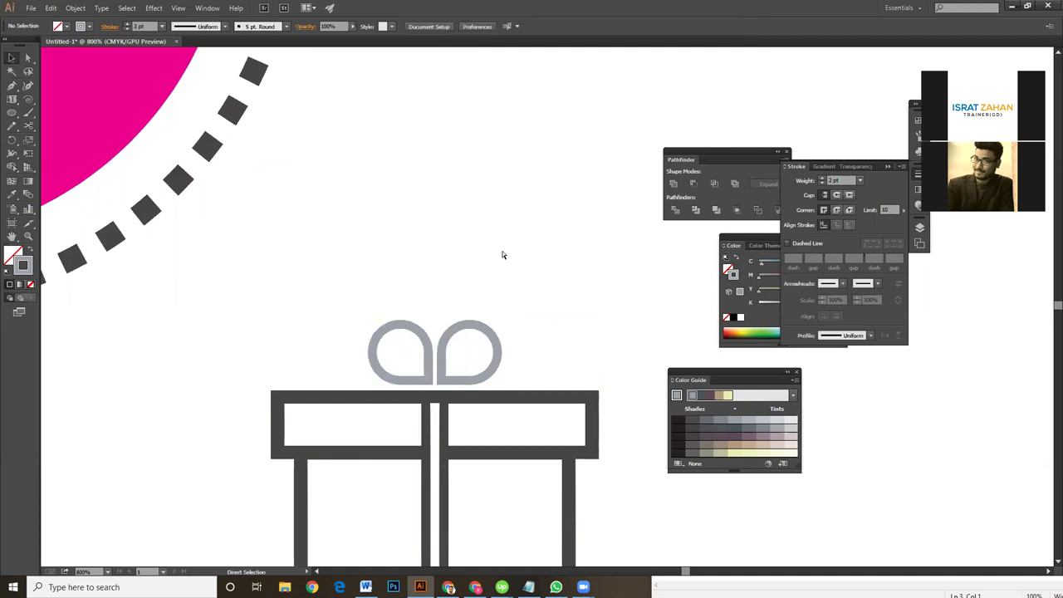
key(ctrl+plus)
key(ctrl+plus)
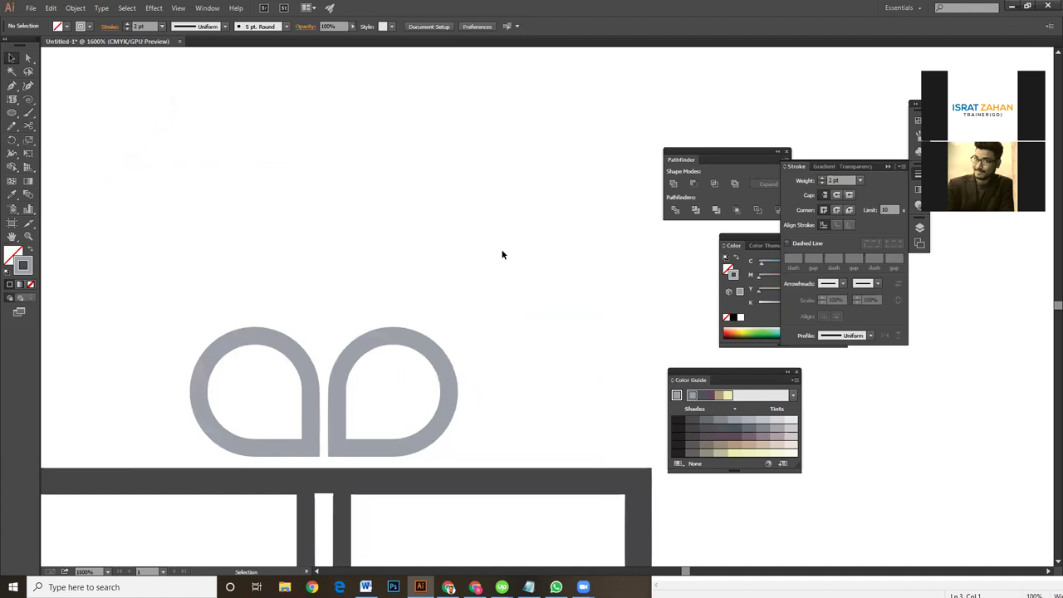
- Check the gift-box lid's outline colour value
mouse_move(517, 298)
mouse_down()
mouse_move(540, 287)
mouse_move(552, 263)
mouse_up()
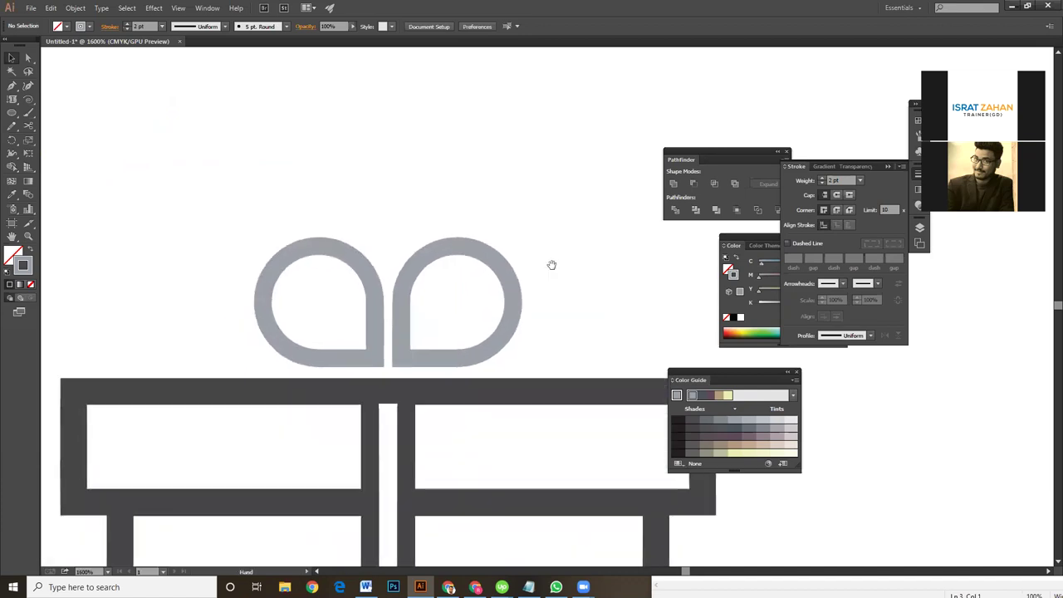
click(498, 391)
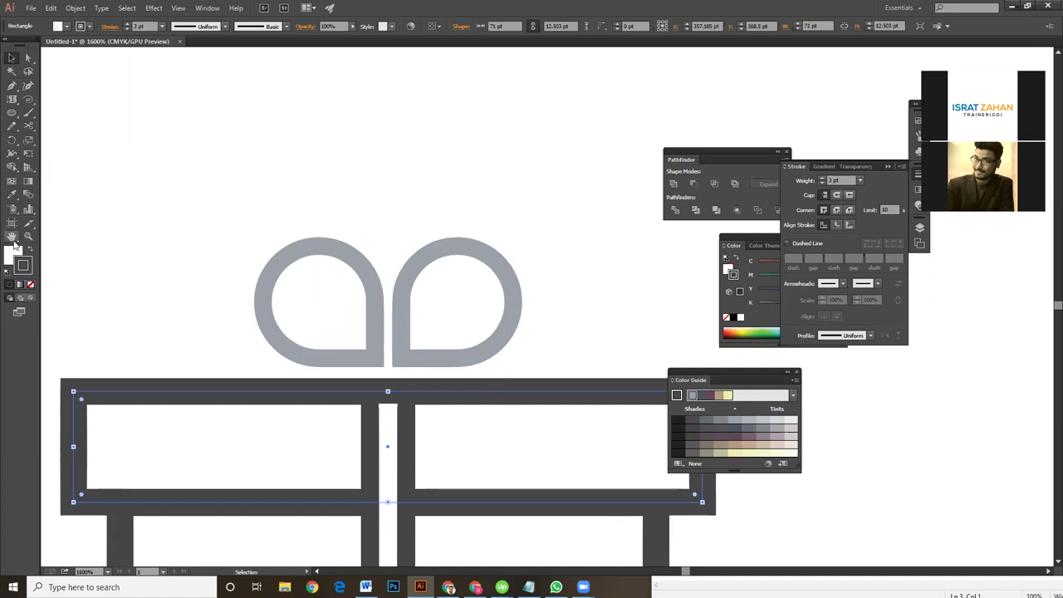
double_click(25, 264)
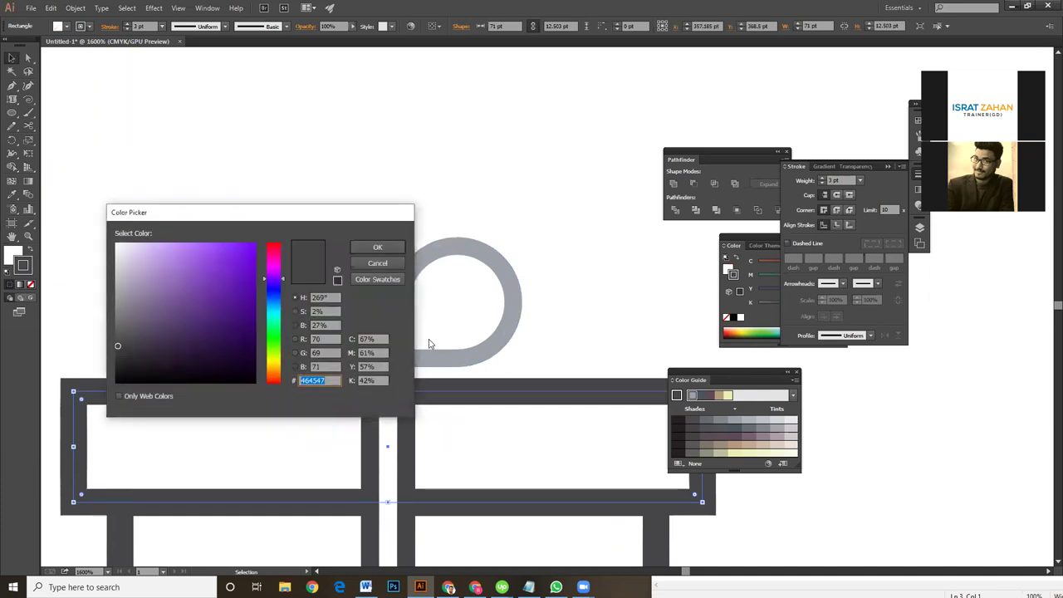
click(394, 267)
- Set both bow loops' stroke colour to dark grey #464547
click(482, 258)
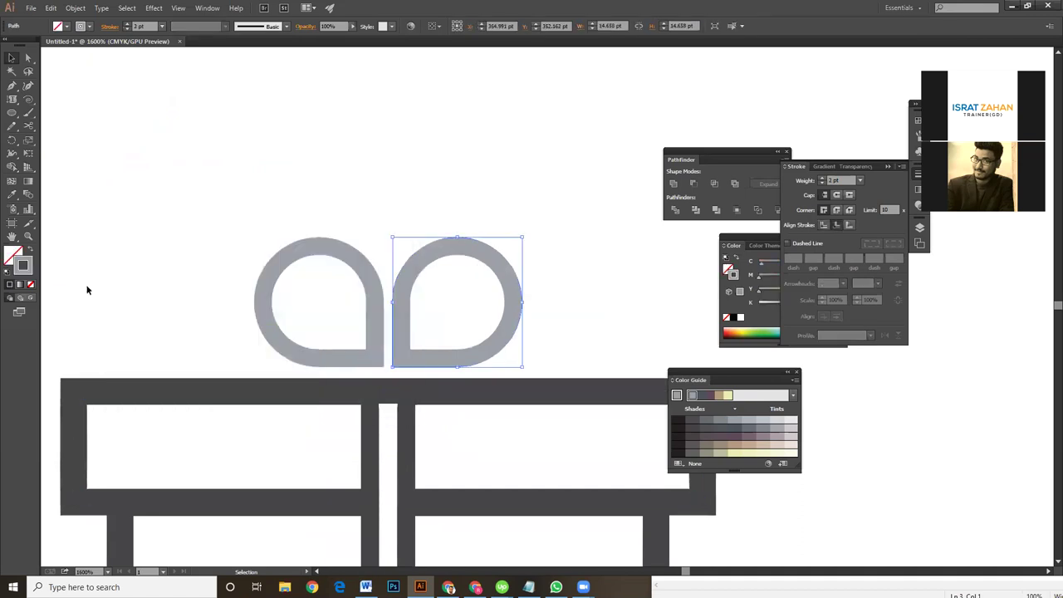
double_click(29, 265)
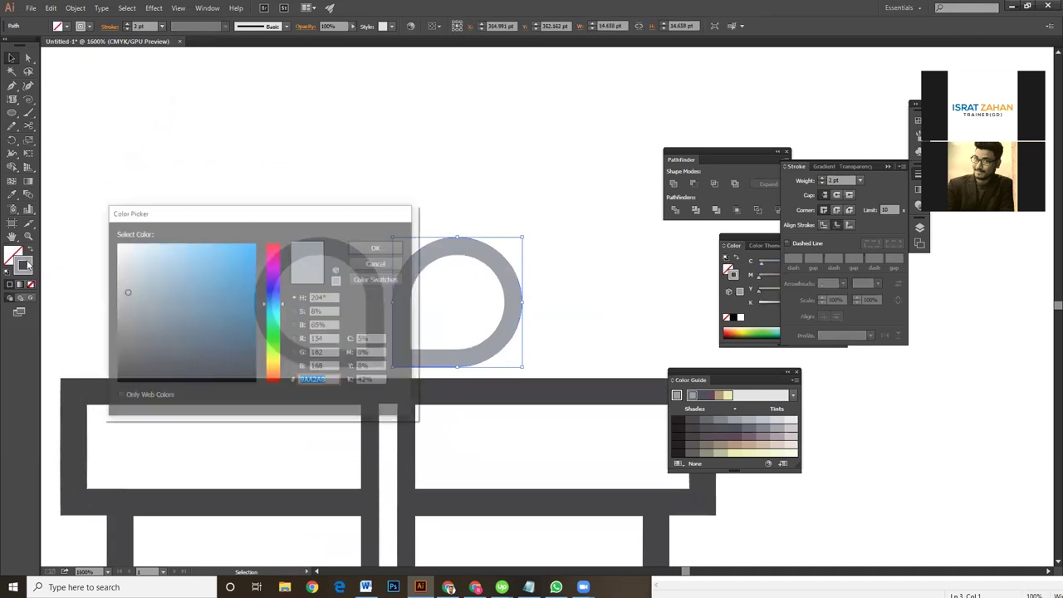
click(377, 247)
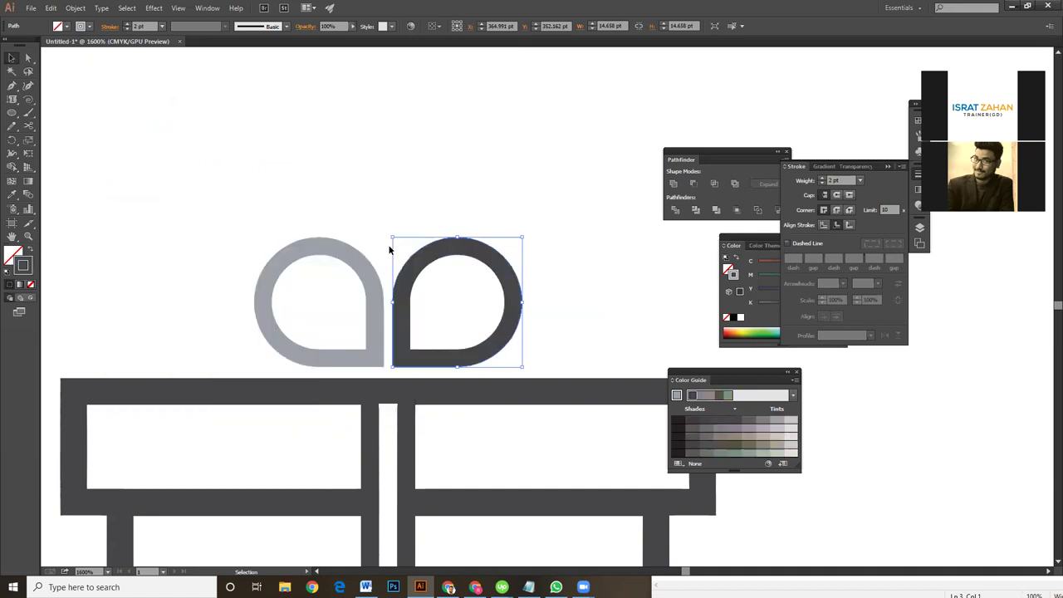
click(263, 290)
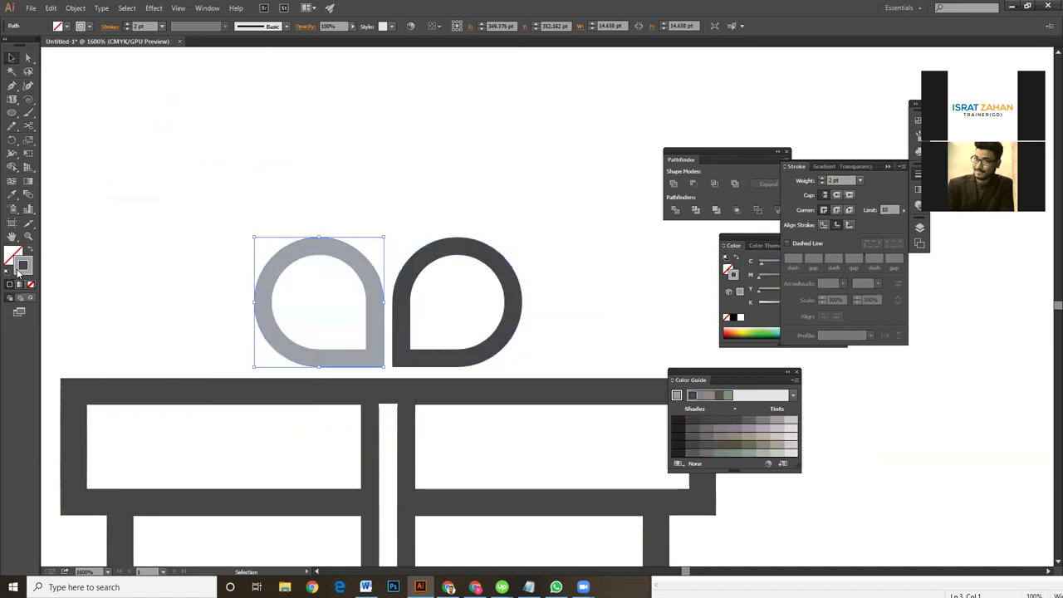
double_click(22, 265)
text(464547)
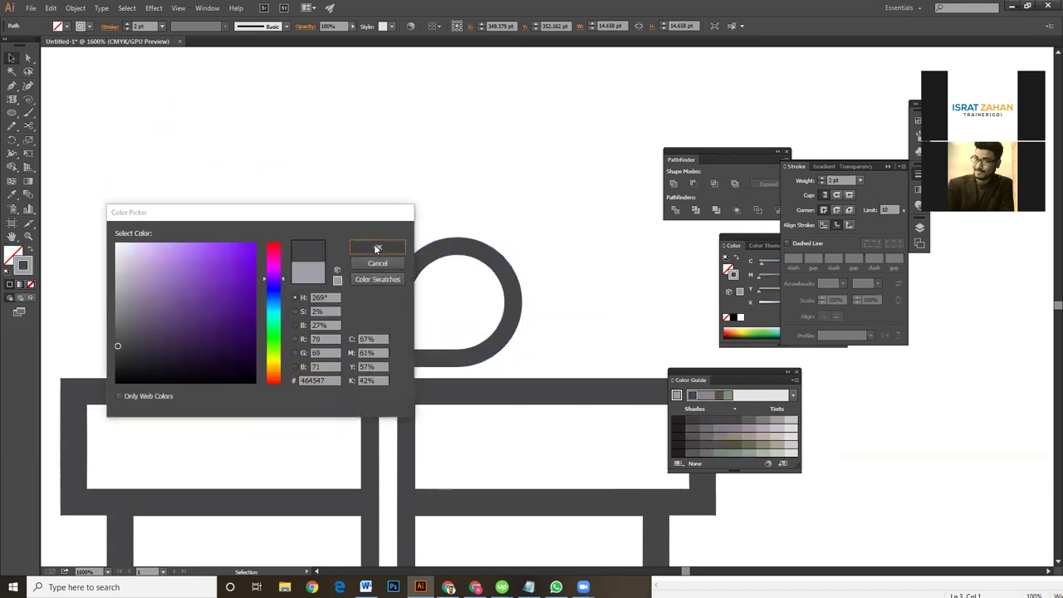
click(377, 247)
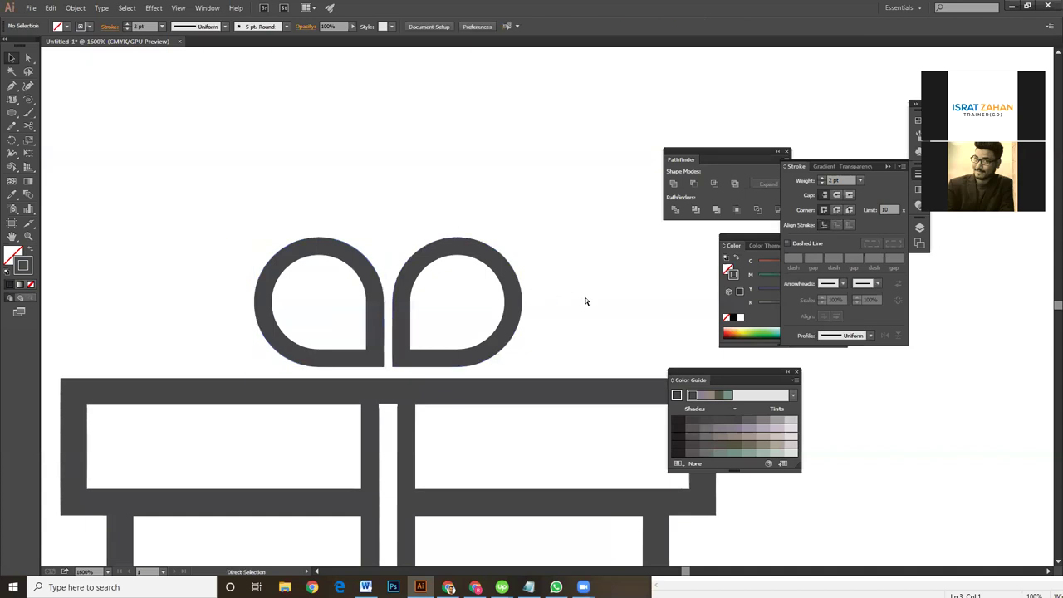
key(ctrl+minus)
key(ctrl+minus)
key(ctrl+minus)
key(ctrl+minus)
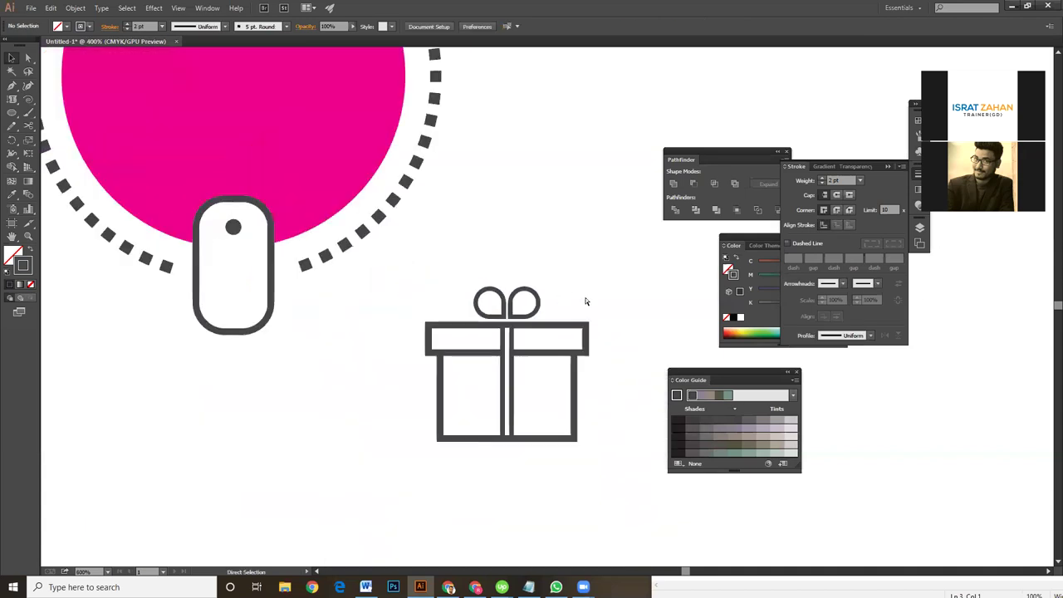
- Move the bow loops down onto the lid, nudging them up slightly
key(ctrl+plus)
key(ctrl+plus)
key(ctrl+plus)
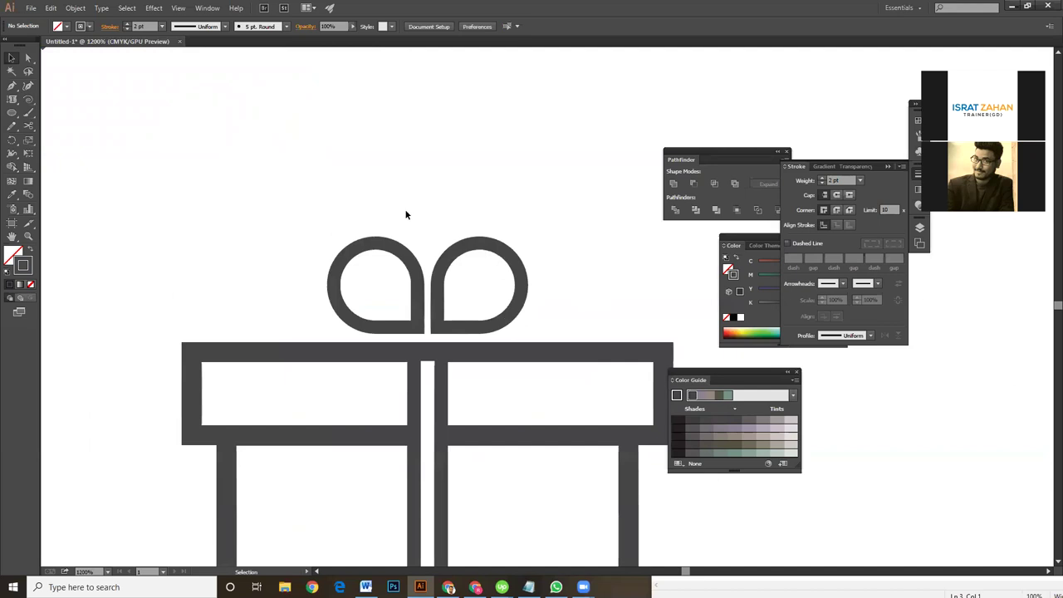
drag(496, 261, 506, 275)
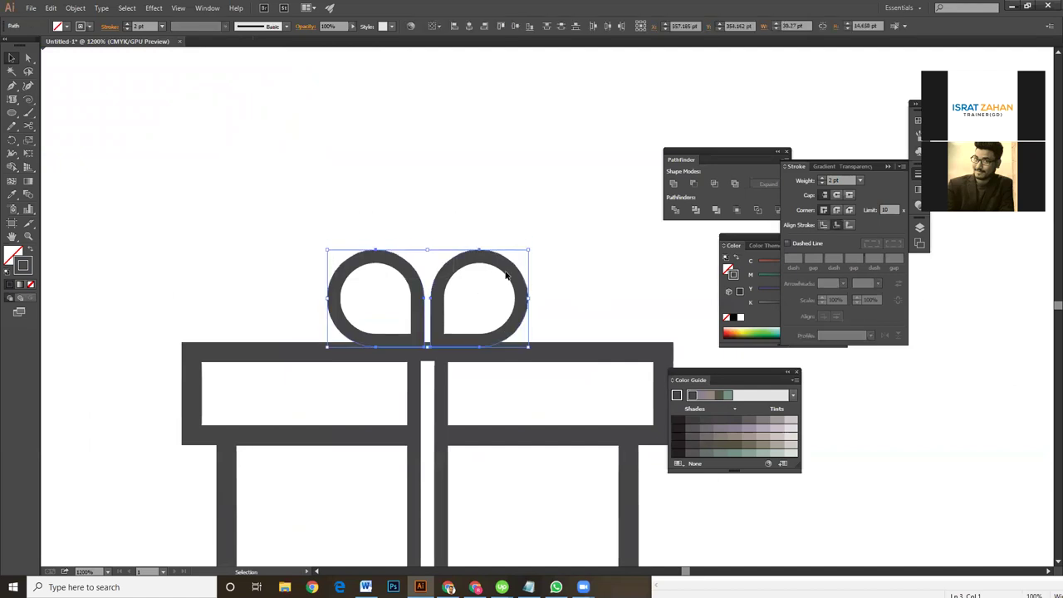
click(552, 235)
click(456, 276)
key(Up)
key(Up)
click(570, 315)
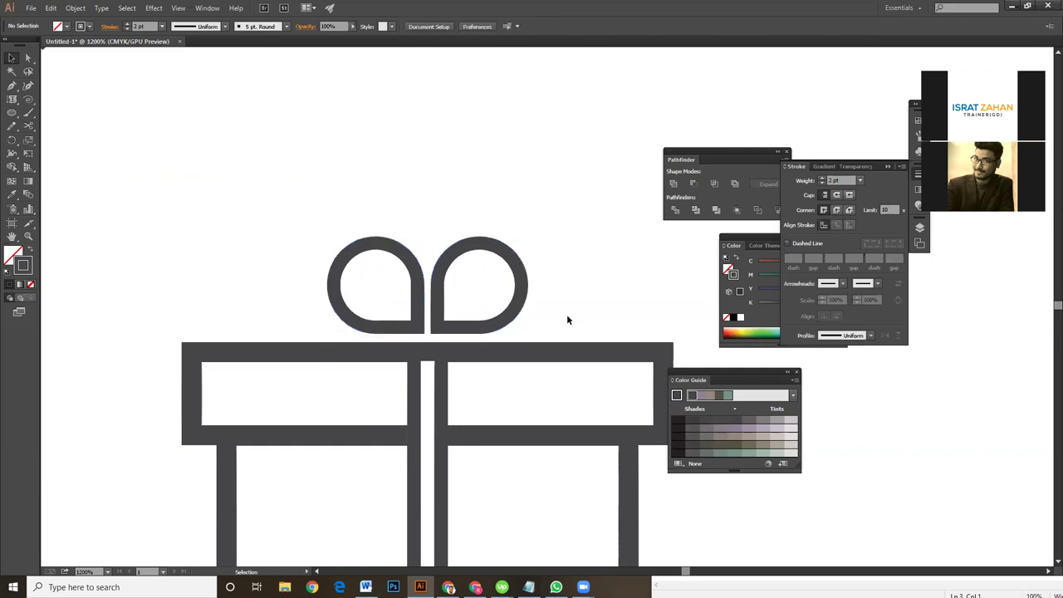
scroll(510, 391, down, 2)
- Draw a small circle beside the gift with solid fill and no outline
click(13, 114)
drag(201, 144, 230, 174)
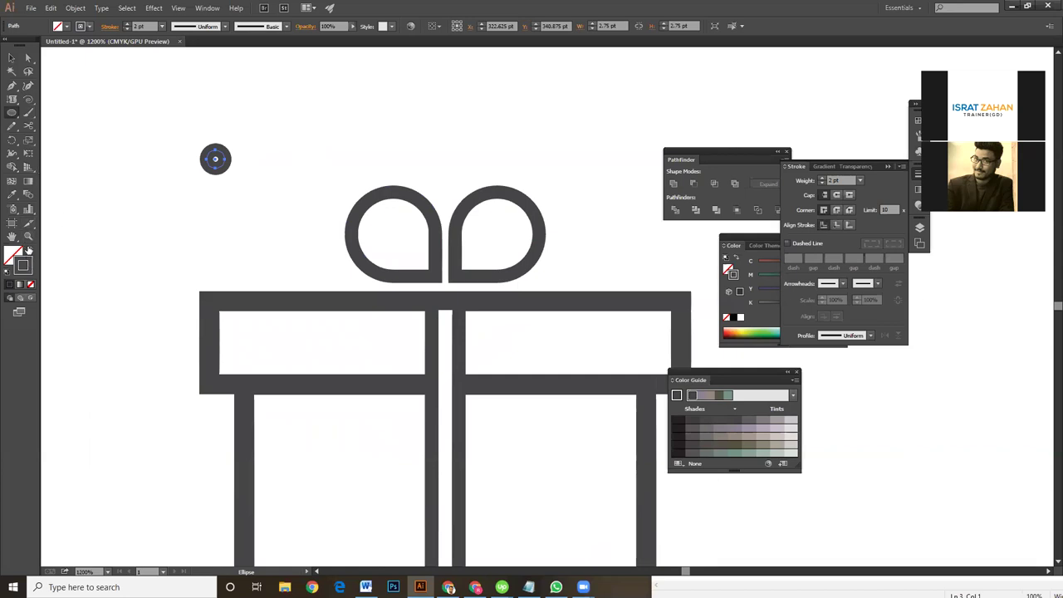
click(29, 249)
click(11, 57)
- Place the circle at the bow's centre as the knot and adjust its size
drag(215, 159, 447, 287)
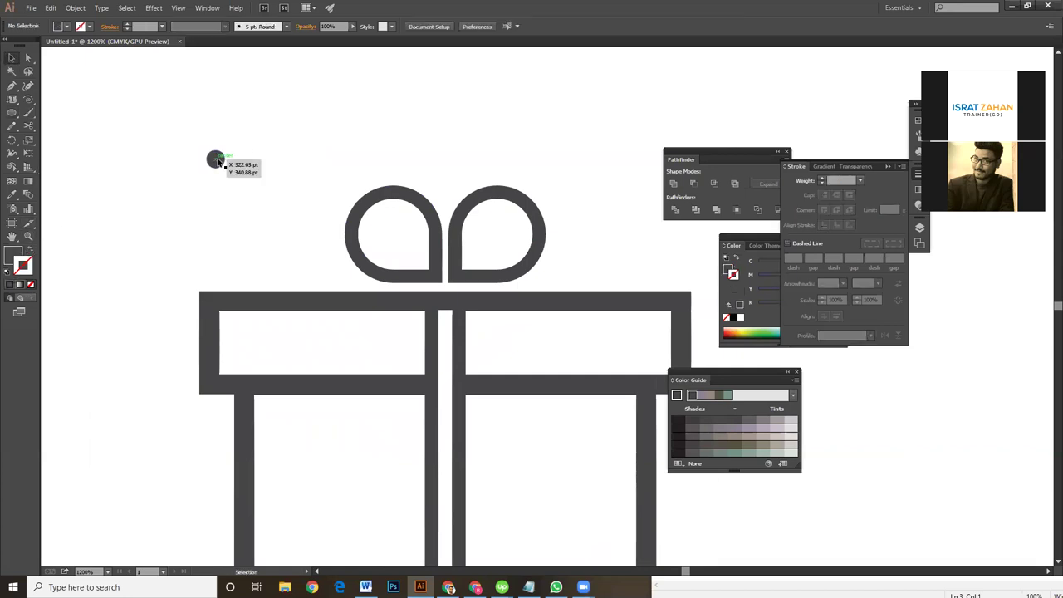
mouse_move(447, 288)
mouse_down()
mouse_move(461, 271)
mouse_move(444, 288)
mouse_up()
click(599, 236)
click(446, 286)
click(589, 251)
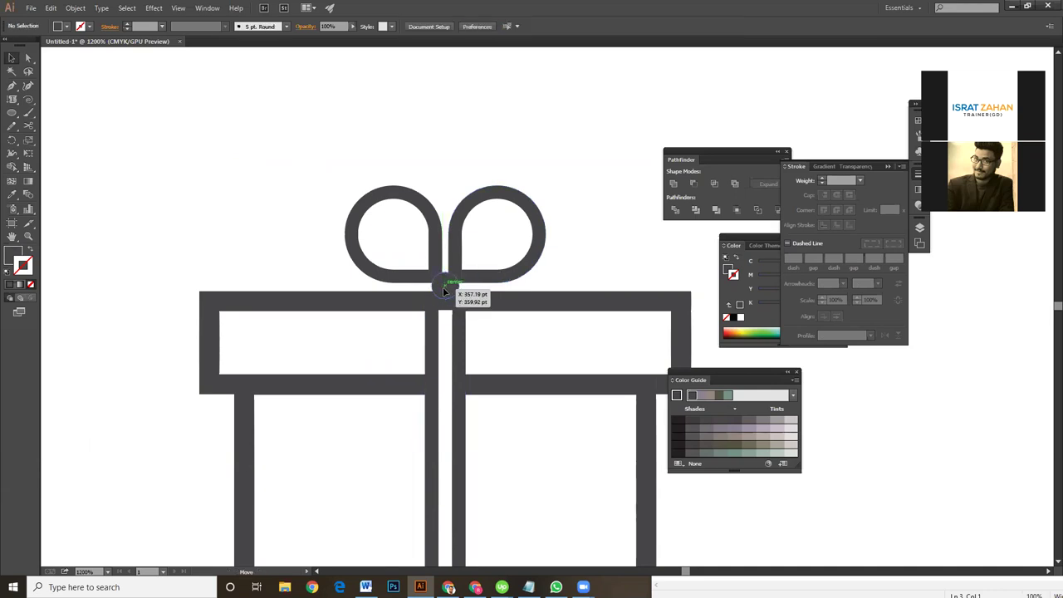
click(443, 287)
click(609, 263)
scroll(562, 278, down, 1)
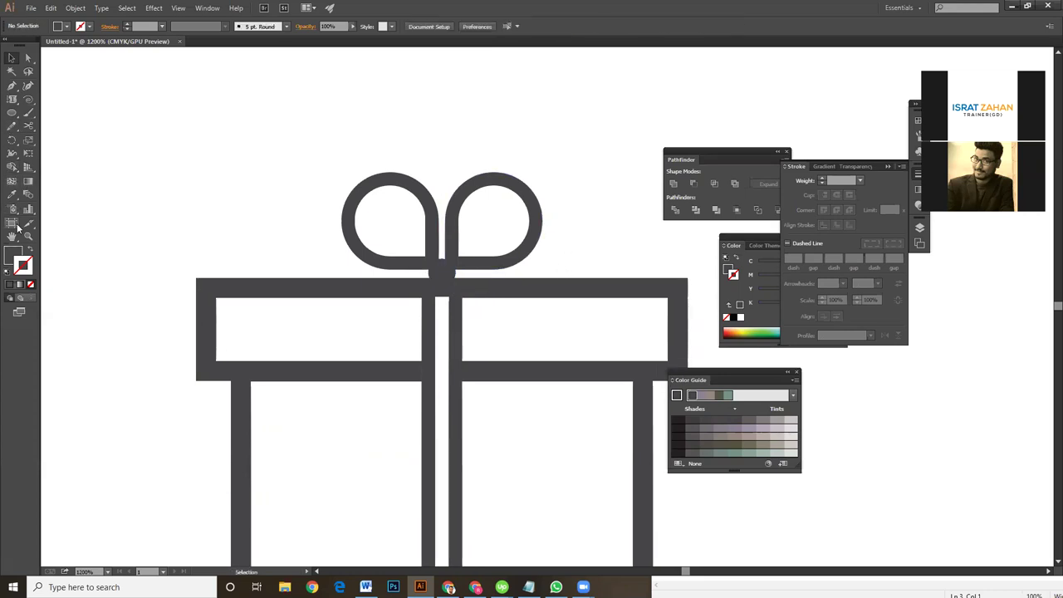
- Draw an unfilled pen curve from the knot up into the right bow loop
key(i)
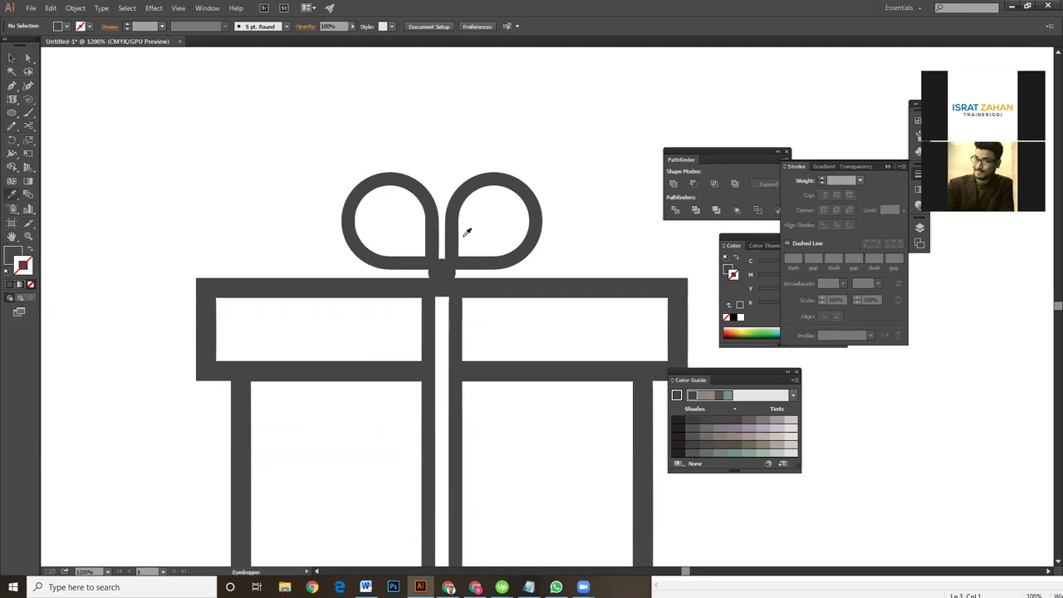
key(p)
click(455, 259)
mouse_move(493, 218)
mouse_down()
mouse_move(520, 223)
mouse_move(28, 250)
mouse_up()
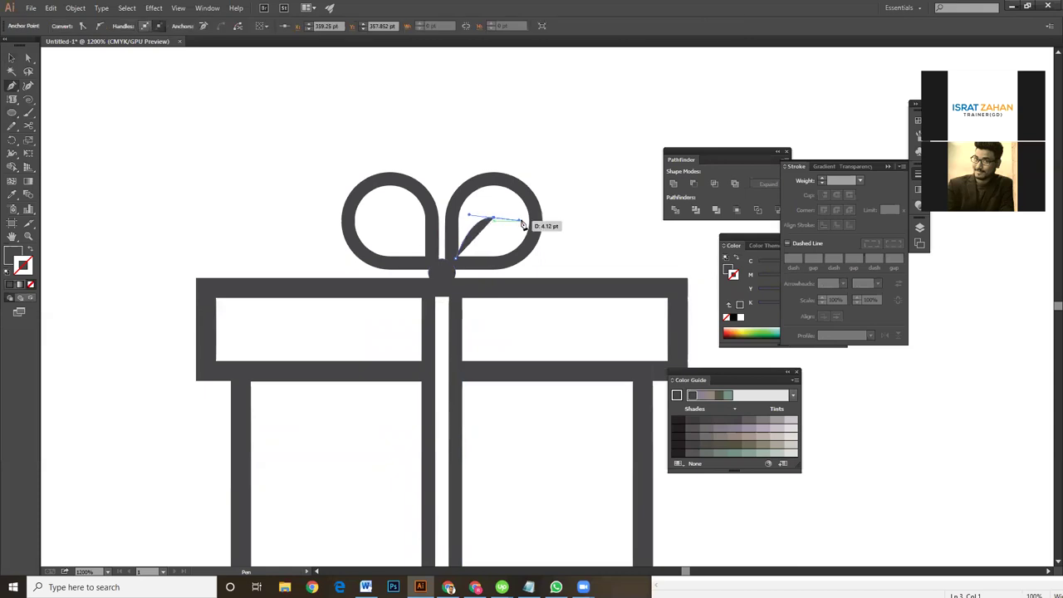
click(27, 249)
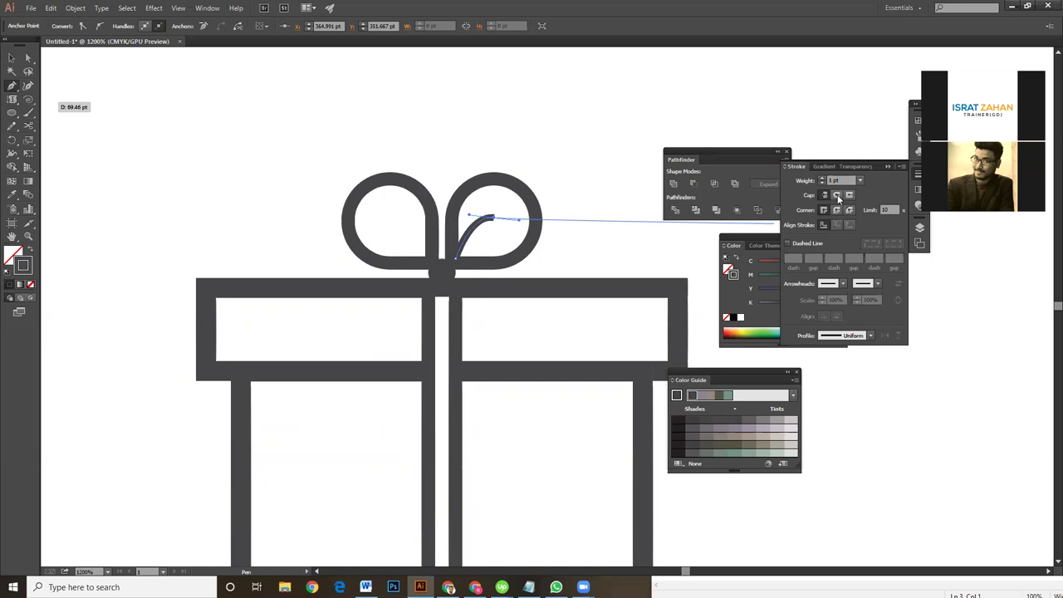
- Shift the ribbon curve slightly and rotate it around its lower end
click(12, 57)
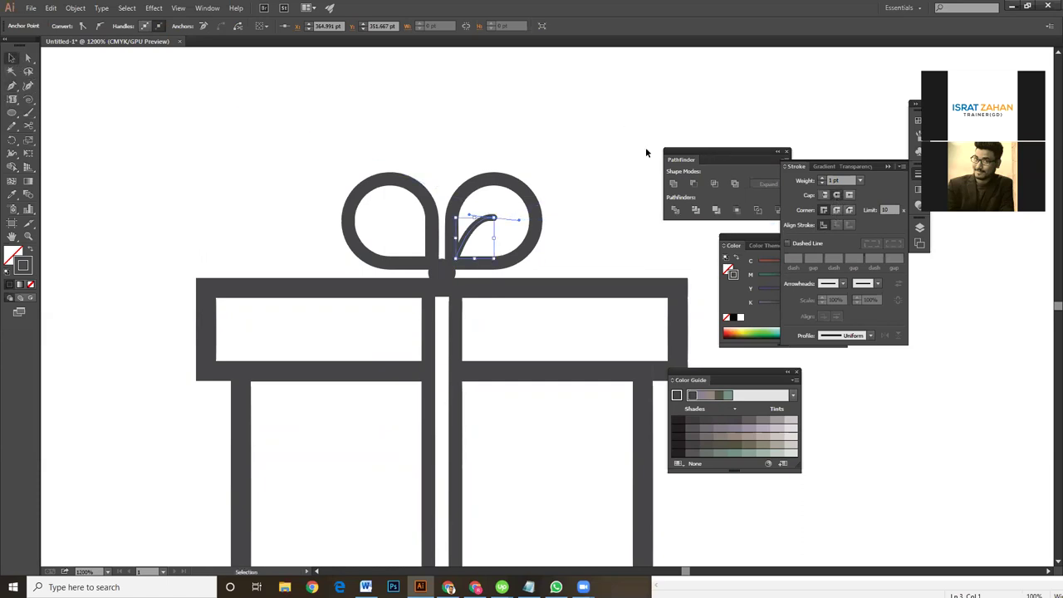
click(490, 238)
drag(473, 234, 474, 238)
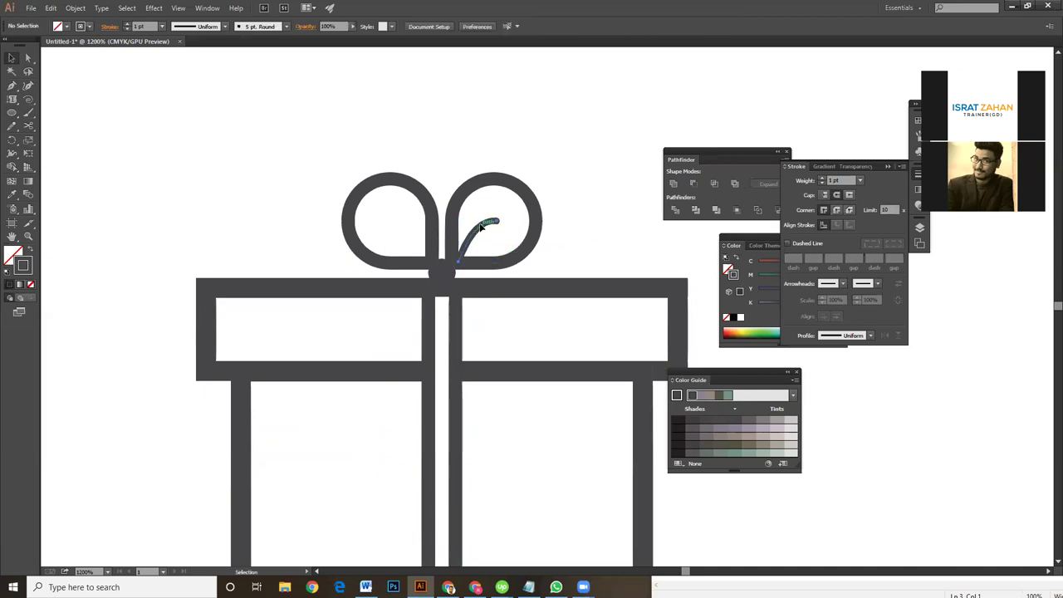
click(11, 139)
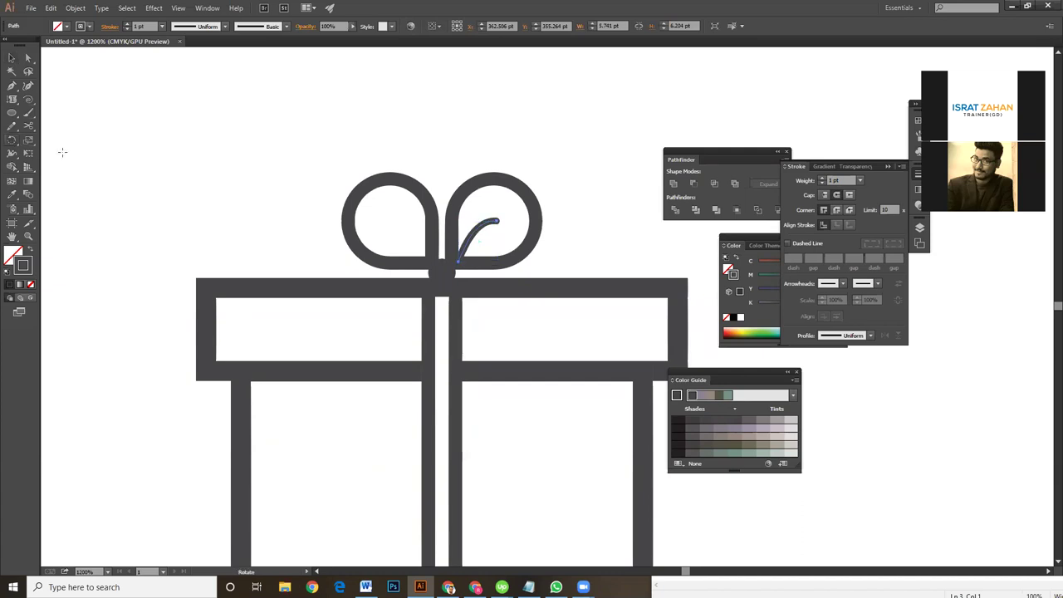
click(458, 259)
drag(512, 222, 521, 223)
click(13, 58)
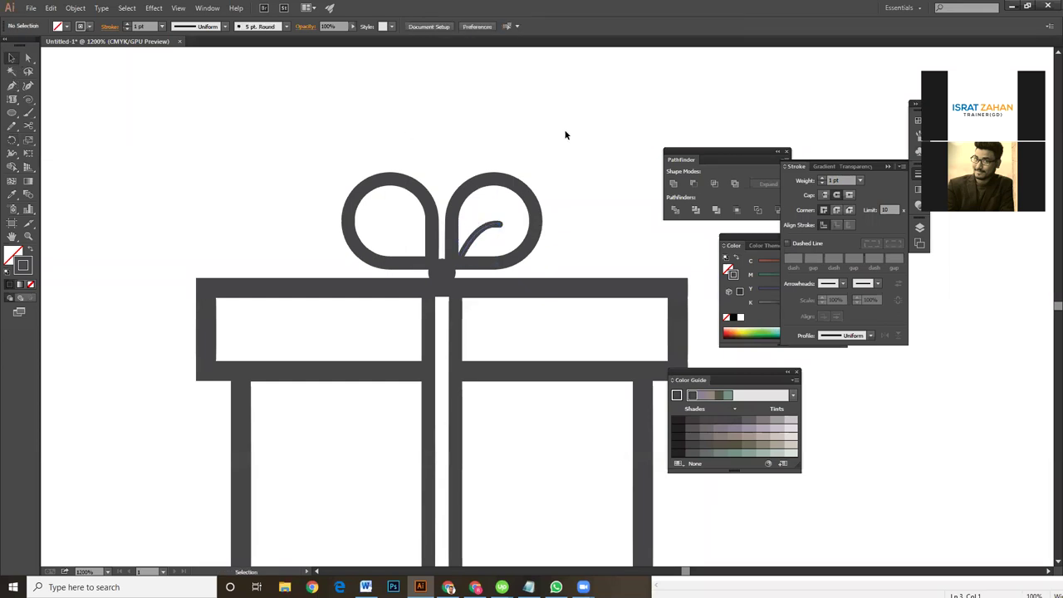
- Duplicate the ribbon curve and reflect the copy vertically
drag(565, 133, 631, 87)
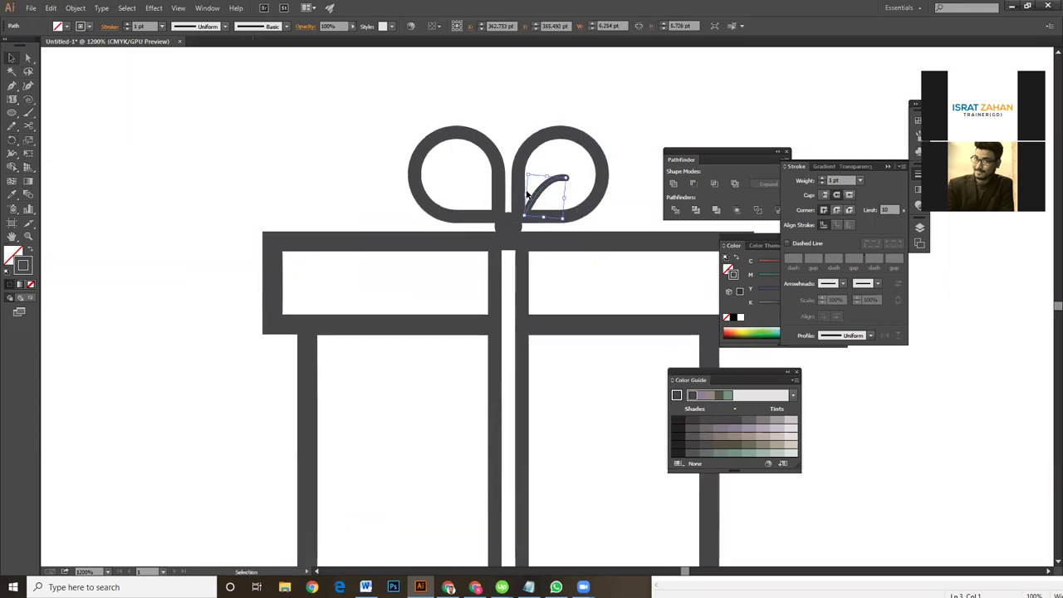
drag(532, 198, 243, 178)
click(557, 188)
drag(558, 188, 216, 140)
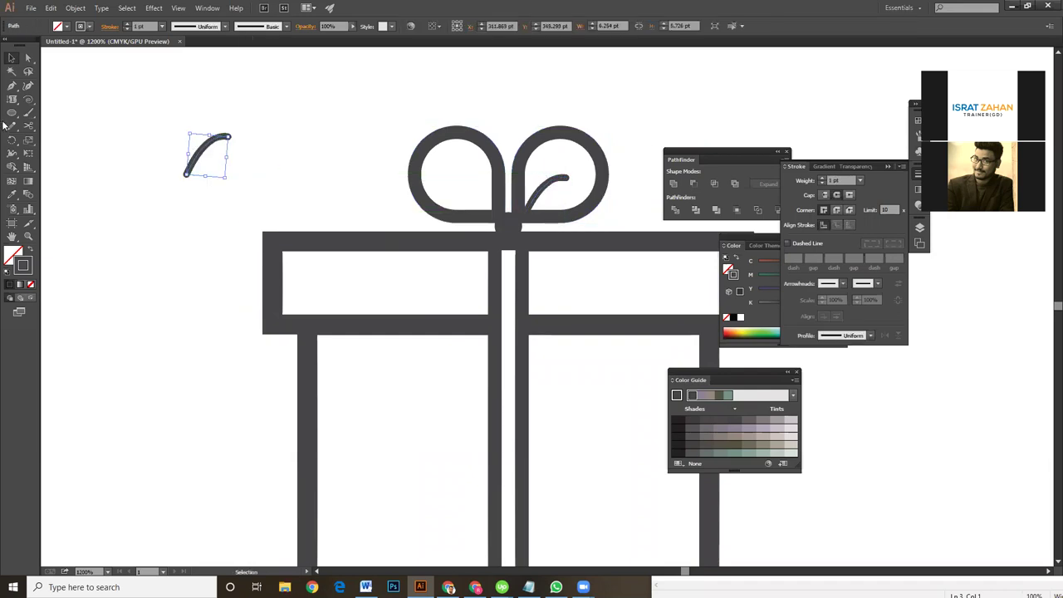
right_click(204, 164)
mouse_move(249, 306)
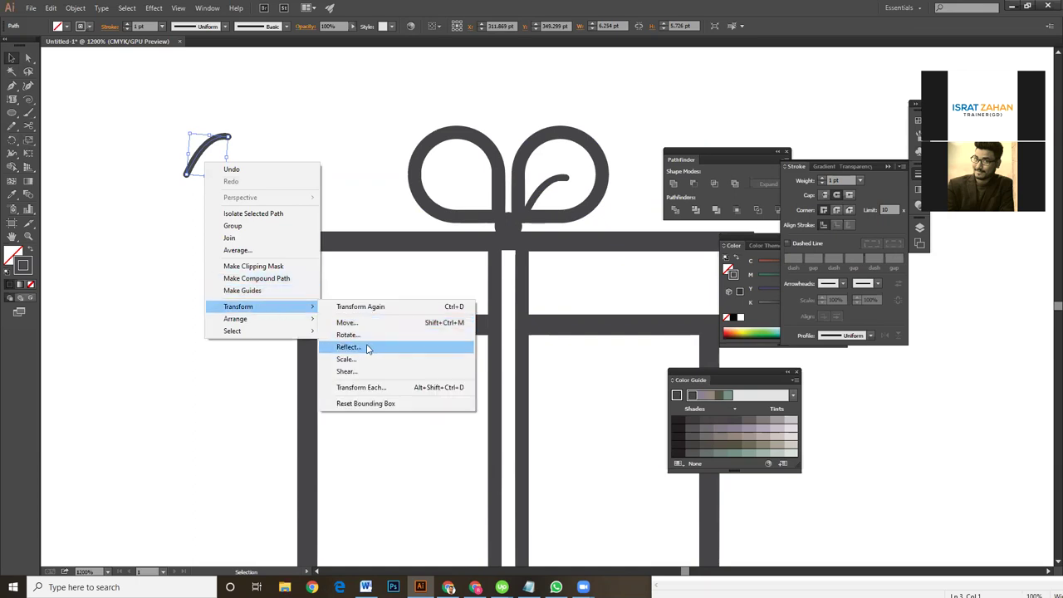
click(365, 347)
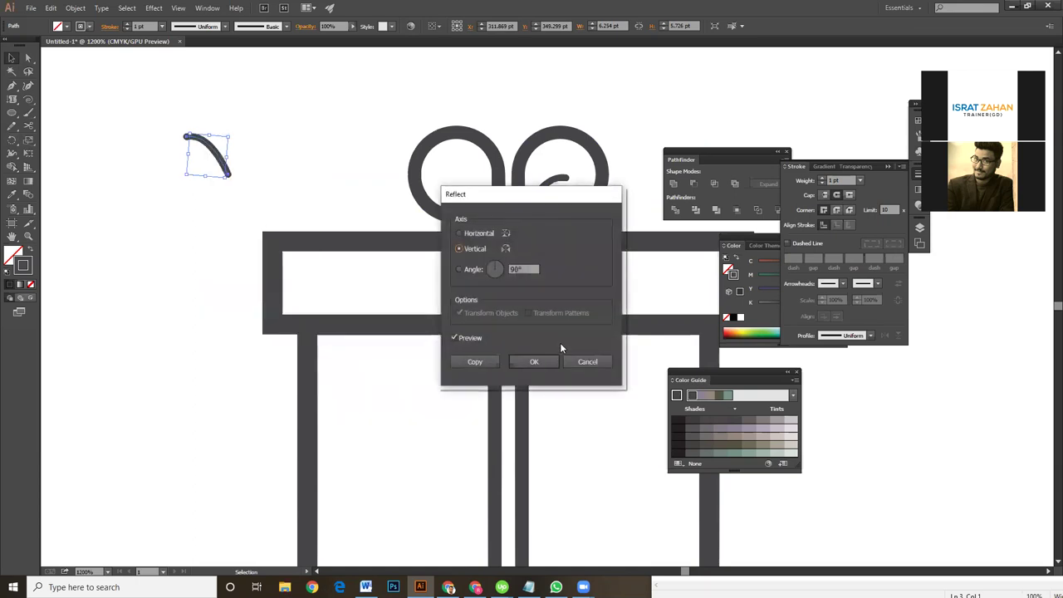
click(534, 361)
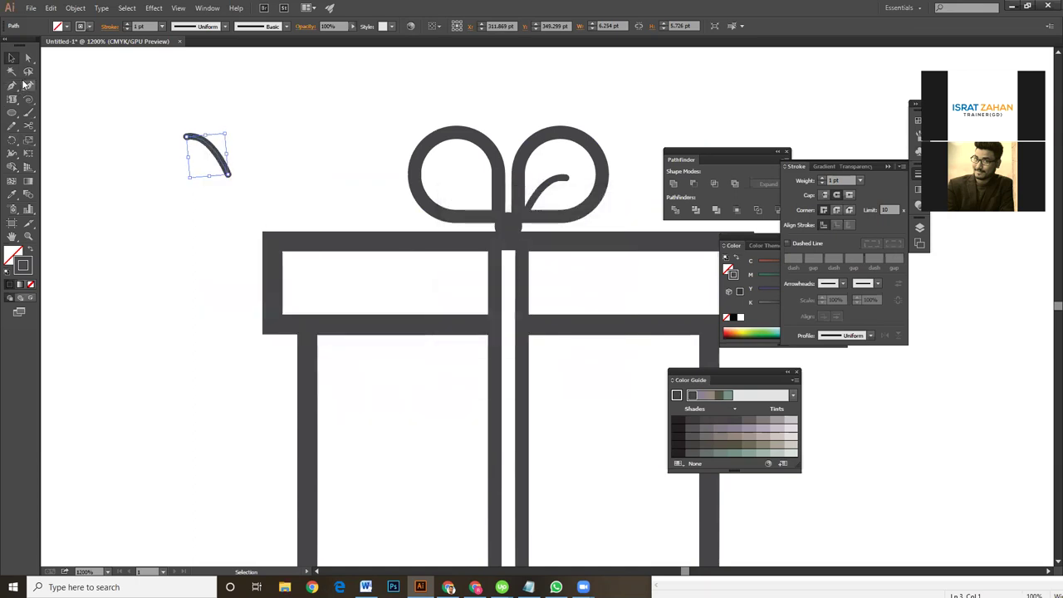
- Move the mirrored curve into the left bow loop
click(284, 158)
drag(222, 172, 489, 213)
click(596, 105)
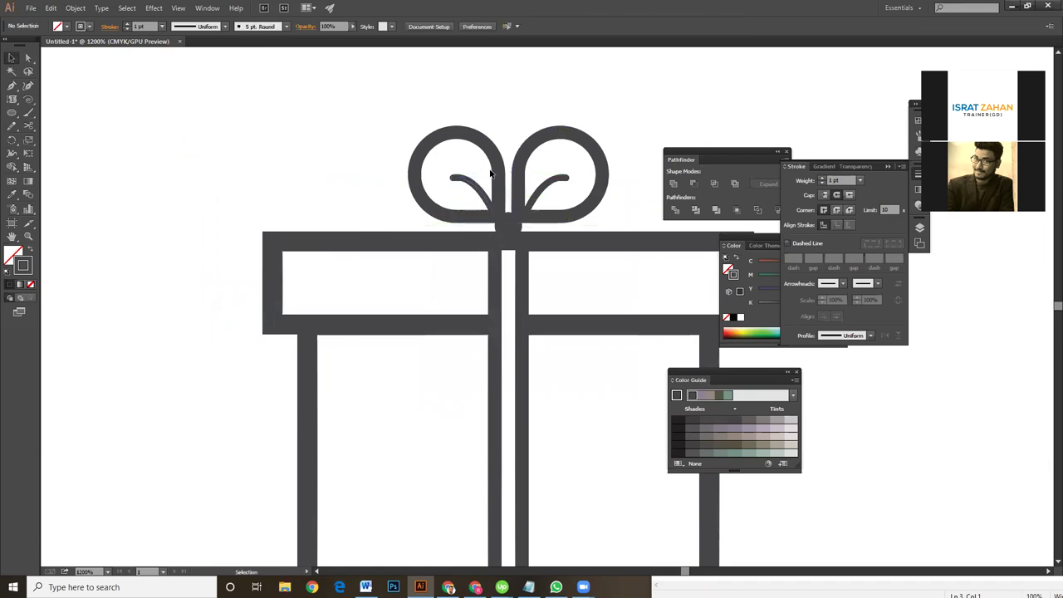
click(477, 192)
key(a)
click(573, 106)
- Zoom out to the whole artwork and select the pink circle
key(ctrl+minus)
key(ctrl+minus)
key(ctrl+minus)
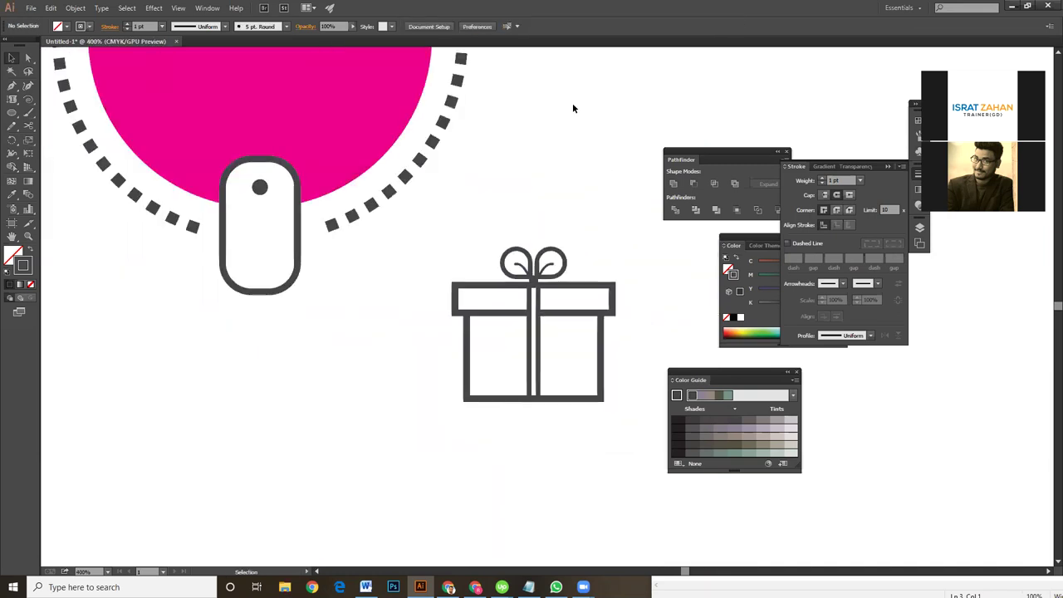
drag(427, 277, 632, 497)
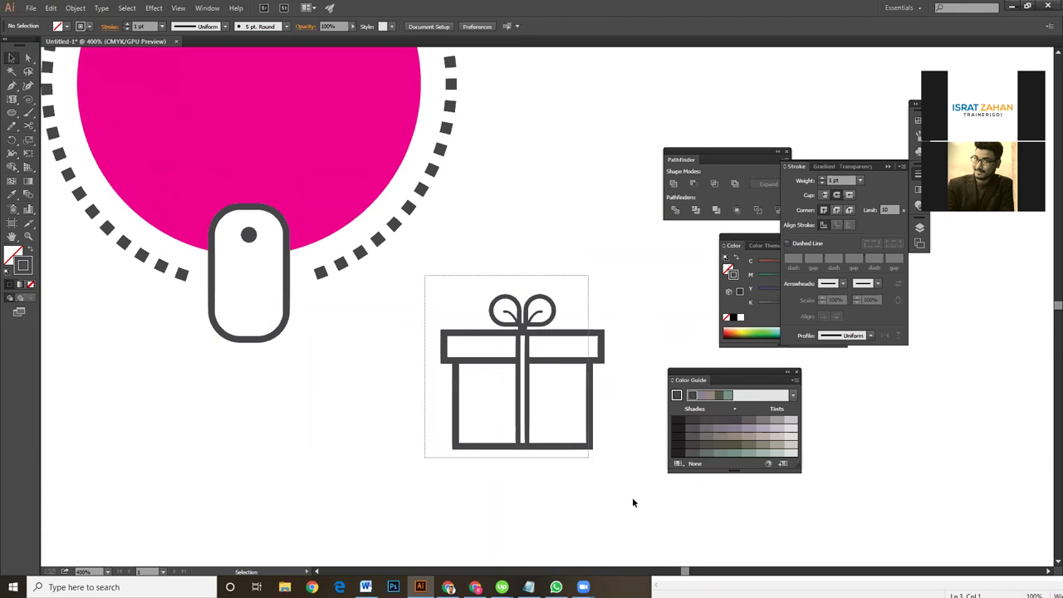
scroll(350, 210, up, 3)
click(350, 214)
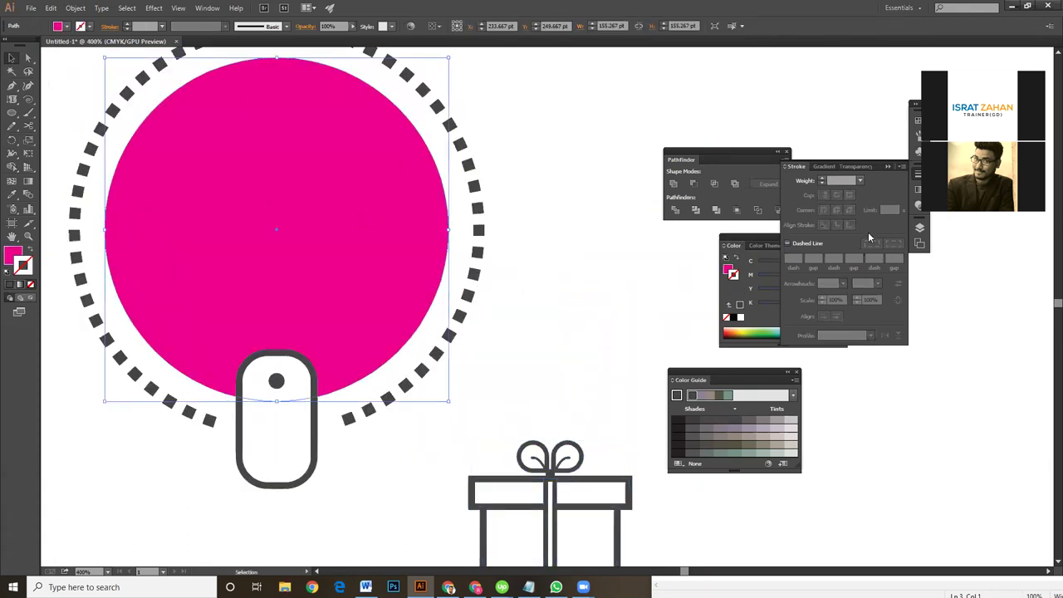
- Recolour the circle's fill orange using the Color panel sliders
double_click(729, 271)
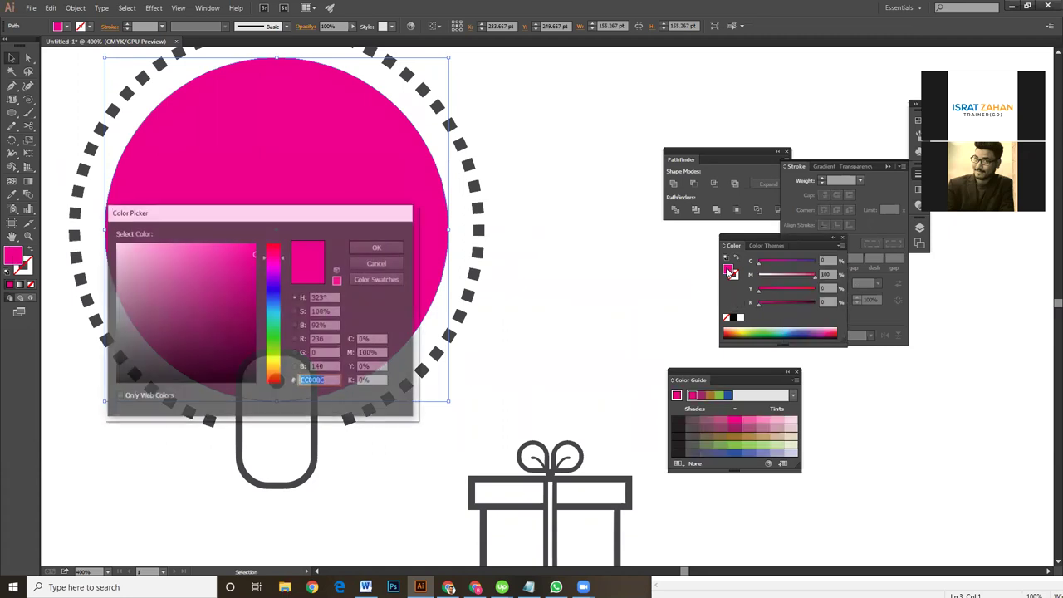
click(373, 261)
mouse_move(779, 274)
mouse_down()
mouse_move(752, 275)
mouse_move(823, 289)
mouse_up()
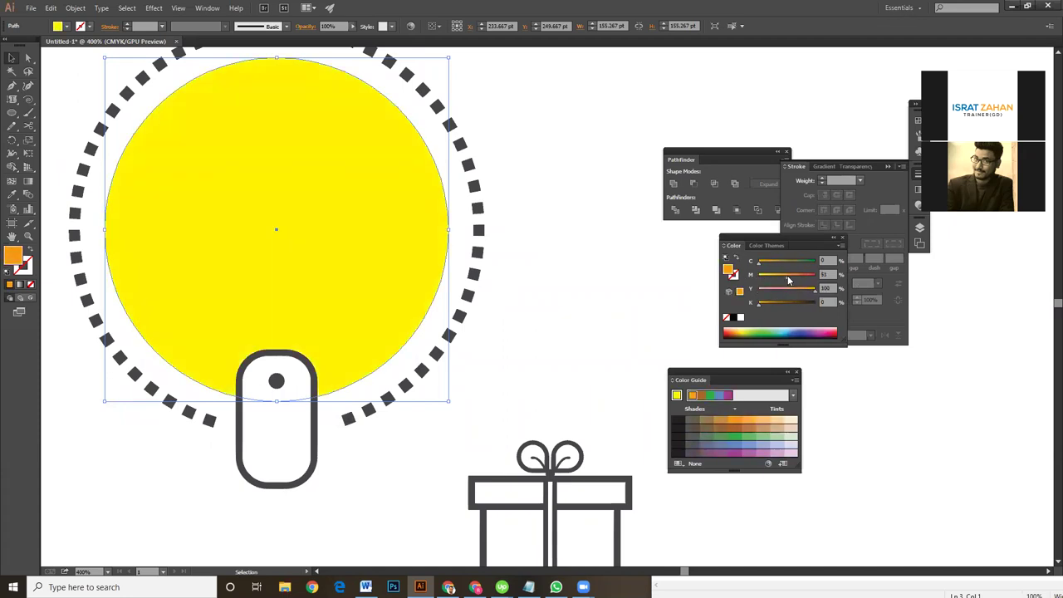
drag(759, 275, 787, 275)
click(532, 248)
- Drop a copy of the gift icon onto the orange circle
scroll(532, 248, down, 3)
mouse_move(482, 291)
mouse_down()
mouse_move(623, 451)
mouse_move(541, 474)
mouse_up()
drag(419, 303, 621, 496)
click(622, 500)
drag(532, 366, 256, 127)
drag(429, 166, 608, 329)
- Enlarge the gift copy and centre it inside the orange circle
key(v)
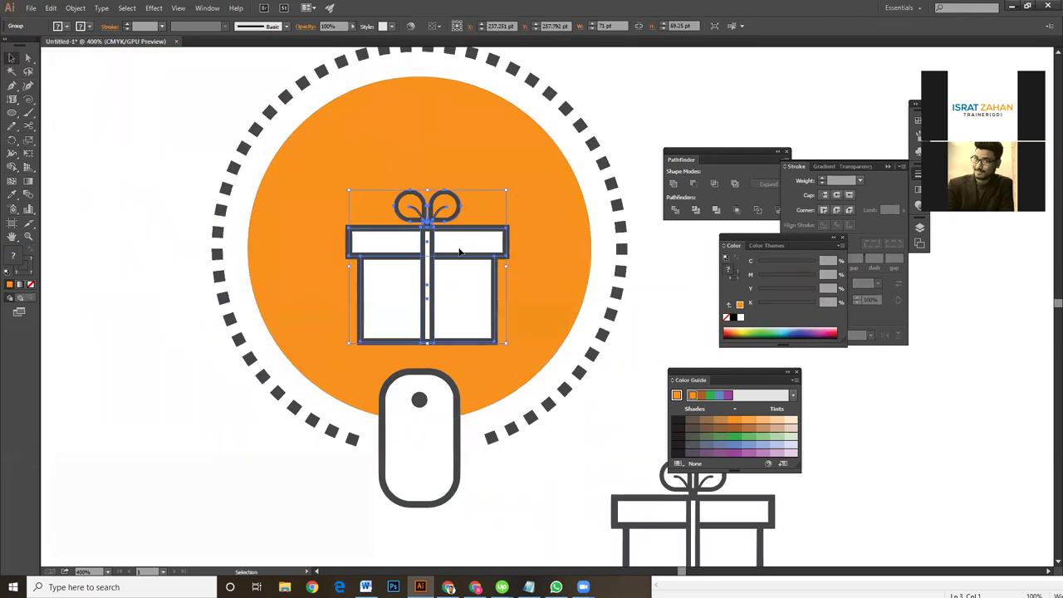
drag(507, 189, 524, 172)
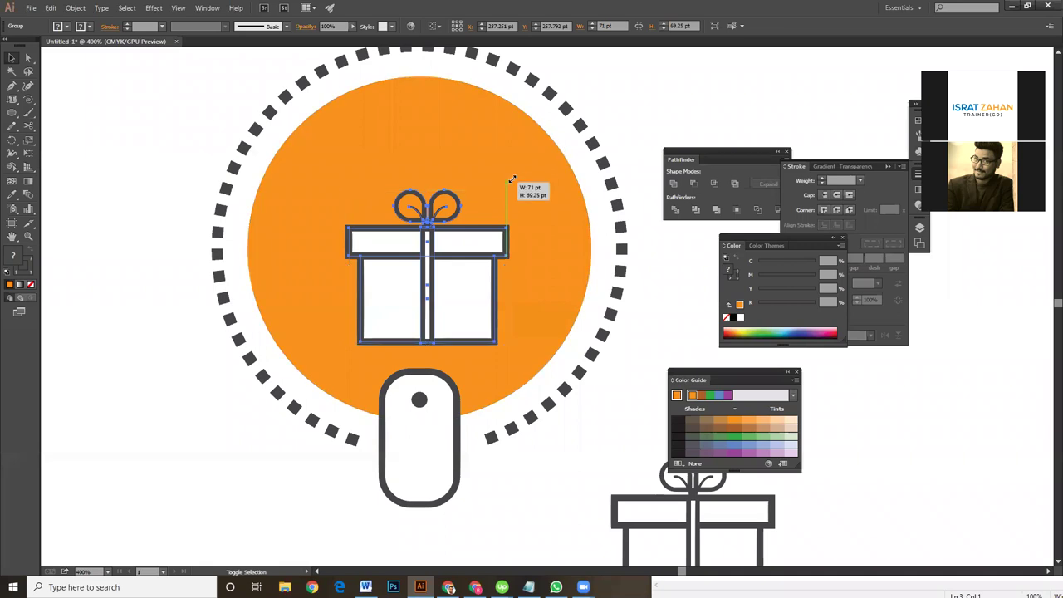
drag(450, 232, 451, 225)
key(Up)
key(Up)
key(Up)
key(Up)
click(646, 117)
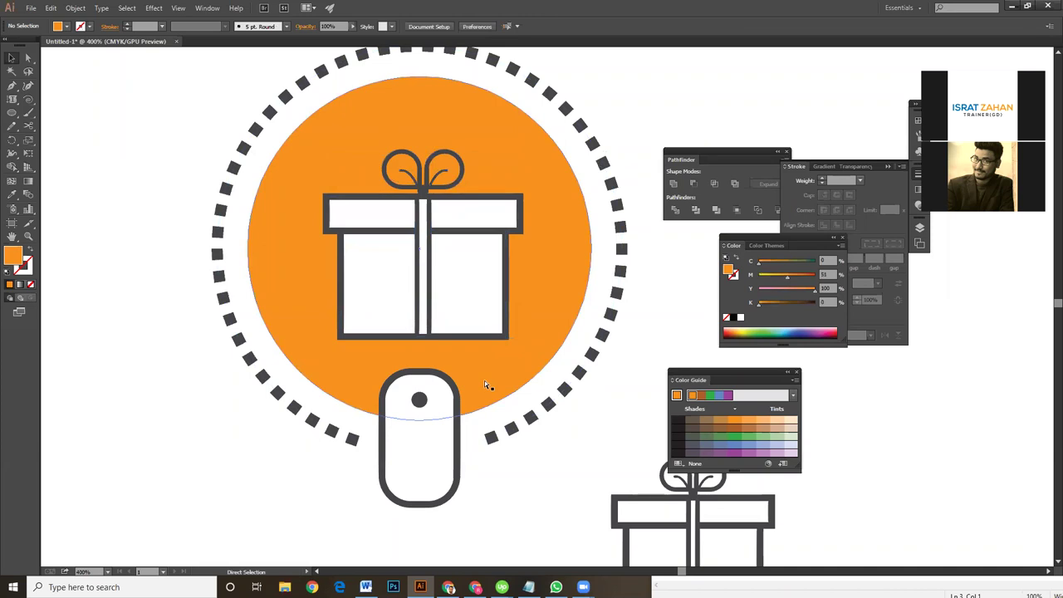
- Move the spare small gift icon off the page to the upper right
key(ctrl+minus)
key(ctrl+minus)
key(ctrl+minus)
drag(493, 420, 326, 407)
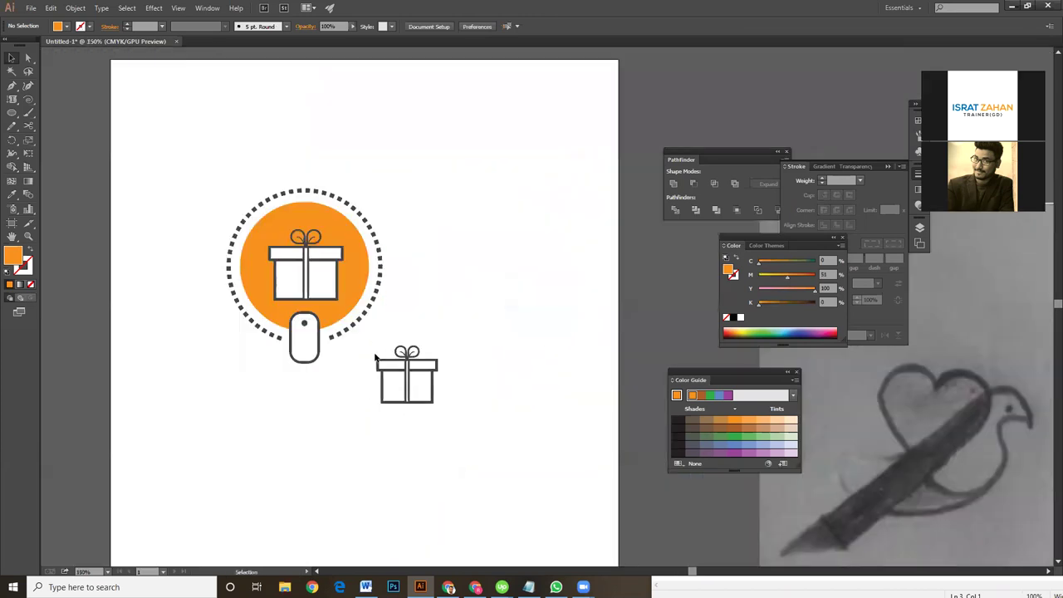
click(407, 377)
drag(416, 383, 773, 101)
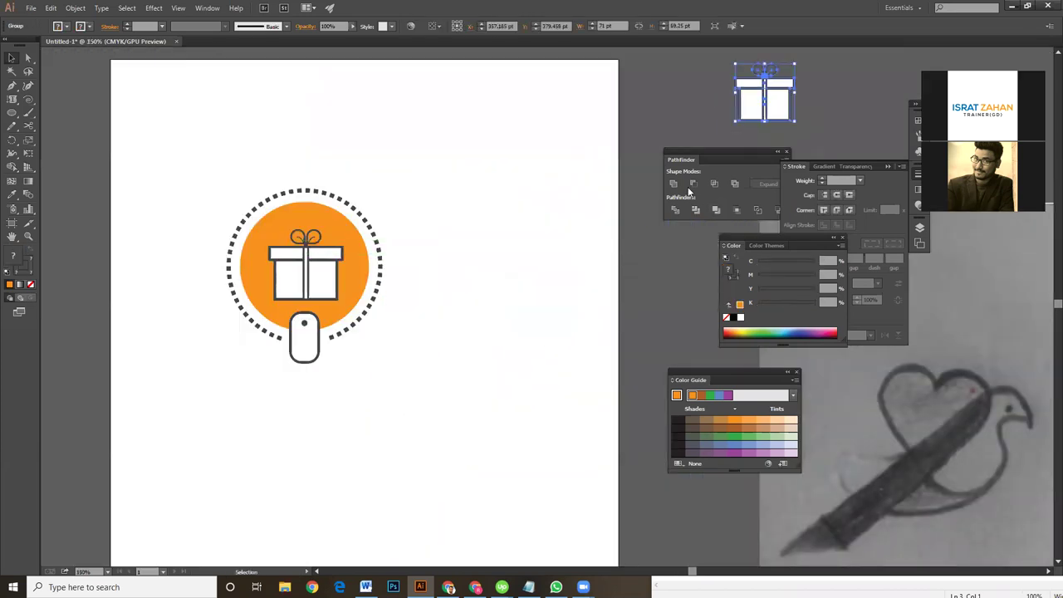
click(568, 349)
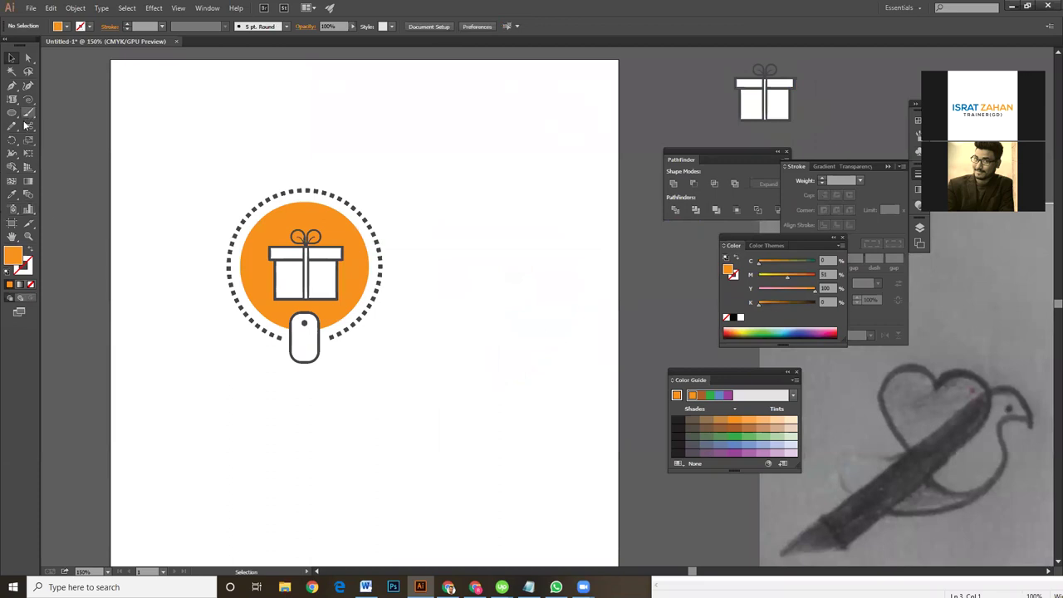
click(11, 84)
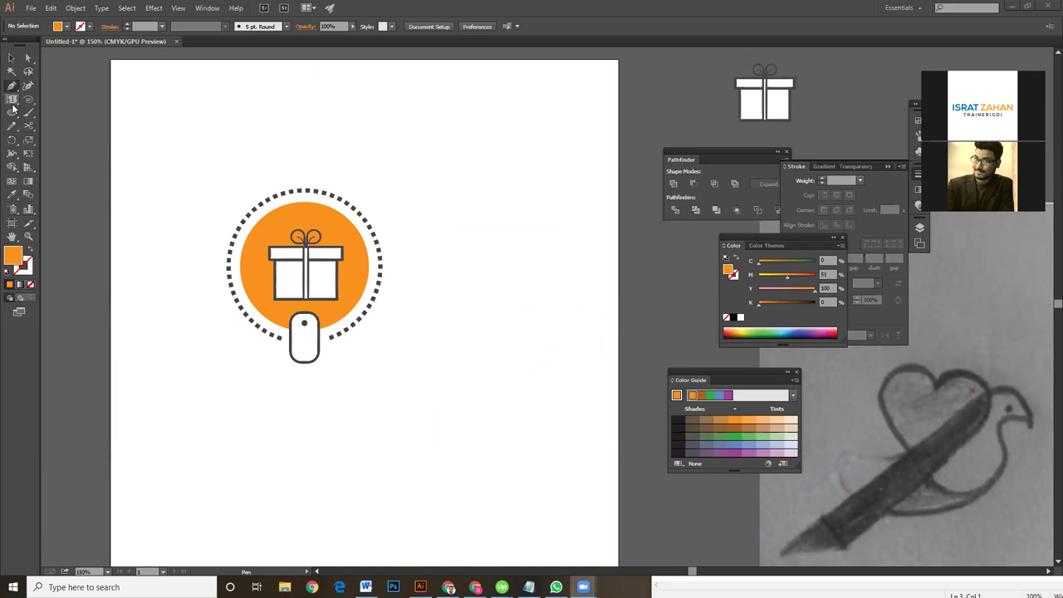
- Add the two-line text SUPPRISEME / THE ONLINE GIFT STORE right of the badge
click(12, 101)
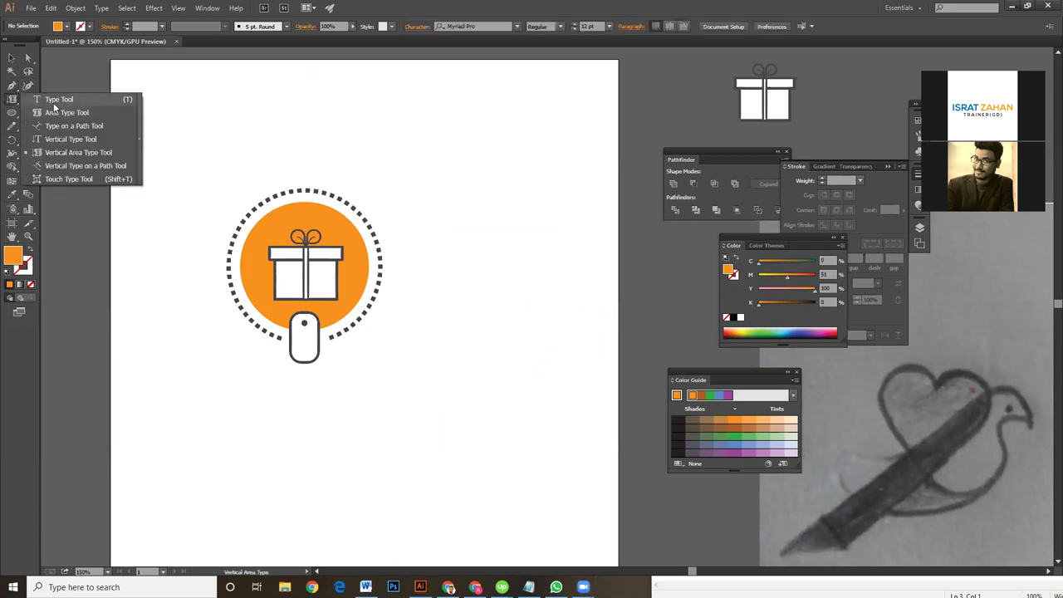
click(55, 100)
click(441, 223)
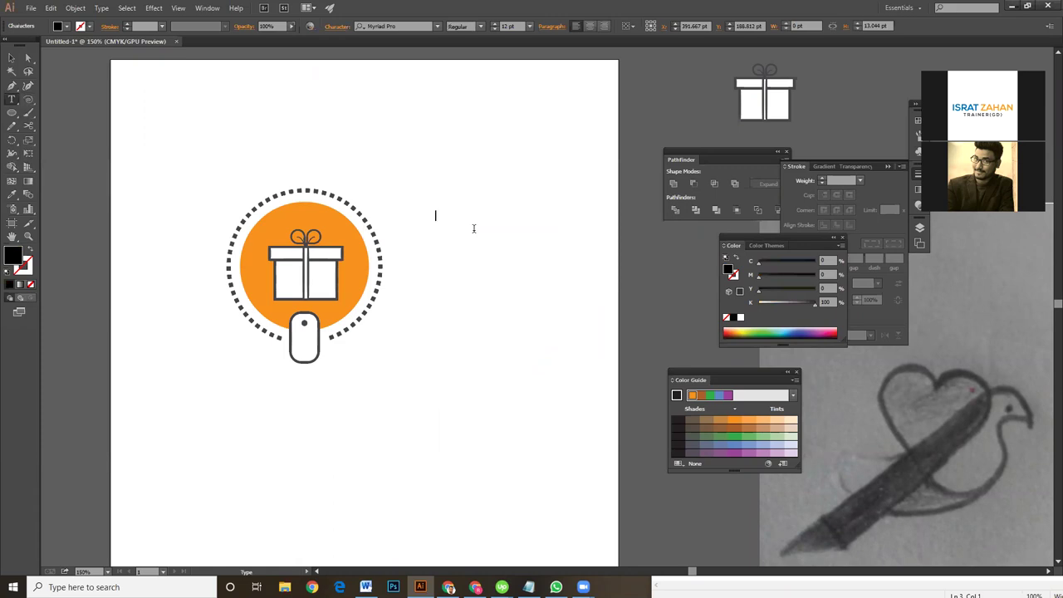
text(SUPPRISEME)
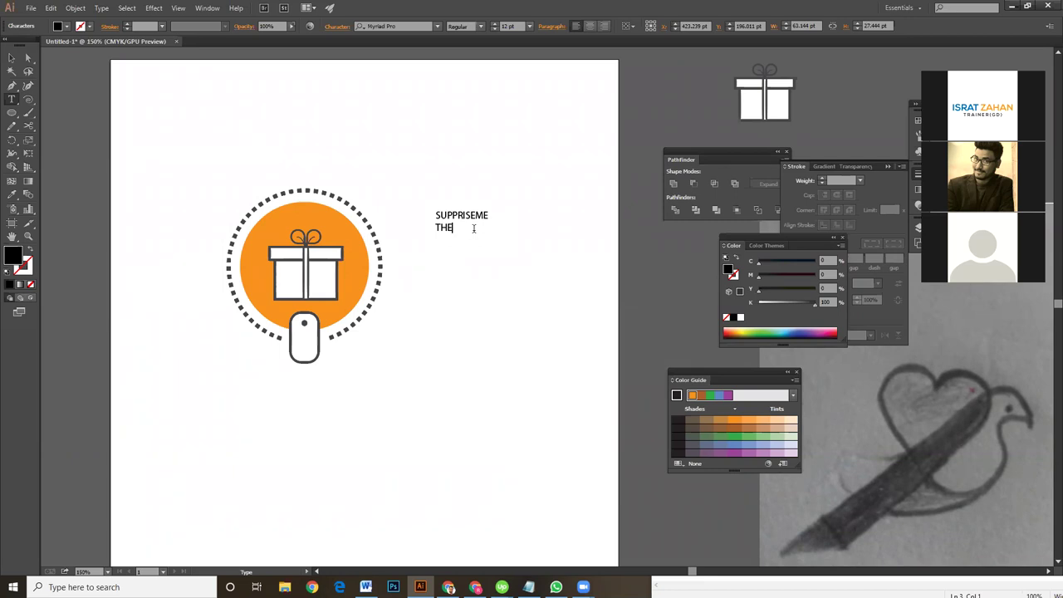
text(NLINE GIFT)
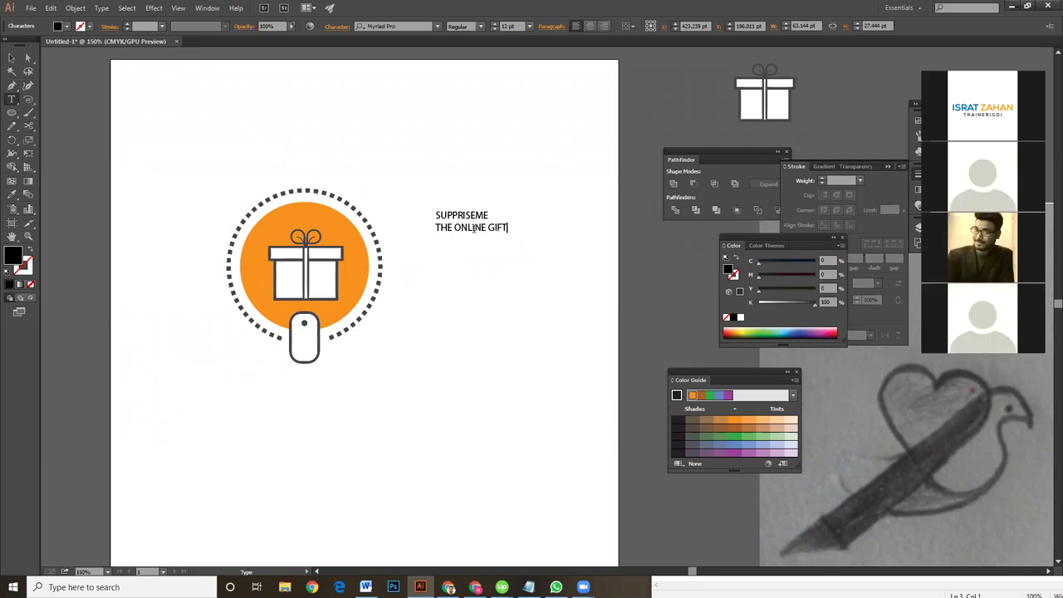
text(ORE)
click(12, 57)
- Scale the text block up to about 23 pt
click(409, 223)
drag(409, 223, 629, 242)
drag(544, 319, 545, 307)
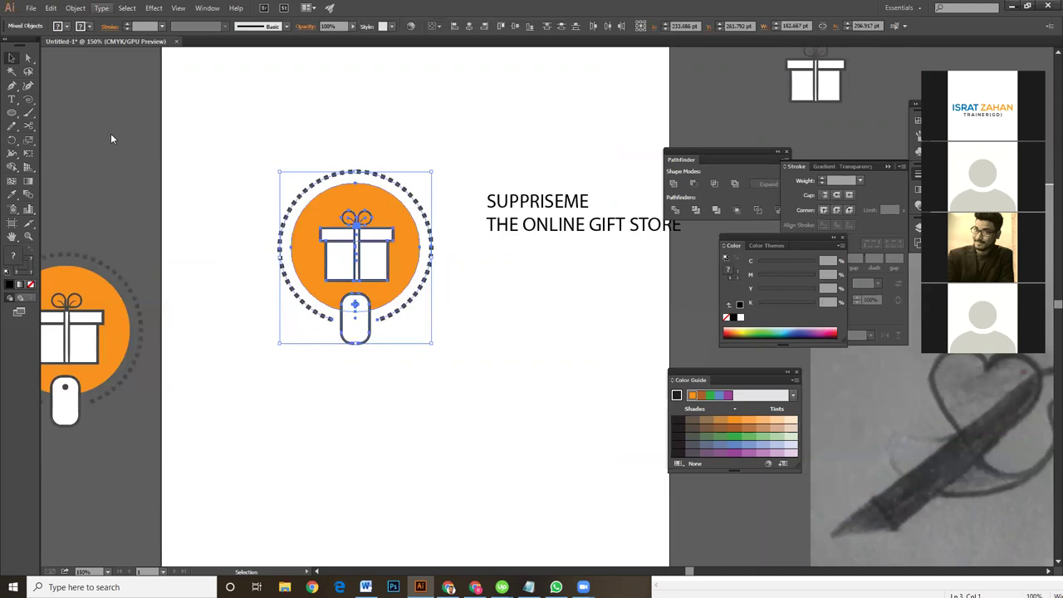
- Move the text block beside the gift badge and select the word SUPPRISEME
click(509, 357)
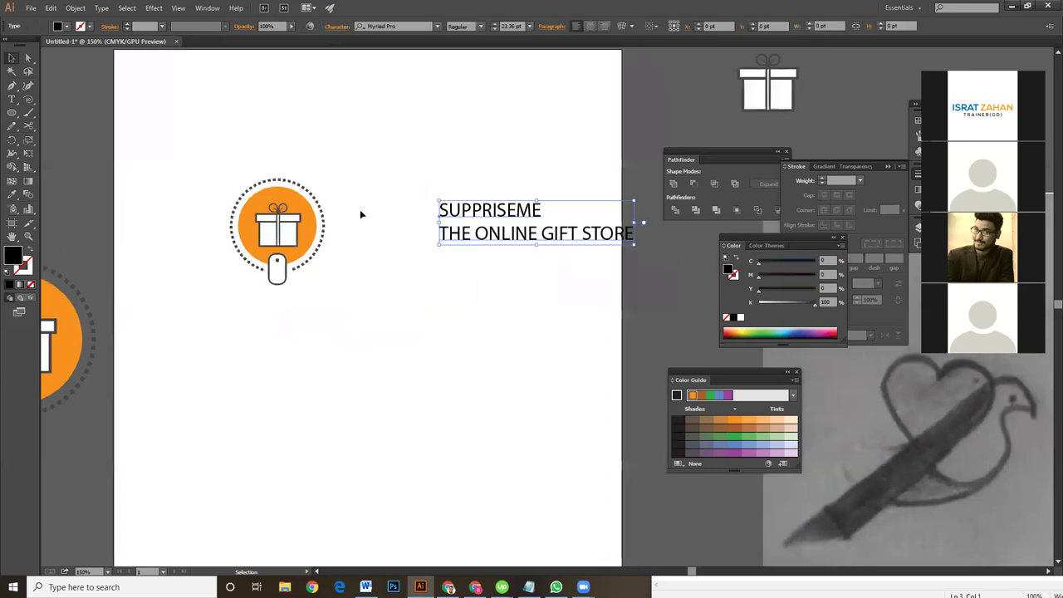
drag(483, 217, 384, 208)
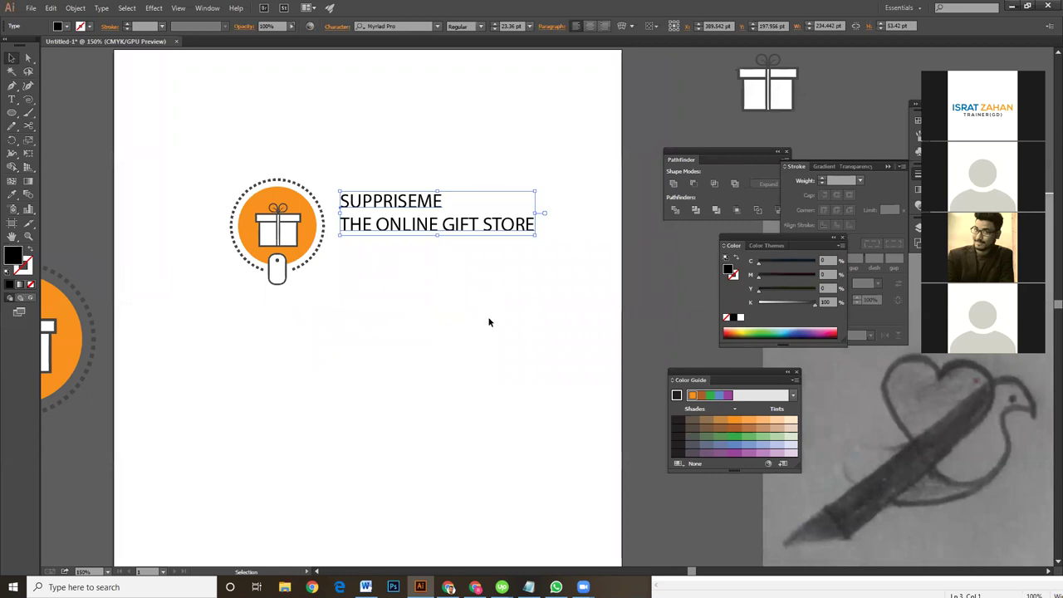
double_click(410, 208)
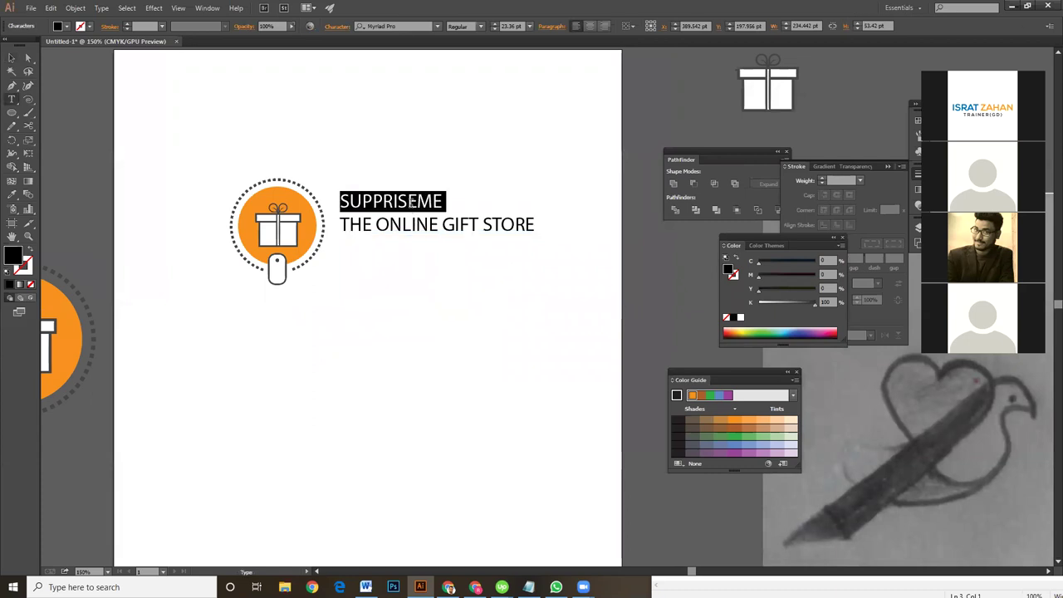
click(410, 203)
double_click(410, 203)
- Set SUPPRISEME in Trajan Pro Bold
click(438, 27)
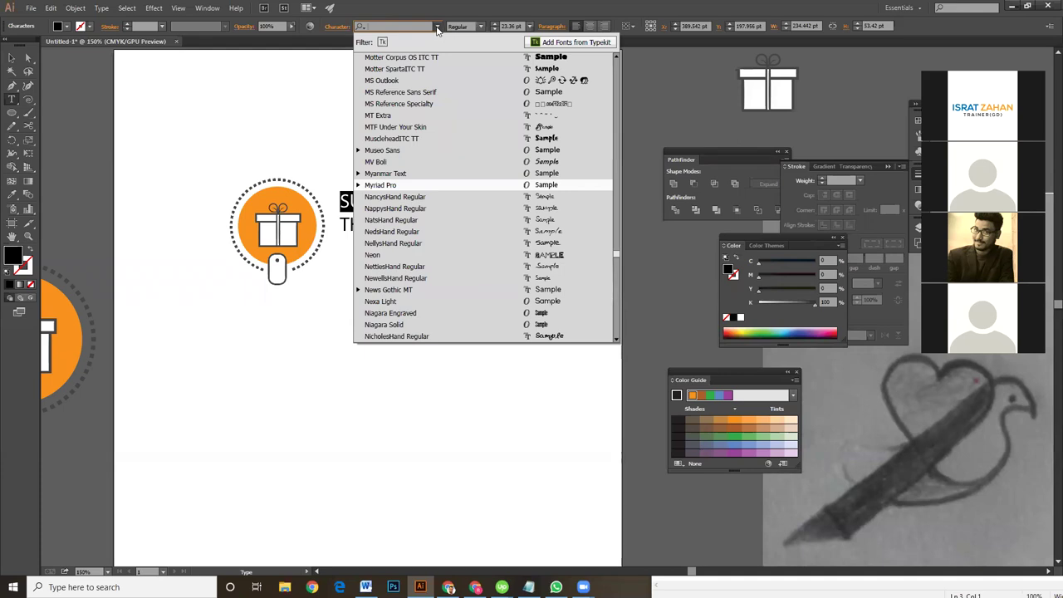
scroll(417, 191, down, 2)
scroll(417, 191, down, 1)
scroll(417, 191, down, 5)
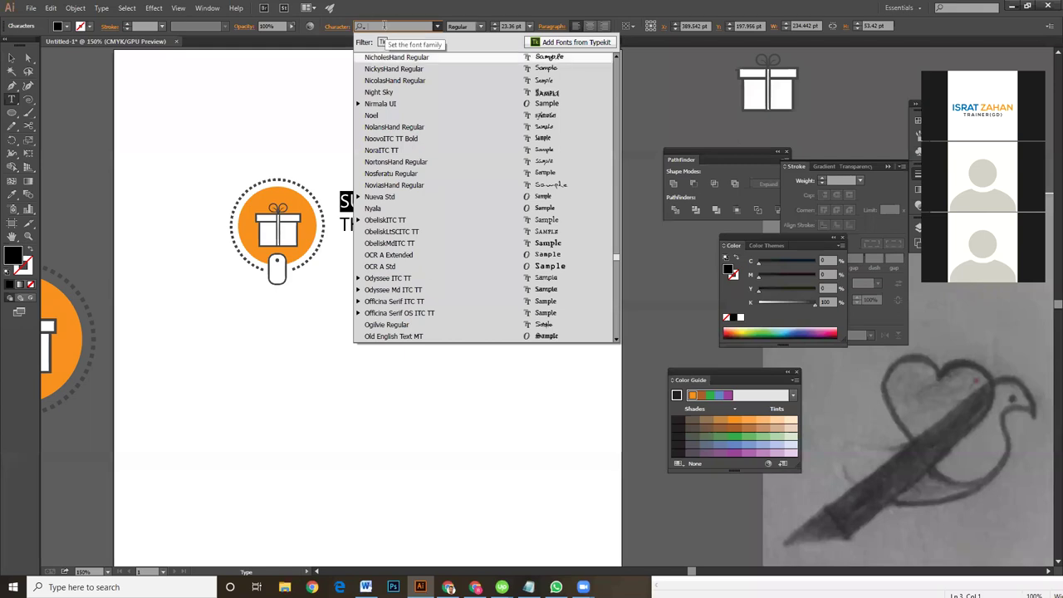
text(T)
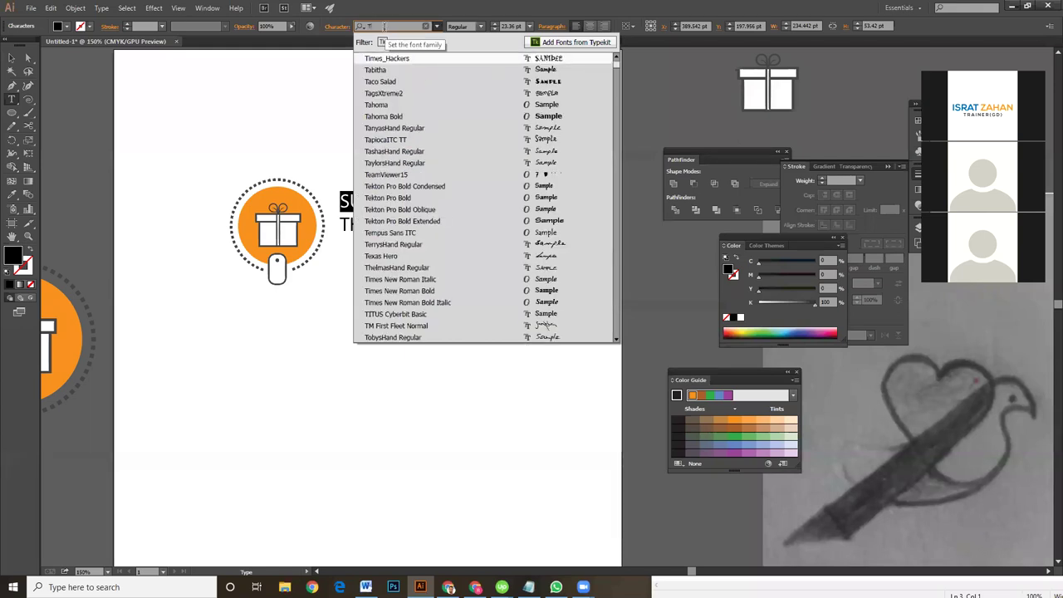
text(RA)
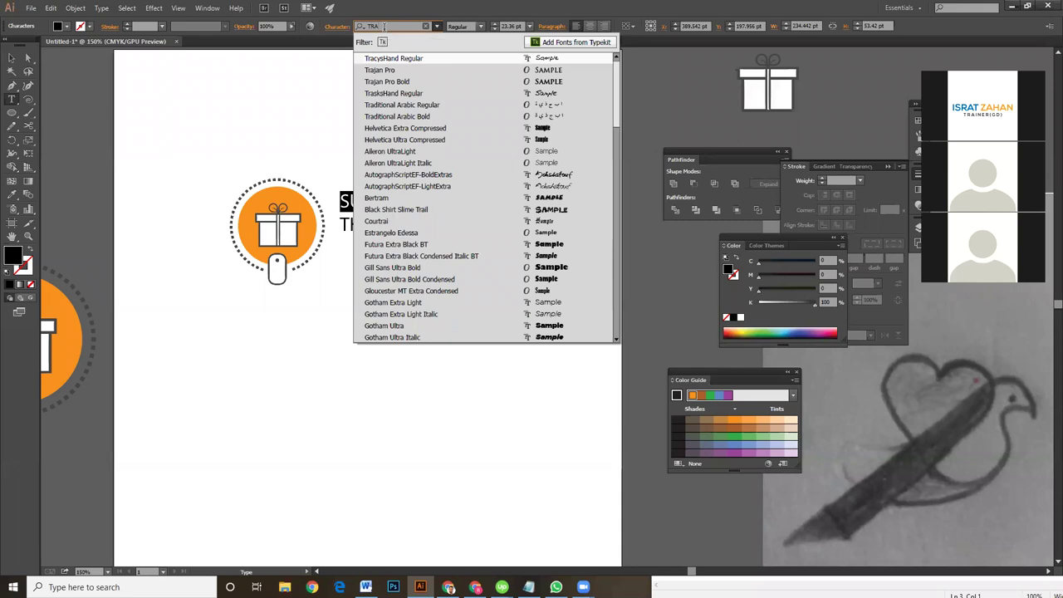
click(395, 68)
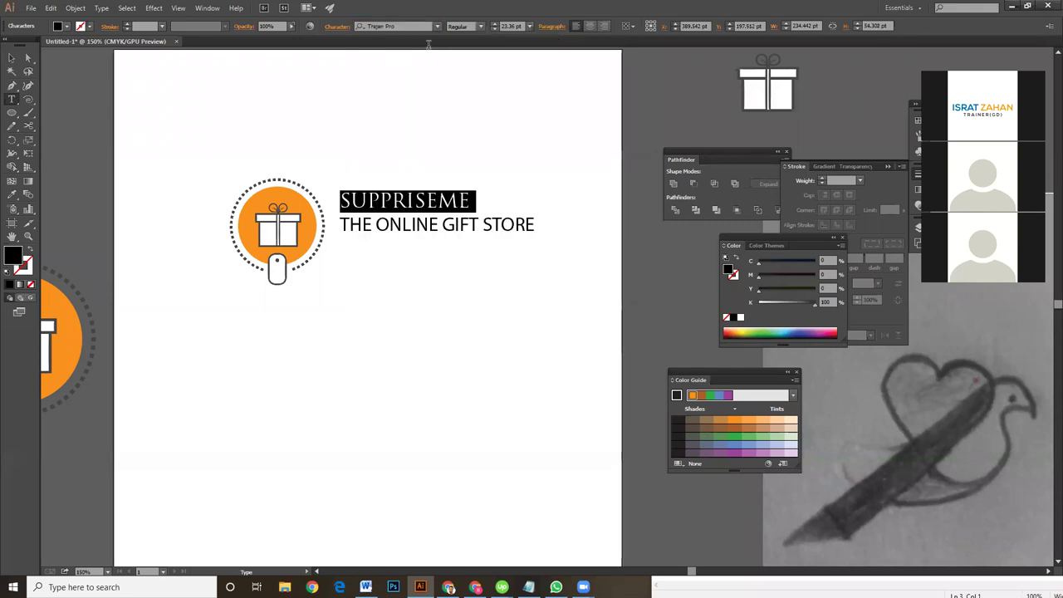
click(480, 27)
click(468, 50)
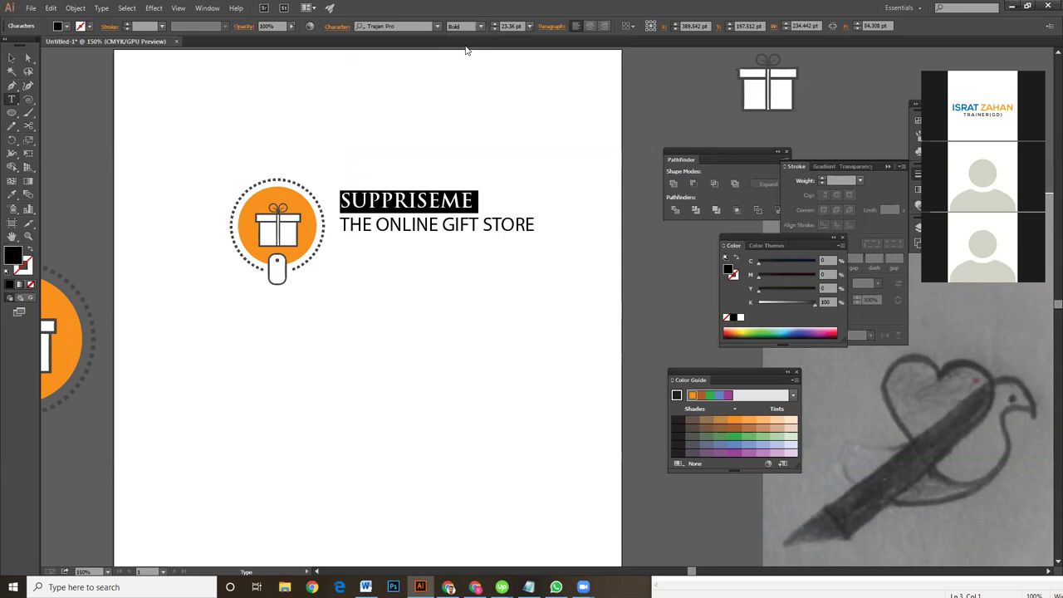
- Raise SUPPRISEME's font size to about 28 pt
click(495, 24)
click(495, 23)
click(495, 23)
click(16, 61)
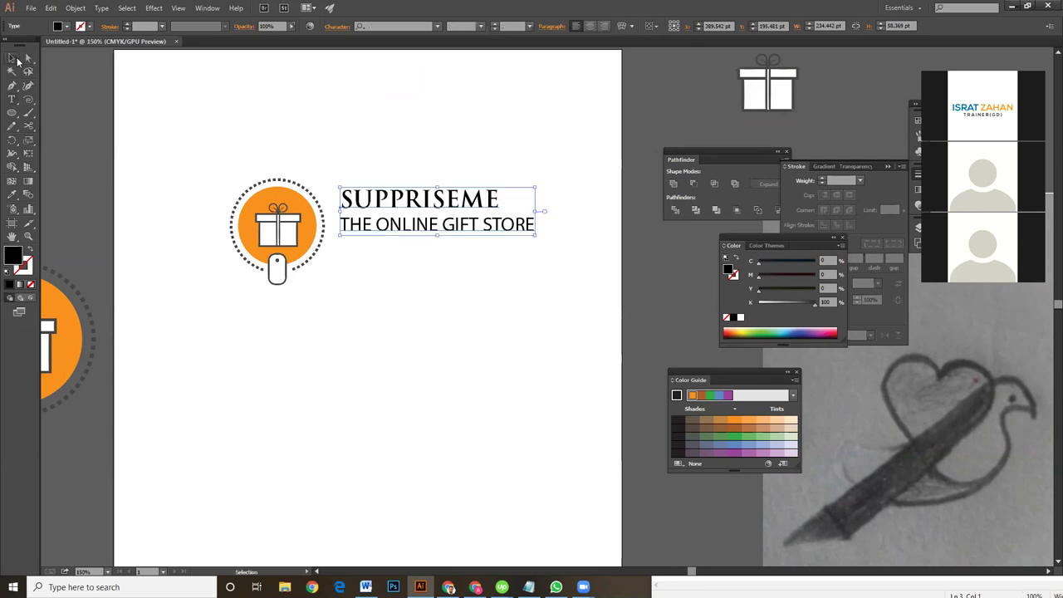
- Set the tagline THE ONLINE GIFT STORE in Trajan Pro at 12 pt
triple_click(491, 225)
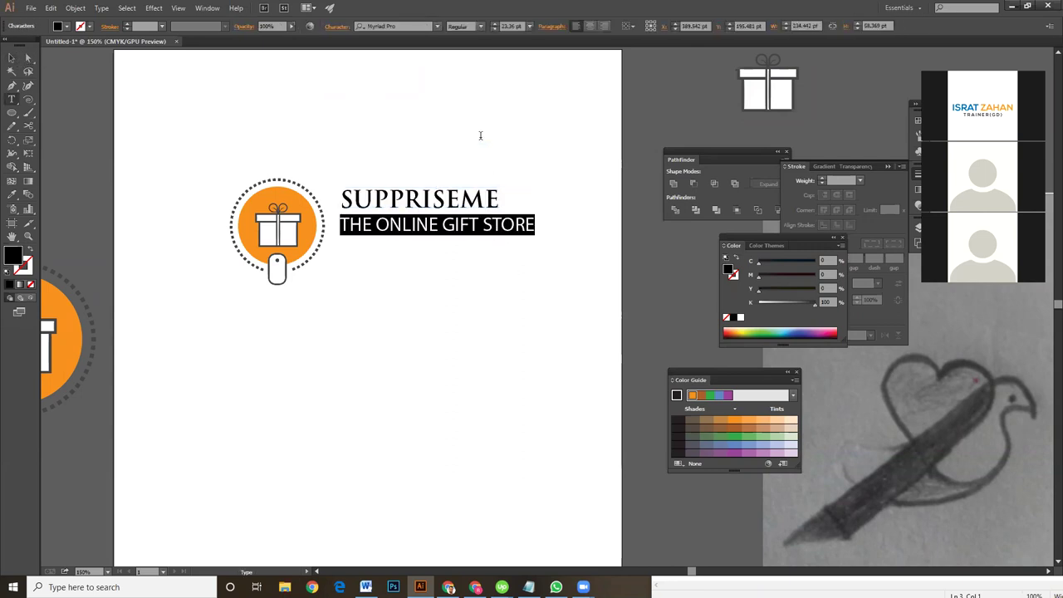
click(495, 29)
click(495, 29)
click(495, 29)
click(495, 29)
click(495, 29)
click(495, 29)
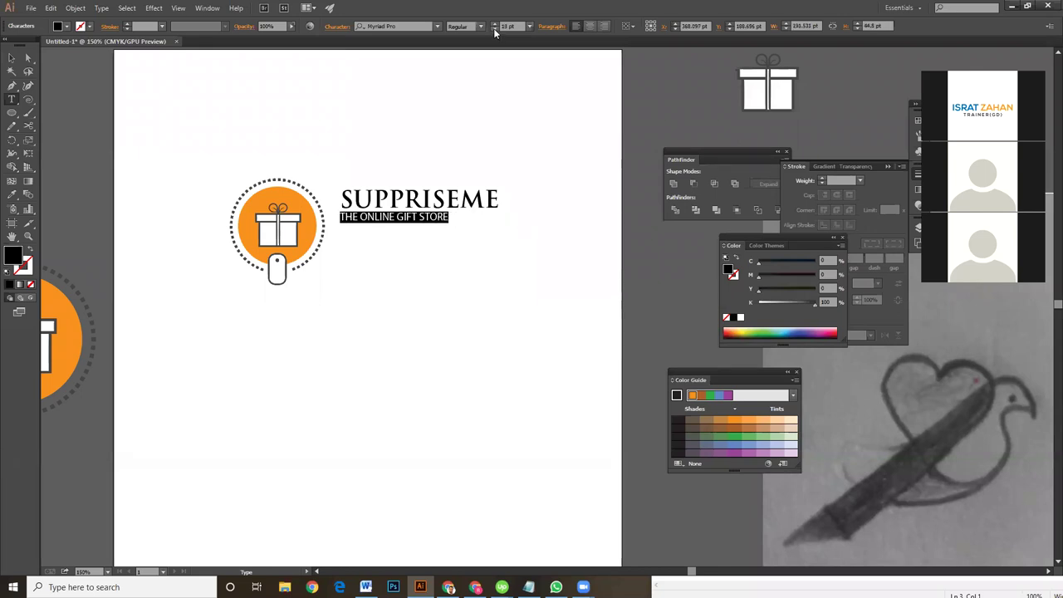
click(410, 24)
text(Tr)
click(416, 70)
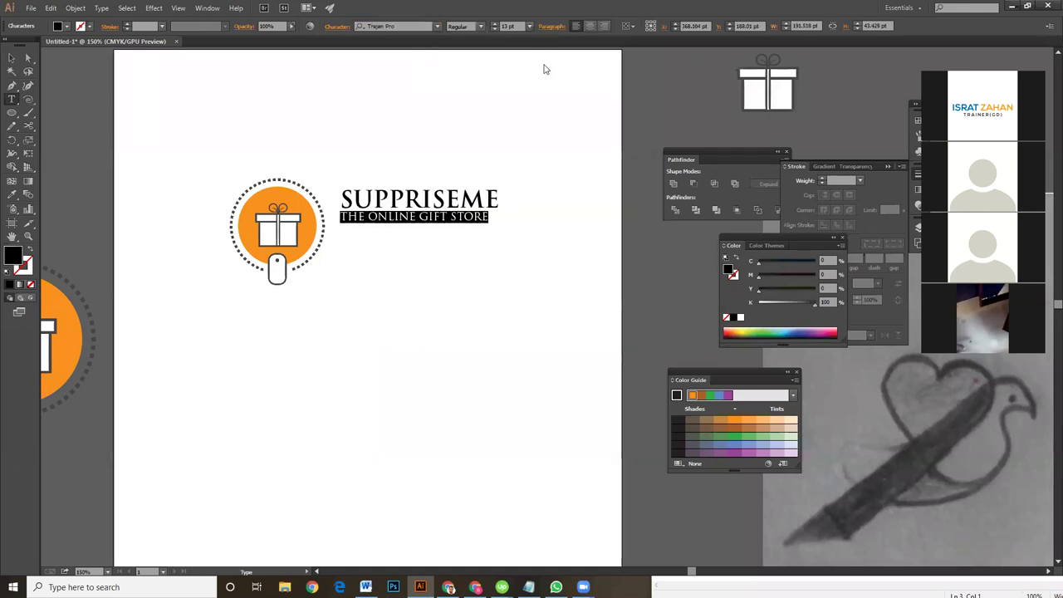
click(495, 30)
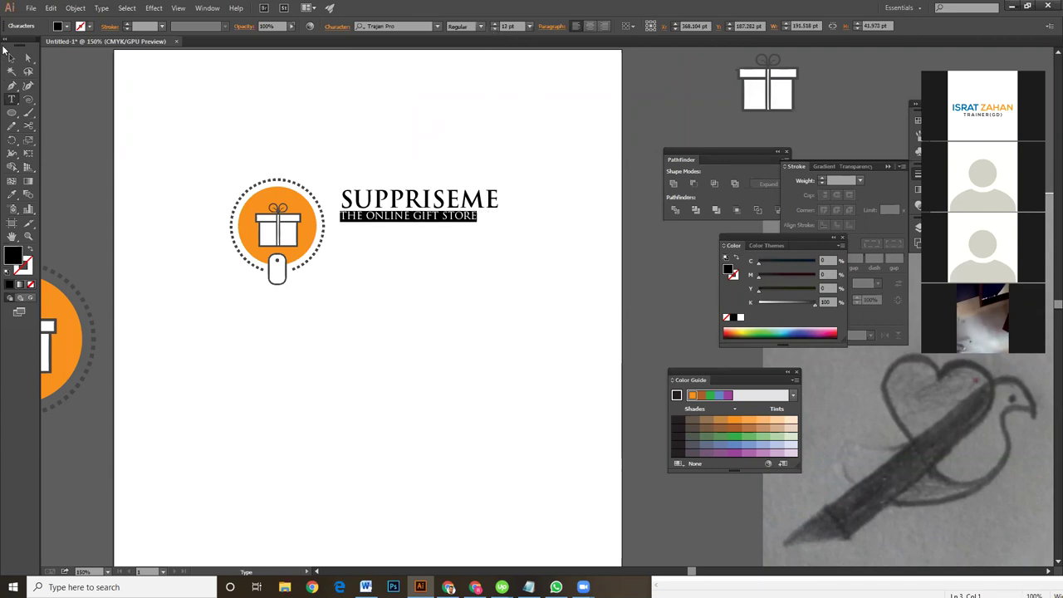
click(12, 58)
- Give the tagline 18 pt leading in the Character panel
click(480, 318)
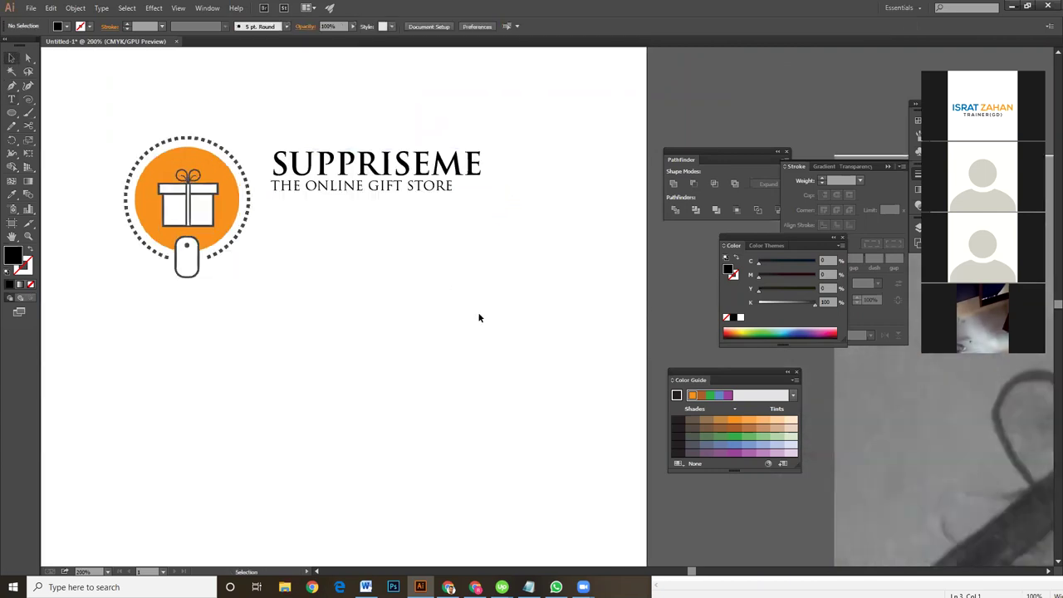
key(ctrl+plus)
click(440, 334)
double_click(440, 332)
key(ctrl+shift+Left)
key(ctrl+shift+Left)
key(ctrl+shift+Left)
key(ctrl+shift+Left)
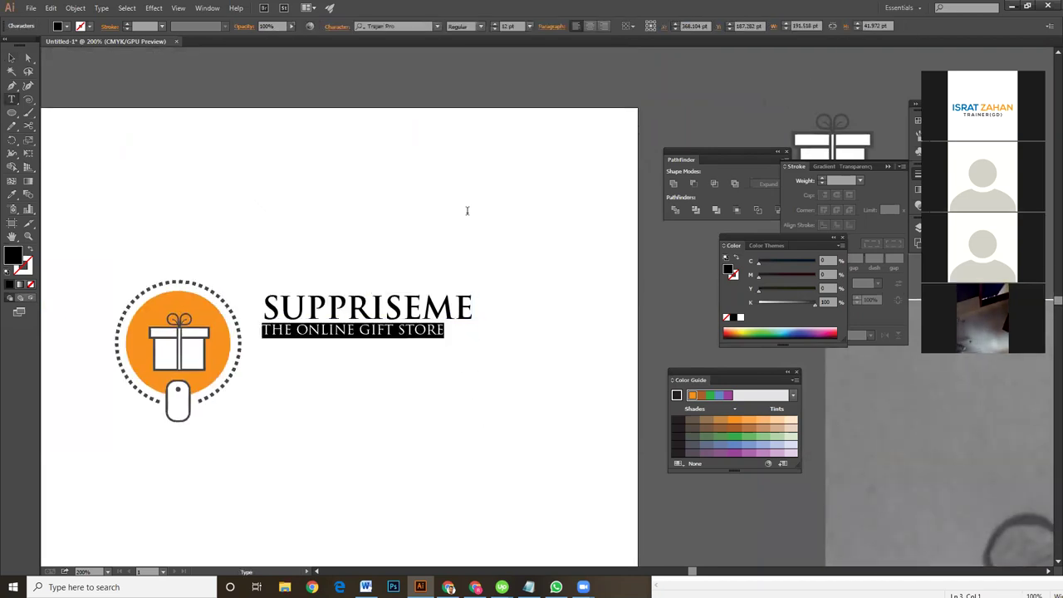
click(549, 26)
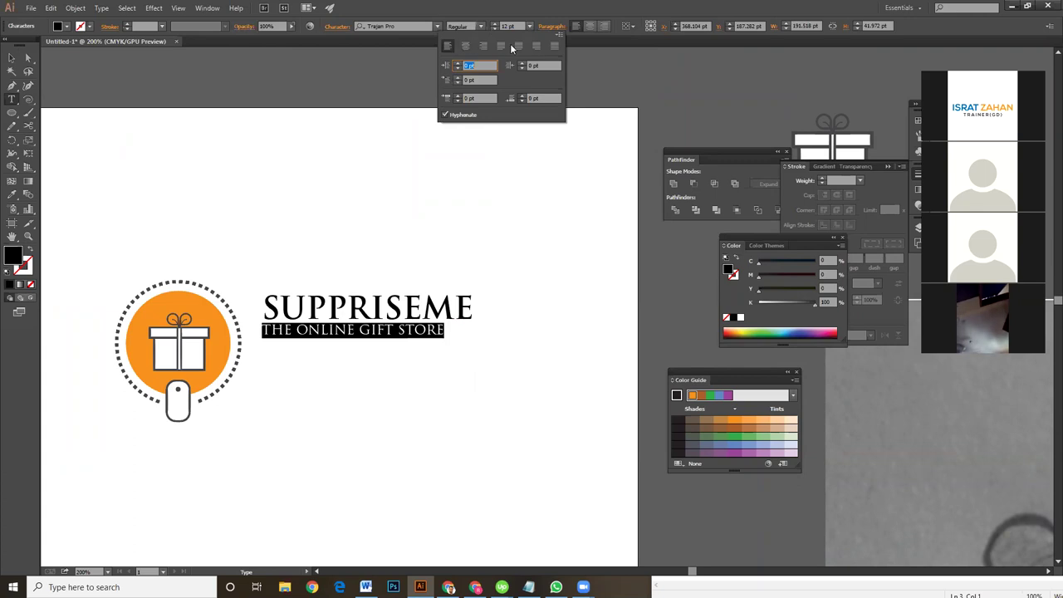
click(339, 27)
click(307, 93)
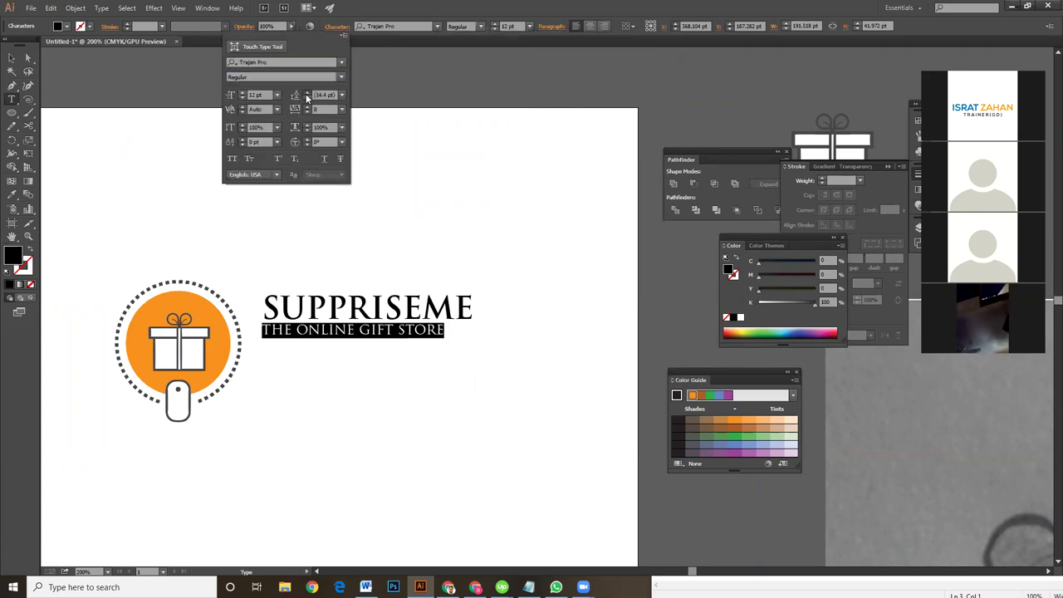
click(306, 93)
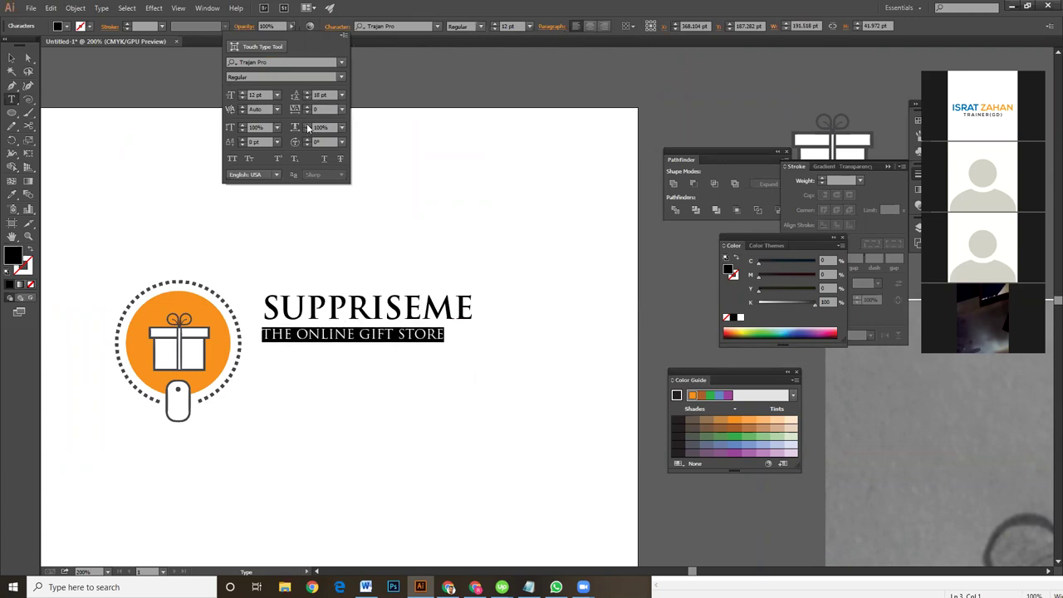
- Stretch the tagline to 115% horizontal scale
click(306, 127)
click(306, 127)
click(307, 127)
click(307, 127)
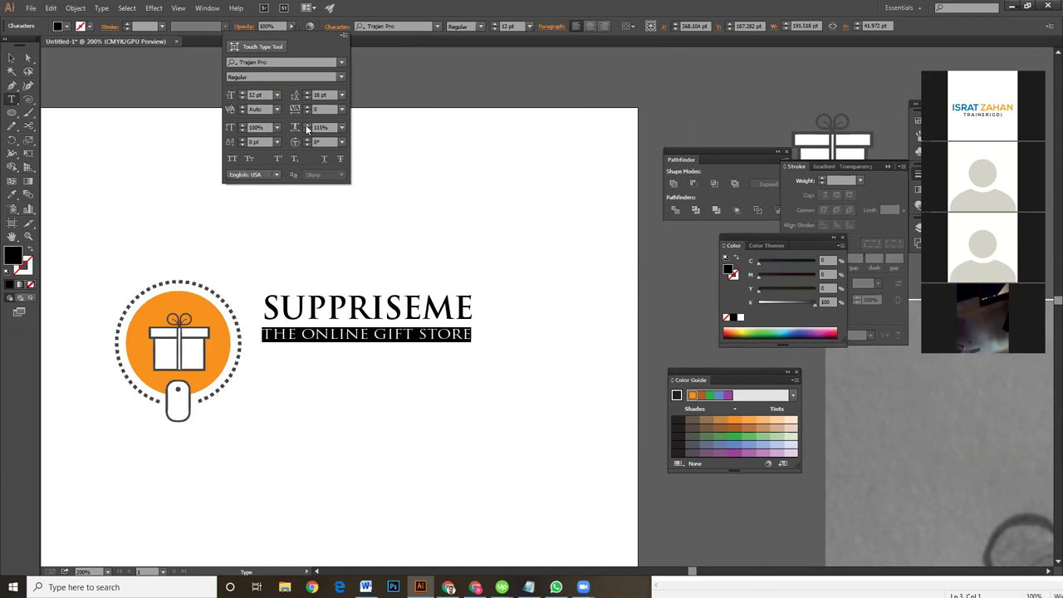
click(11, 57)
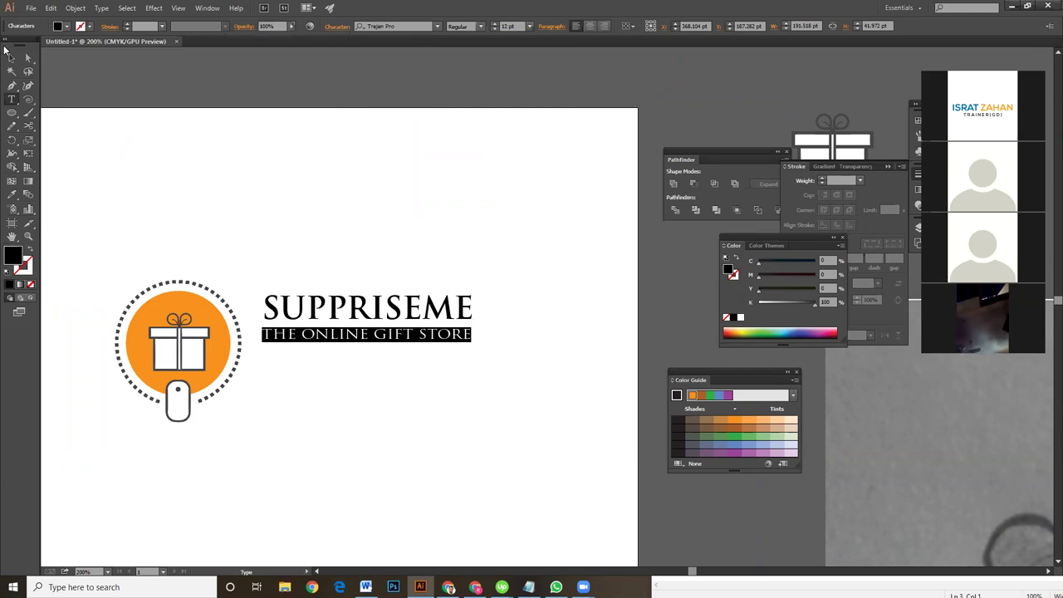
click(11, 57)
click(329, 158)
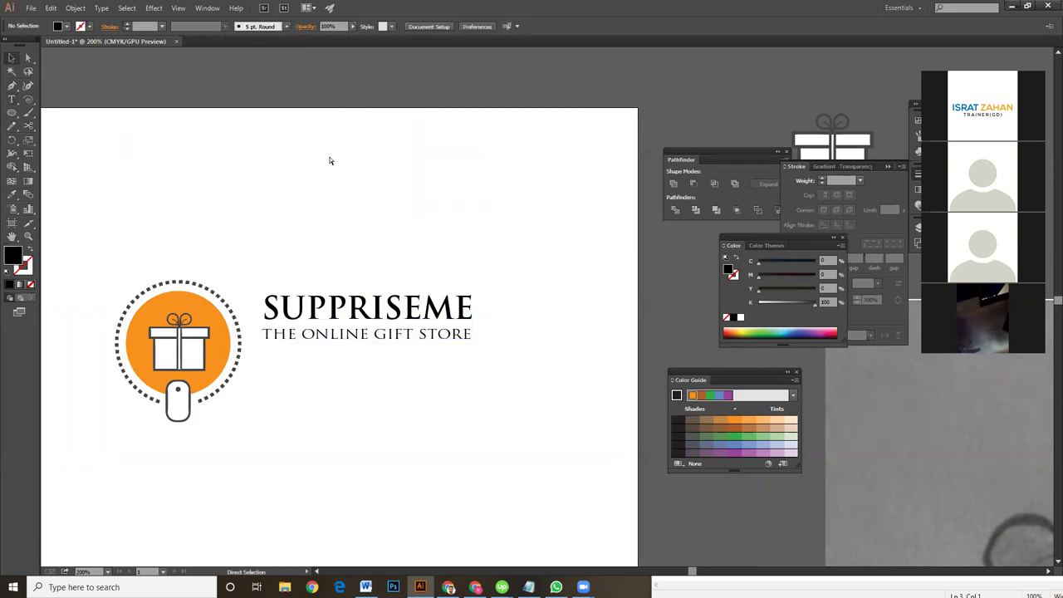
- Zoom in and try selecting the gift icon and wordmark together
key(ctrl+minus)
key(ctrl+minus)
key(ctrl+minus)
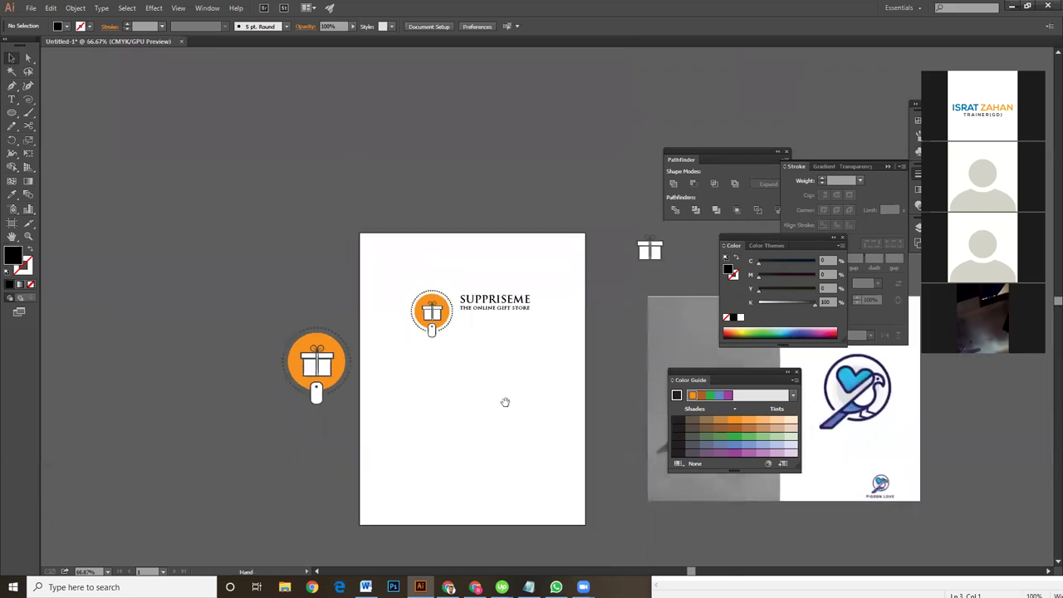
key(ctrl+plus)
key(ctrl+plus)
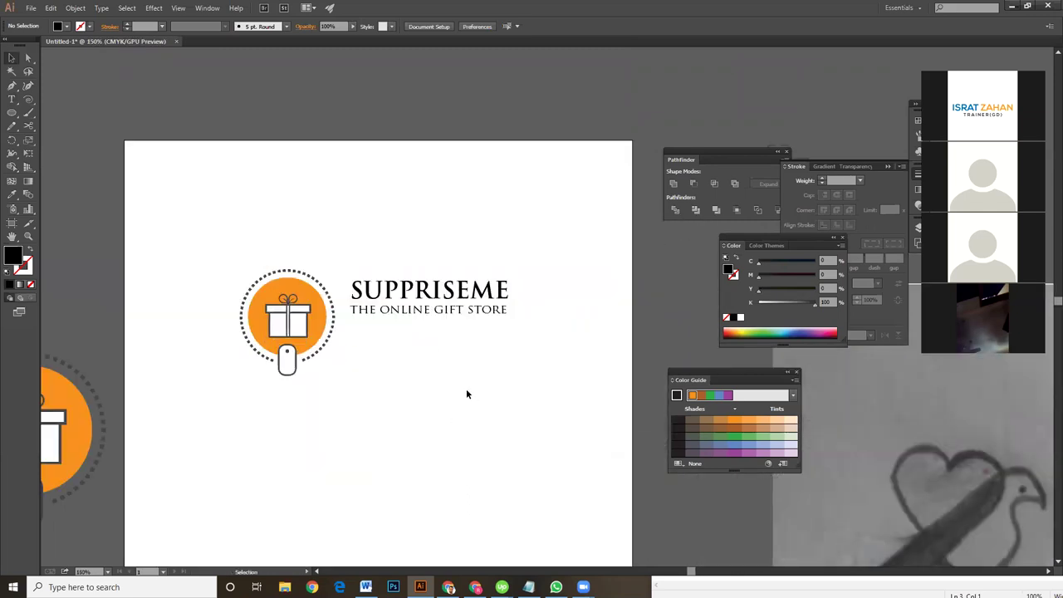
scroll(465, 398, down, 2)
click(430, 263)
key(a)
drag(194, 207, 344, 350)
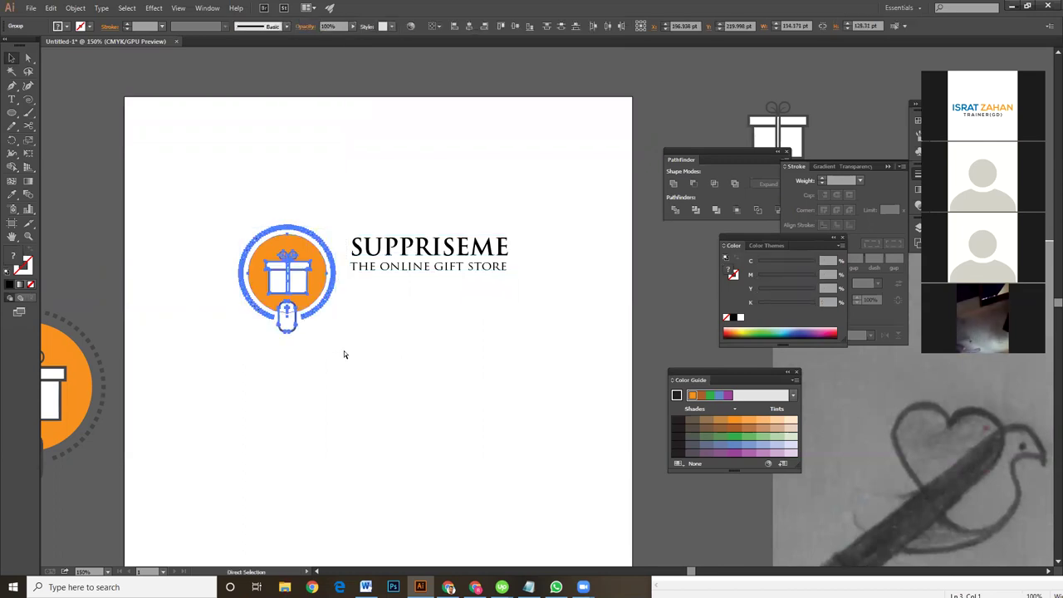
click(344, 354)
key(v)
drag(238, 185, 477, 380)
click(478, 279)
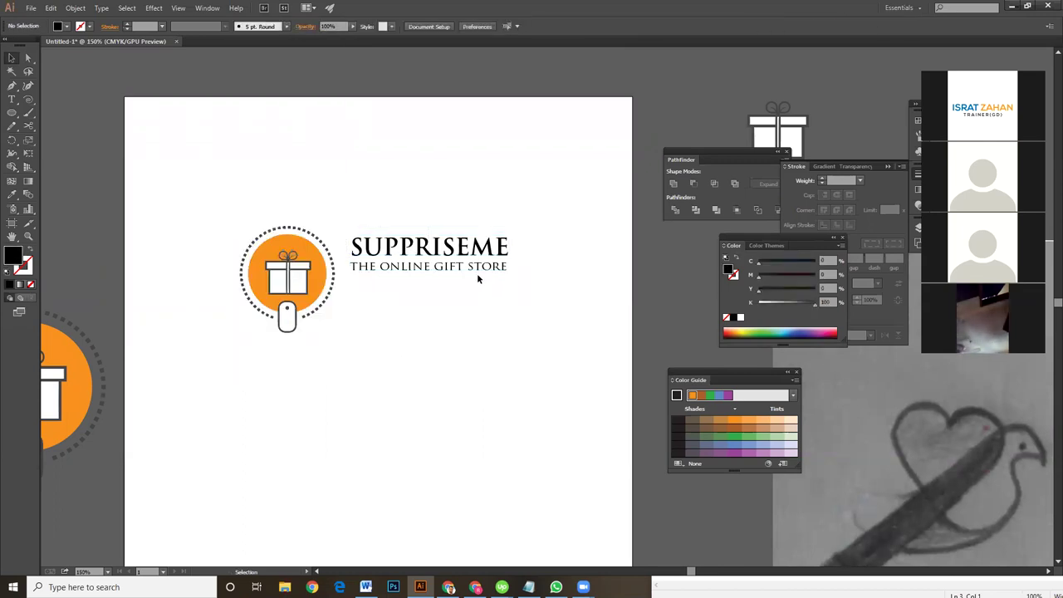
- Undo an accidental text duplicate, then vertically centre the icon and wordmark
drag(473, 267, 496, 258)
key(ctrl+z)
drag(220, 221, 489, 344)
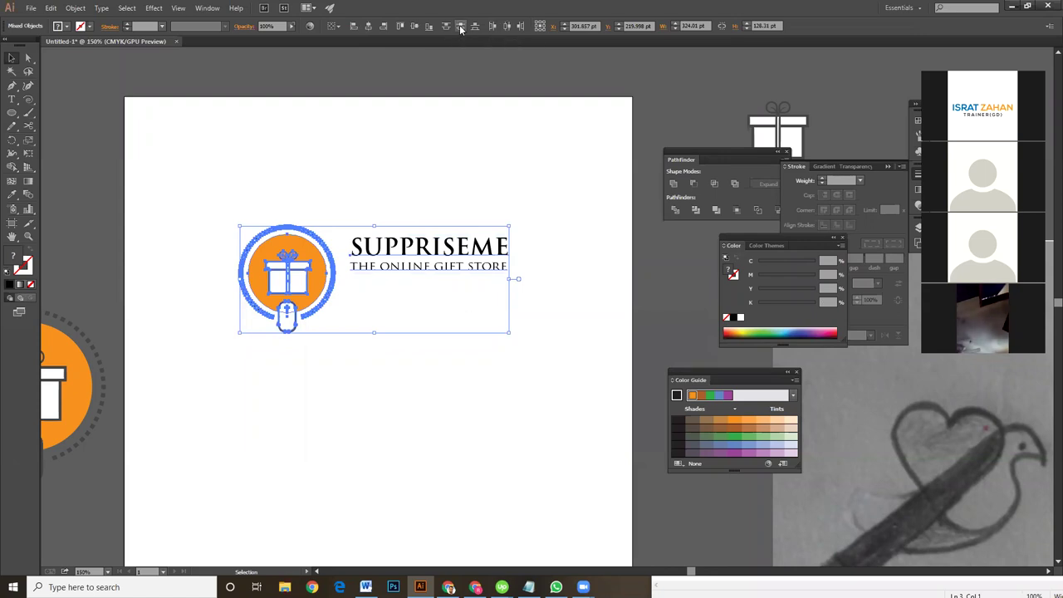
click(413, 26)
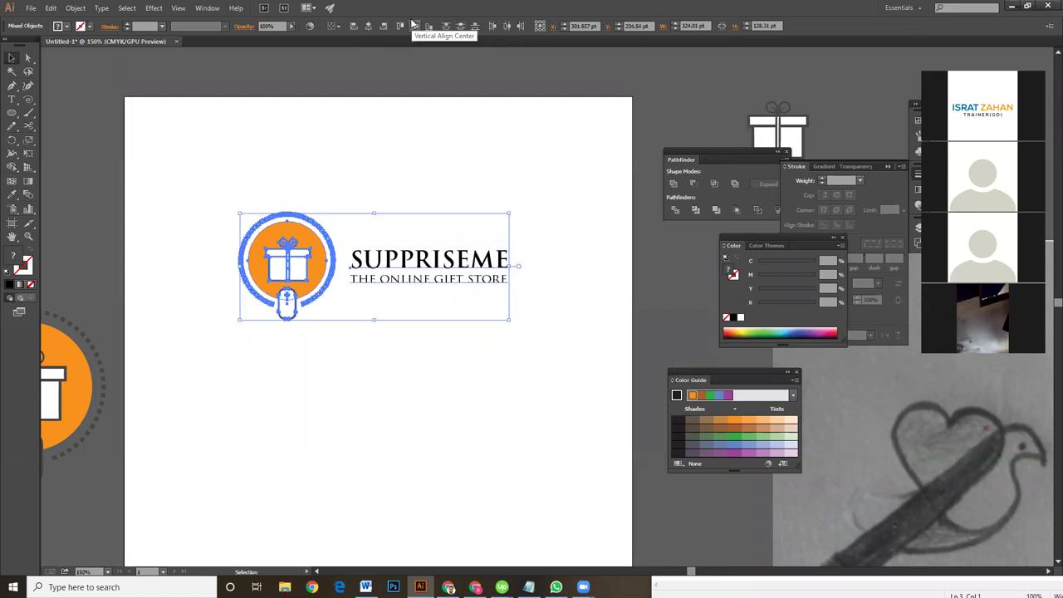
- Zoom in and raise the SUPPRISEME wordmark about 3.79 pt to level with the icon
click(582, 277)
click(406, 253)
click(372, 197)
drag(183, 200, 337, 322)
mouse_move(218, 185)
mouse_down()
mouse_move(342, 324)
mouse_move(555, 409)
mouse_up()
key(ctrl+plus)
key(ctrl+plus)
drag(437, 210, 502, 379)
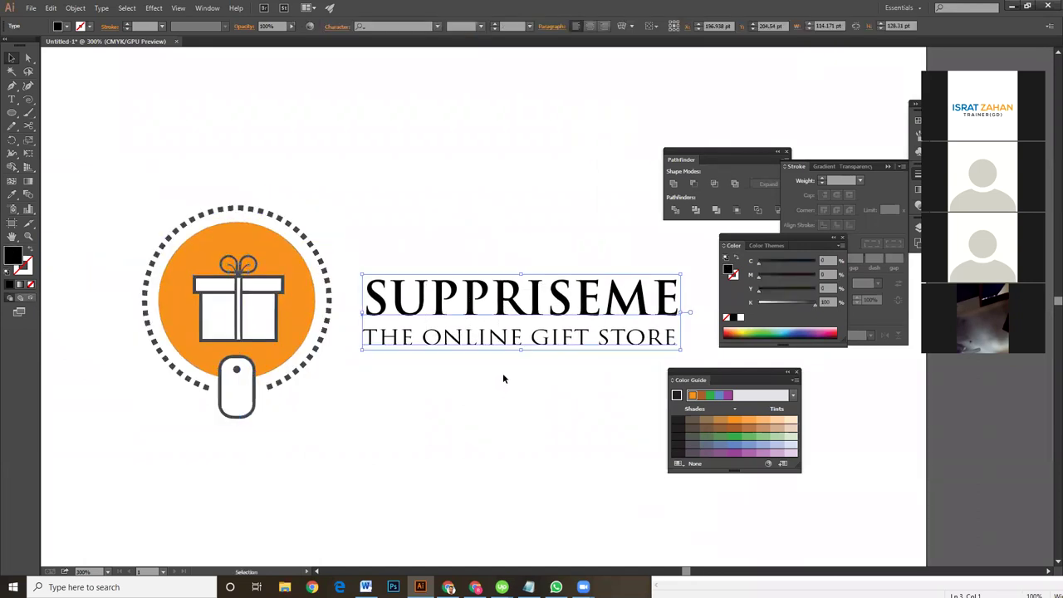
drag(484, 332, 486, 328)
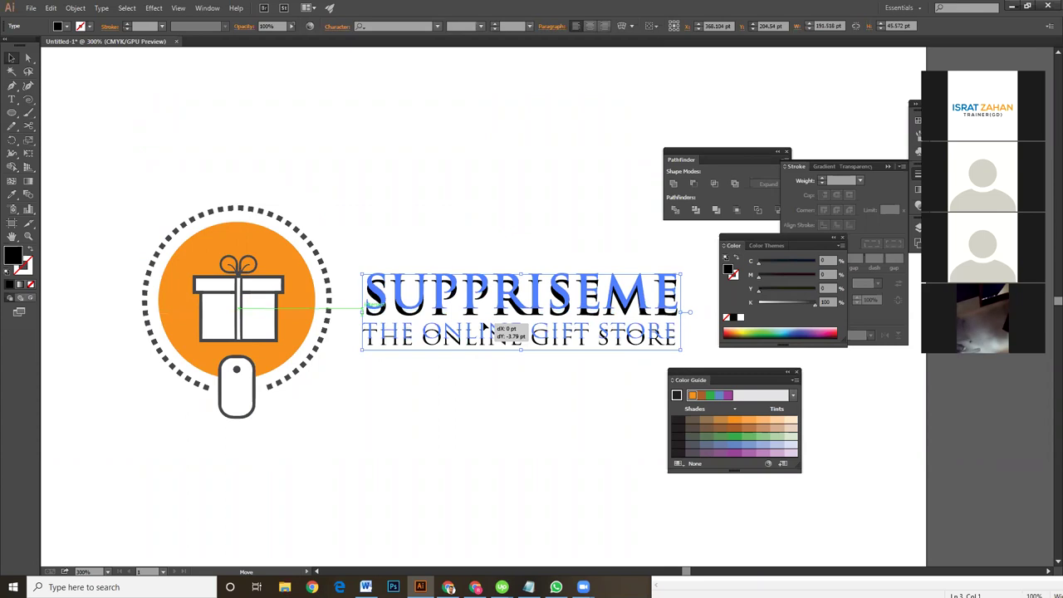
drag(485, 327, 485, 327)
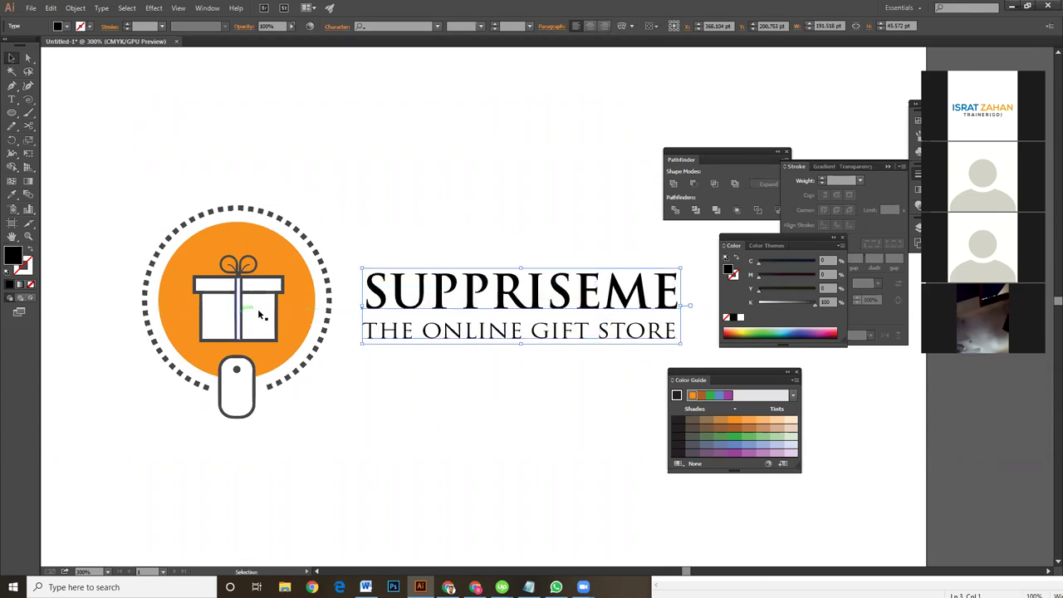
click(486, 405)
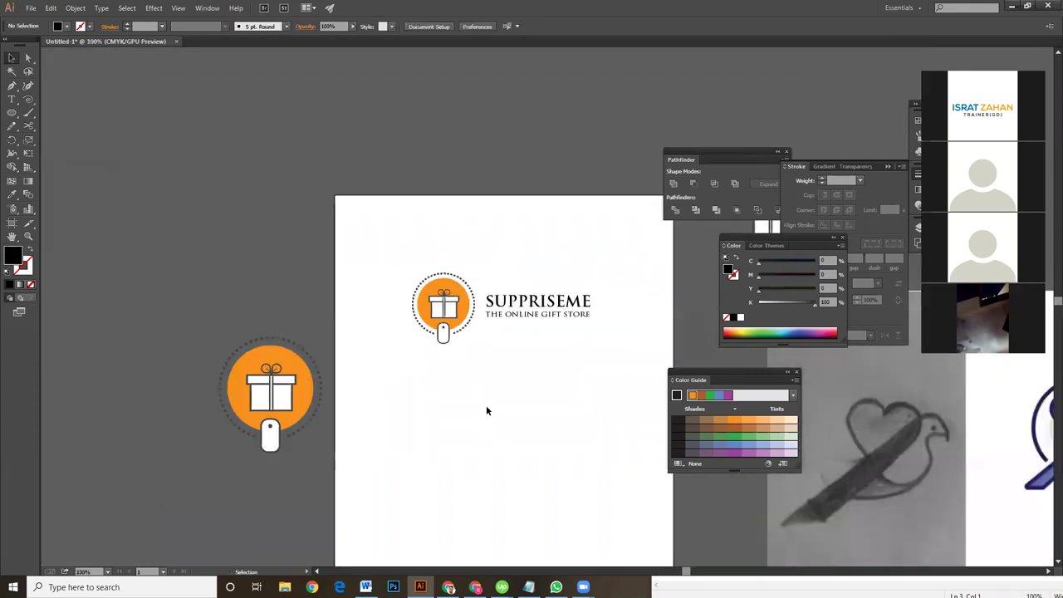
drag(399, 254, 603, 397)
click(608, 403)
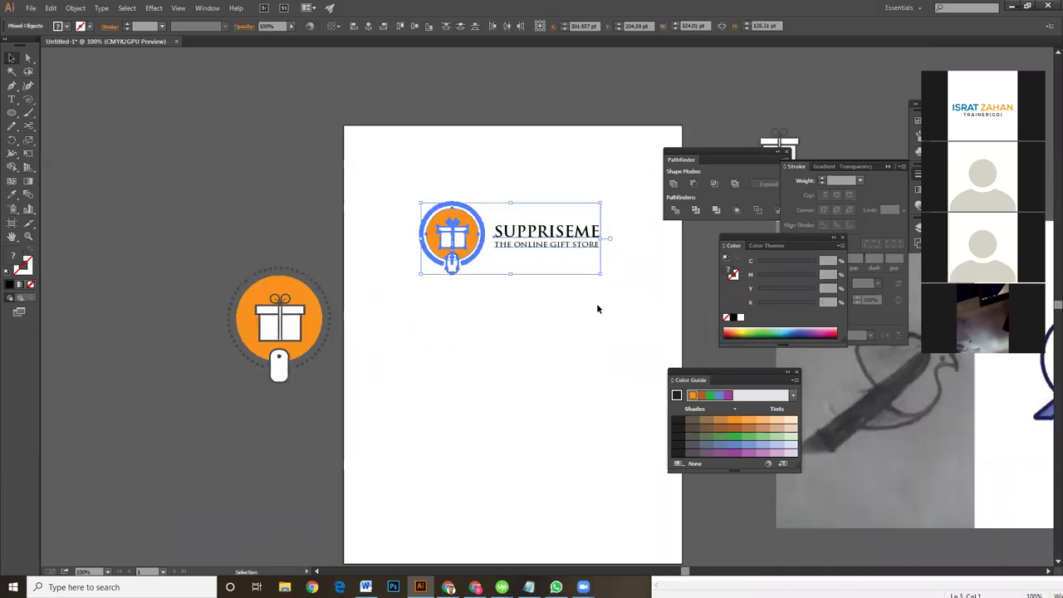
- Copy the logo lower down with its wordmark centred beneath the icon
mouse_move(545, 240)
mouse_down()
mouse_move(539, 344)
mouse_move(436, 423)
mouse_move(446, 407)
mouse_up()
click(551, 380)
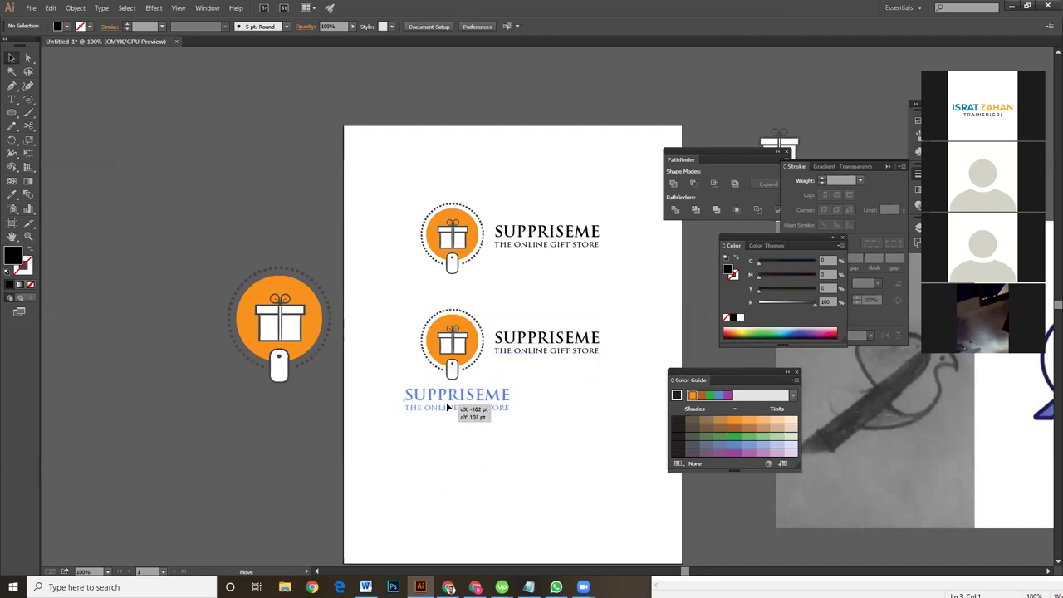
drag(497, 447, 497, 447)
drag(400, 295, 546, 462)
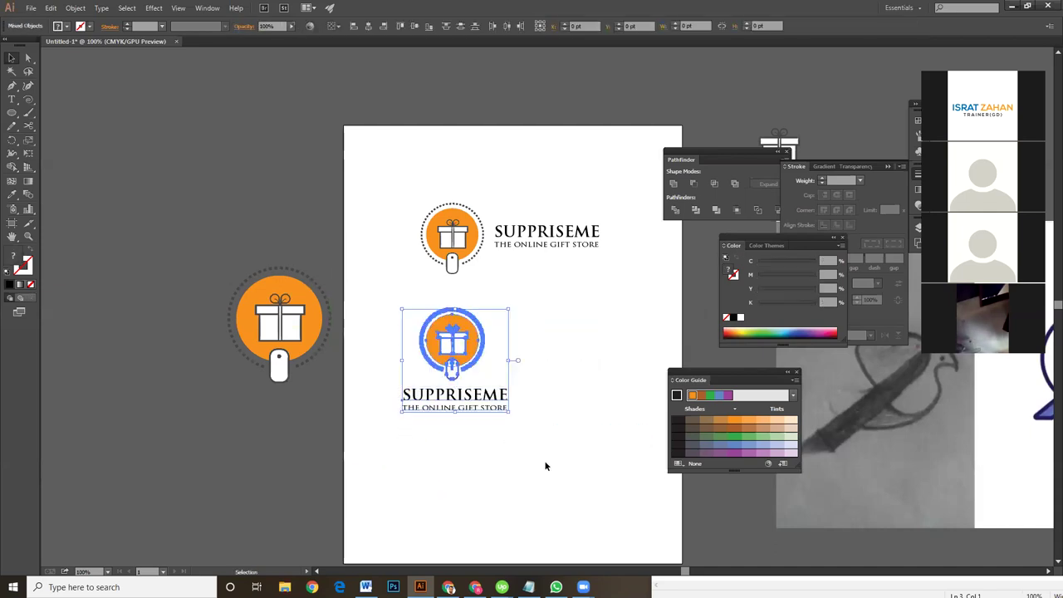
click(369, 26)
click(581, 354)
- Select both logo versions together
drag(367, 284, 598, 471)
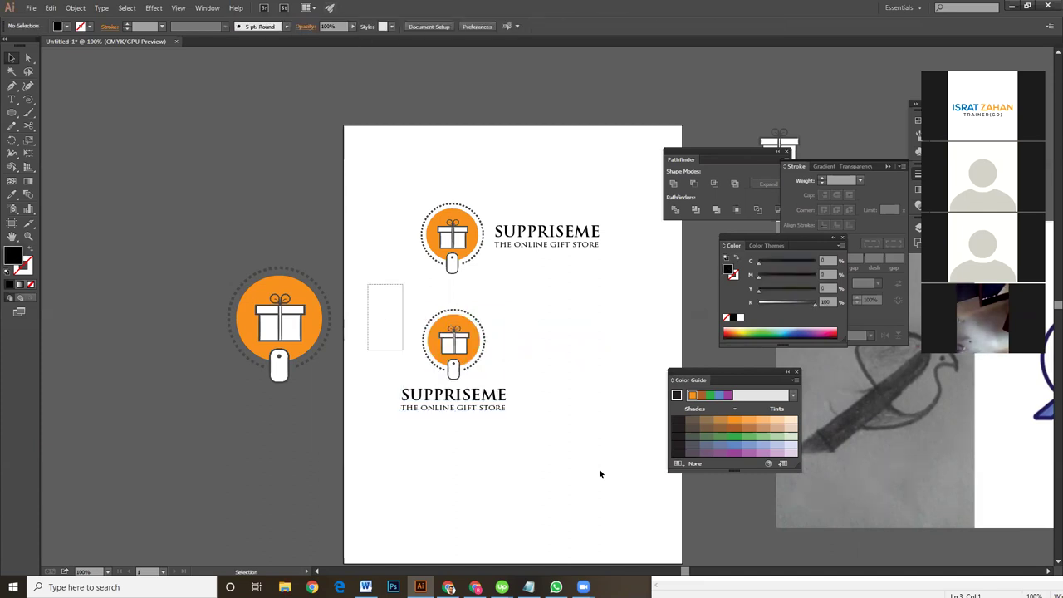
click(593, 468)
mouse_move(412, 293)
mouse_down()
mouse_move(516, 472)
mouse_move(532, 404)
mouse_up()
click(543, 458)
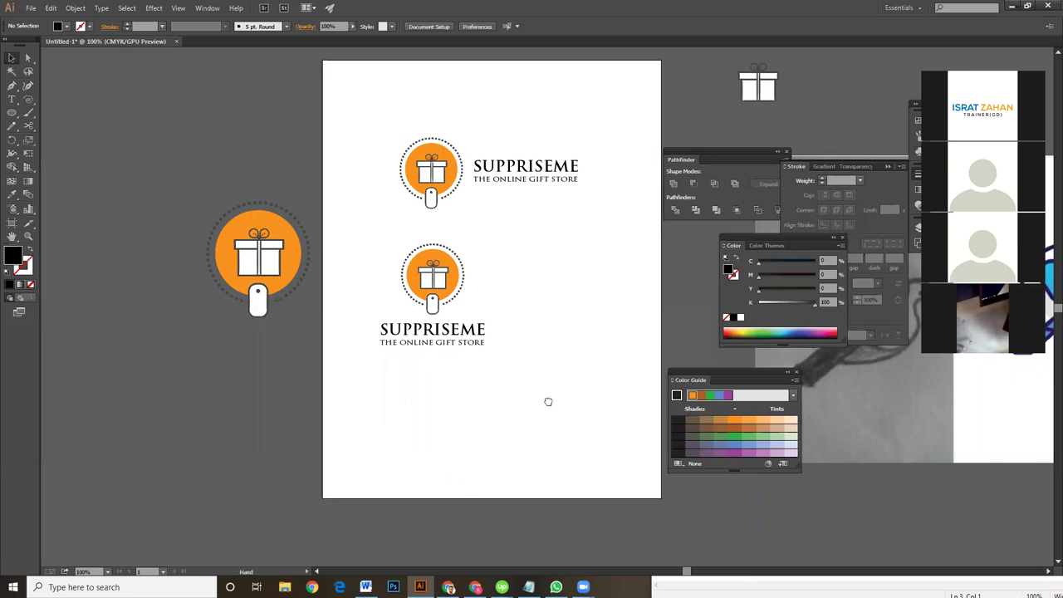
scroll(550, 401, up, 2)
drag(355, 139, 556, 440)
drag(367, 148, 634, 462)
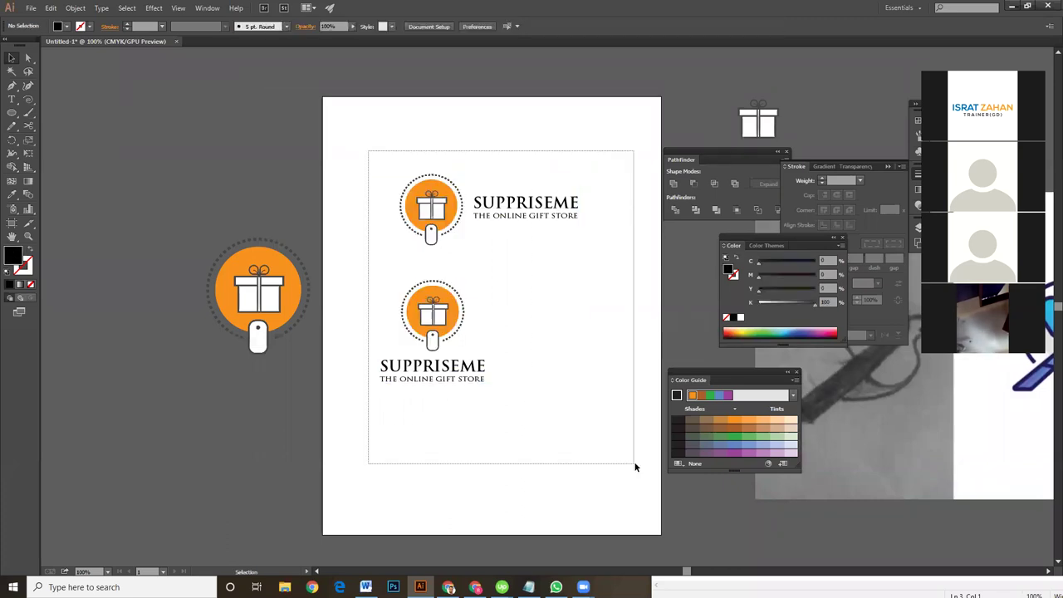
- Create a new Print-profile A4 document in landscape orientation
click(31, 8)
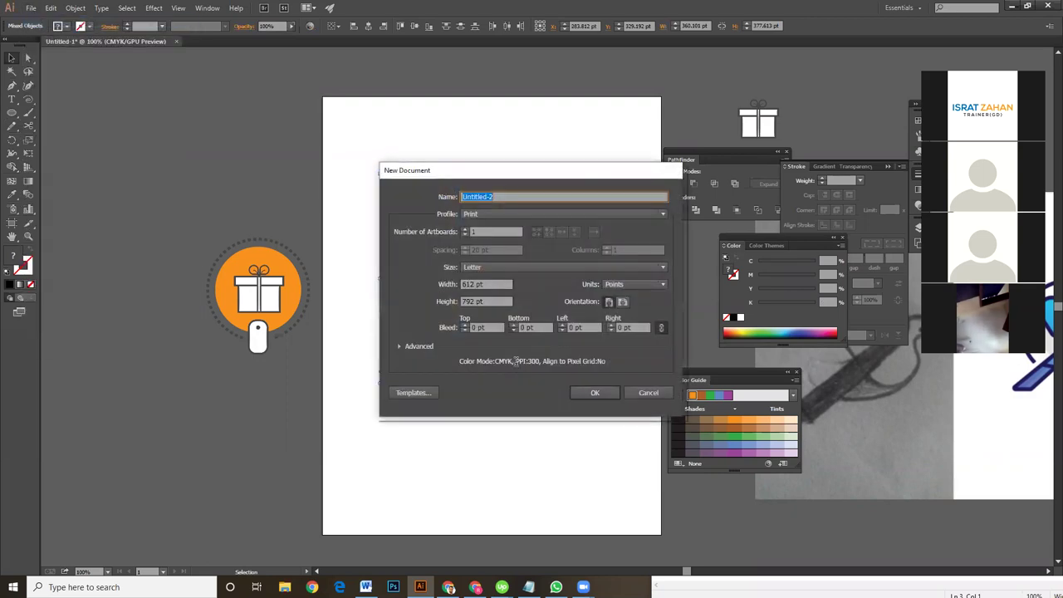
click(489, 213)
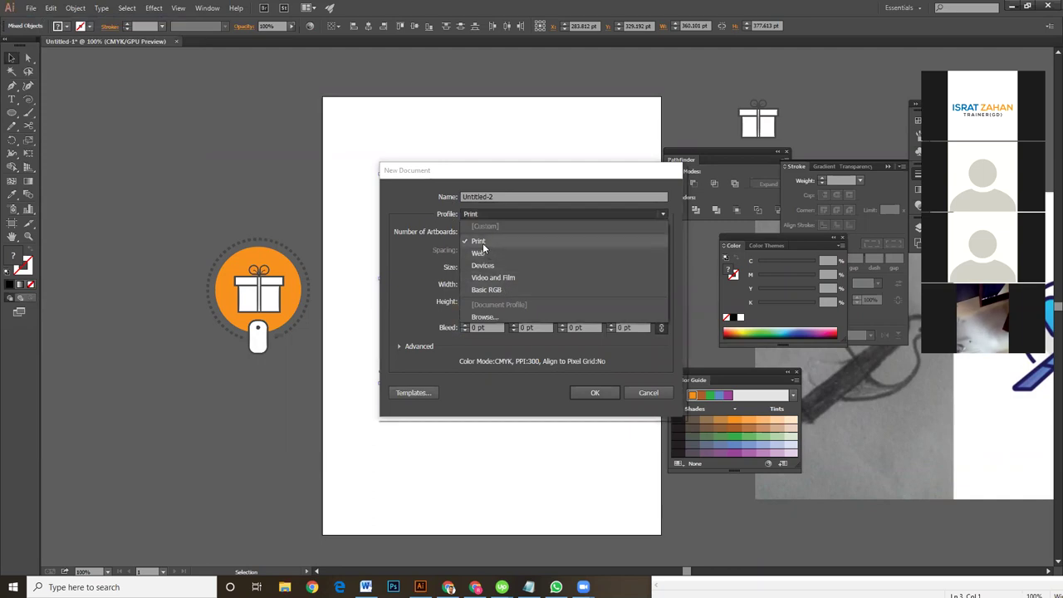
click(483, 247)
click(516, 268)
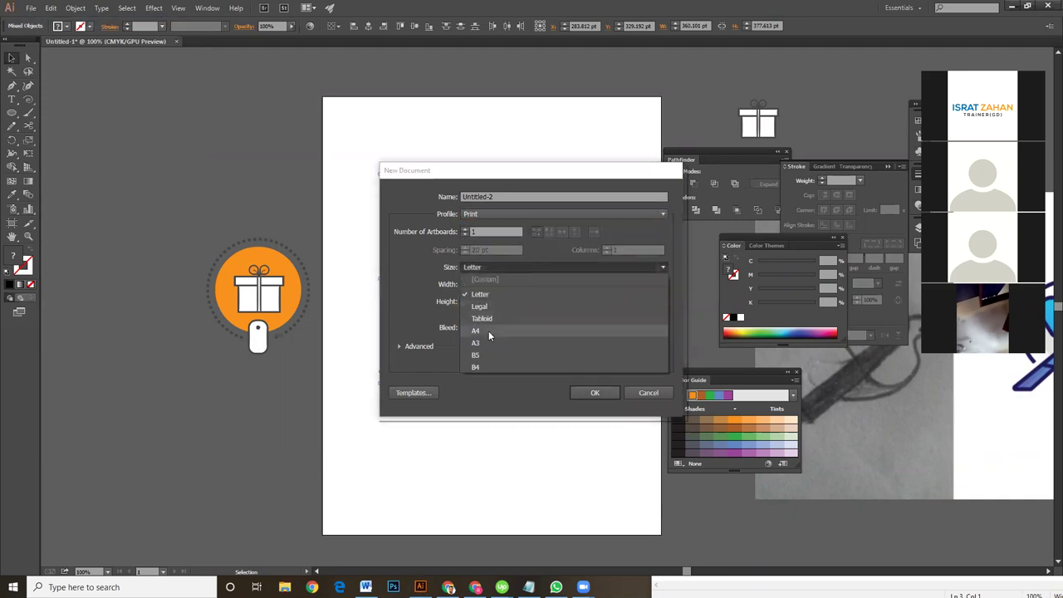
click(489, 330)
click(623, 302)
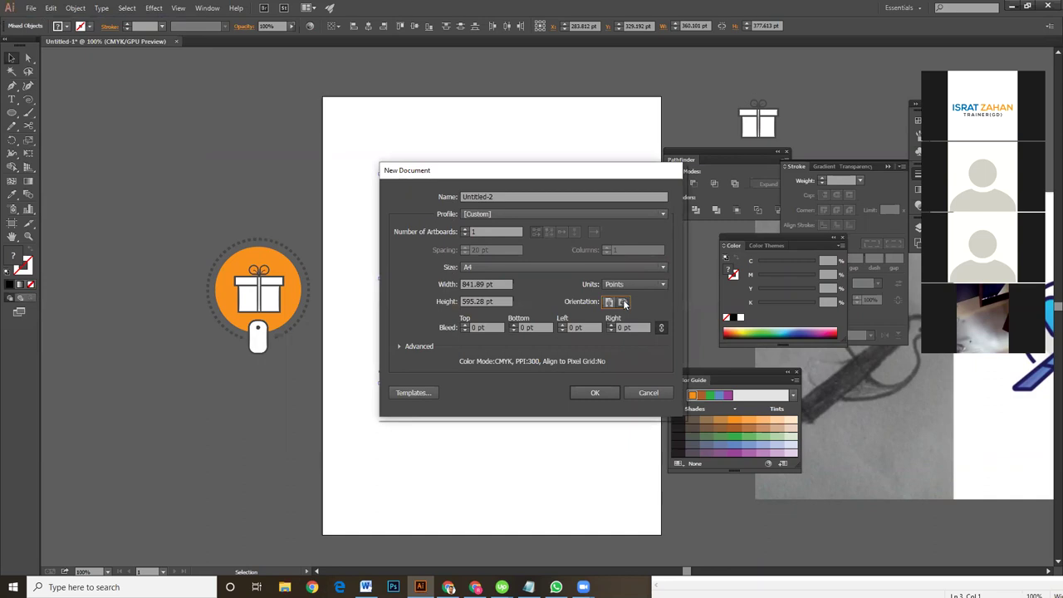
click(604, 393)
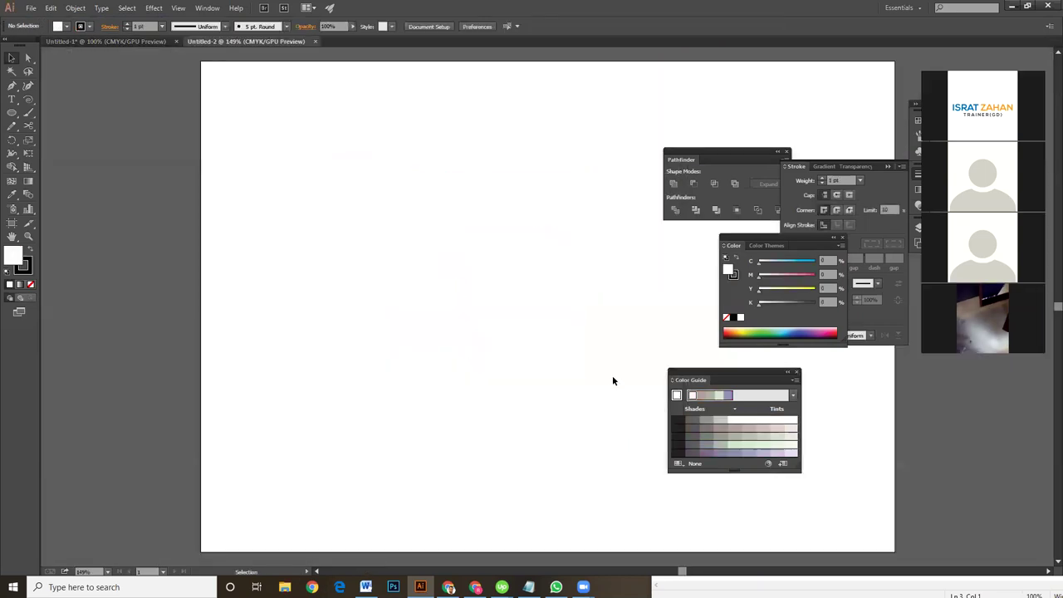
- Draw a 841.89 × 595.28 pt rectangle exactly covering the landscape artboard
key(ctrl+minus)
key(ctrl+minus)
drag(612, 376, 508, 372)
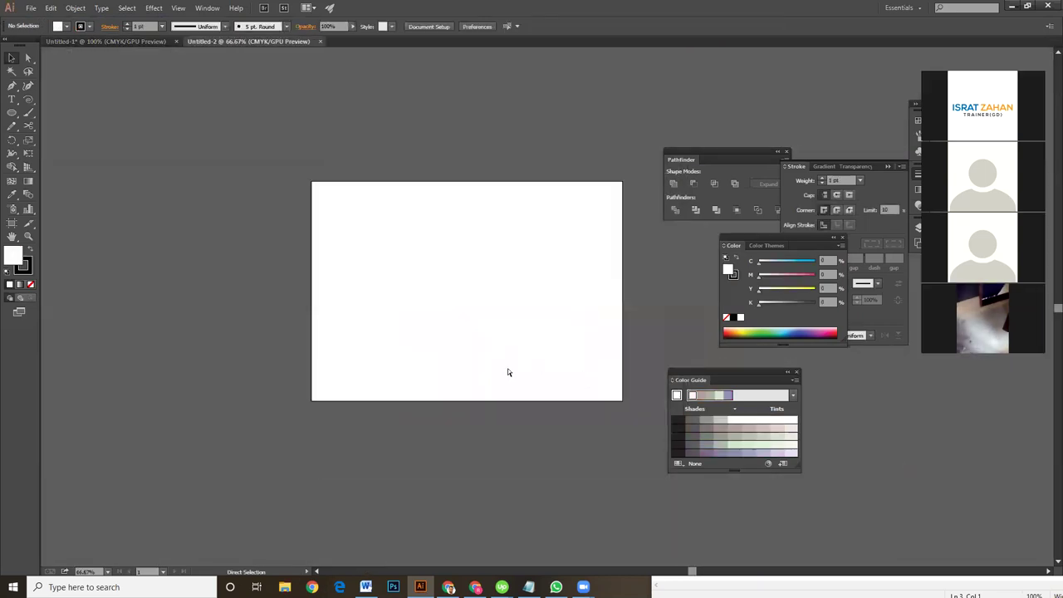
key(ctrl+plus)
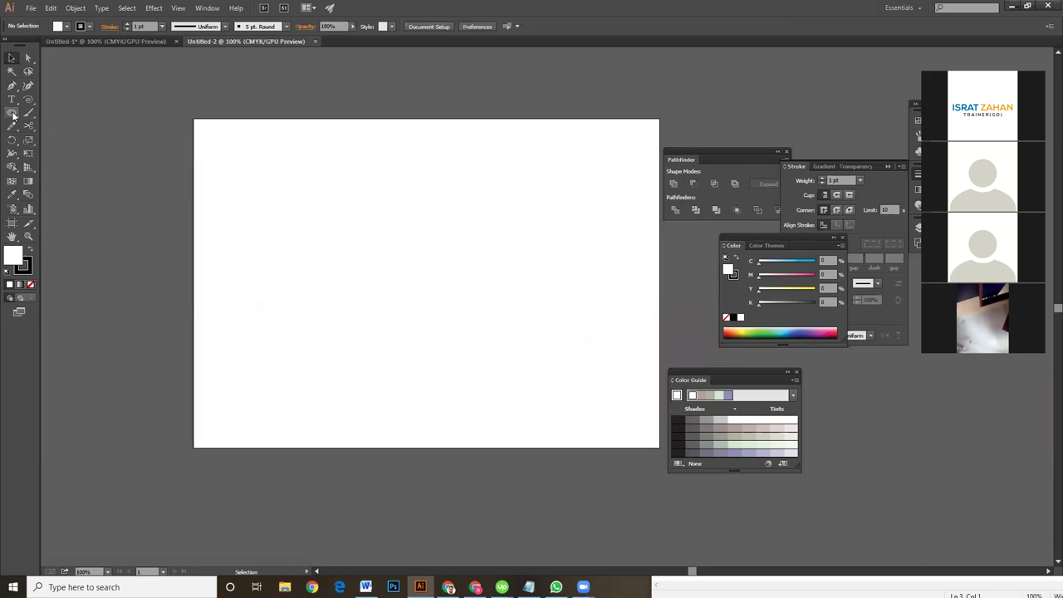
drag(12, 116, 58, 112)
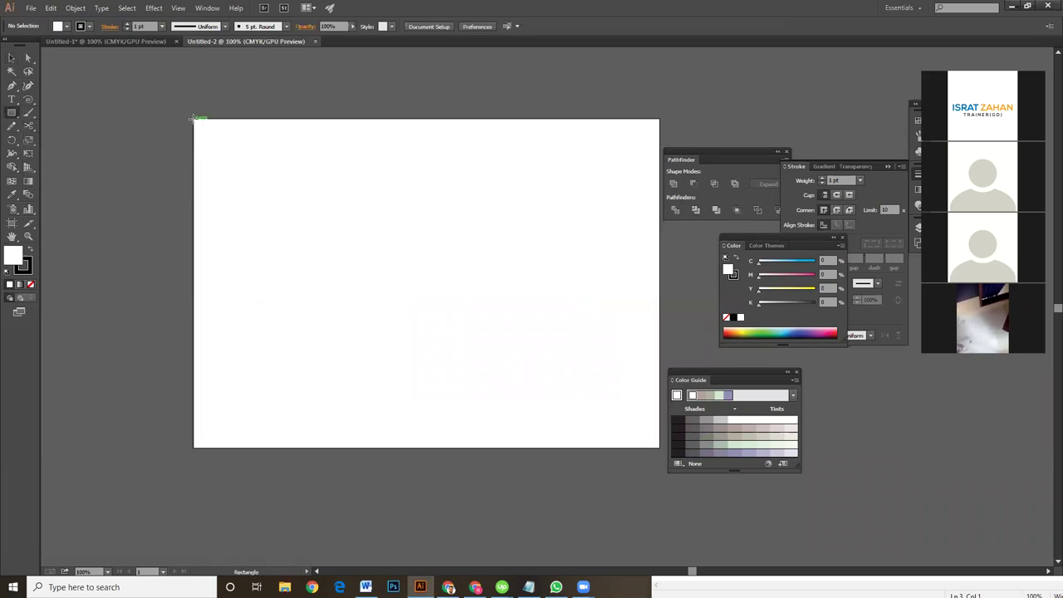
drag(193, 118, 660, 449)
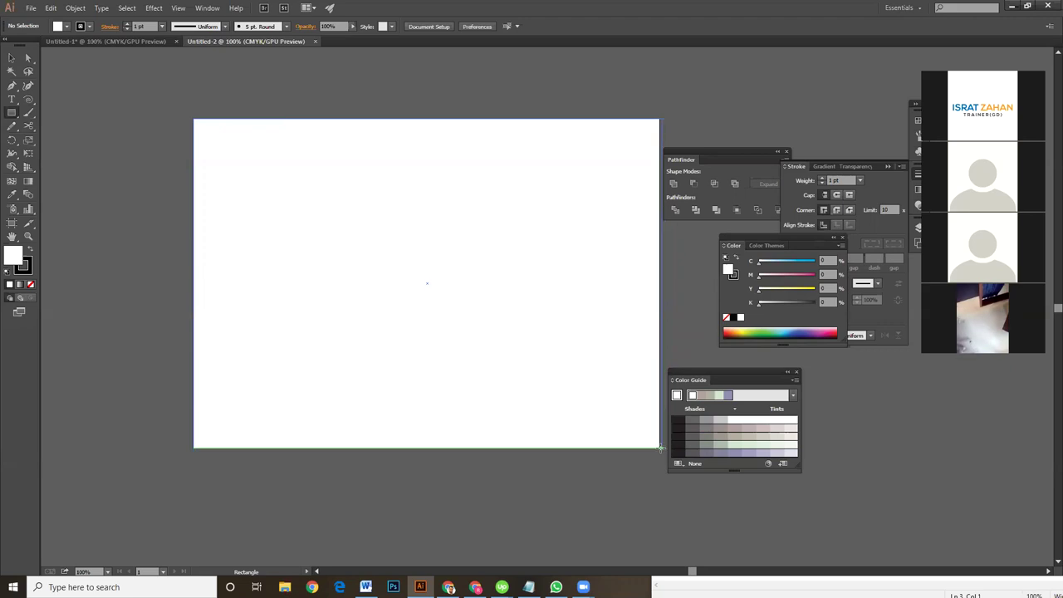
drag(660, 448, 660, 448)
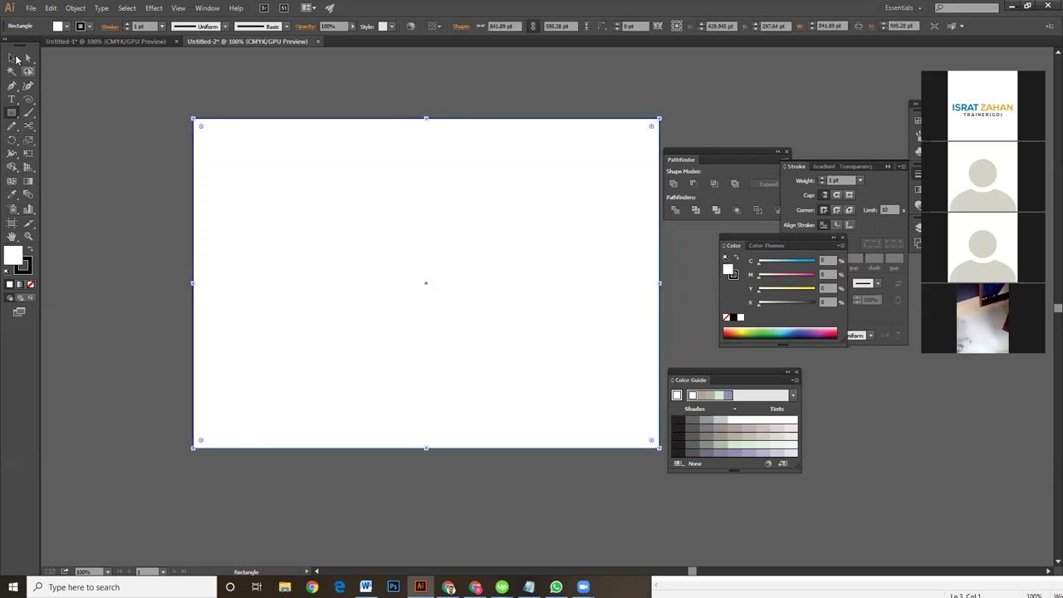
click(15, 59)
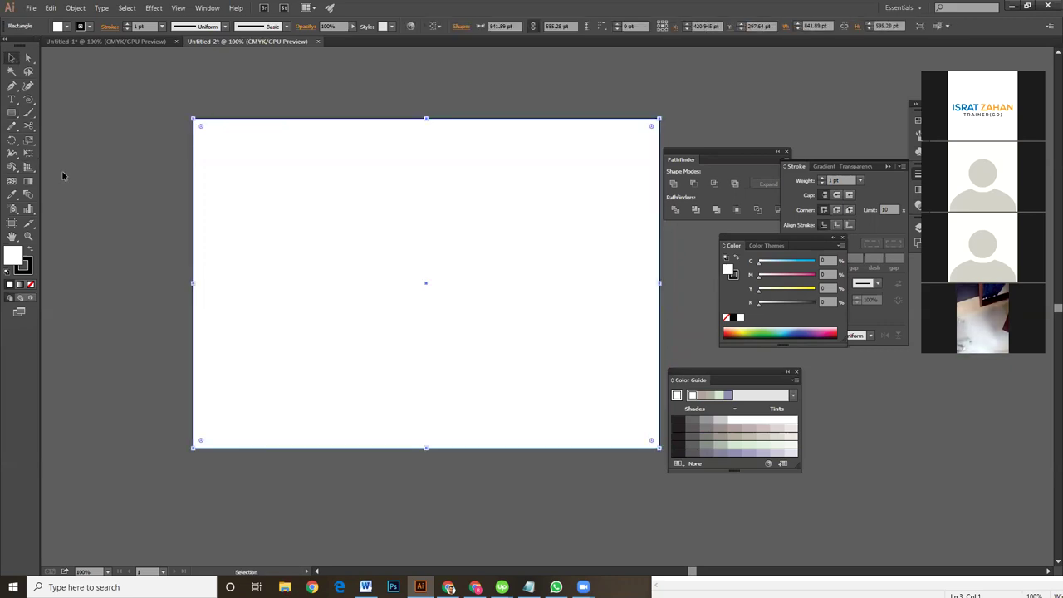
- Fill the rectangle with a radial gradient and push the dark stop to the far end
click(19, 285)
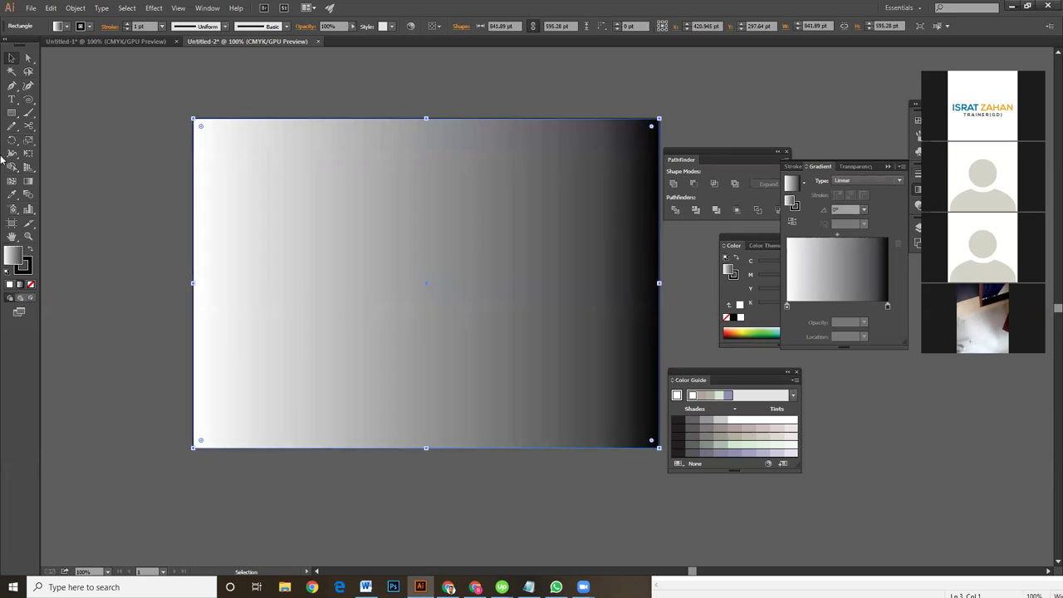
click(864, 180)
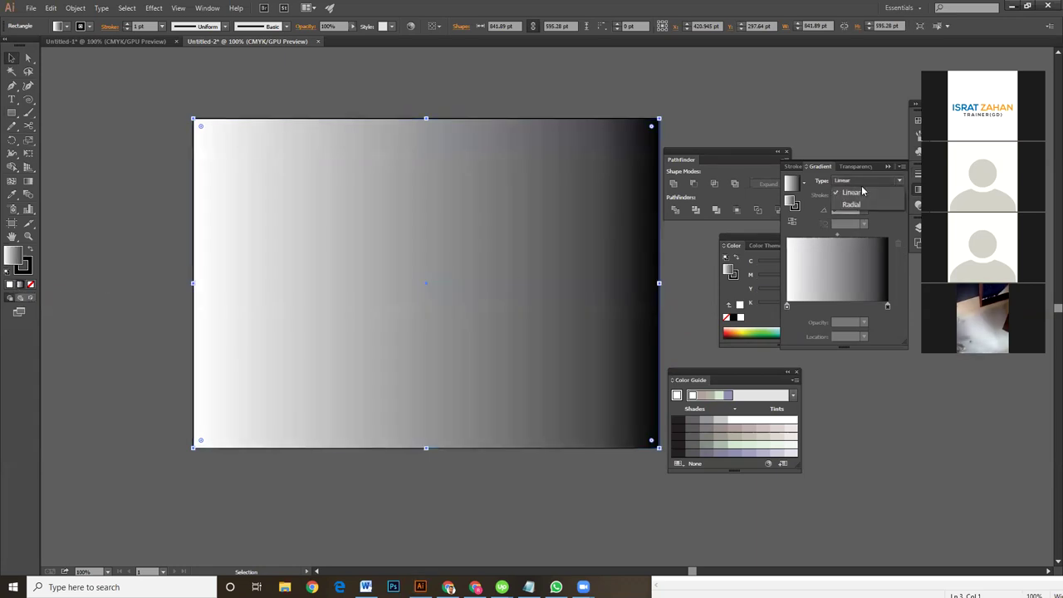
click(866, 204)
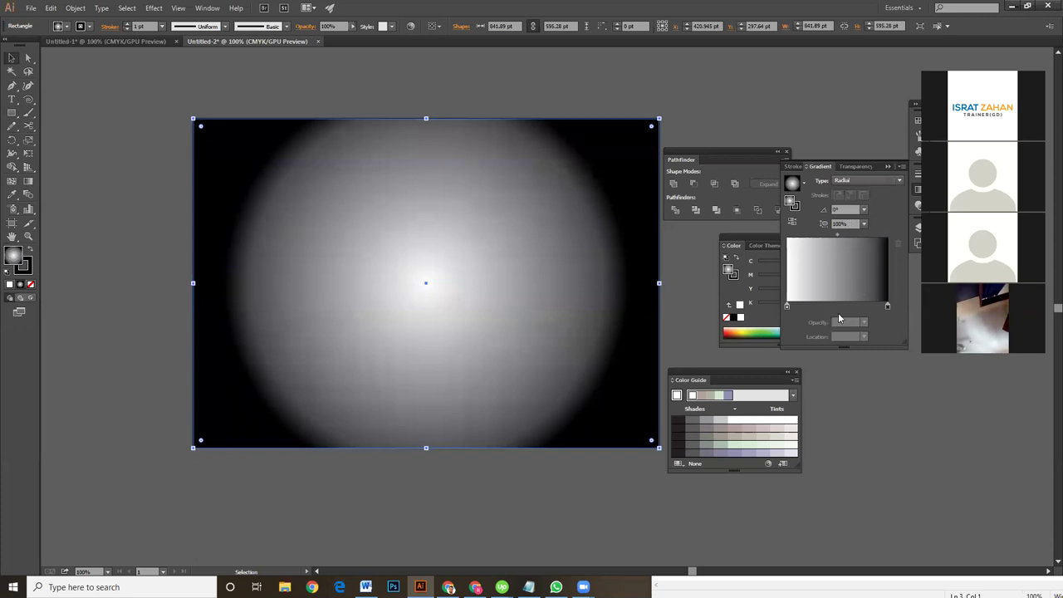
click(886, 305)
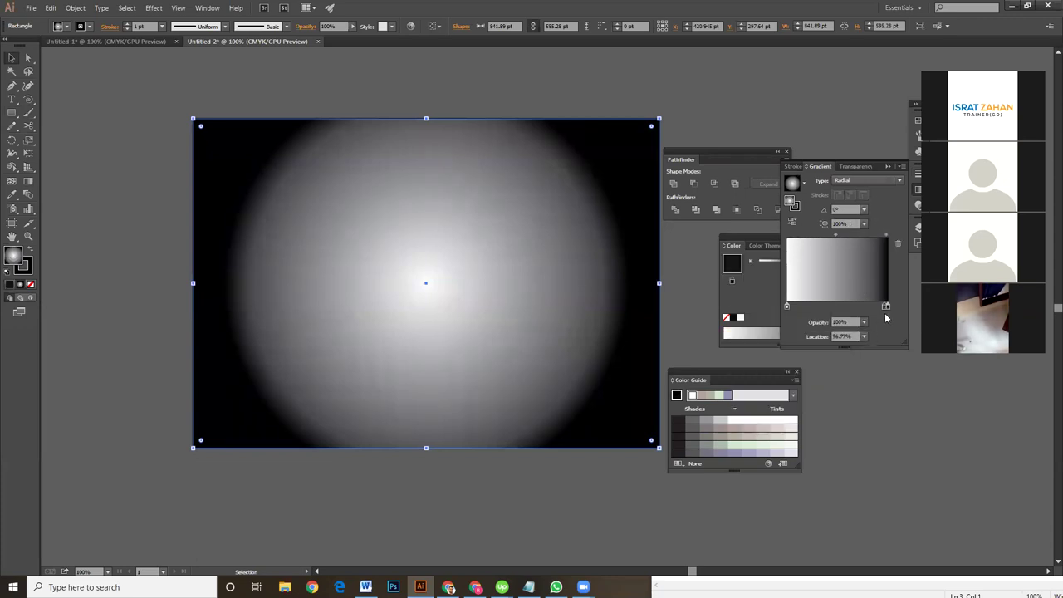
drag(885, 307, 887, 307)
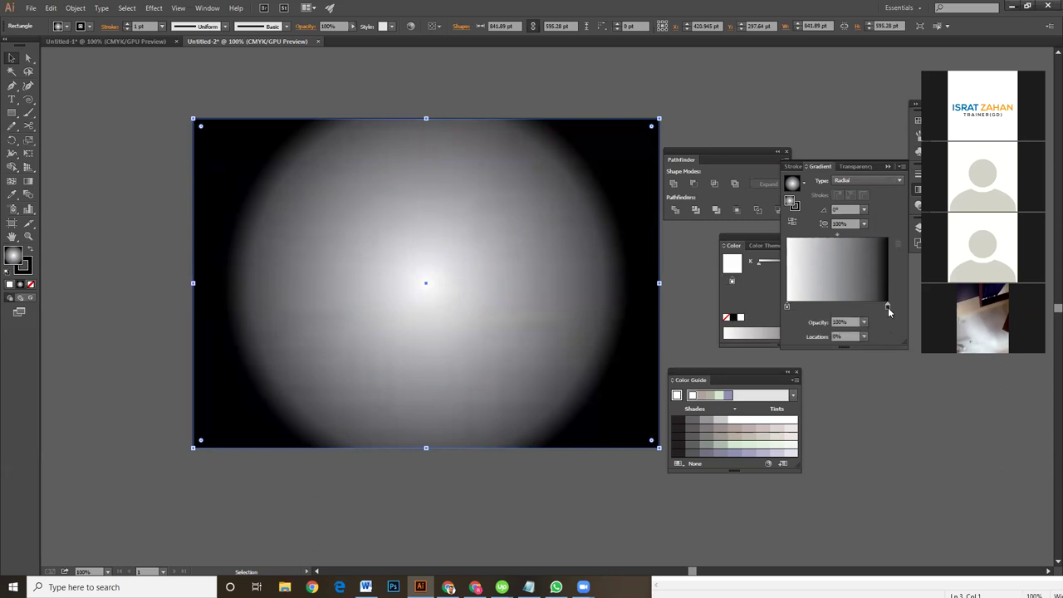
- Lighten the dark stop to mid grey and tint the white centre stop very light grey
double_click(887, 306)
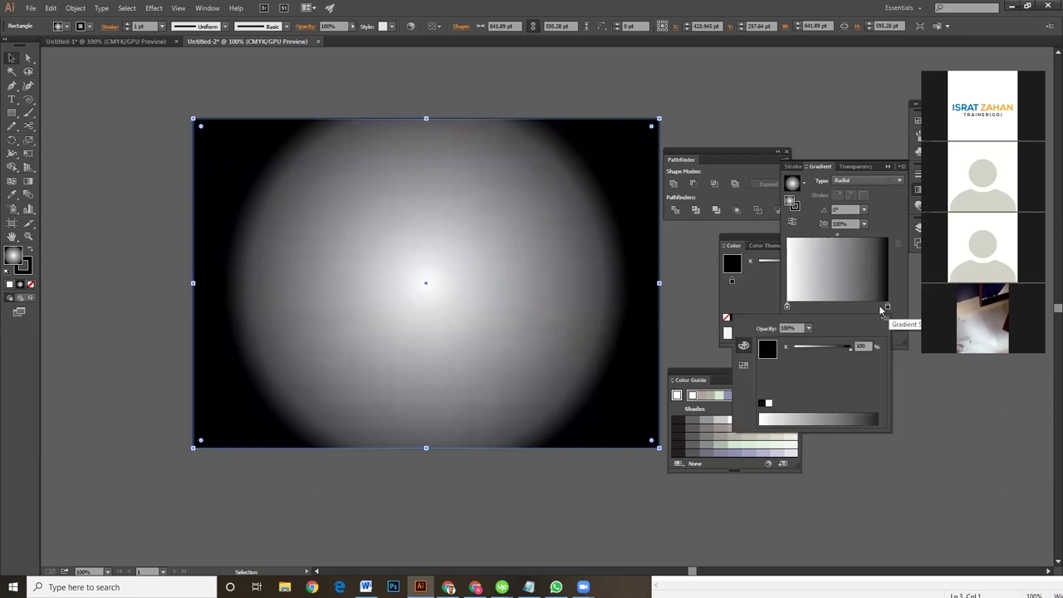
click(758, 281)
drag(734, 246, 666, 204)
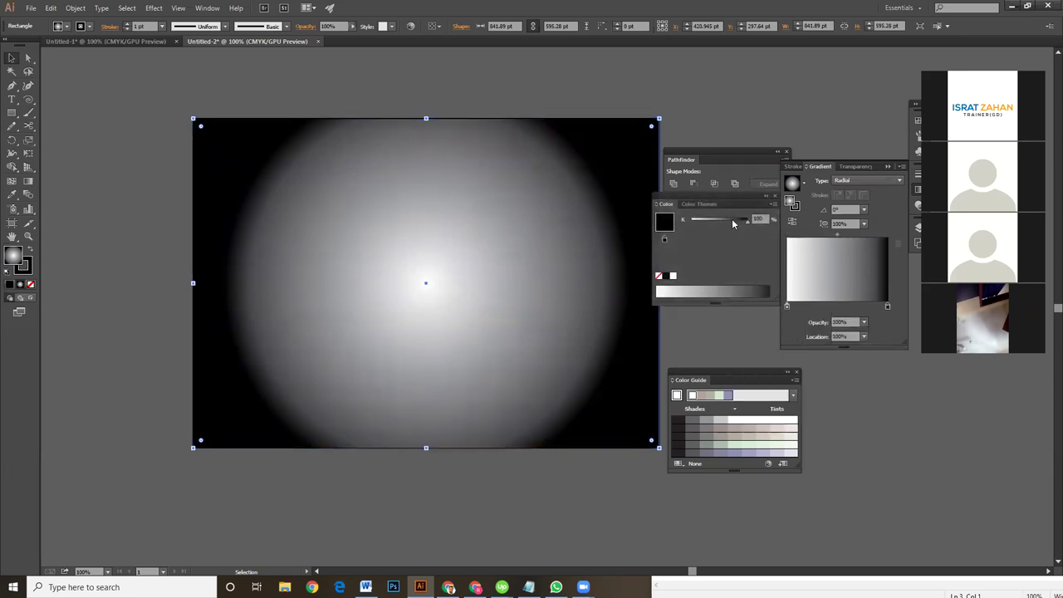
drag(746, 226, 718, 223)
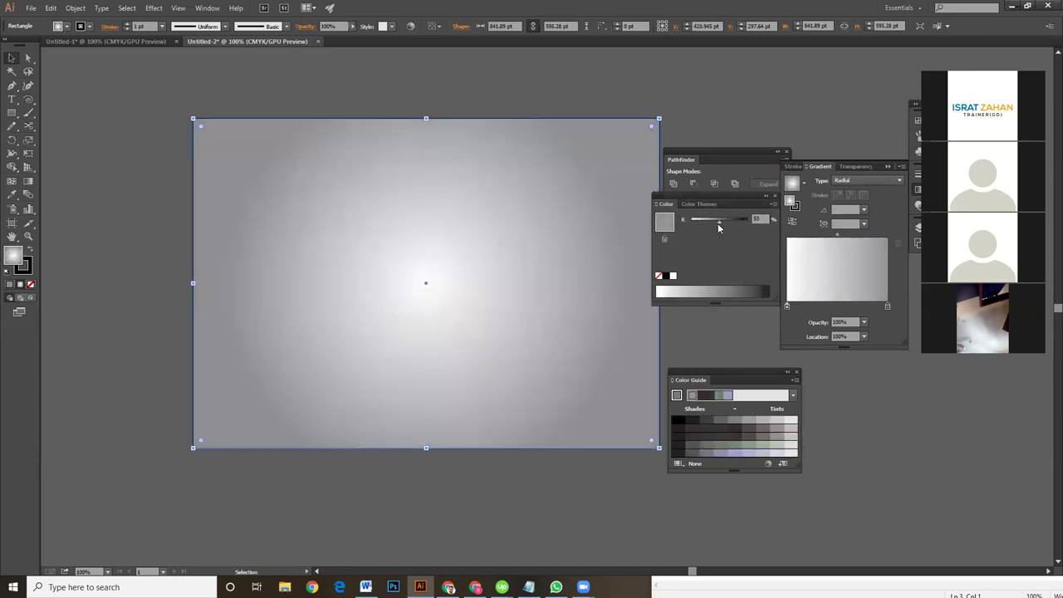
double_click(788, 305)
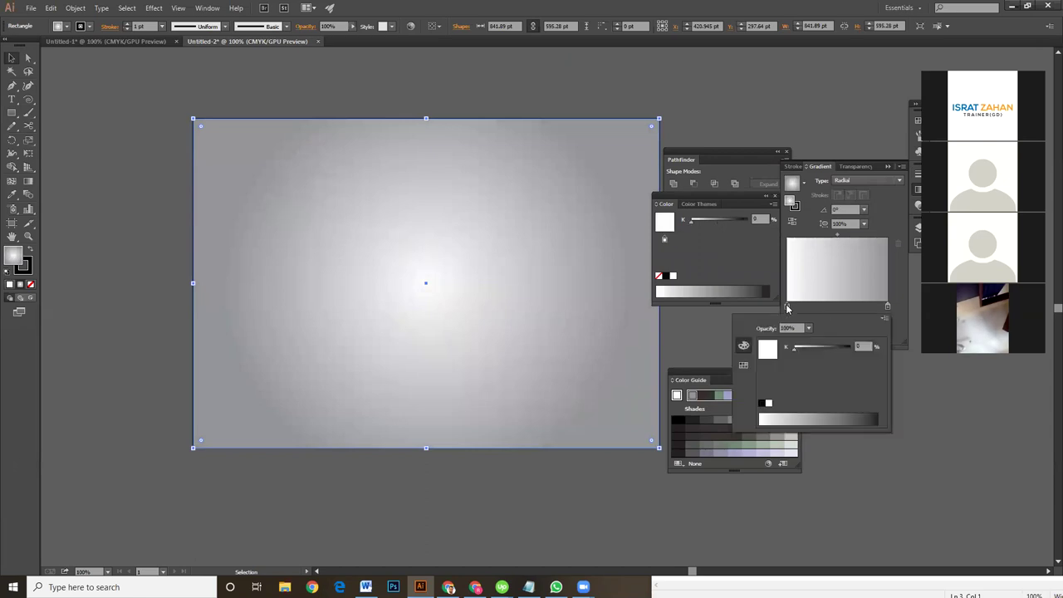
drag(794, 349, 798, 348)
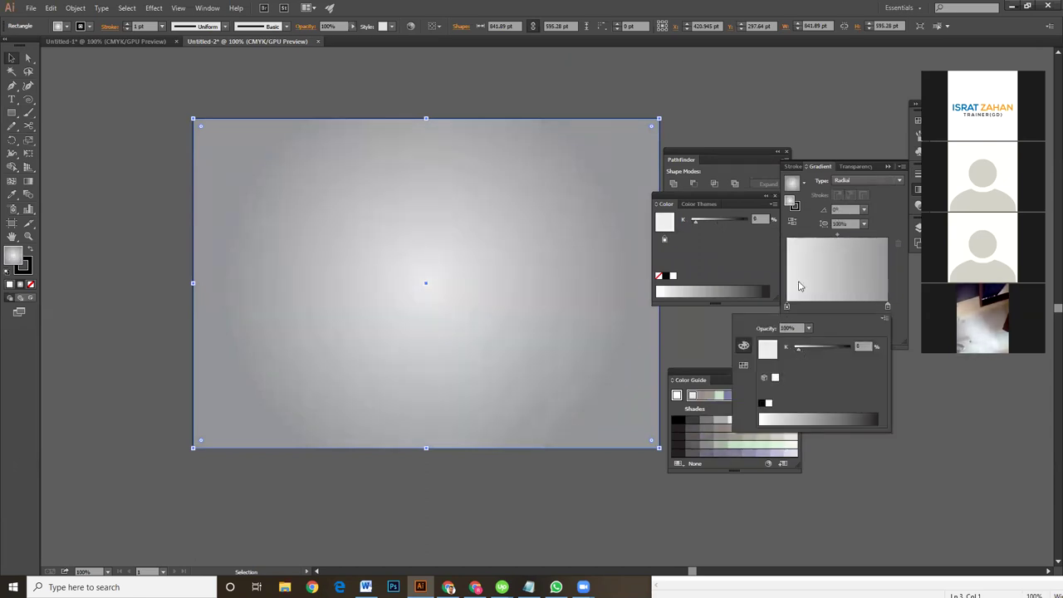
click(731, 241)
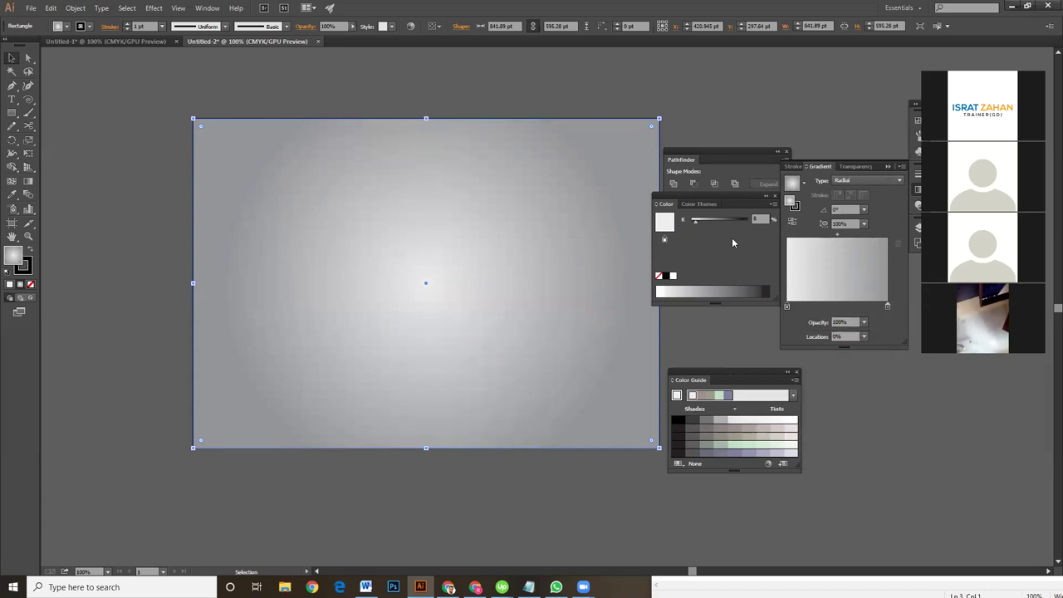
- Set the outer stop at 100% location with 43% grey, then deselect
click(888, 305)
drag(885, 308, 892, 305)
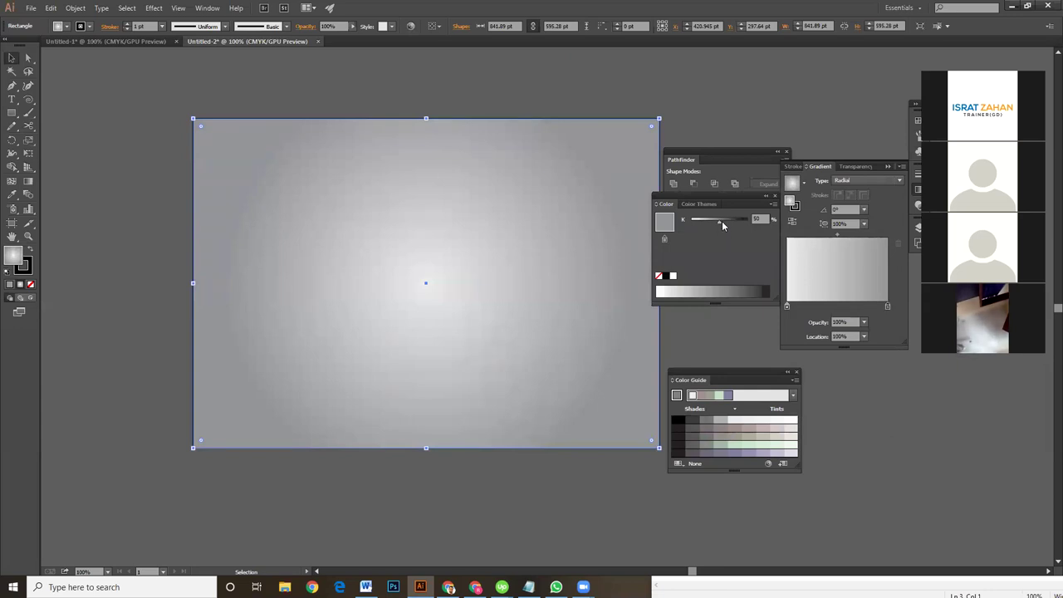
drag(721, 221, 715, 221)
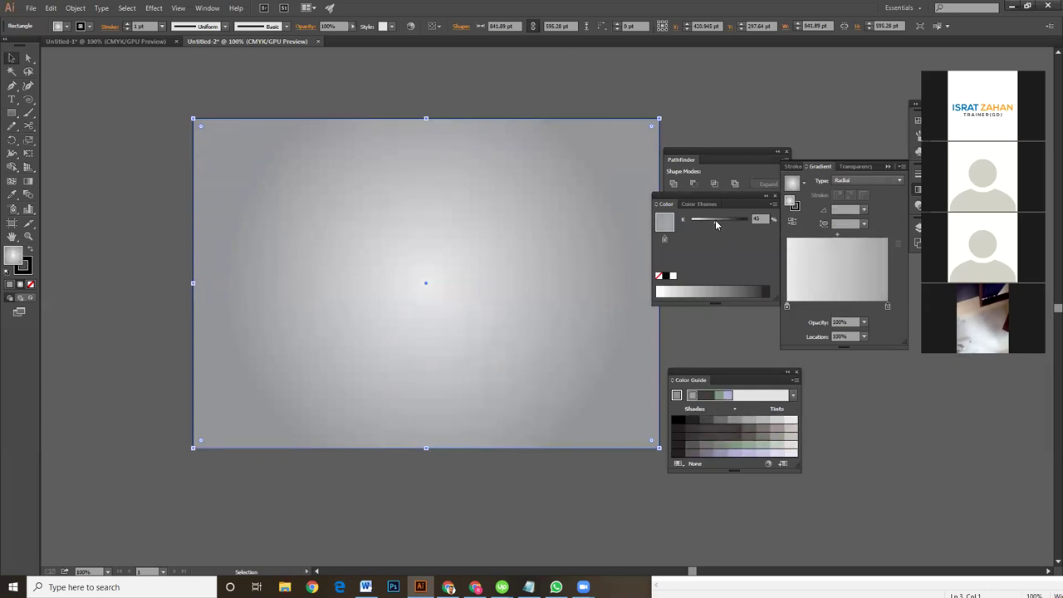
click(732, 122)
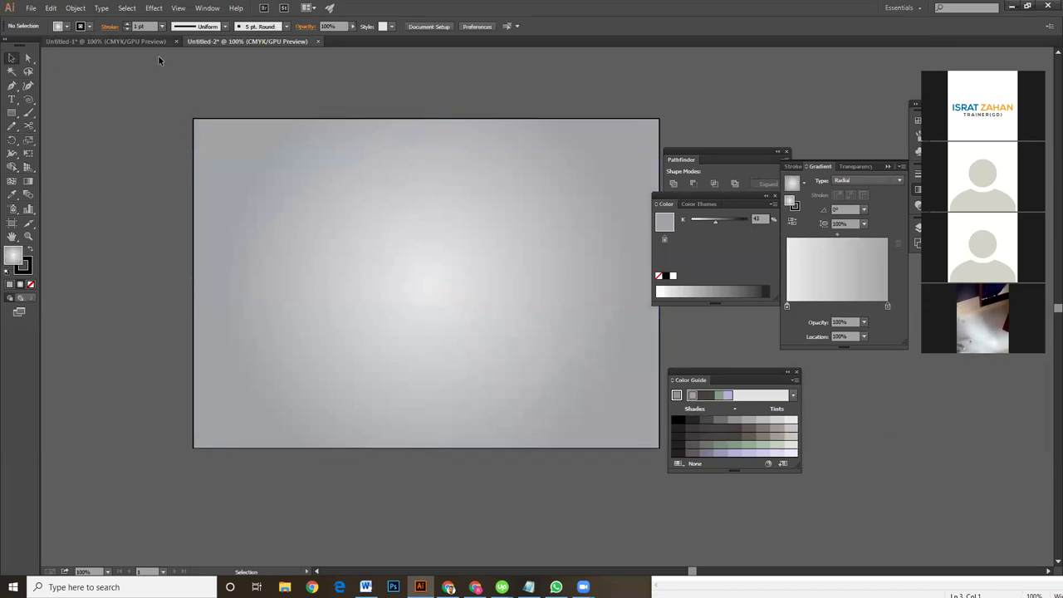
- Select the top SUPPRISEME logo with its text in Untitled-1
click(134, 42)
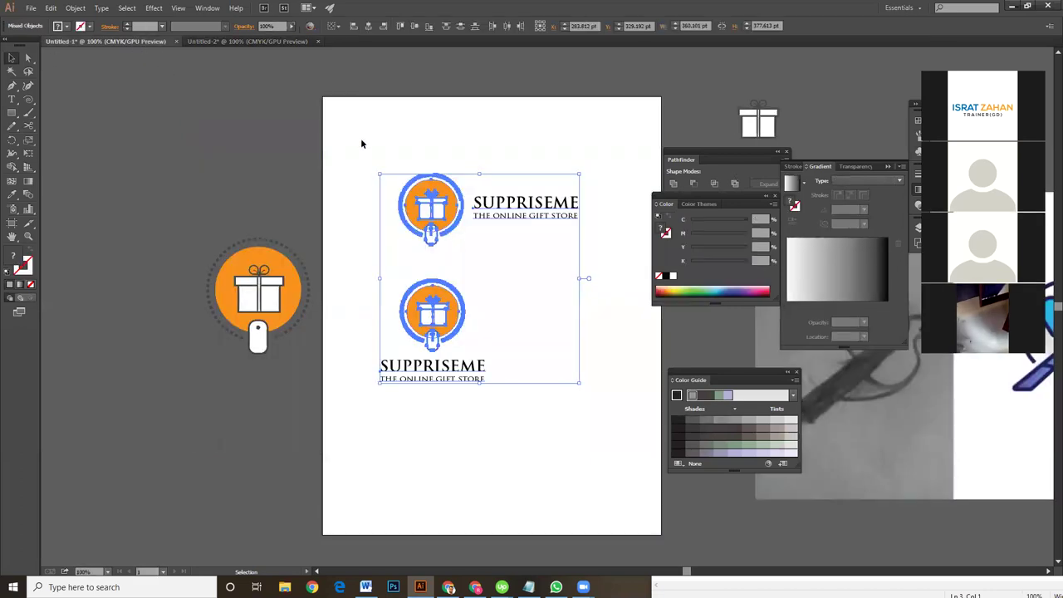
drag(333, 174, 476, 220)
click(339, 171)
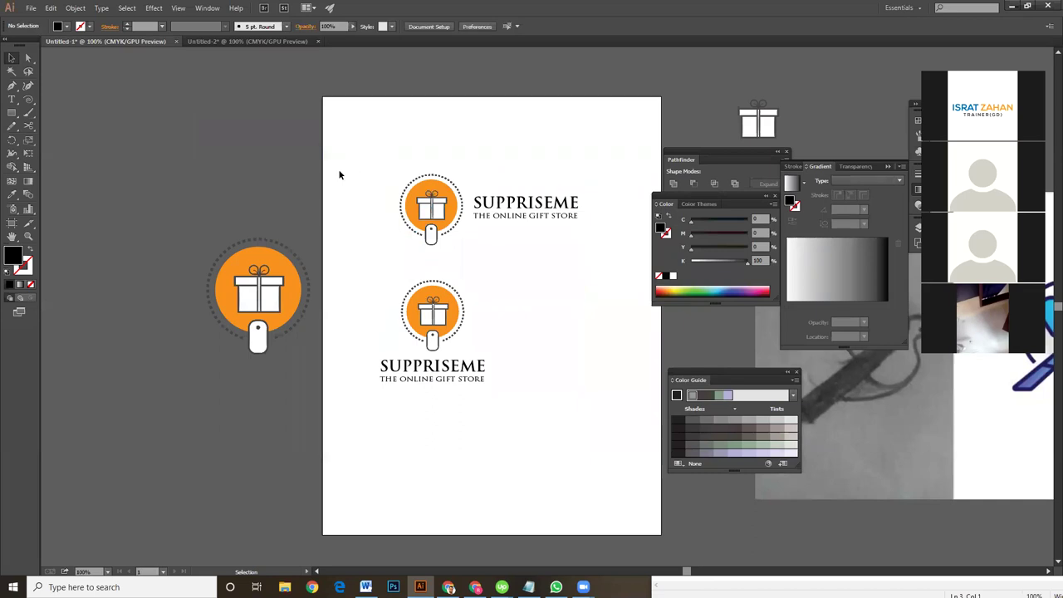
drag(339, 174, 600, 245)
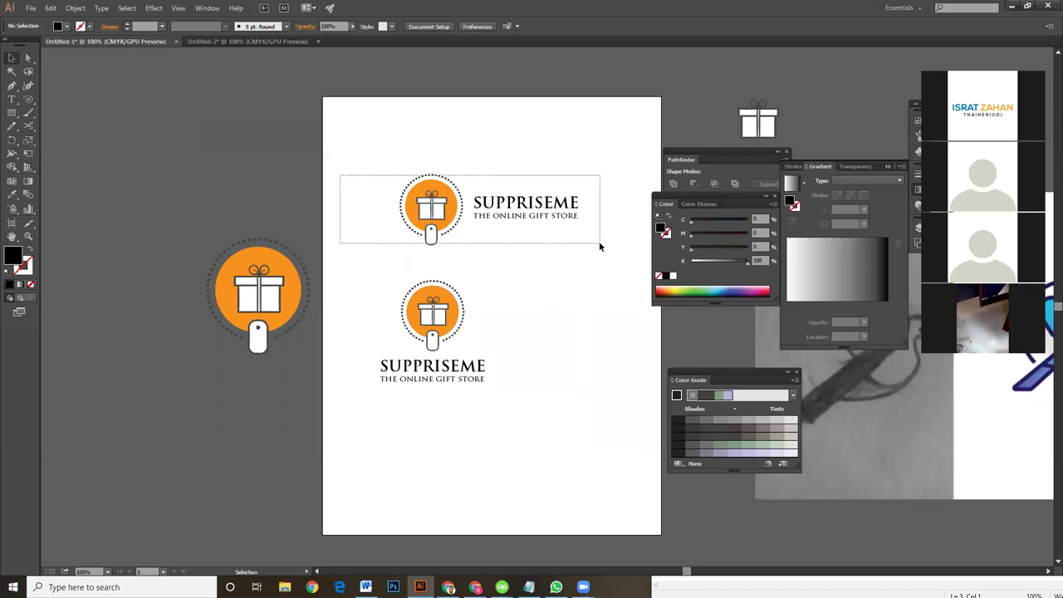
- Paste the logo into Untitled-2 and move it up and left on the gradient background
click(243, 43)
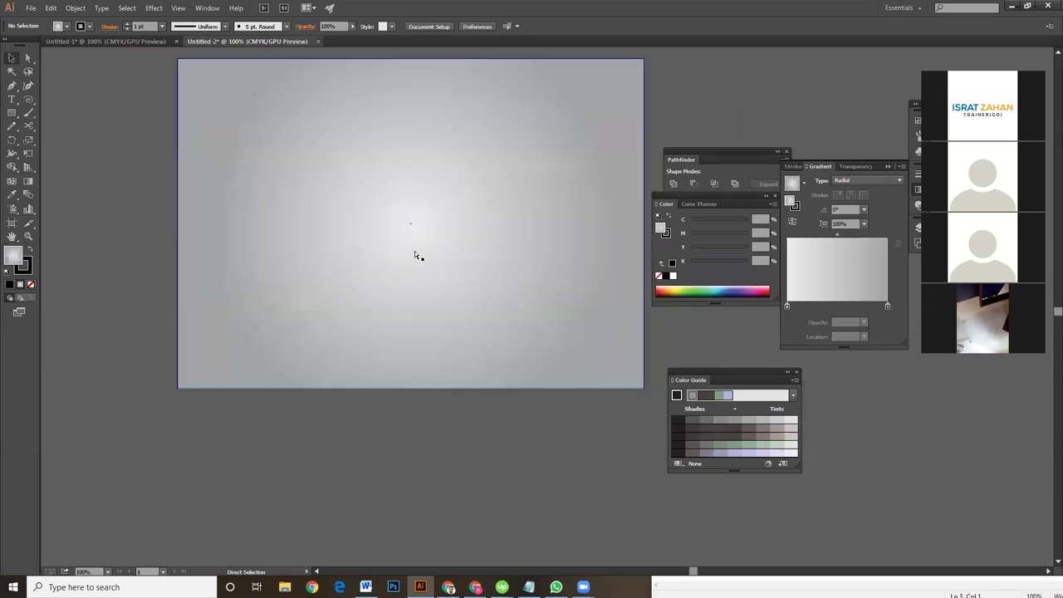
key(ctrl+v)
drag(471, 315, 368, 195)
click(486, 371)
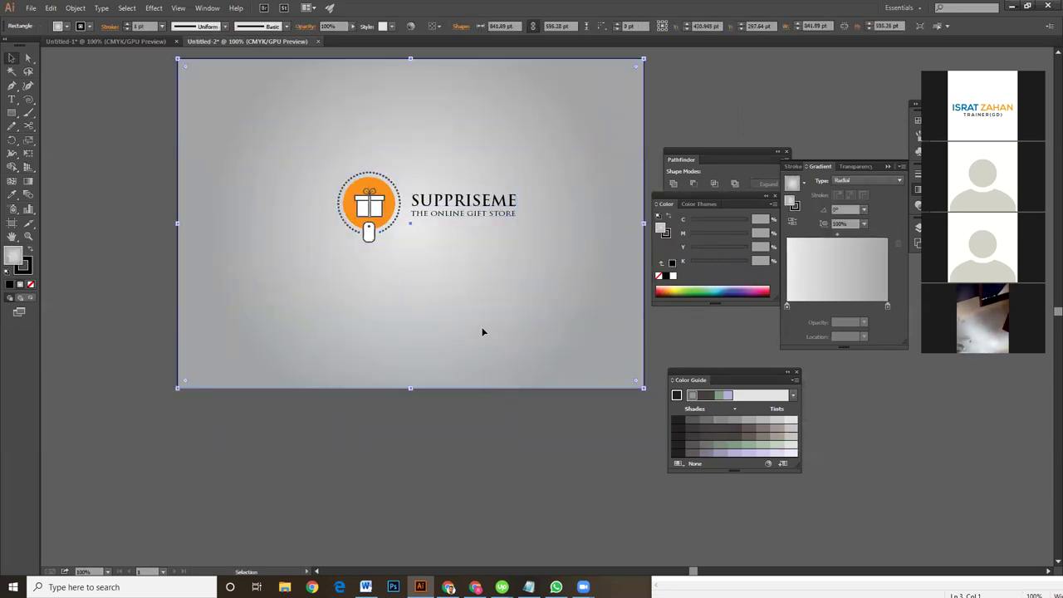
double_click(787, 307)
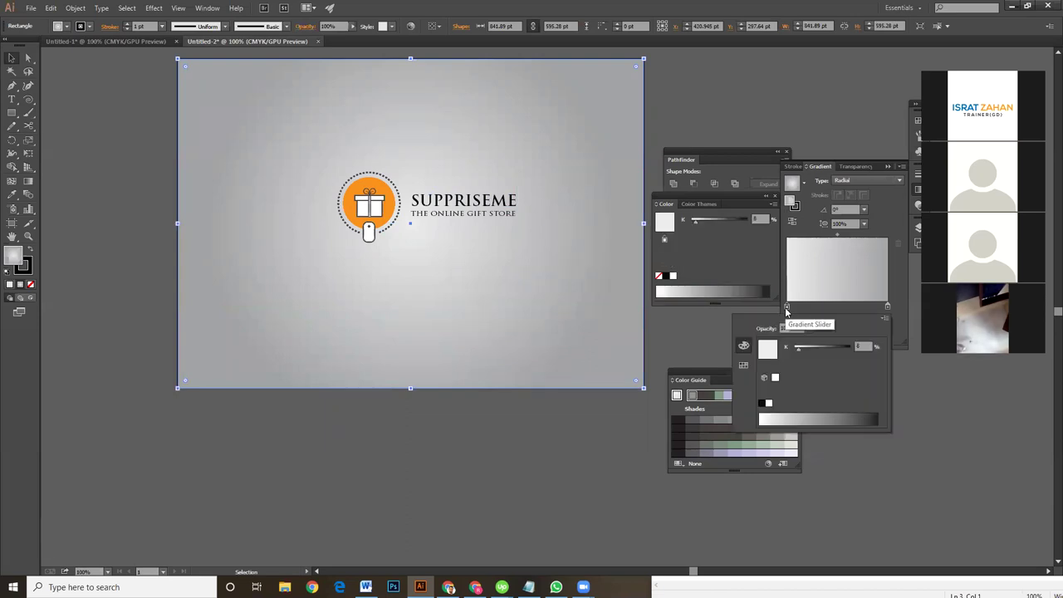
- Set the centre stop to pure white (K 0) and shift the midpoint to about 67%
drag(797, 352, 785, 348)
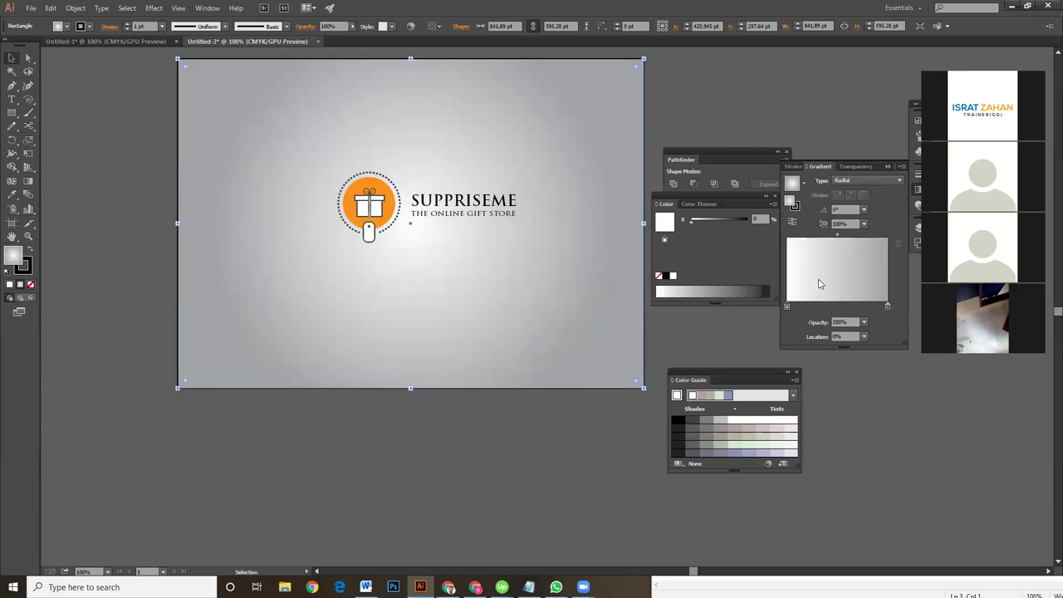
click(887, 307)
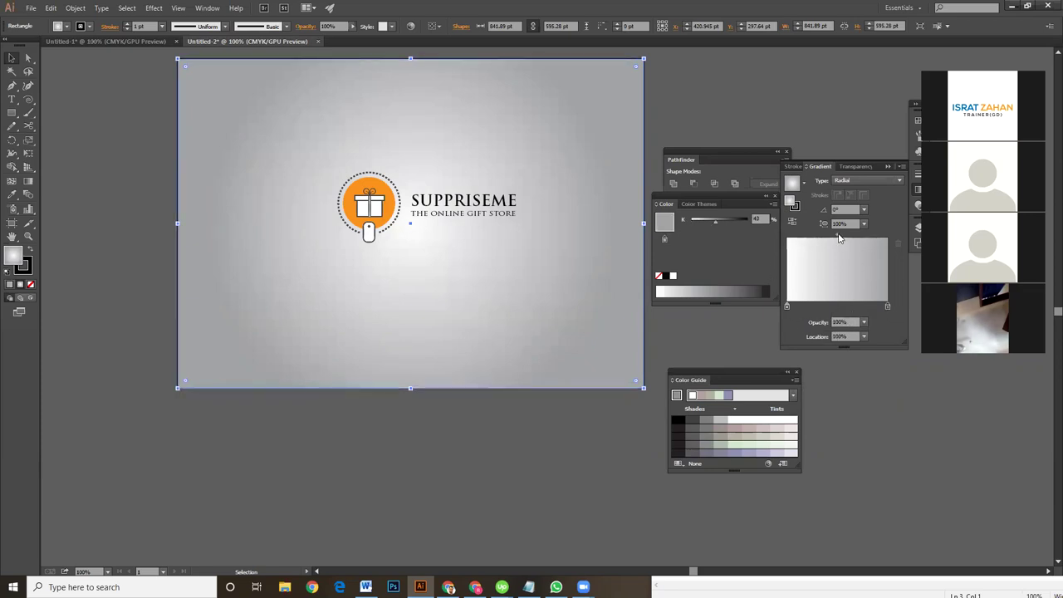
drag(839, 238, 850, 239)
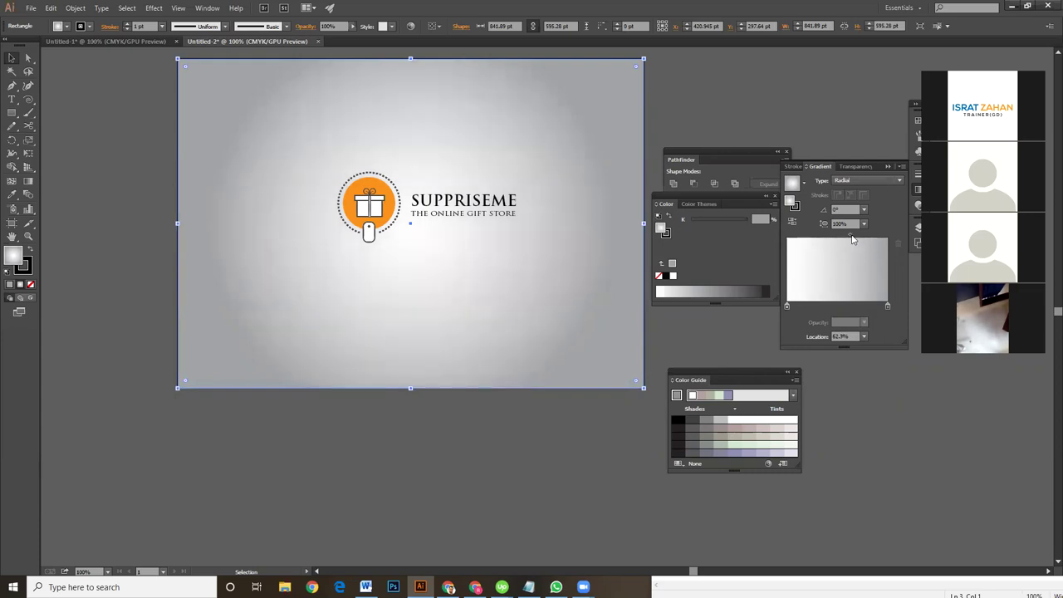
- Reselect the background rectangle and activate the Gradient tool on the canvas
click(485, 447)
drag(513, 405, 489, 487)
click(598, 176)
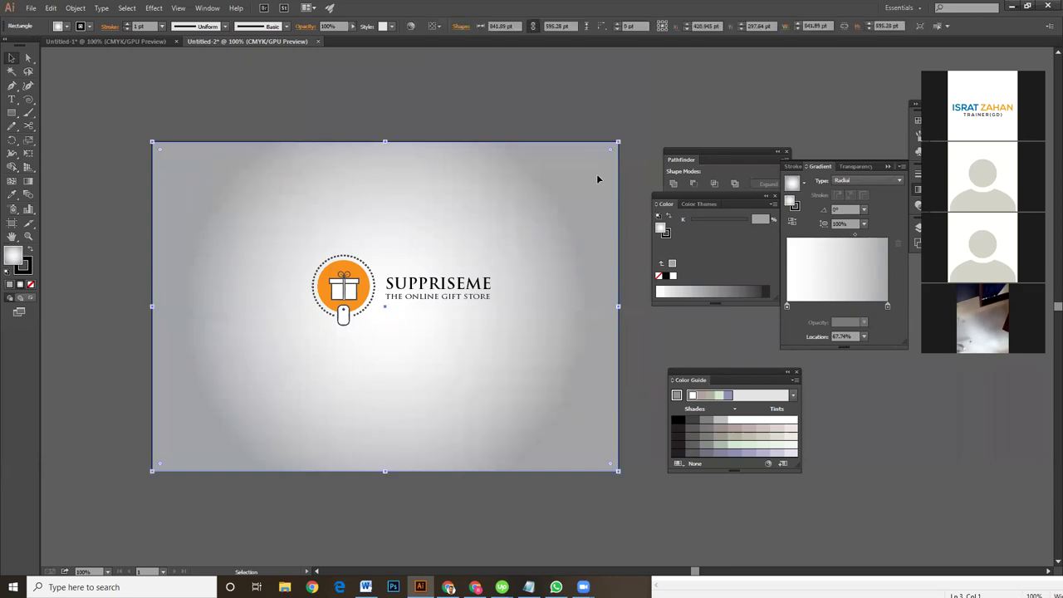
drag(579, 212, 585, 165)
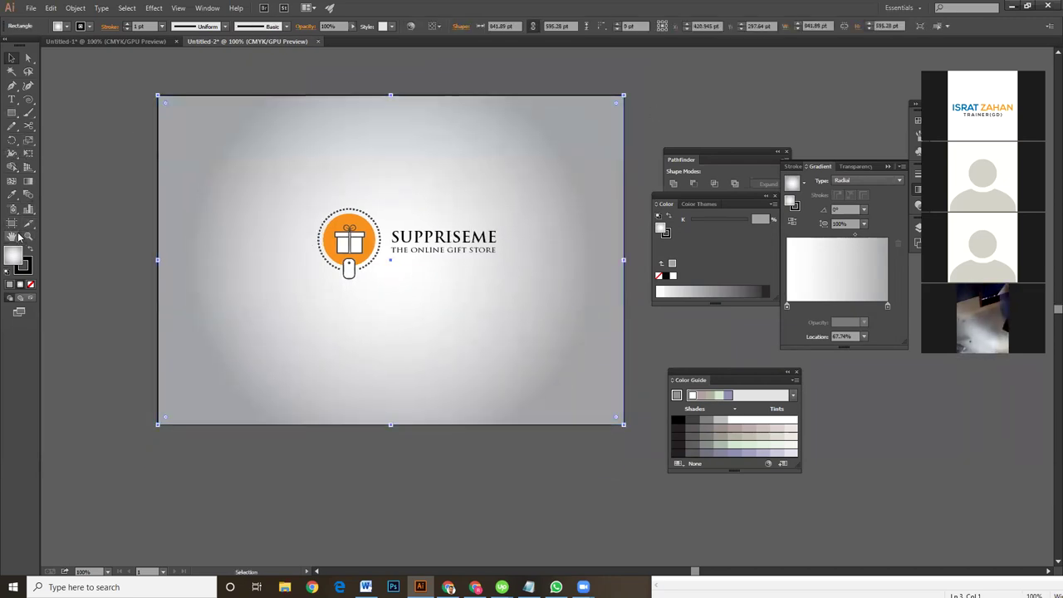
click(28, 182)
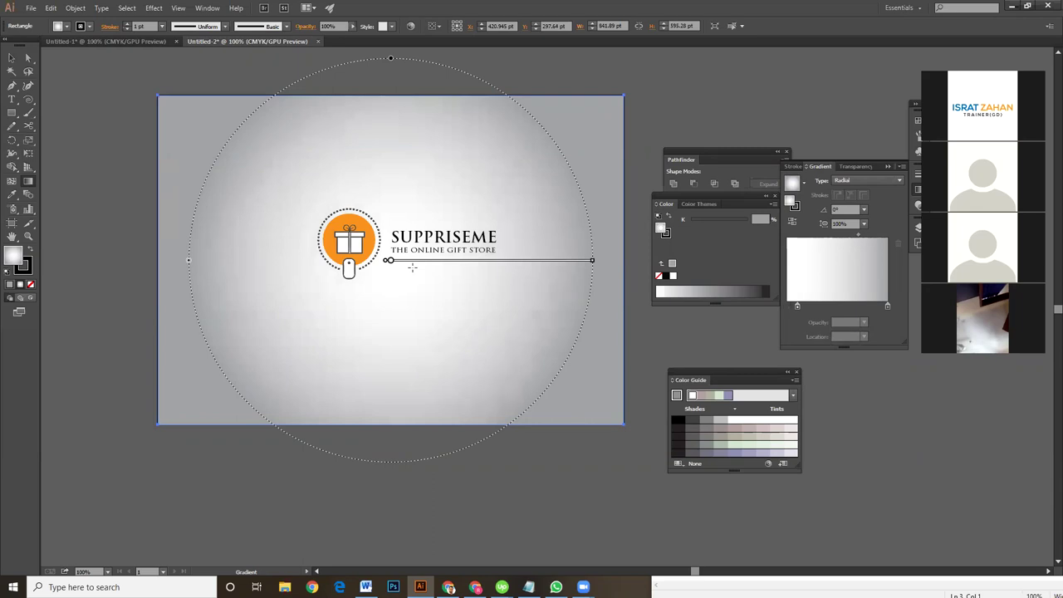
- Squash the radial gradient into a wider oval and lighten the outer stop to 38% grey
mouse_move(490, 260)
drag(390, 60, 385, 87)
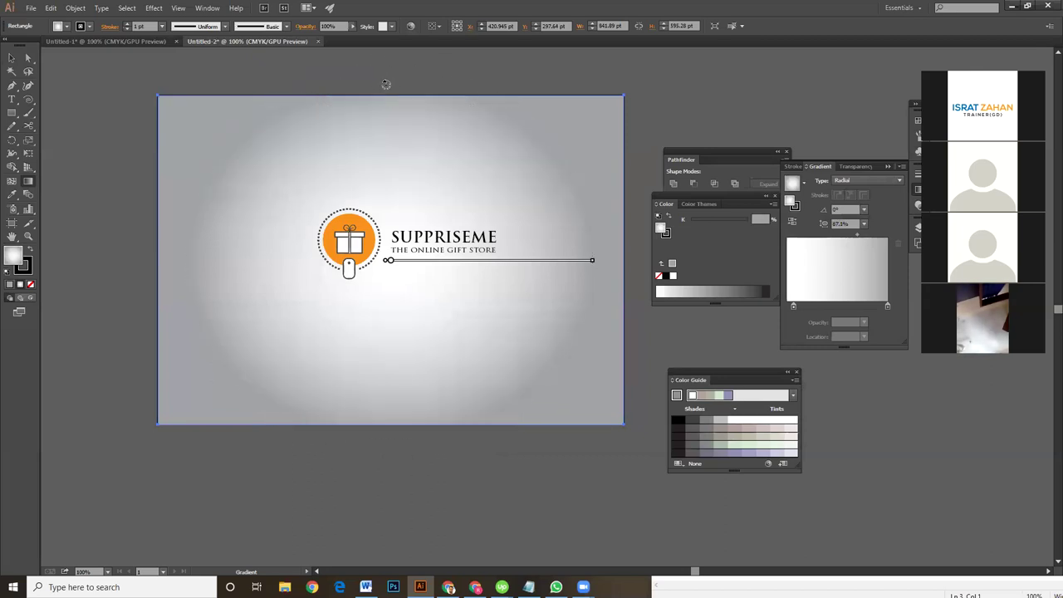
key(v)
click(413, 70)
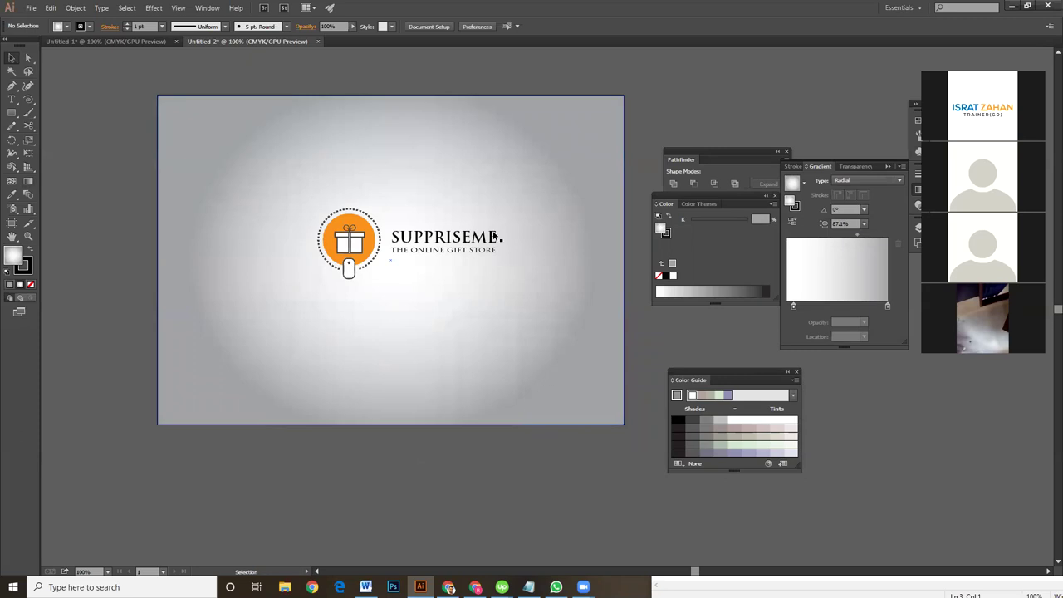
click(599, 170)
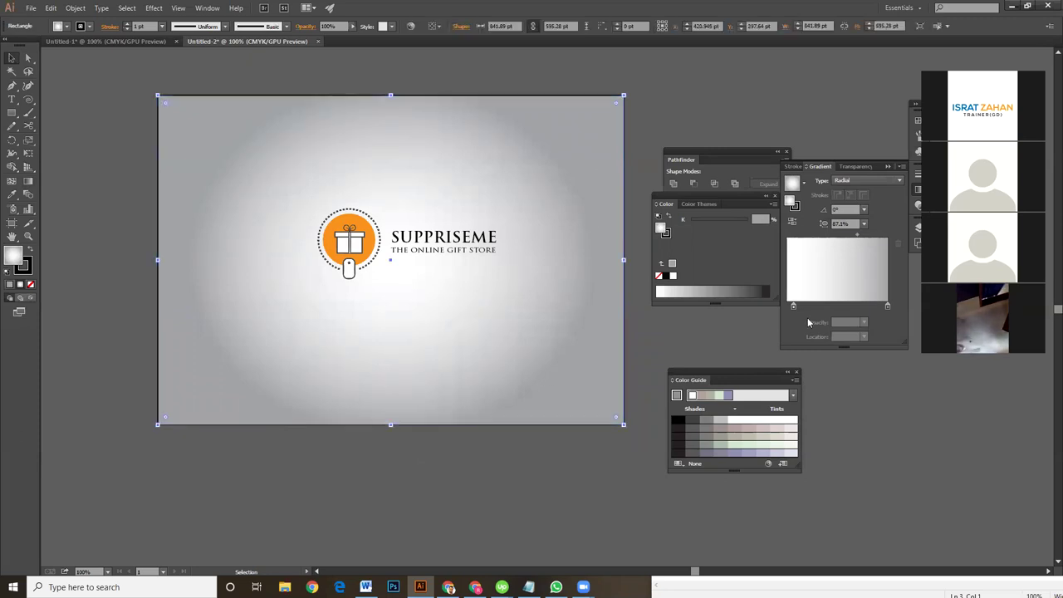
click(886, 307)
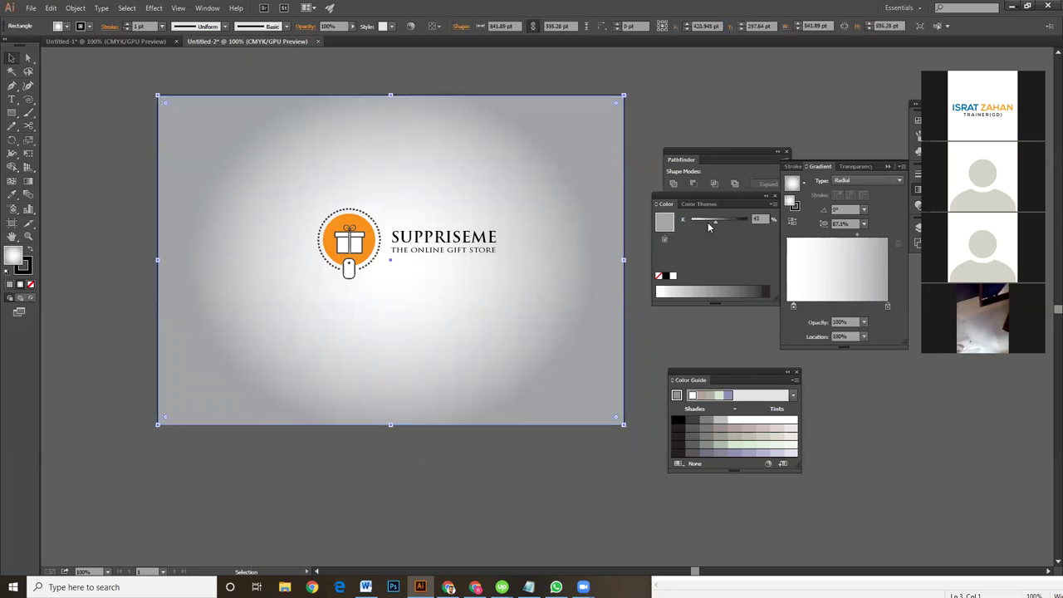
drag(714, 225, 712, 226)
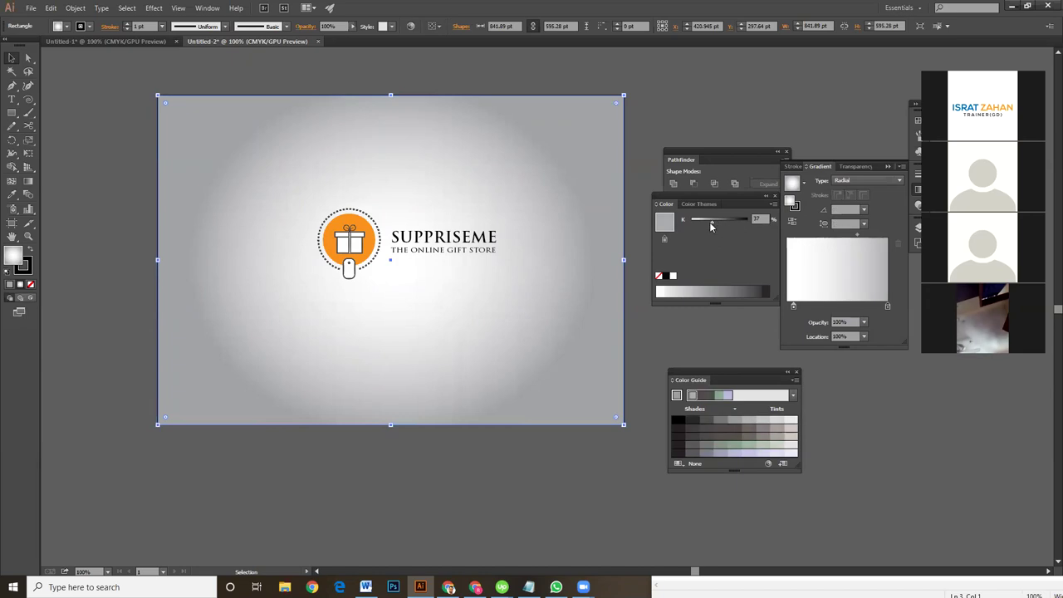
- Move the white stop to 0% location and pull the midpoint left to about 59%
click(726, 109)
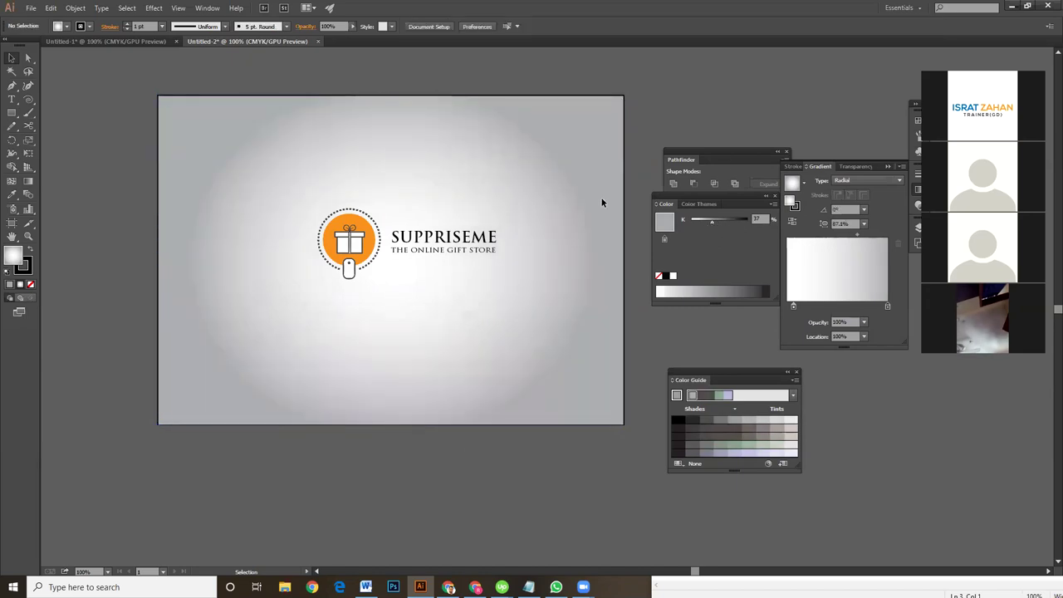
key(ctrl+minus)
key(ctrl+minus)
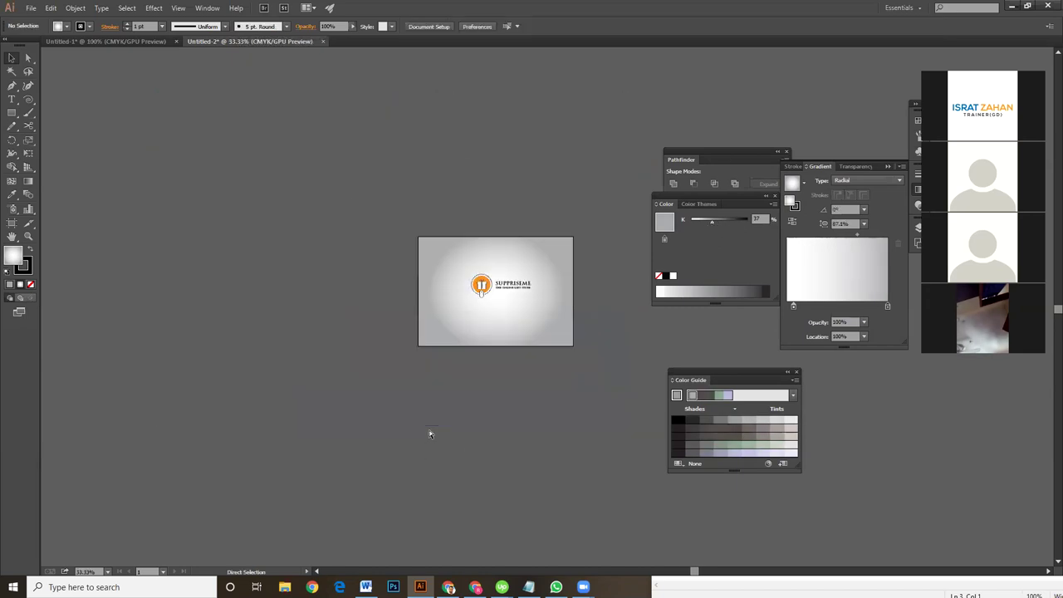
key(ctrl+plus)
key(ctrl+plus)
click(600, 216)
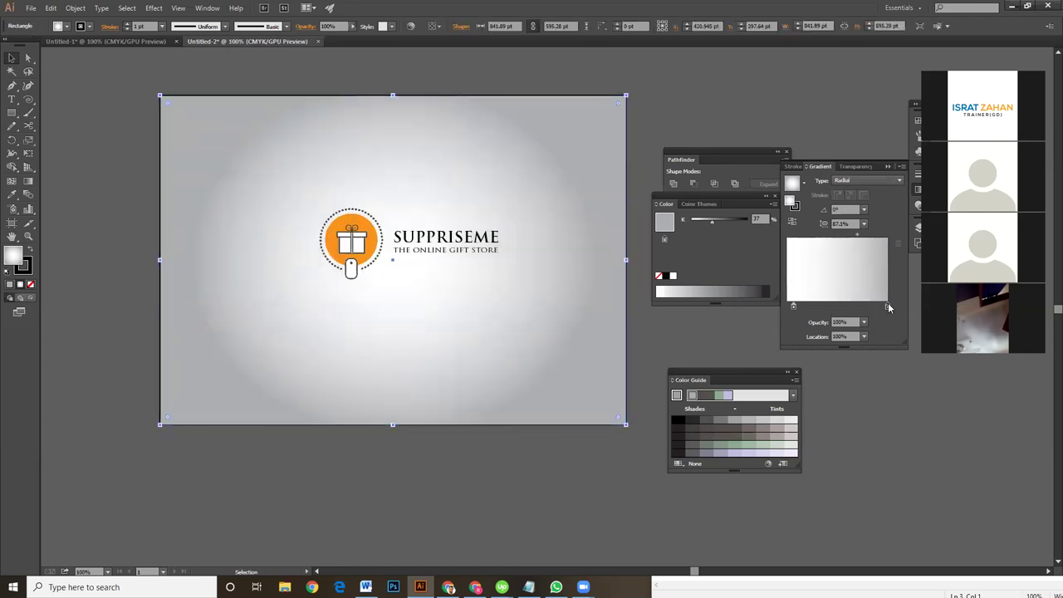
click(793, 306)
drag(793, 307, 766, 311)
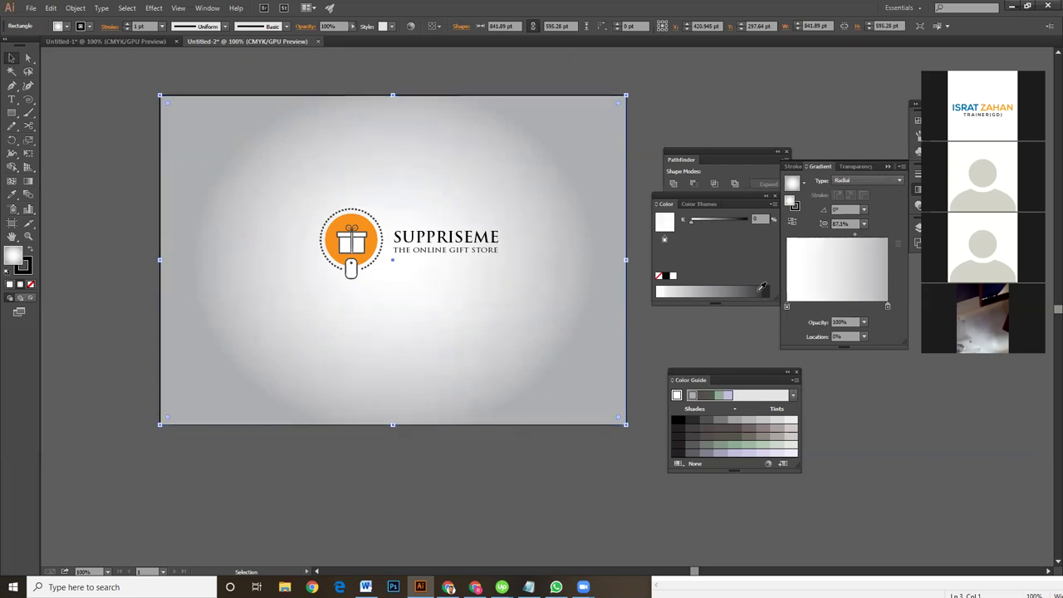
drag(856, 236, 844, 239)
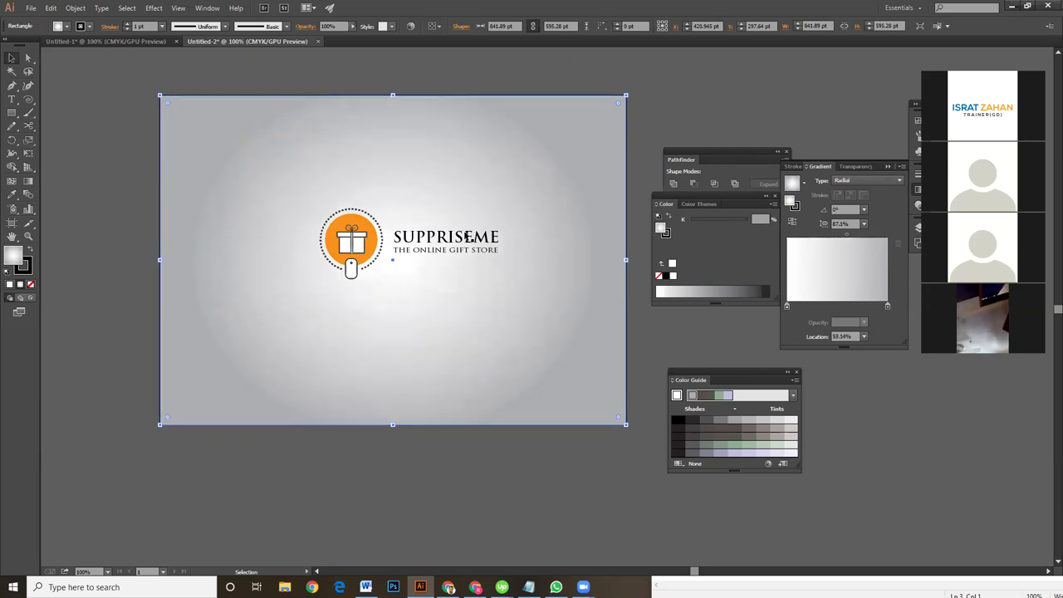
click(460, 250)
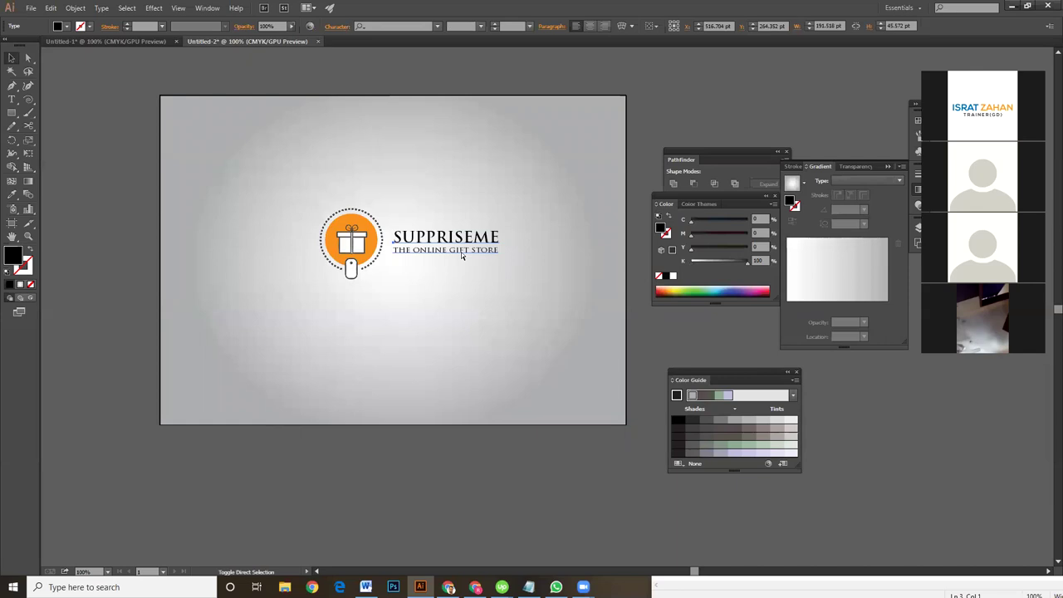
- Lock the background with Ctrl+2, then select the logo group and nudge it
click(691, 96)
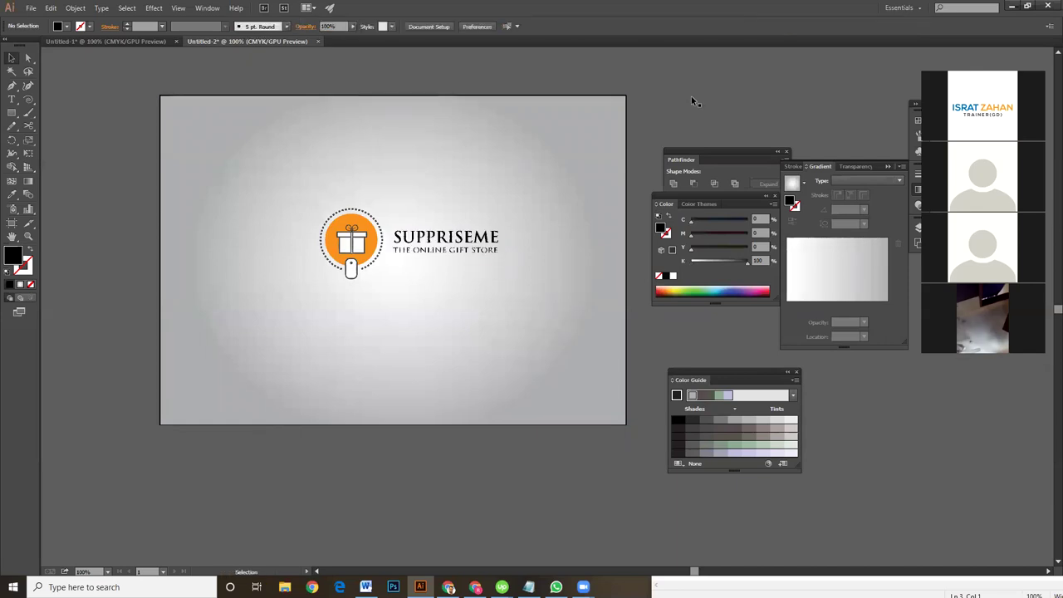
drag(269, 221, 479, 289)
key(ctrl+z)
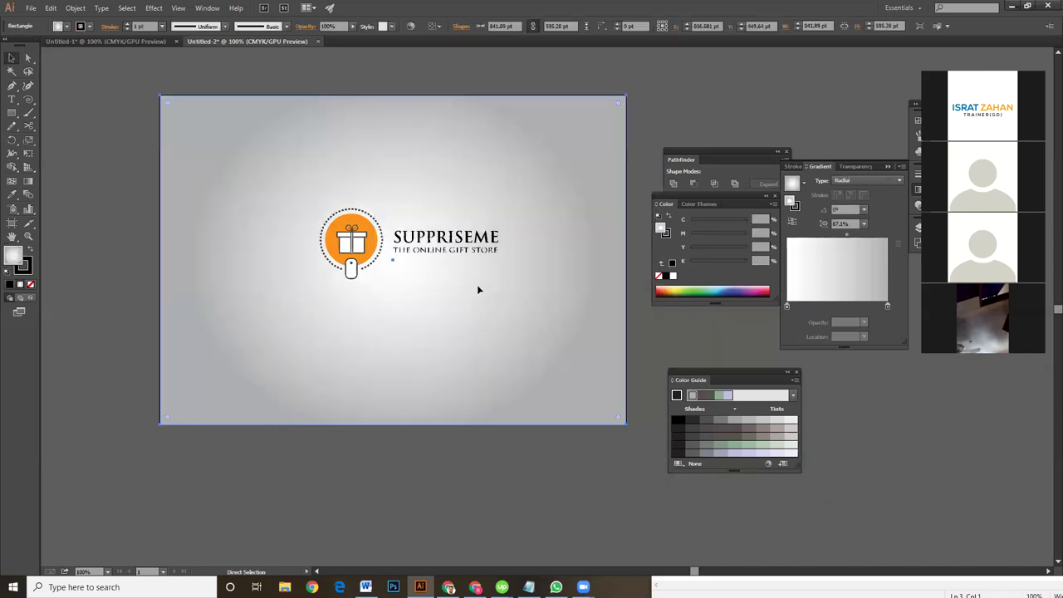
key(ctrl+2)
drag(280, 183, 503, 314)
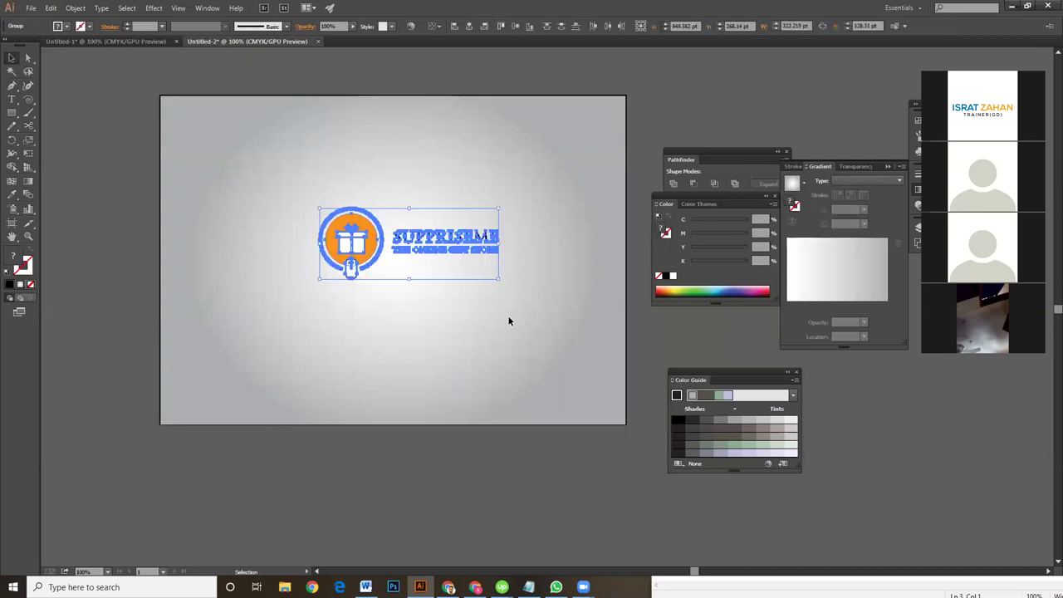
drag(279, 190, 549, 322)
key(a)
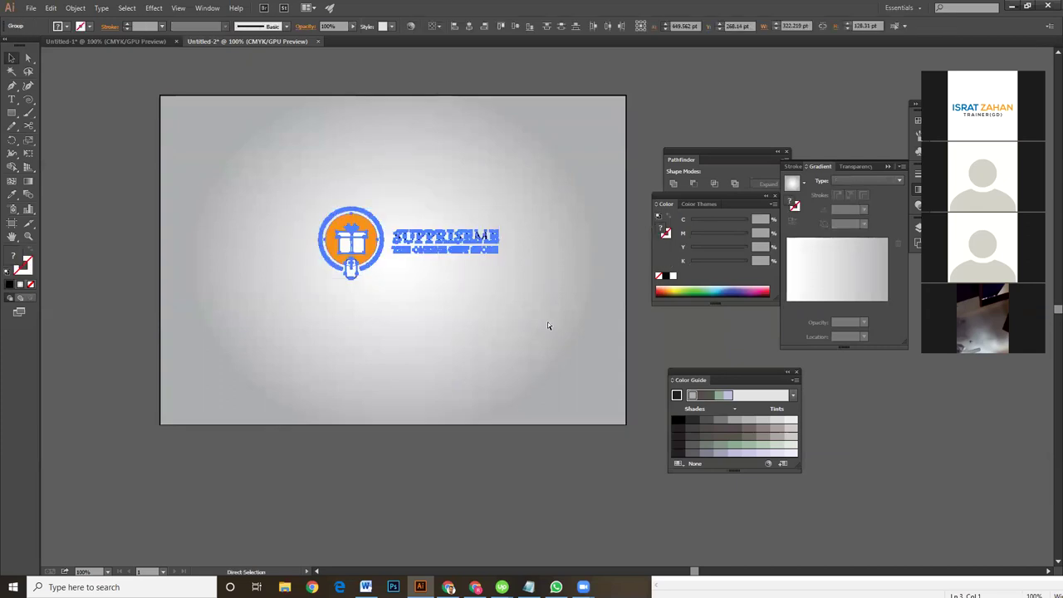
key(v)
drag(221, 166, 550, 330)
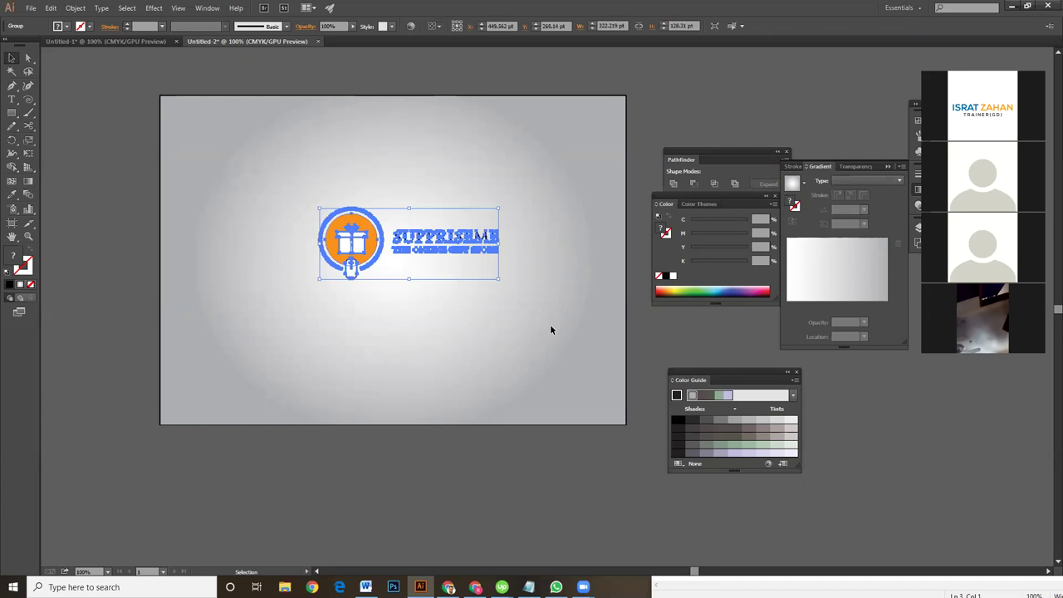
drag(366, 241, 358, 247)
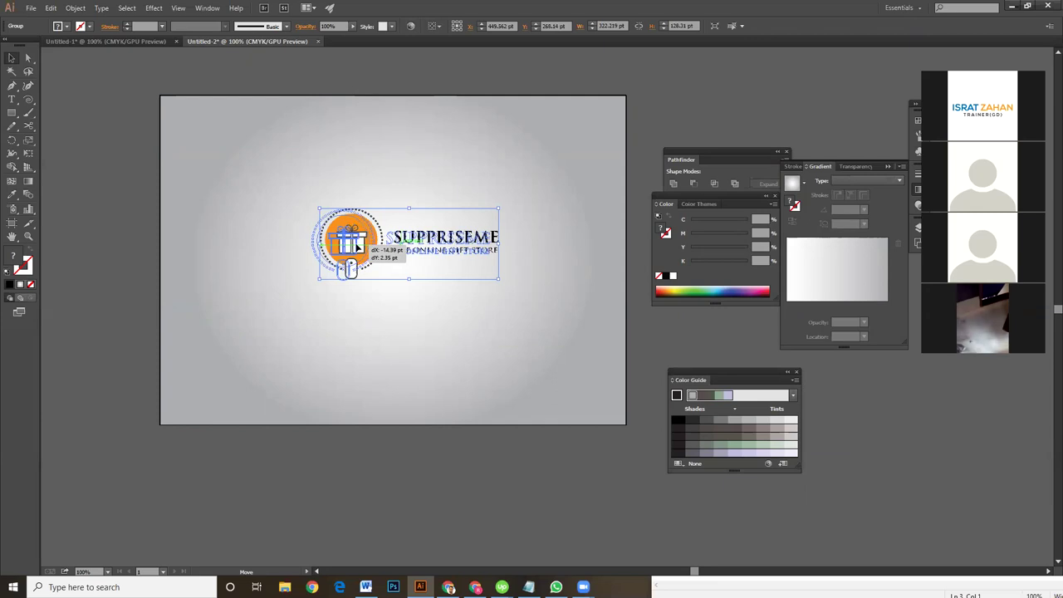
- Unlock all and align the logo to the centre of the background, nudging it slightly down
click(75, 7)
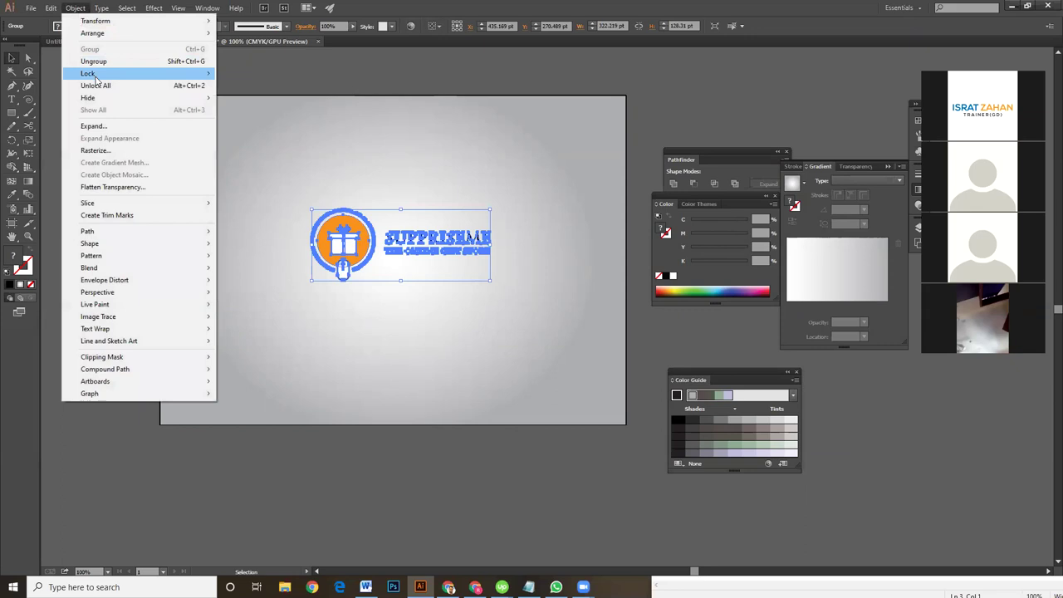
click(96, 85)
click(540, 261)
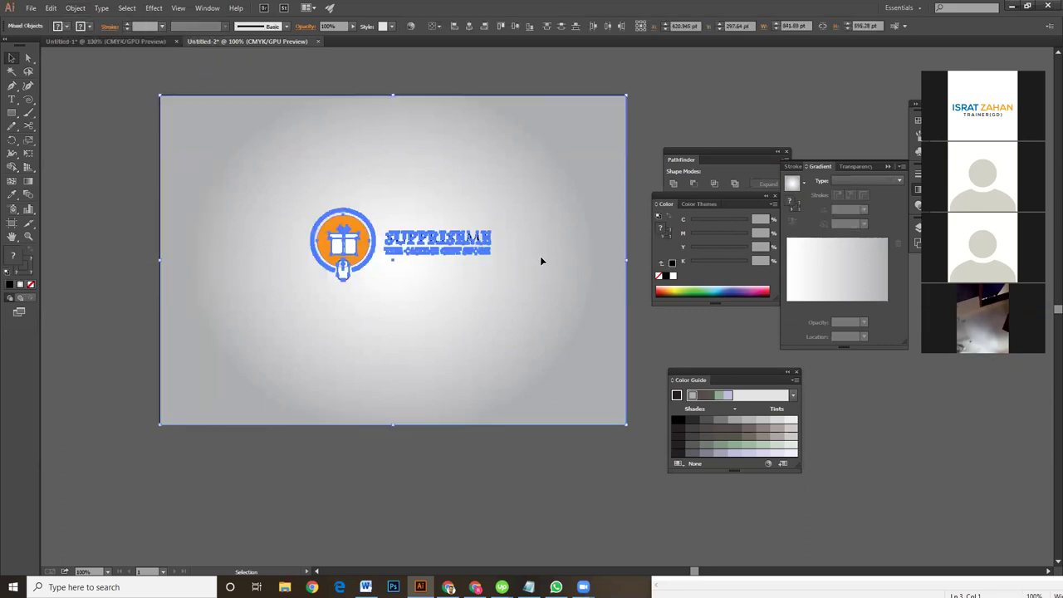
click(500, 29)
click(548, 26)
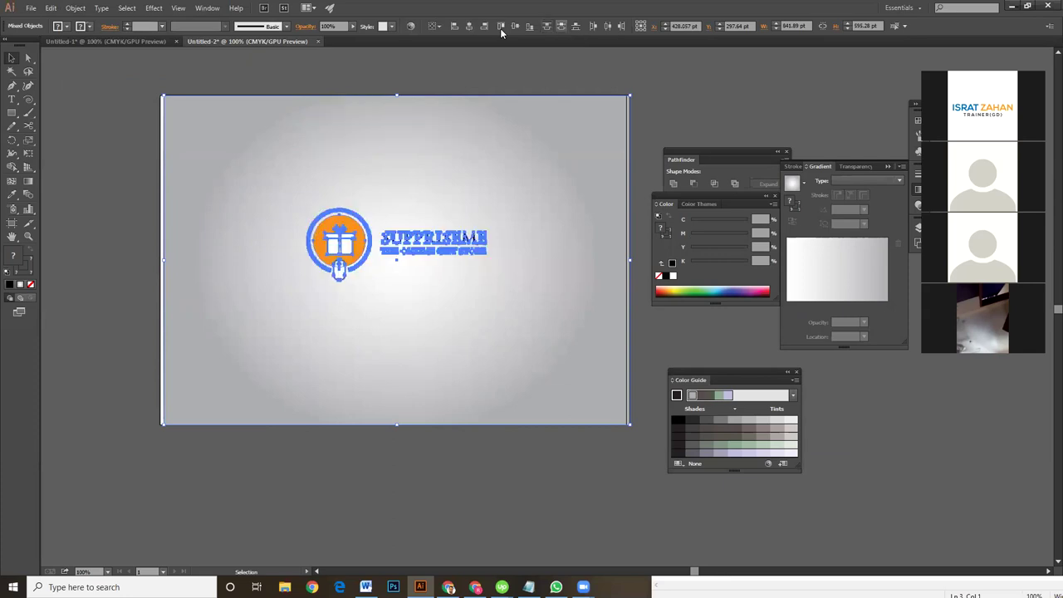
click(442, 470)
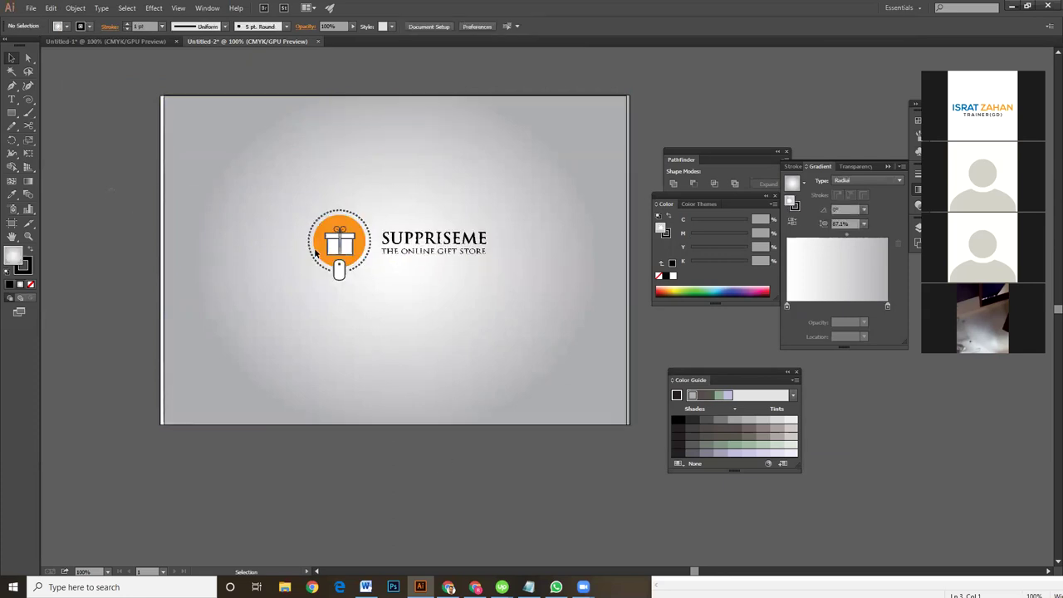
click(519, 335)
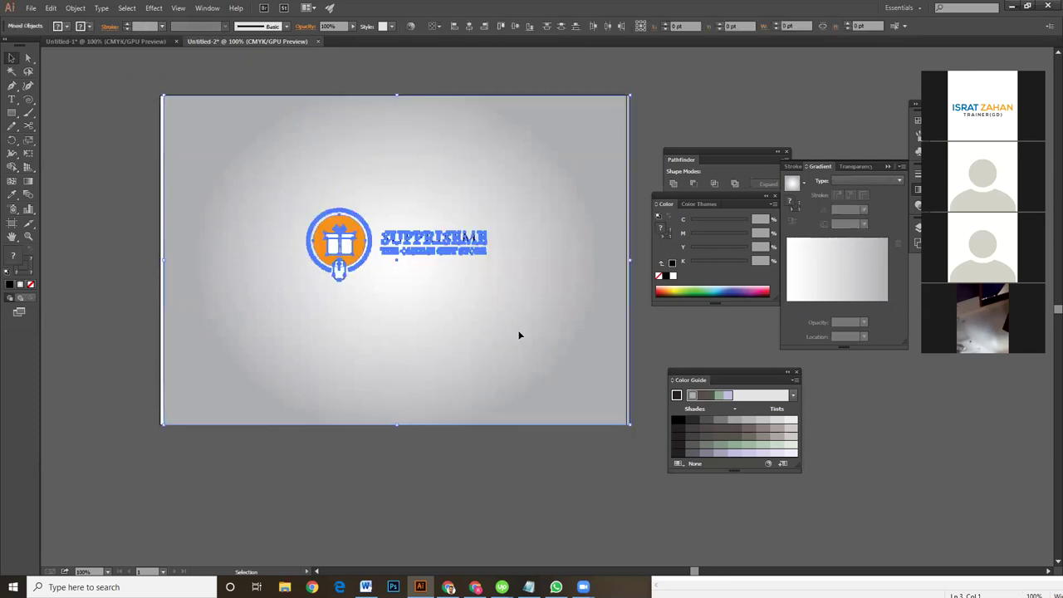
click(514, 25)
drag(456, 328, 454, 337)
click(551, 464)
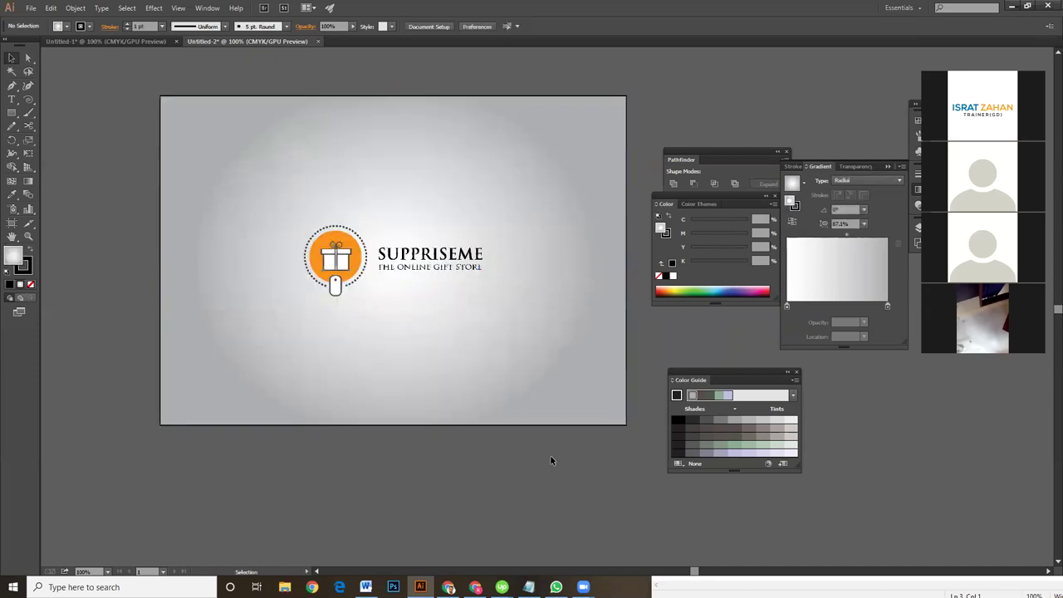
- Export via Save for Web as a JPEG High file named LOGFINAL on the Desktop
click(33, 11)
click(302, 195)
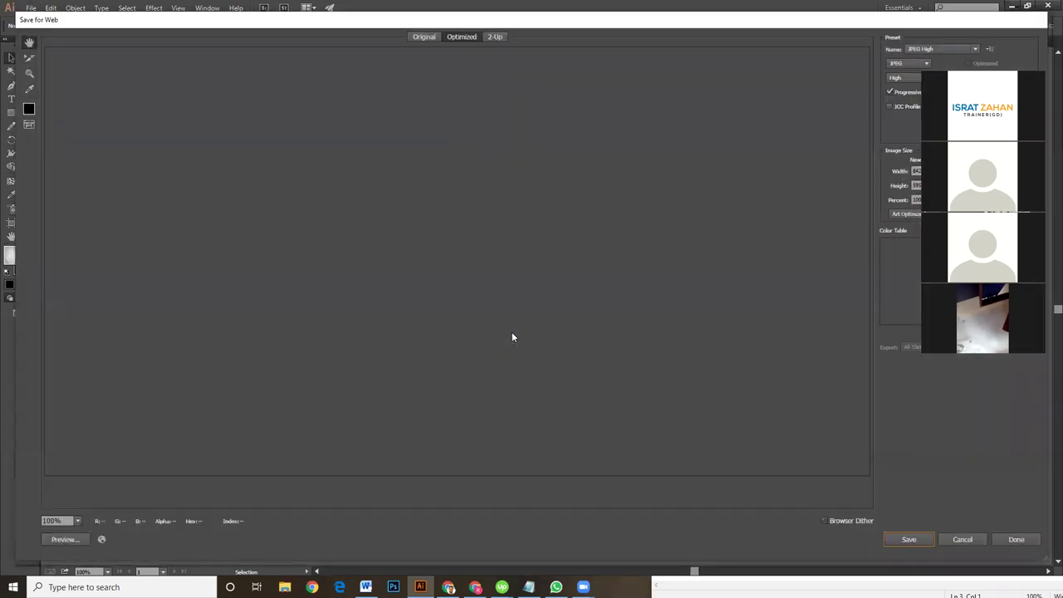
click(909, 540)
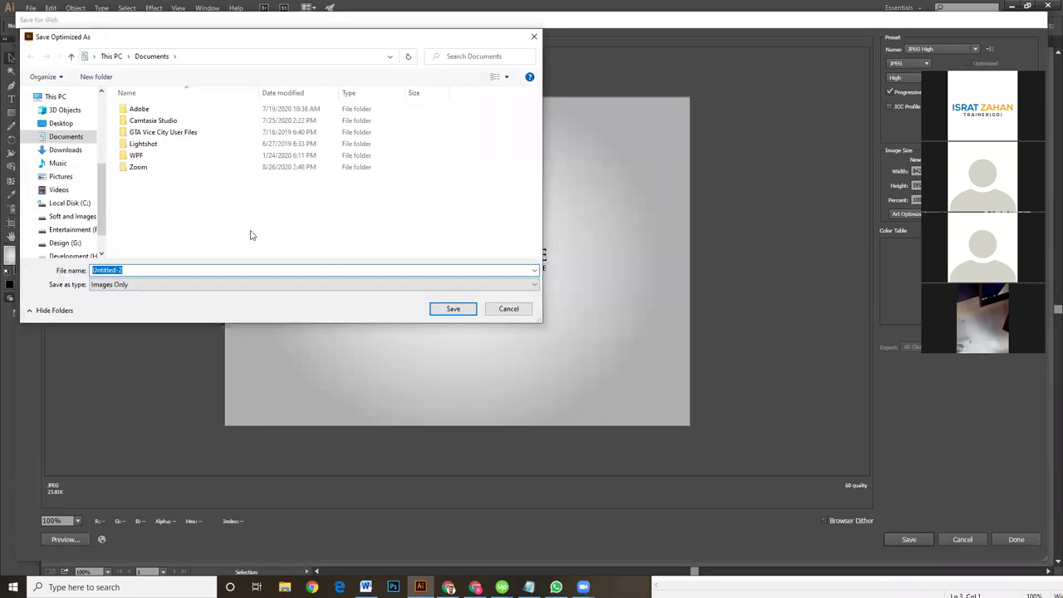
click(61, 124)
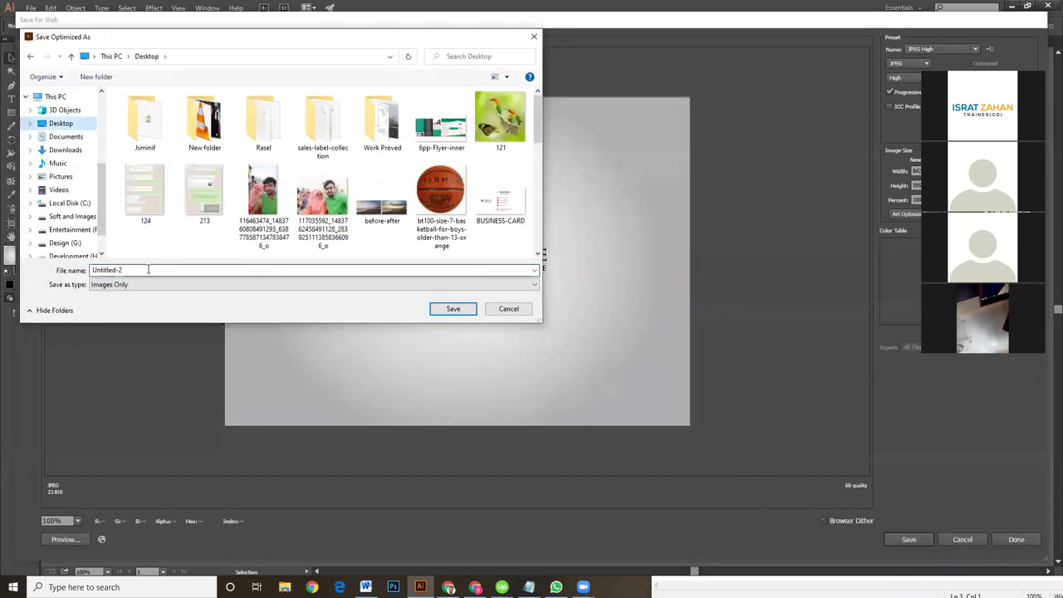
text(LOGO)
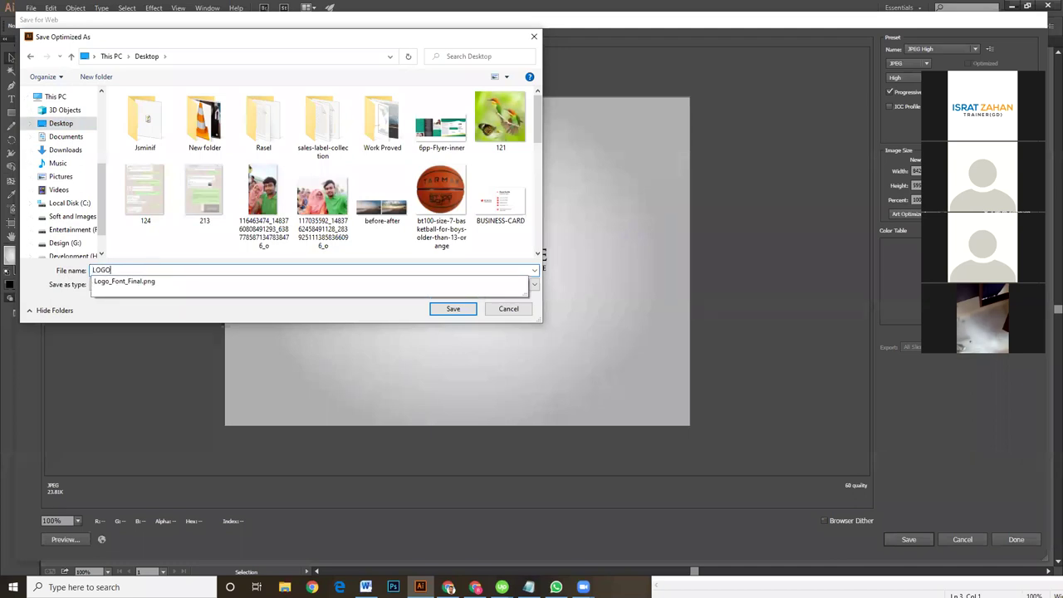
text(FINAL)
key(Return)
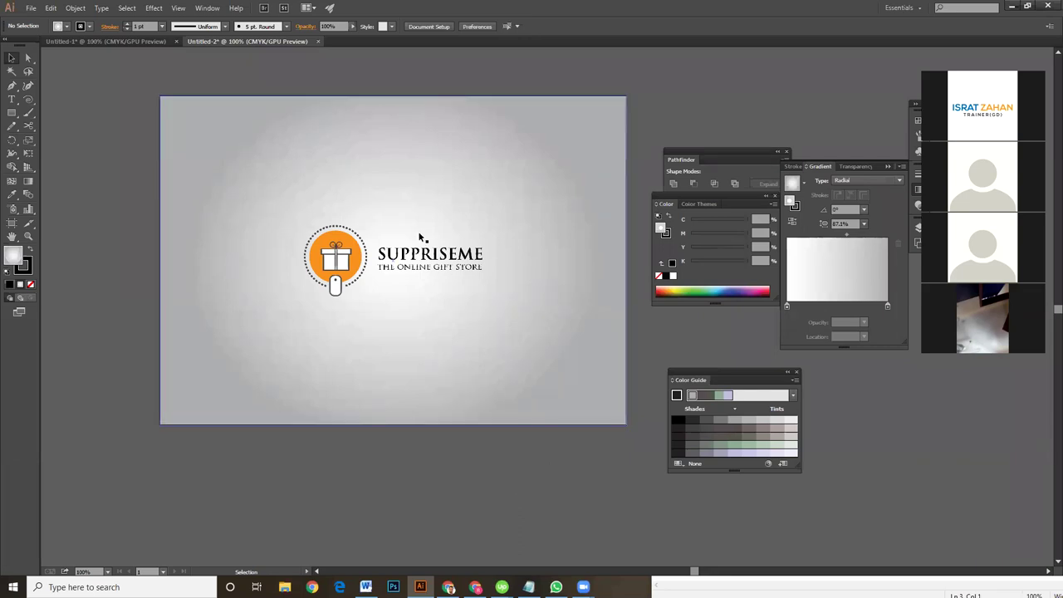
key(ctrl+plus)
key(ctrl+plus)
key(ctrl+plus)
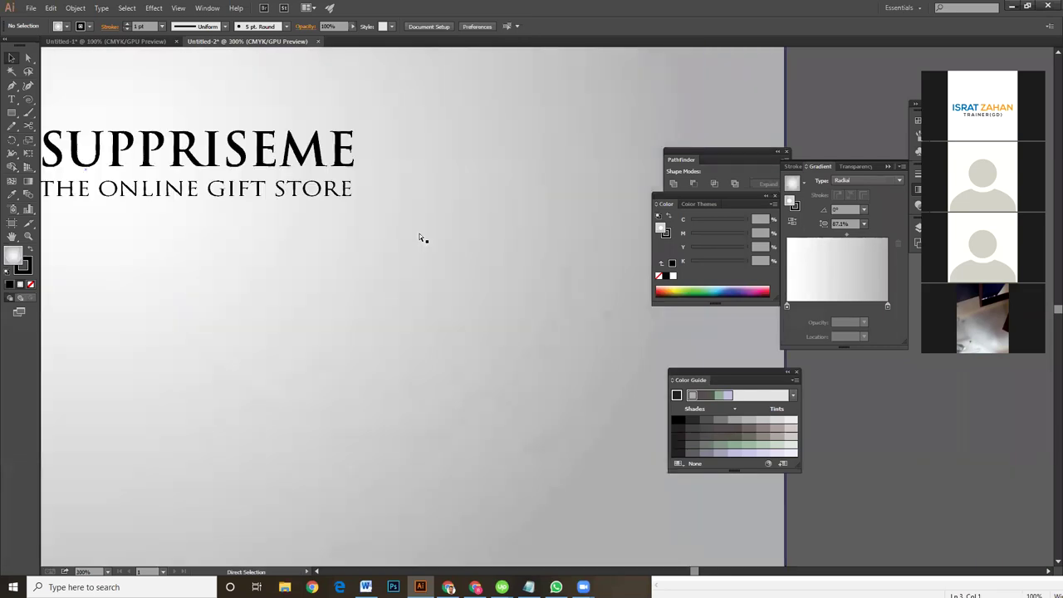
key(ctrl+plus)
drag(273, 271, 498, 438)
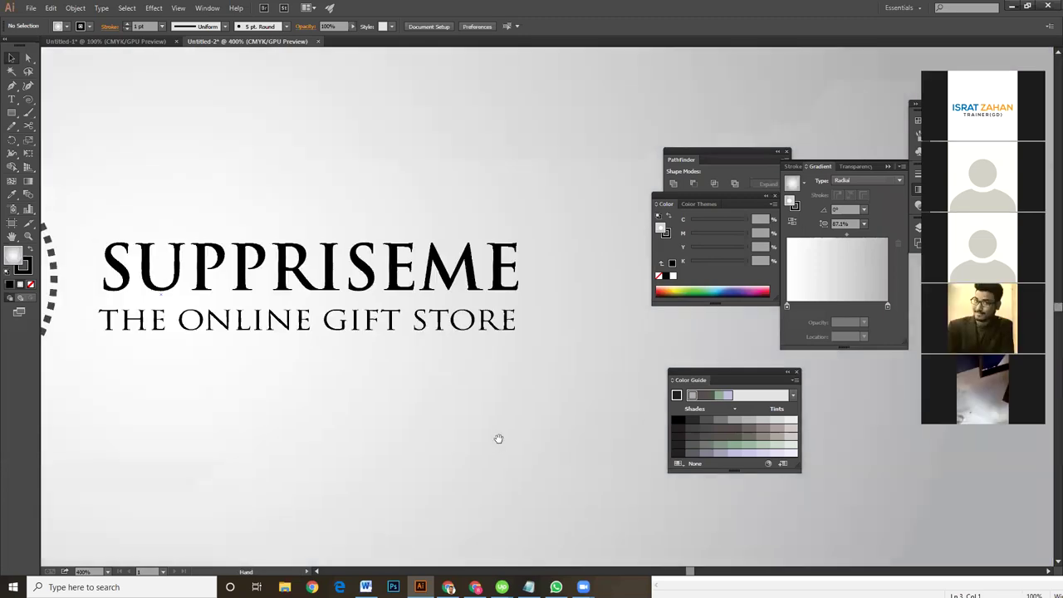
key(ctrl+plus)
key(ctrl+plus)
key(ctrl+minus)
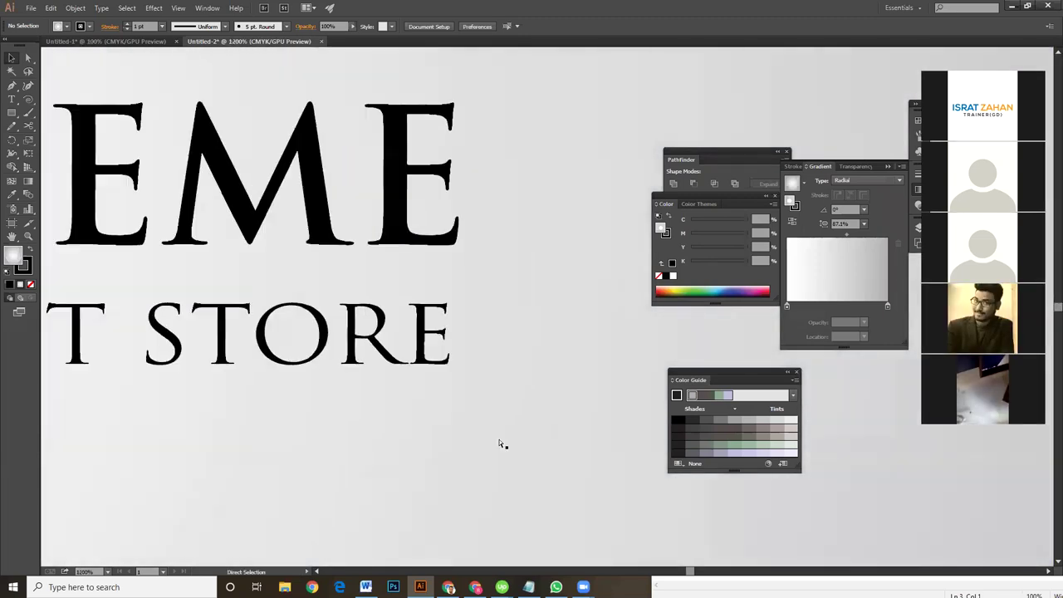
key(ctrl+plus)
key(ctrl+plus)
key(ctrl+minus)
key(ctrl+minus)
key(ctrl+minus)
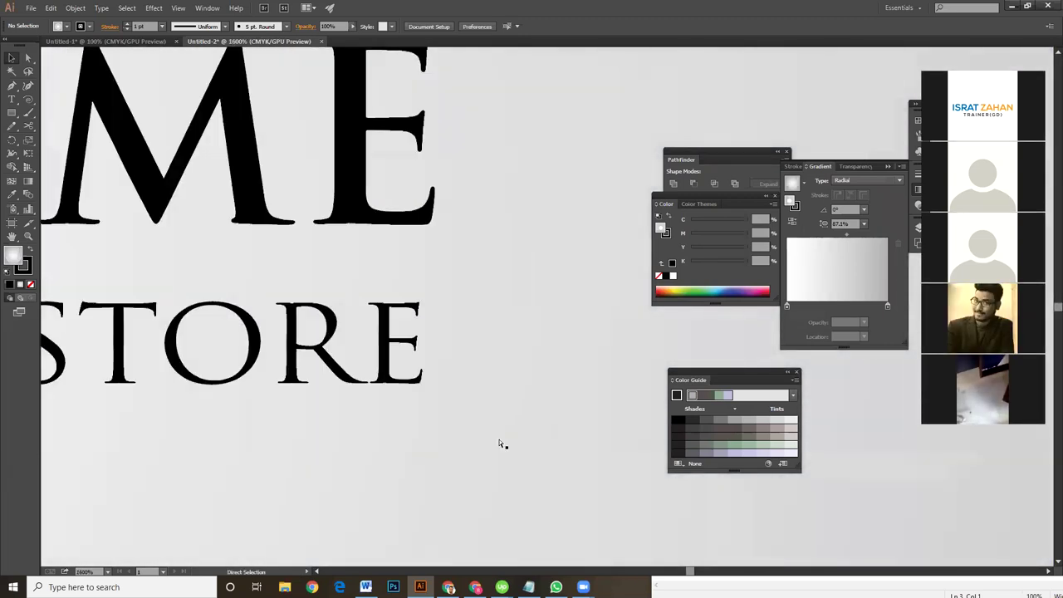
key(ctrl+minus)
key(ctrl+minus)
key(ctrl+minus)
key(ctrl+minus)
key(ctrl+minus)
key(ctrl+minus)
key(ctrl+minus)
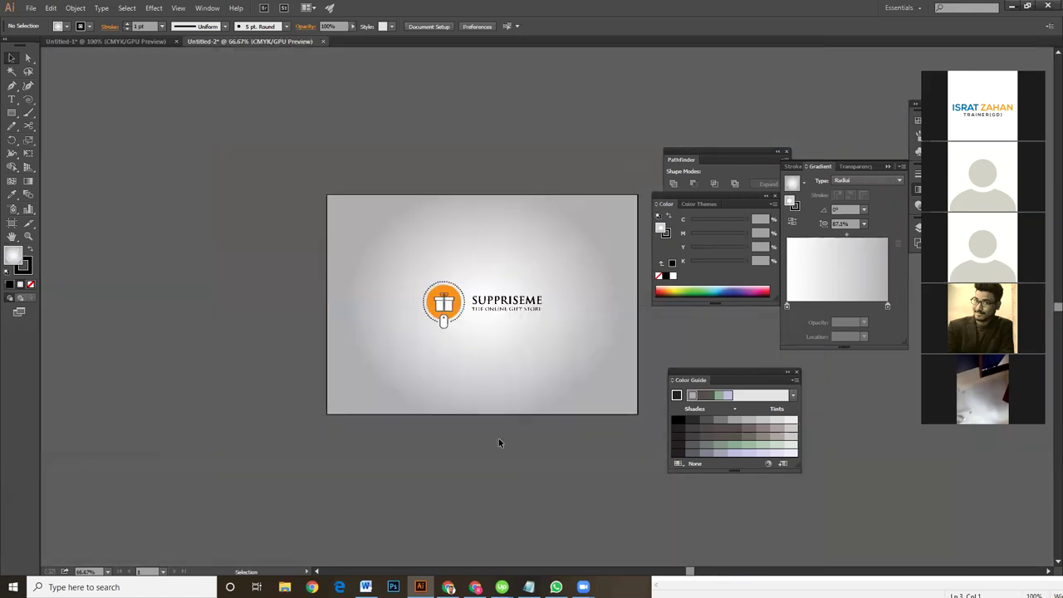